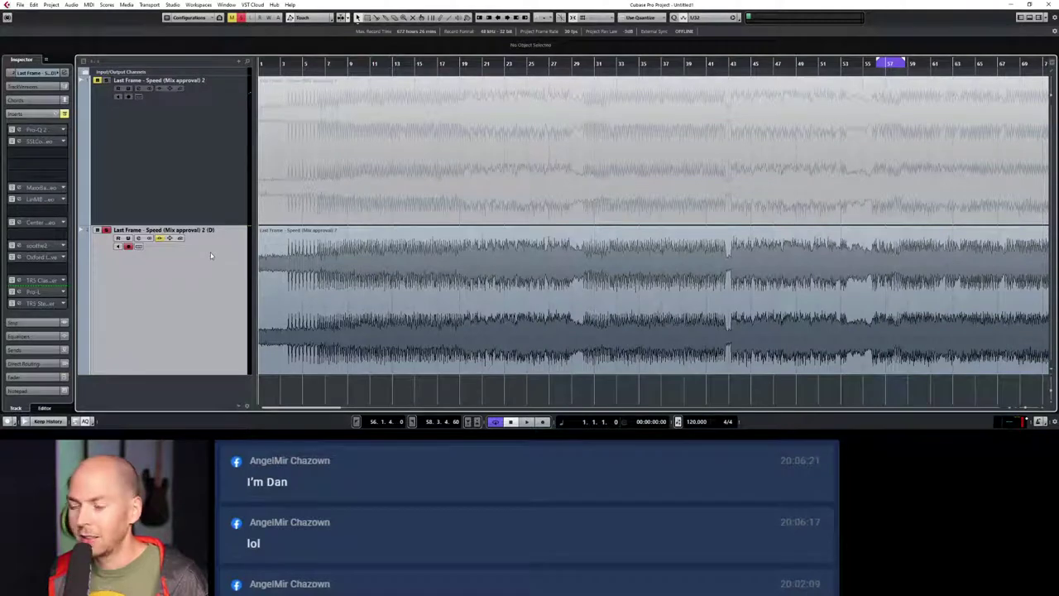
Step: Audition the duplicate Last Frame - Speed track by playing it from bar 1
click(265, 63)
drag(265, 63, 246, 74)
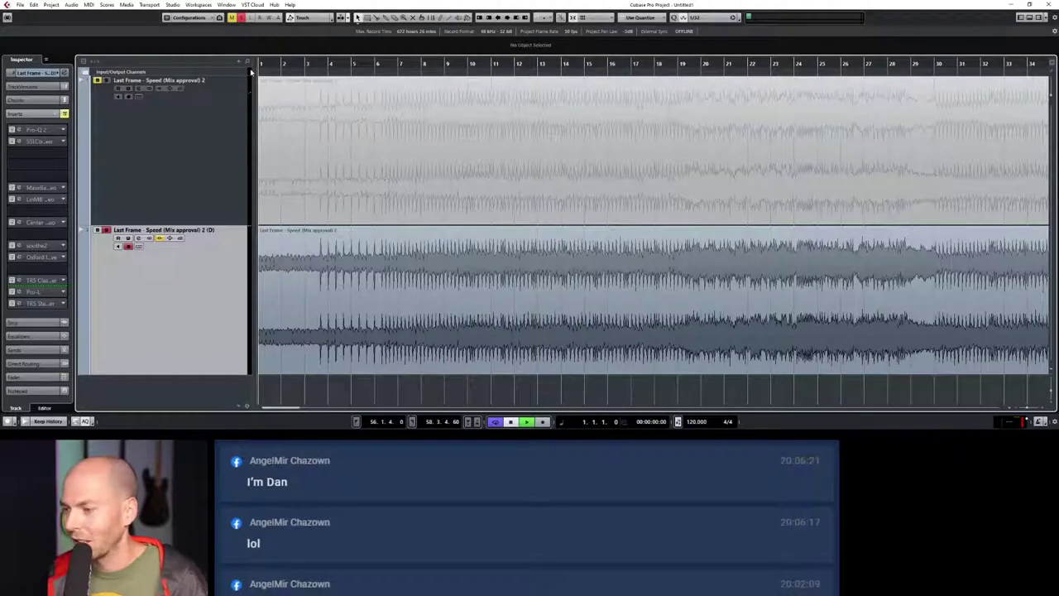
key(space)
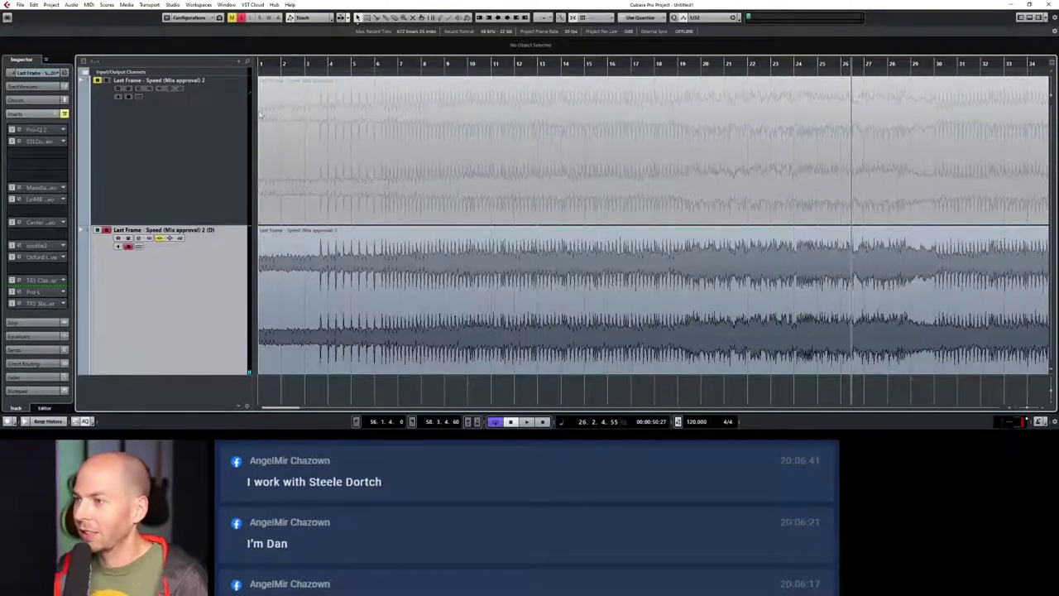
key(space)
Step: Examine the duplicate track's waveform from the intro through the full song and back to bar 1
key(h)
key(h)
key(h)
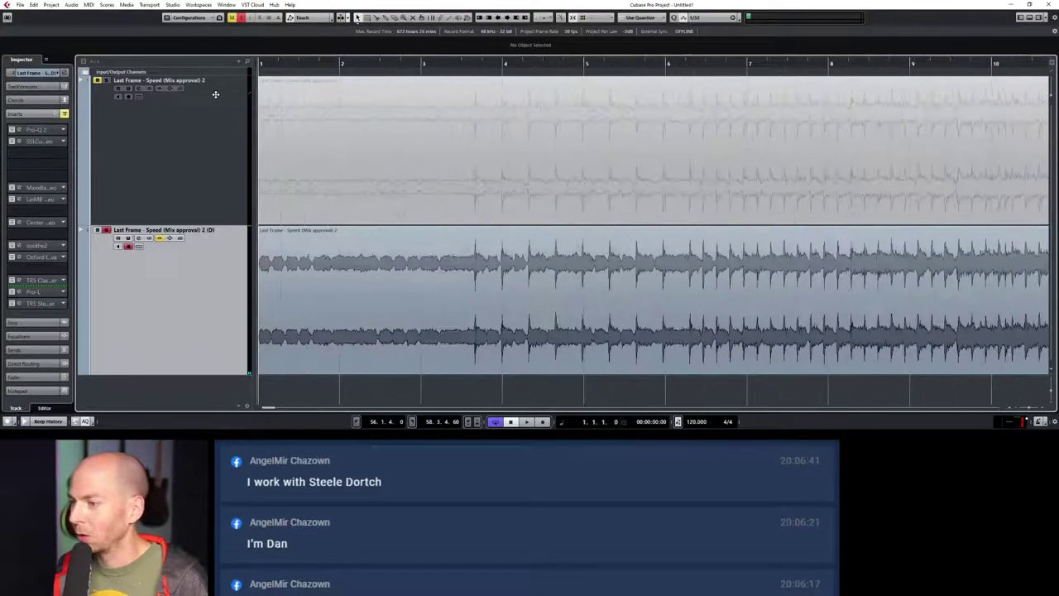
drag(469, 64, 426, 31)
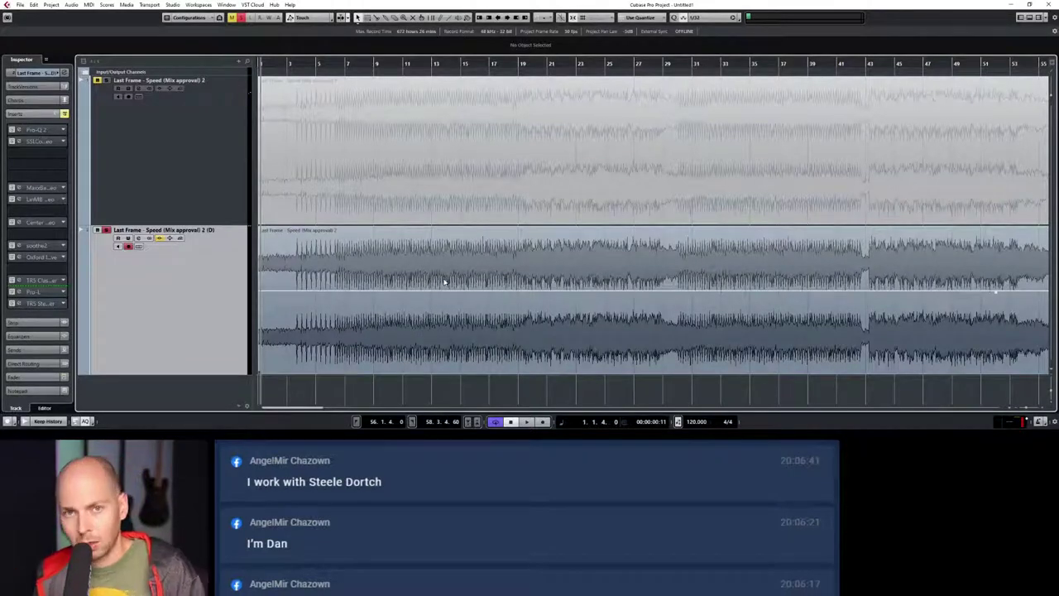
click(286, 64)
key(Home)
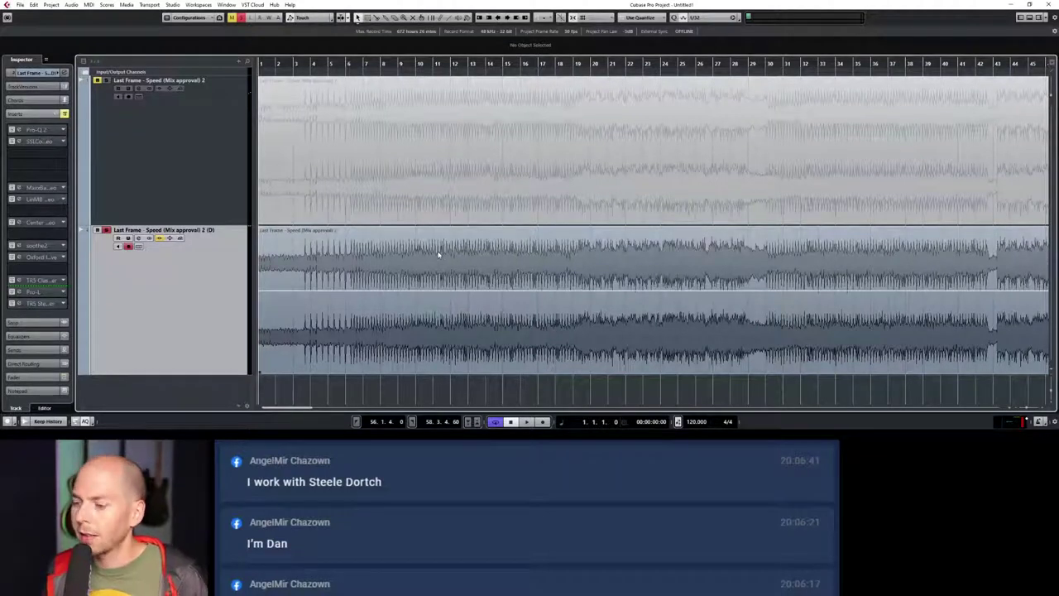
key(space)
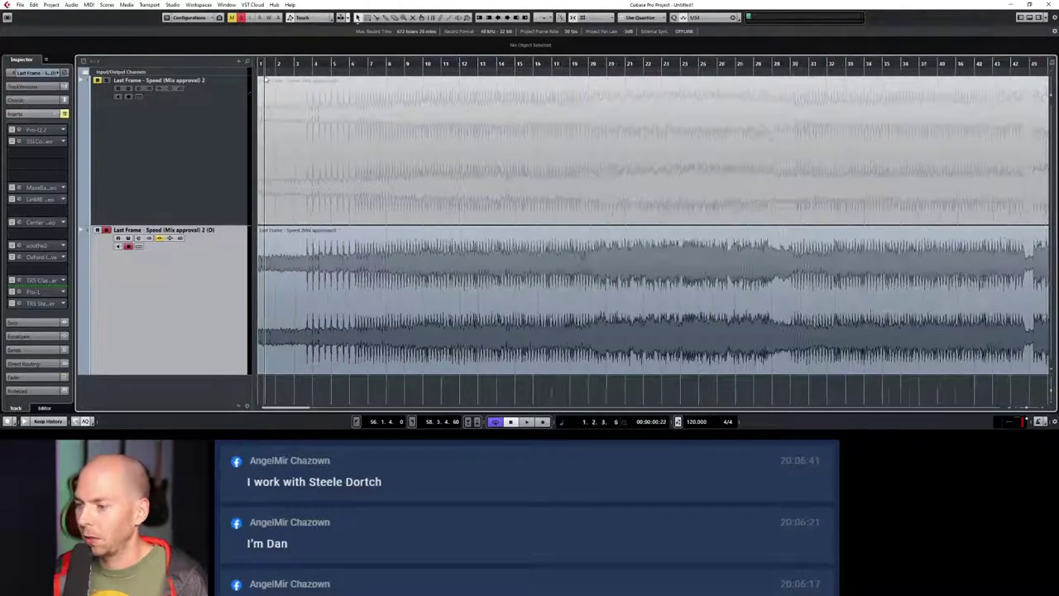
click(472, 50)
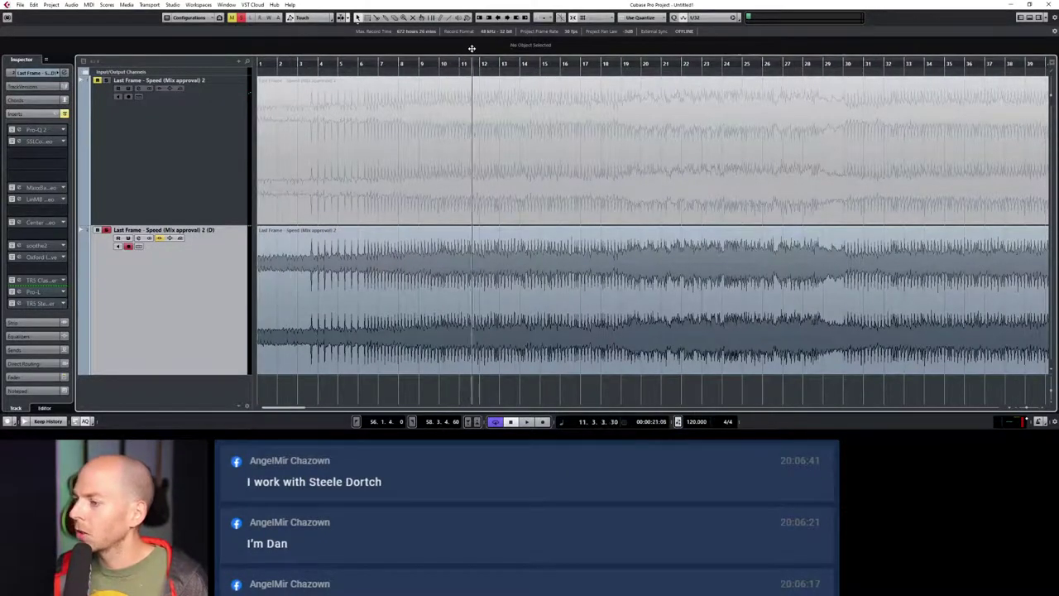
drag(472, 50, 470, 44)
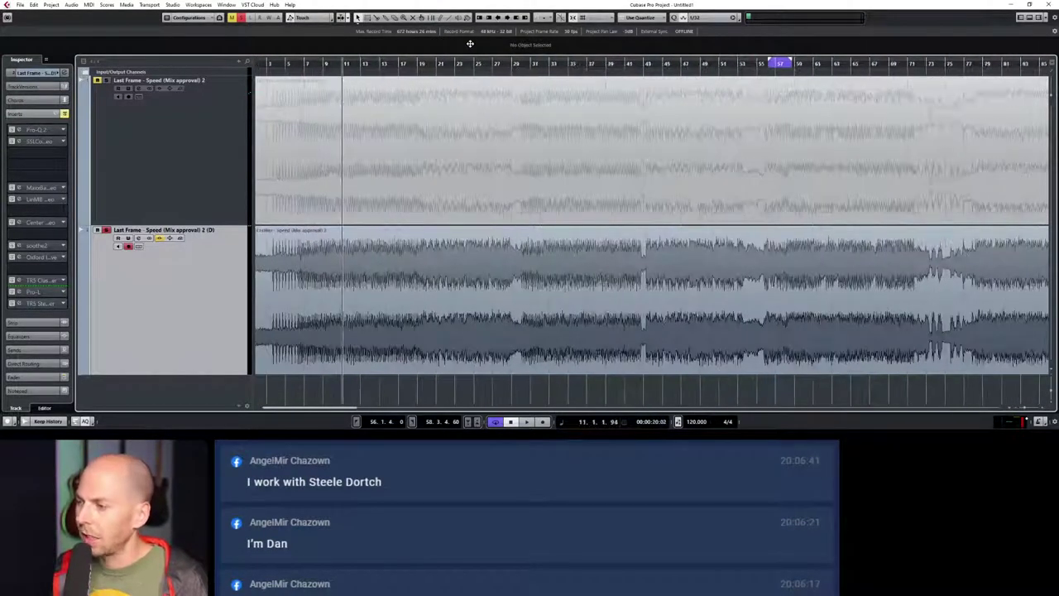
key(g)
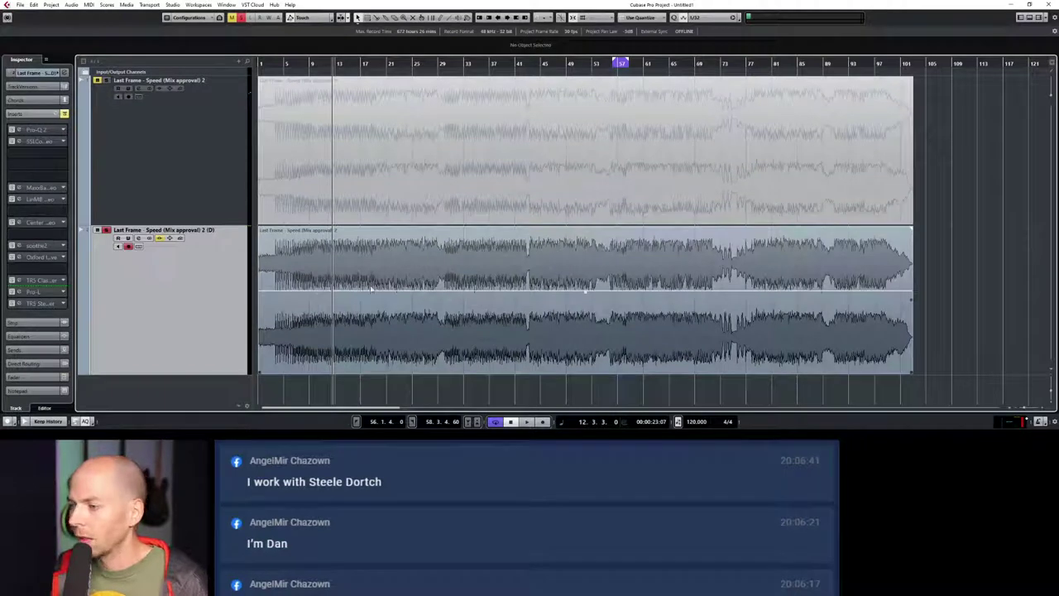
click(362, 262)
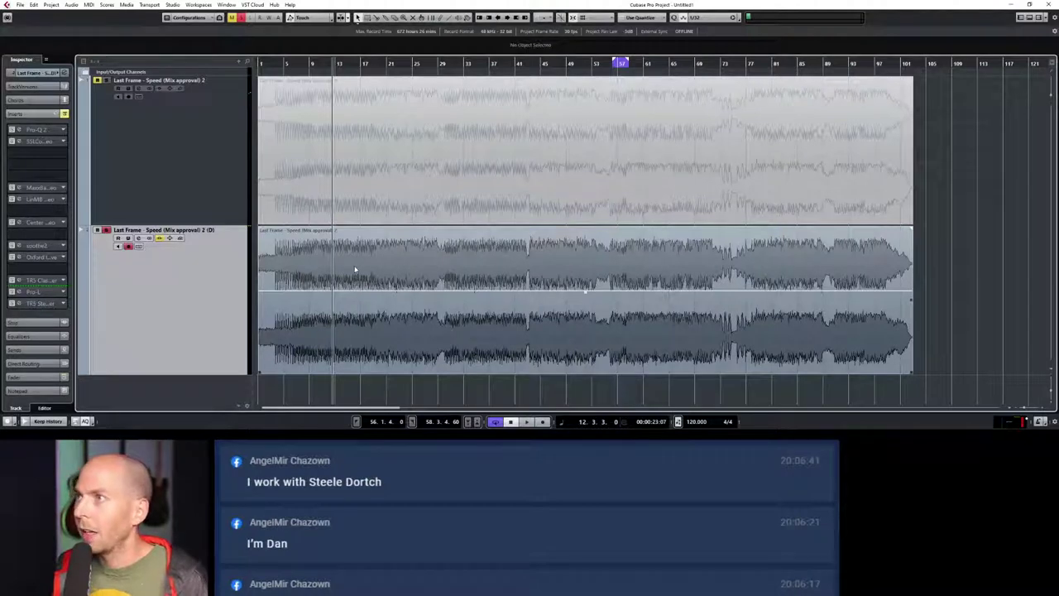
key(Home)
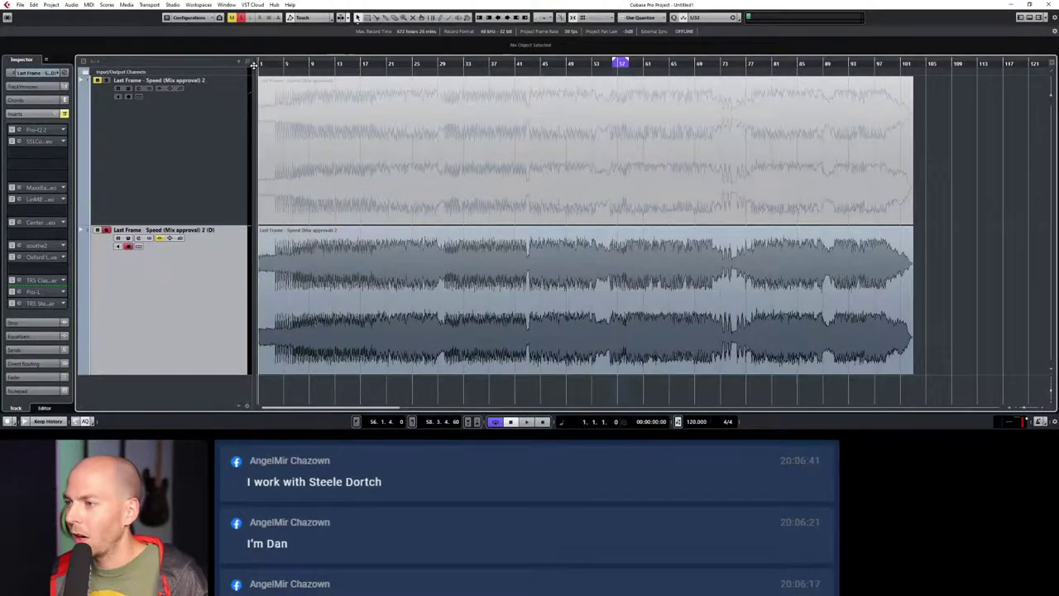
key(h)
key(h)
key(h)
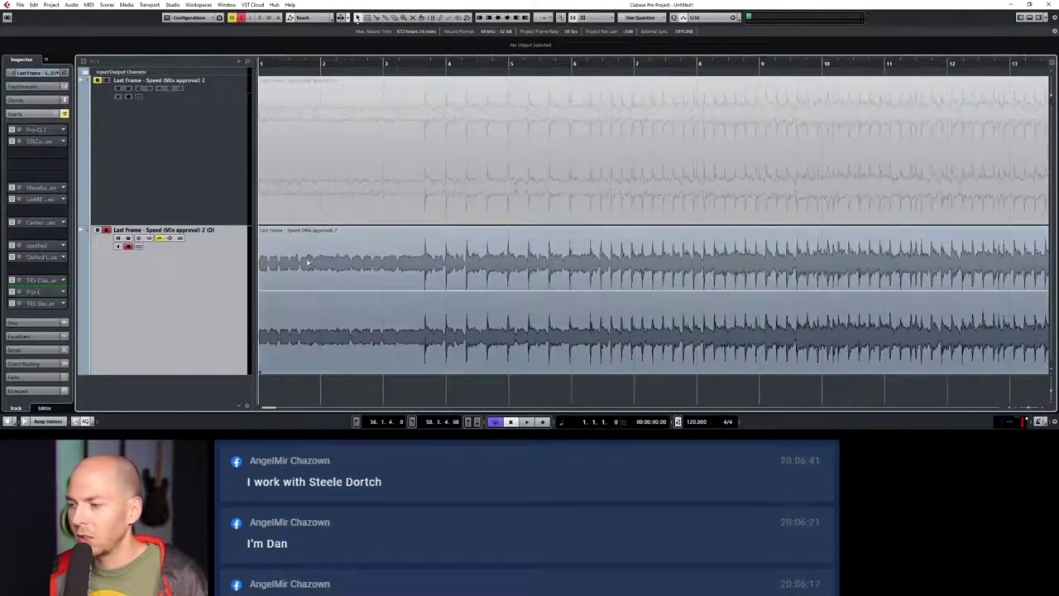
Step: Select the audio event on the duplicate track and play it from bar 1
click(370, 283)
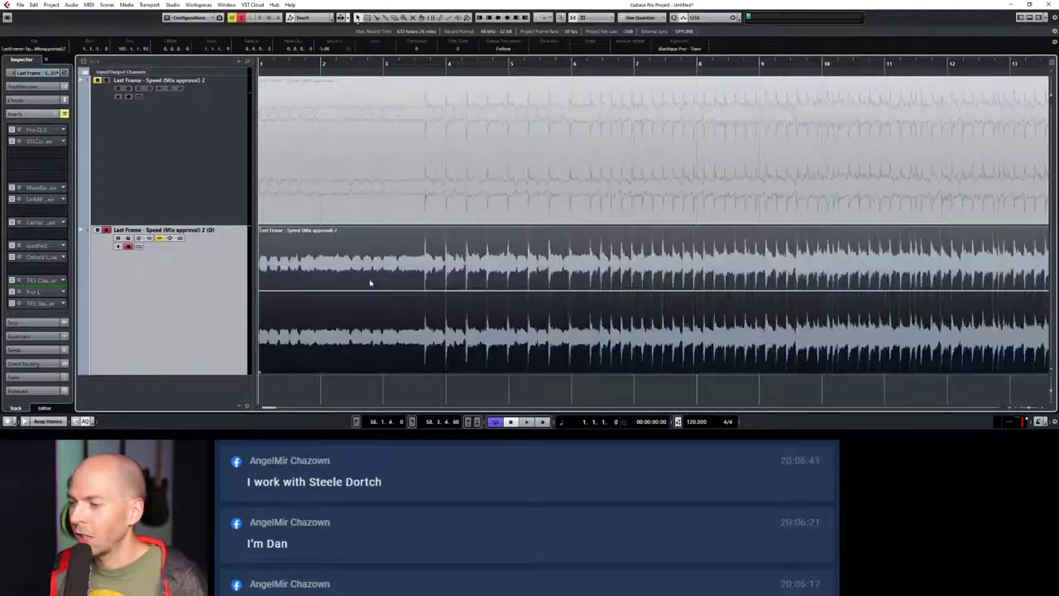
key(h)
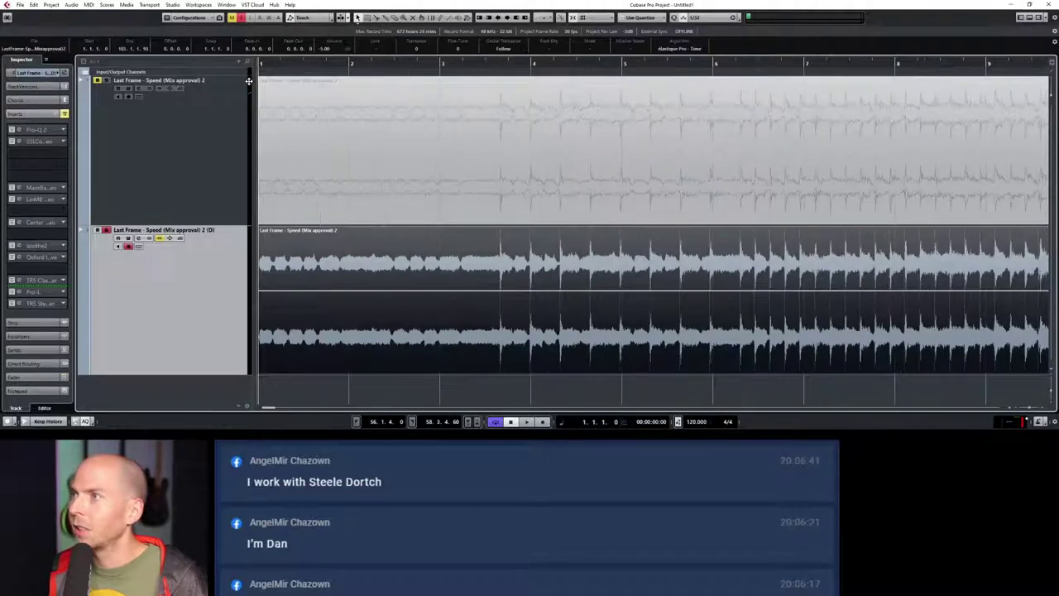
key(space)
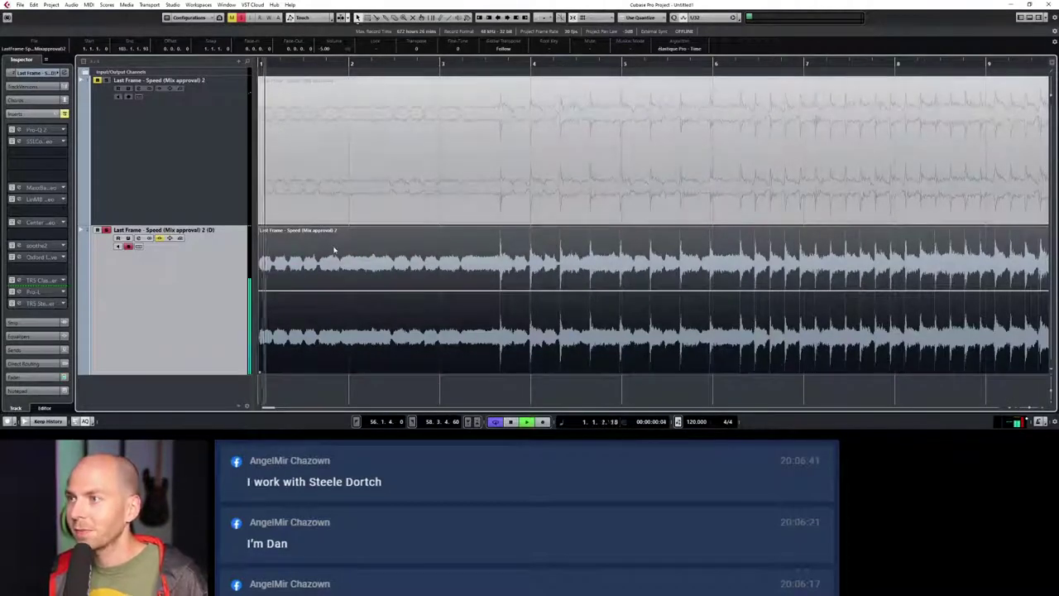
Step: Open the SSL bus compressor and Pro-Q 2 inserts of the duplicate track and move both clear of the song's opening bars
click(22, 142)
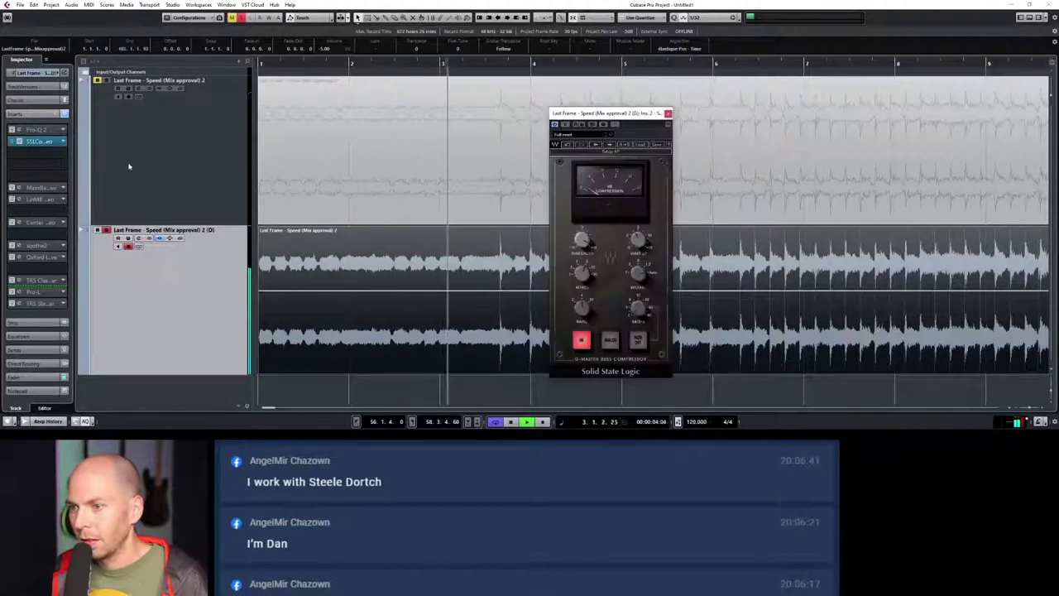
drag(649, 110, 770, 109)
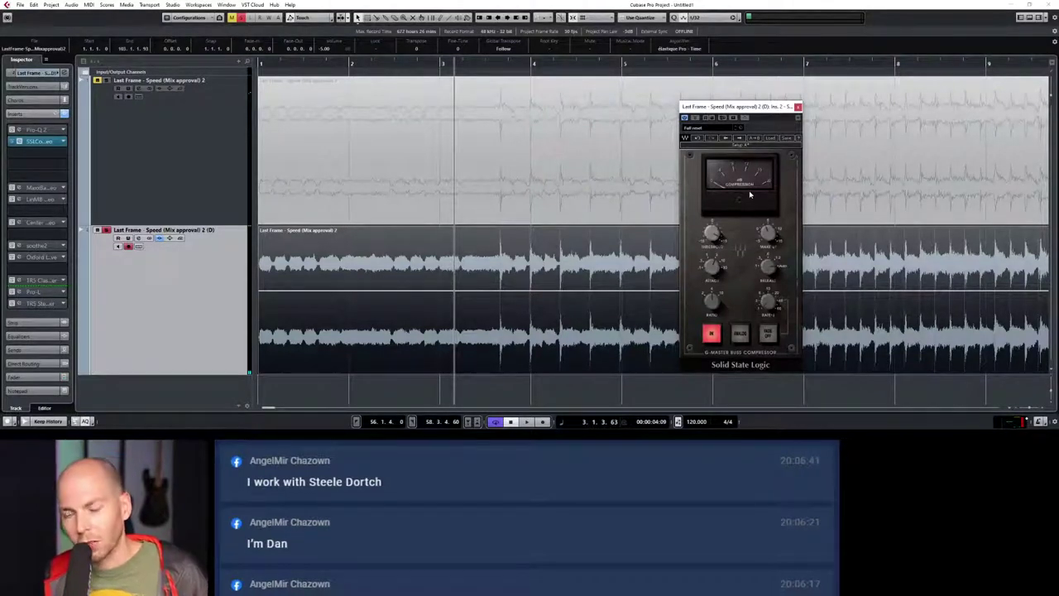
click(23, 131)
drag(538, 148, 823, 147)
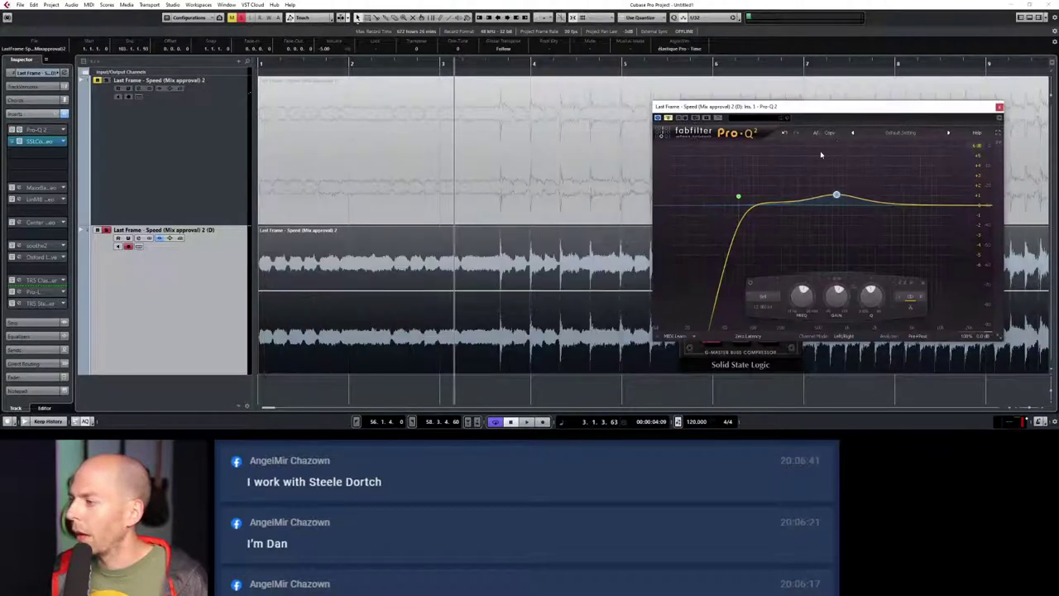
Step: Bypass the bell boost and the low-cut band in Pro-Q 2, and reposition the plug-in over the compressor
click(750, 285)
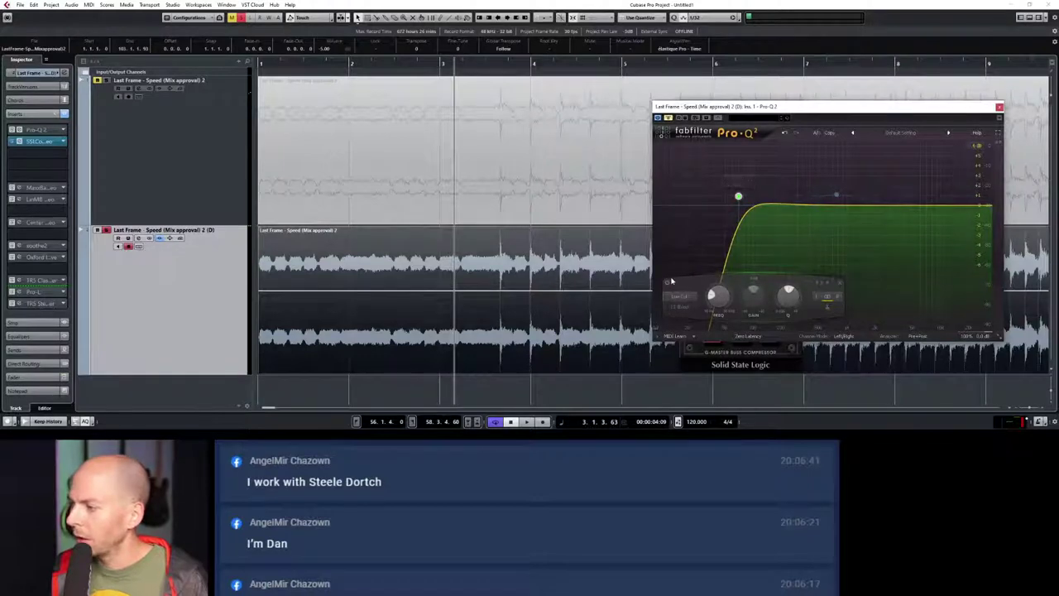
click(669, 284)
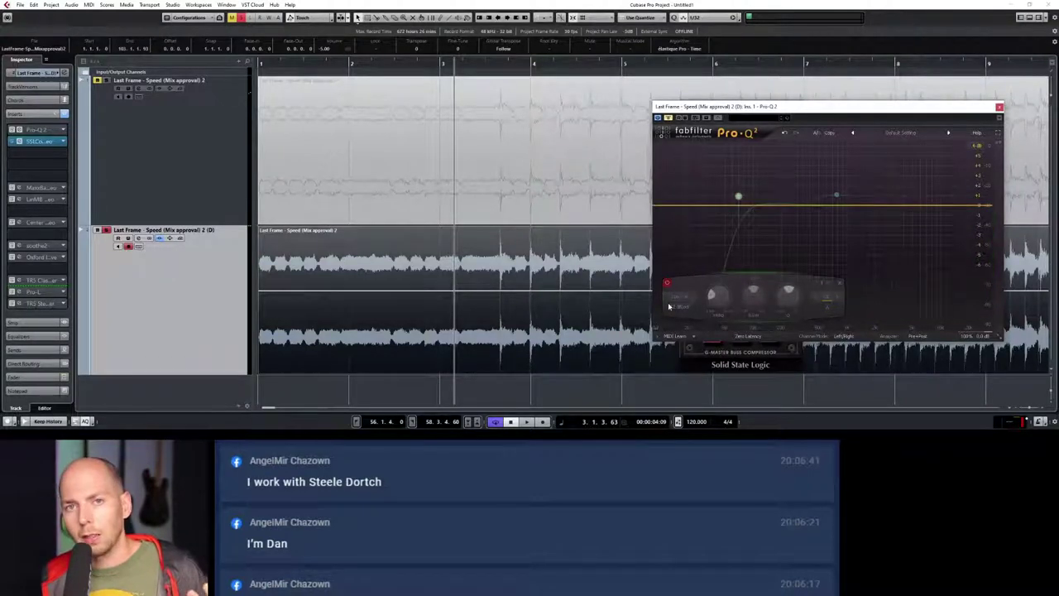
drag(815, 105, 937, 114)
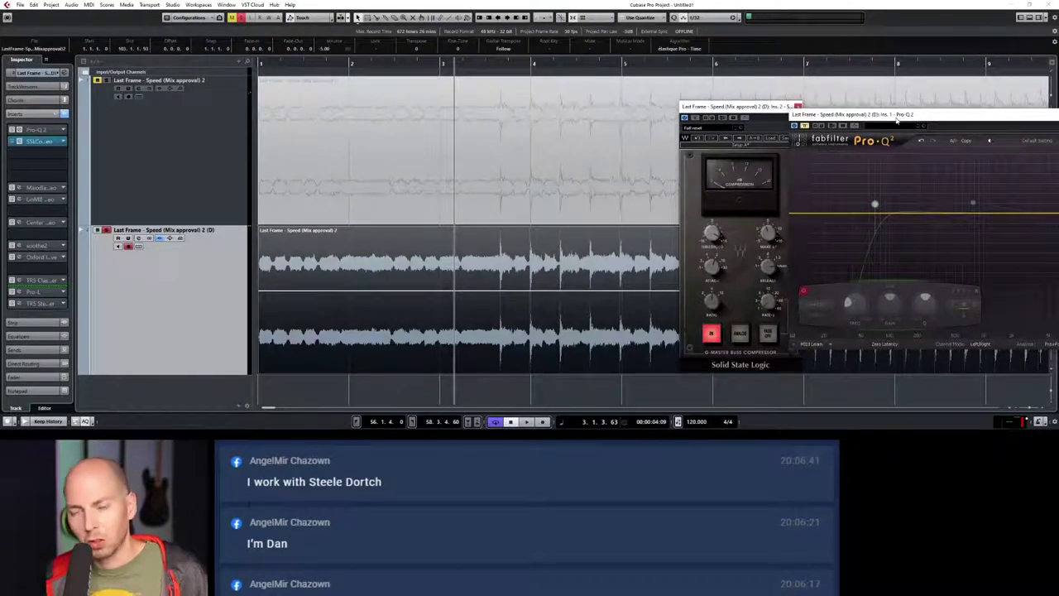
drag(908, 120, 728, 92)
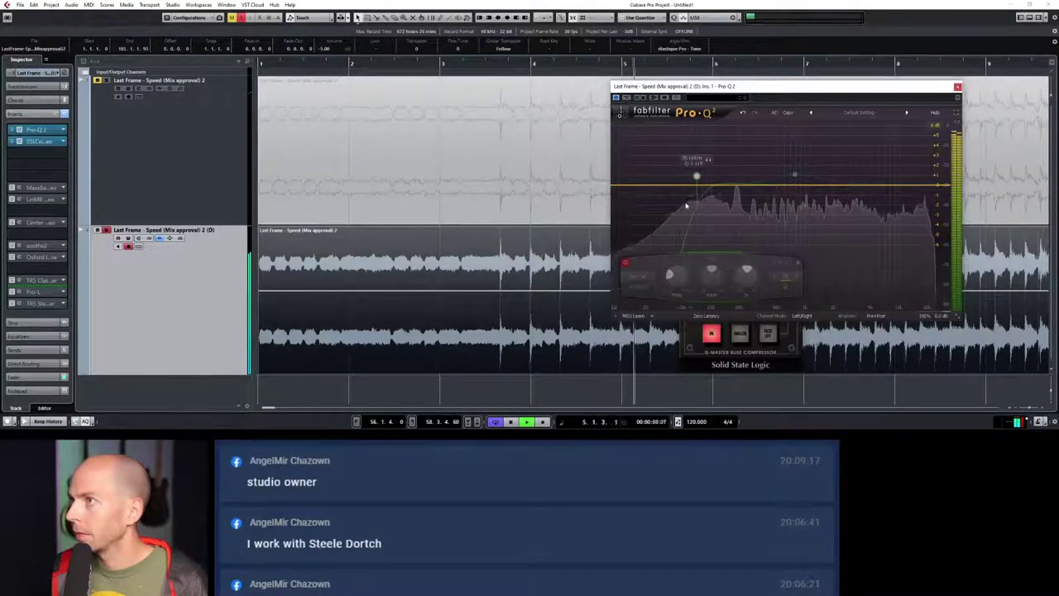
Step: Re-enable the low-cut band in Pro-Q 2 and lower its cutoff frequency, checking it during playback
click(625, 263)
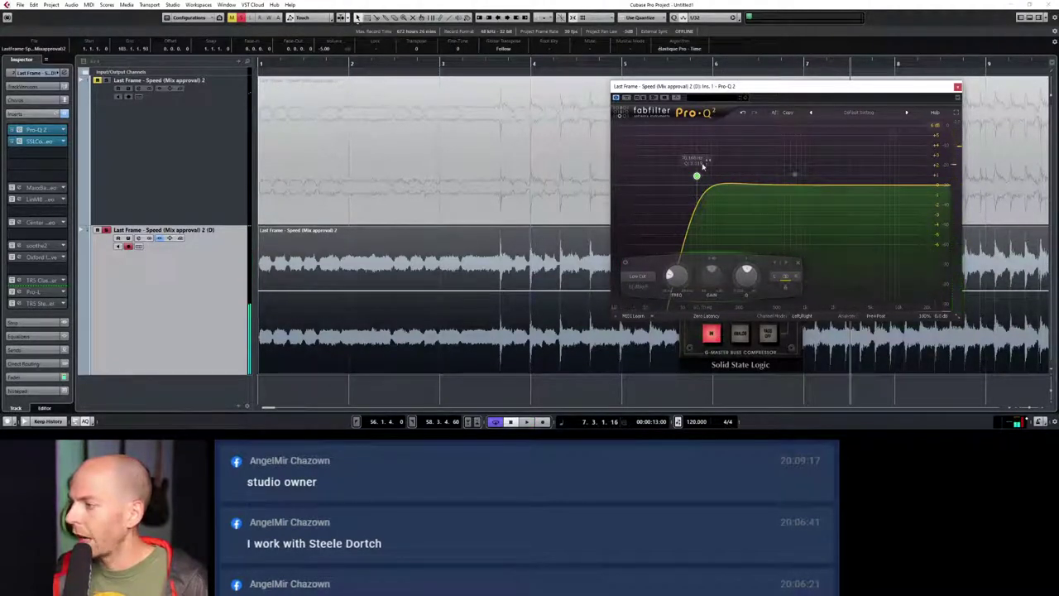
drag(700, 177, 665, 174)
key(space)
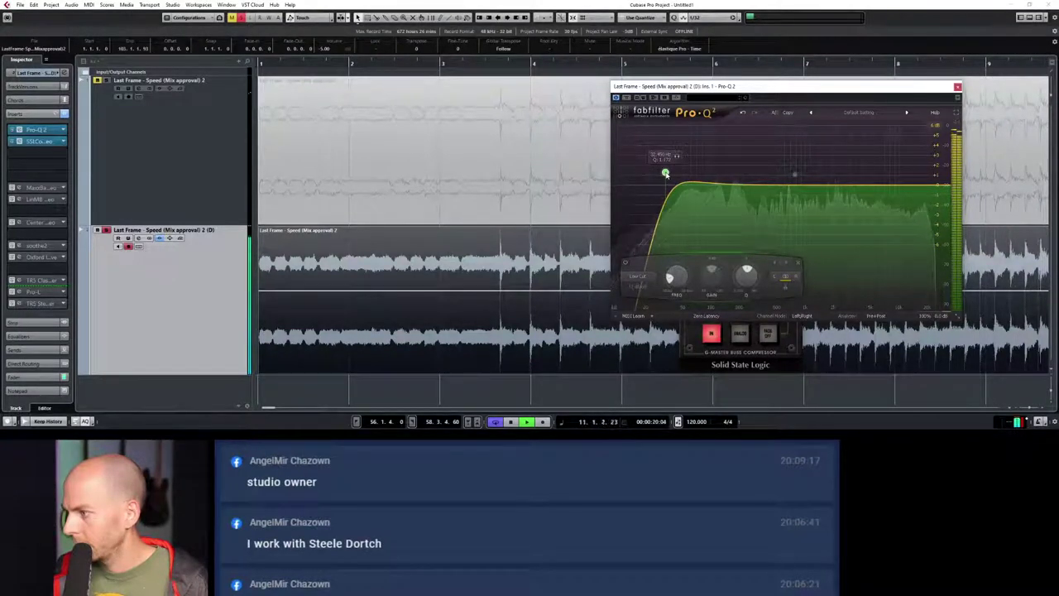
key(space)
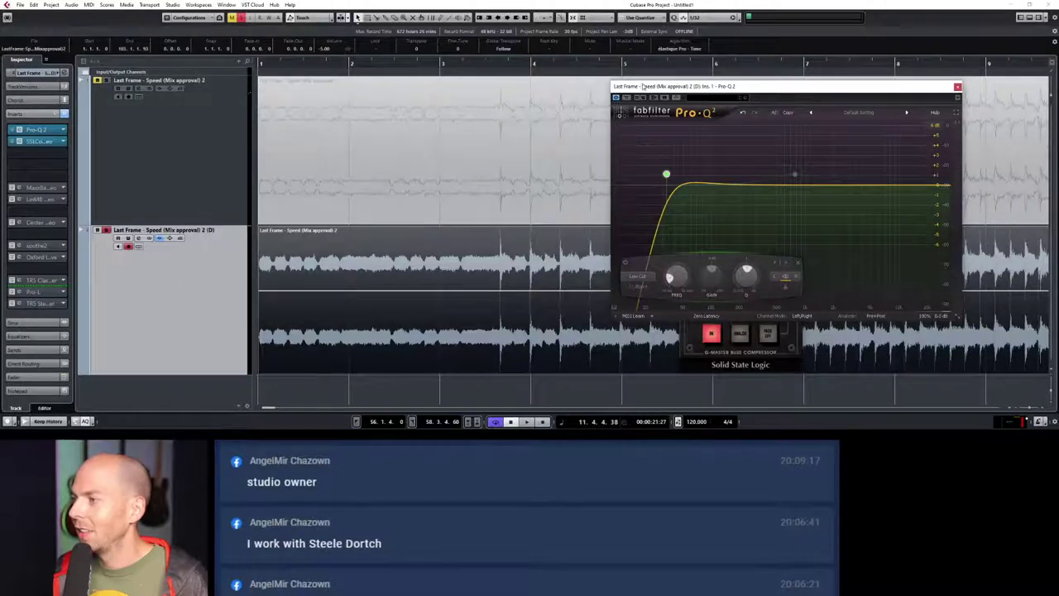
Step: Arrange Pro-Q 2 and the SSL bus compressor side by side and play the song to watch the spectrum and compression meter
drag(644, 86, 351, 90)
drag(749, 104, 859, 79)
key(space)
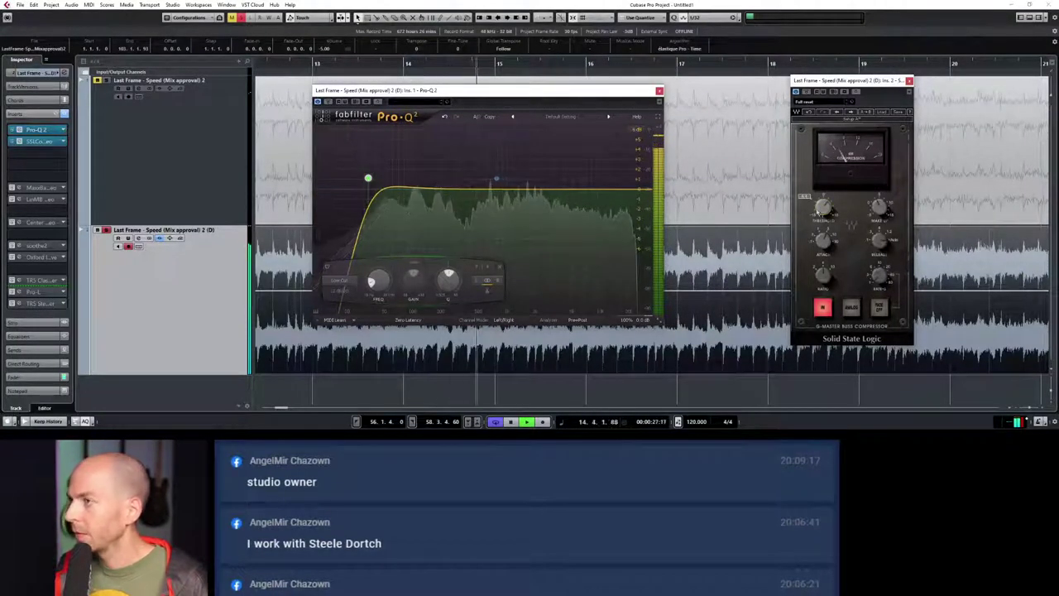
key(space)
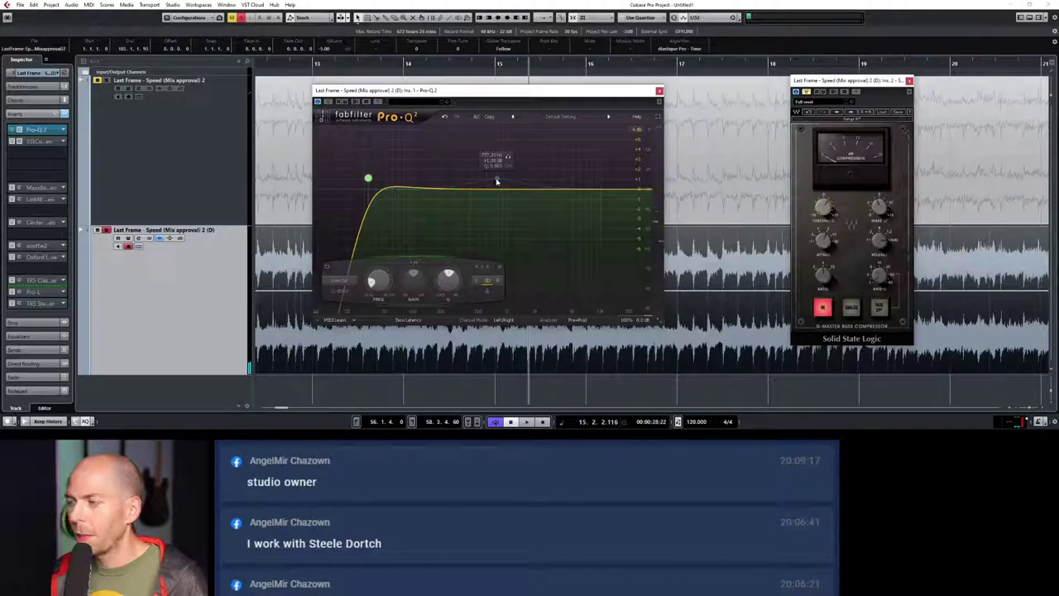
drag(463, 90, 711, 85)
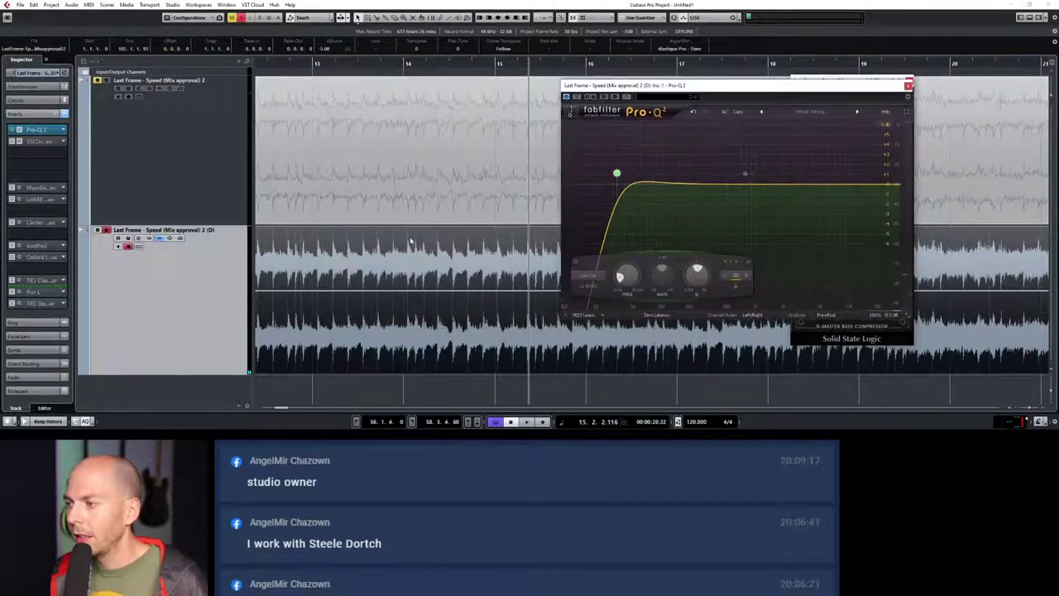
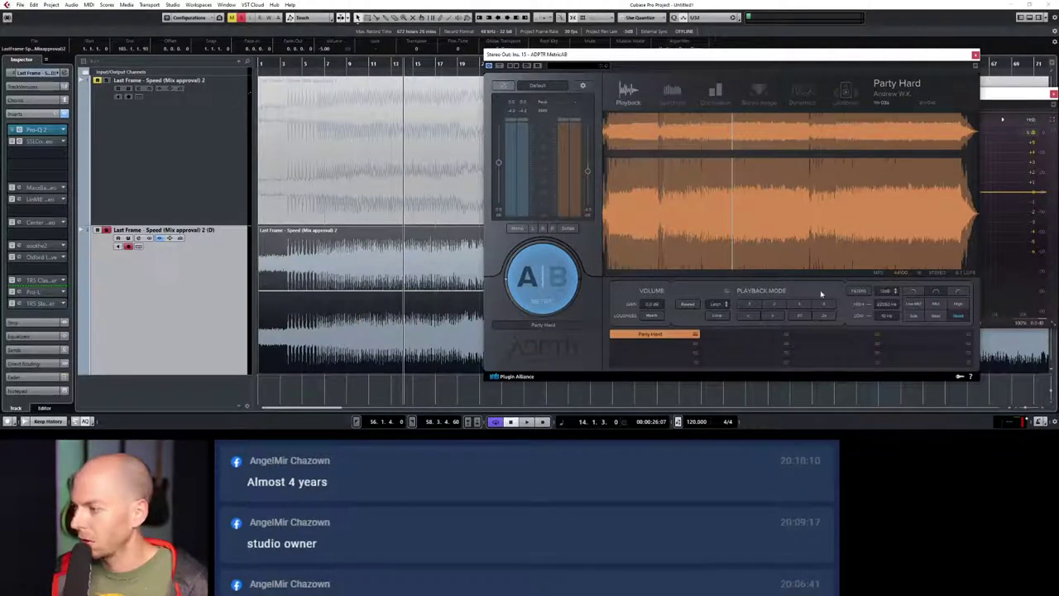
Step: Play the mix and compare it with the Party Hard reference track by repeatedly switching between A and B in MetricAB
key(space)
click(540, 277)
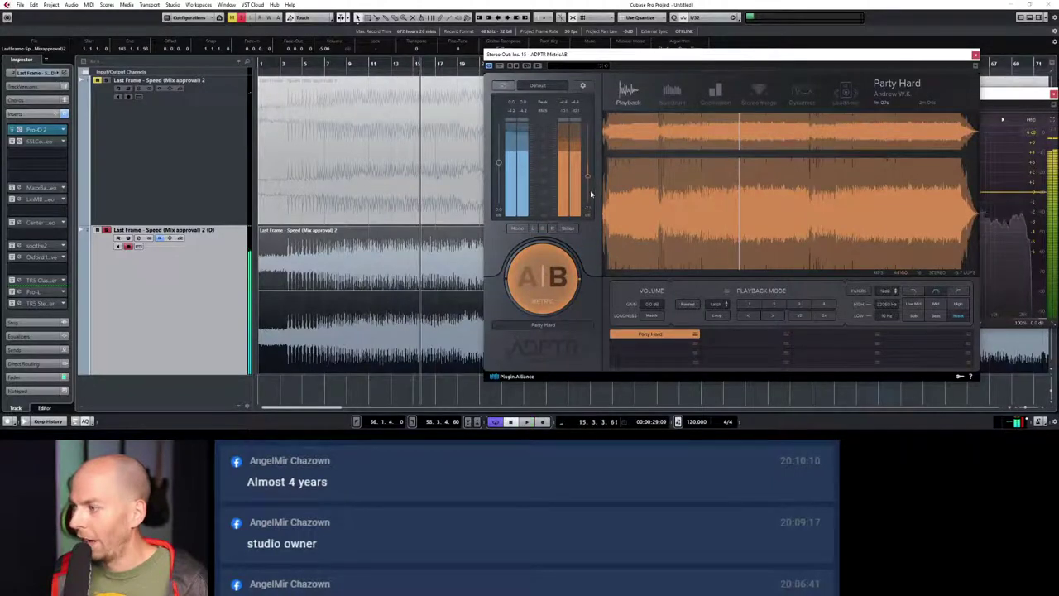
key(space)
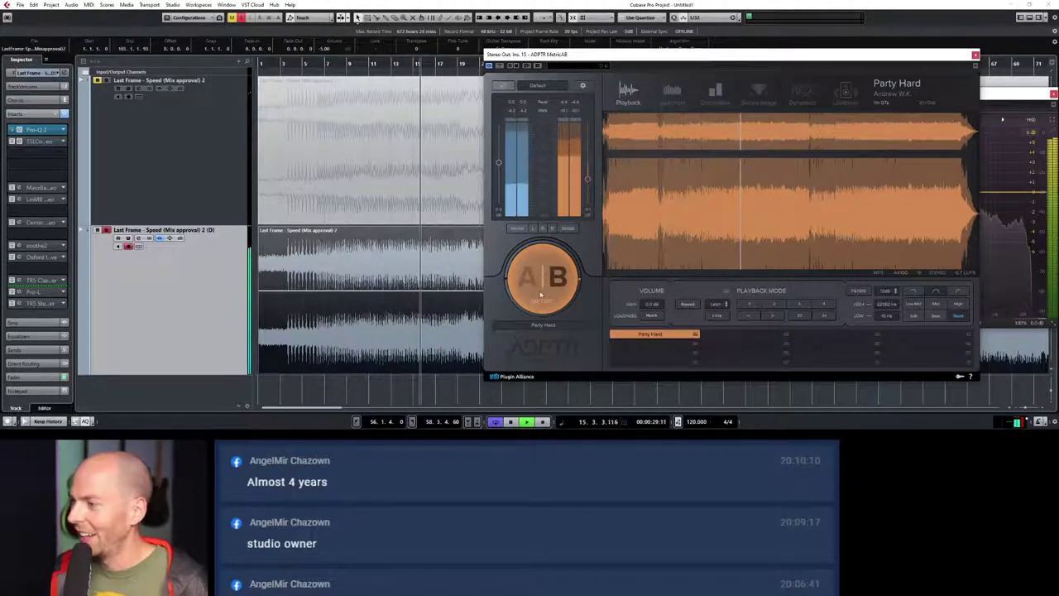
click(540, 295)
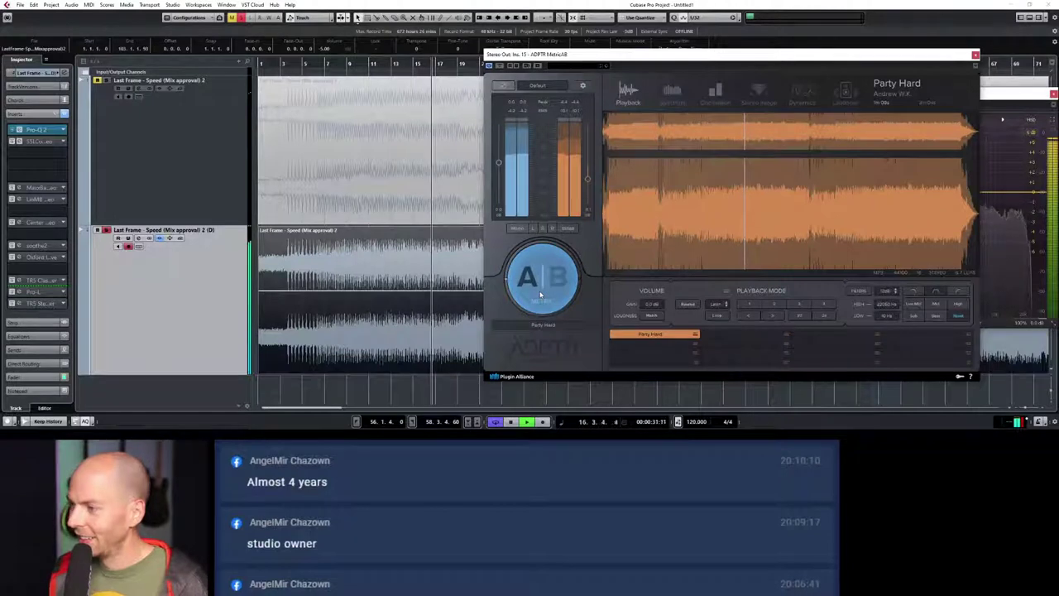
click(540, 294)
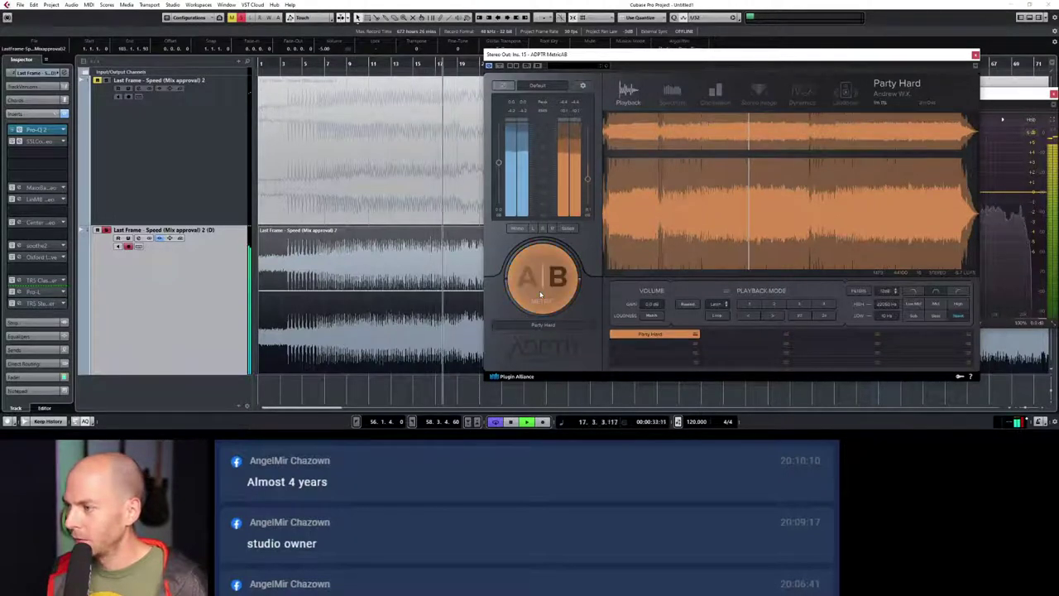
click(540, 294)
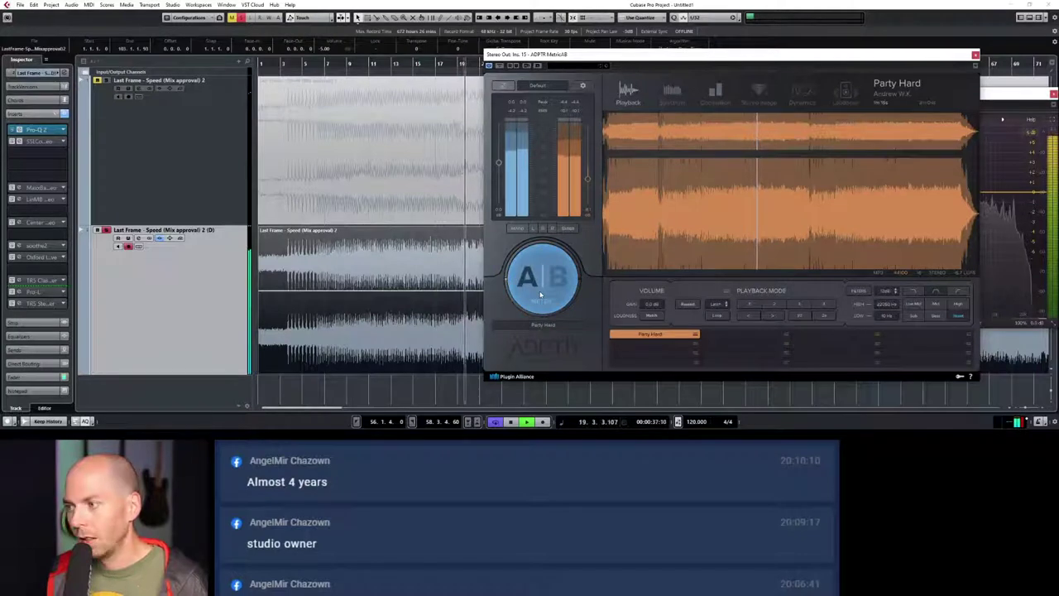
click(540, 294)
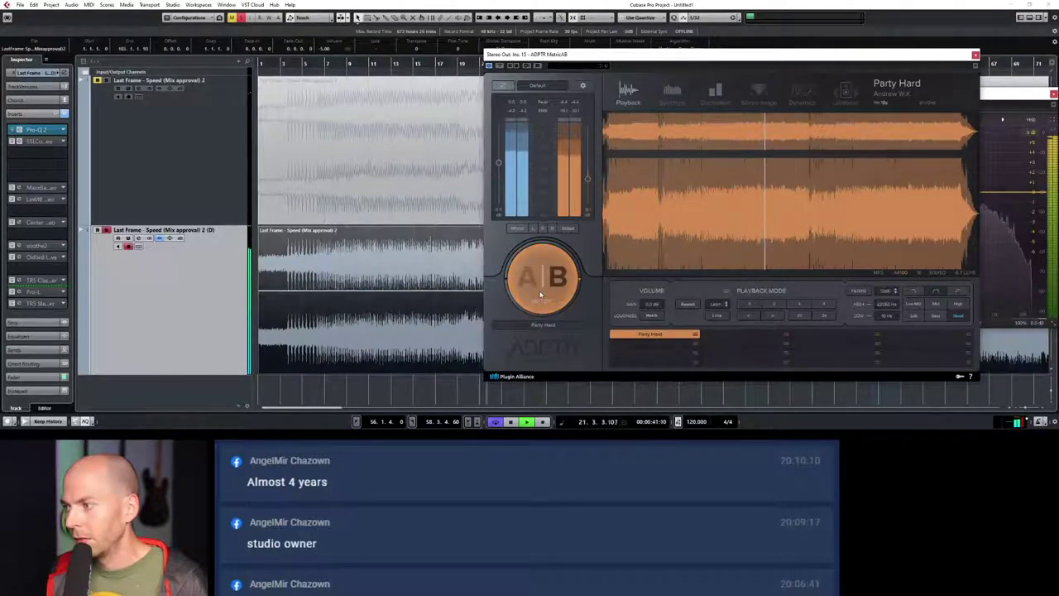
Step: Return MetricAB to the mix, close it and move Pro-Q 2 next to the bus compressor
click(540, 295)
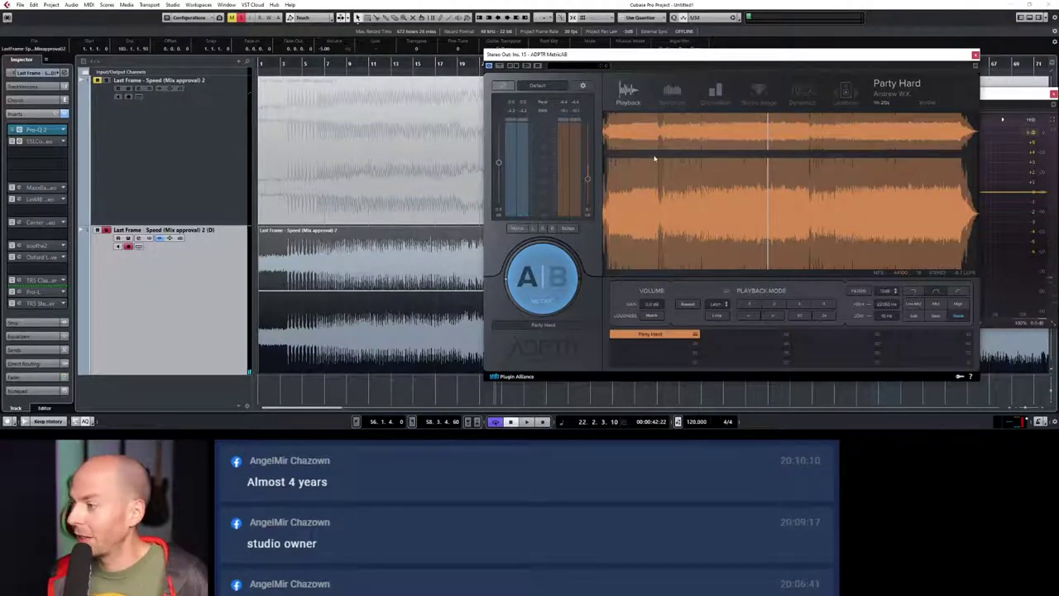
click(975, 55)
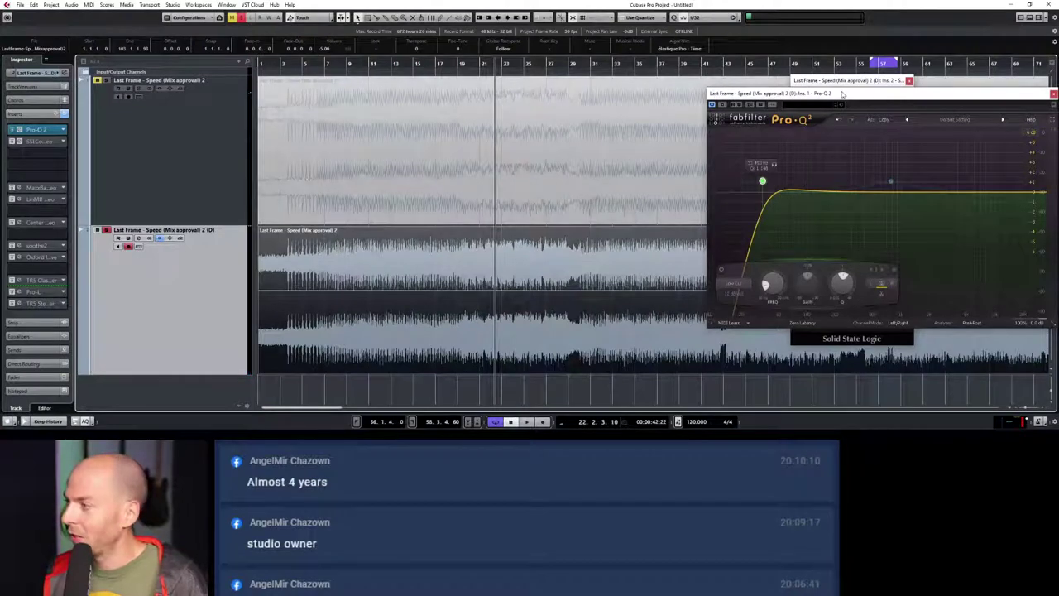
drag(842, 95, 605, 100)
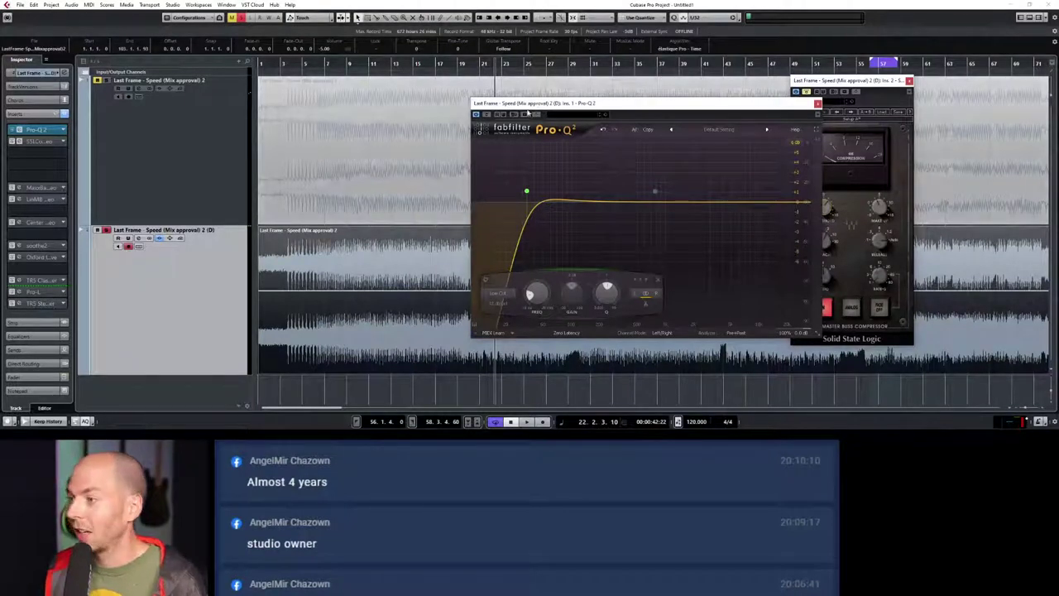
Step: Re-enable the bell boost in Pro-Q 2, lower its gain during playback and close the equalizer
key(space)
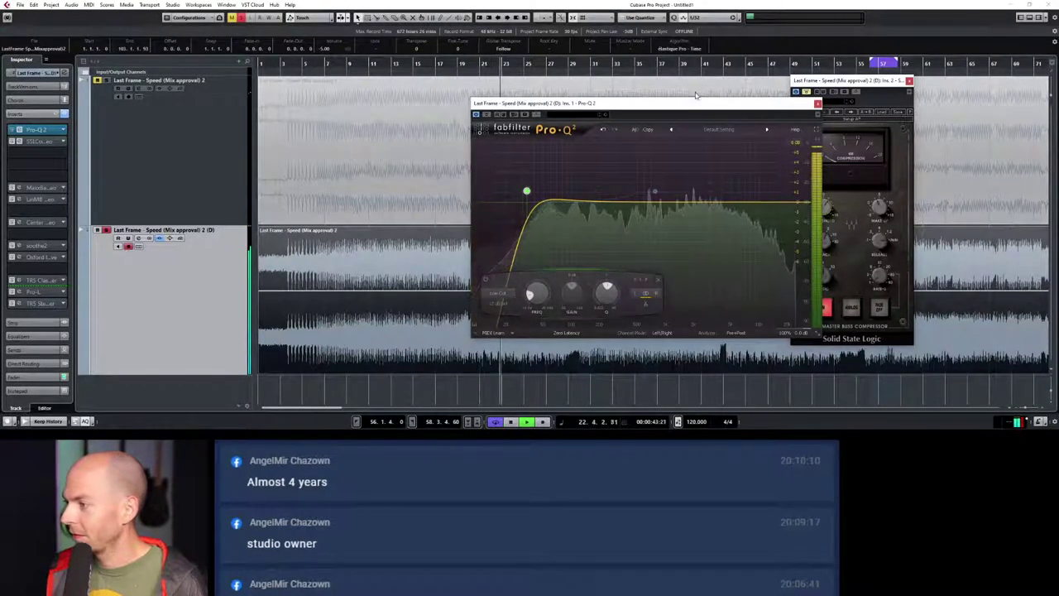
drag(579, 102, 615, 99)
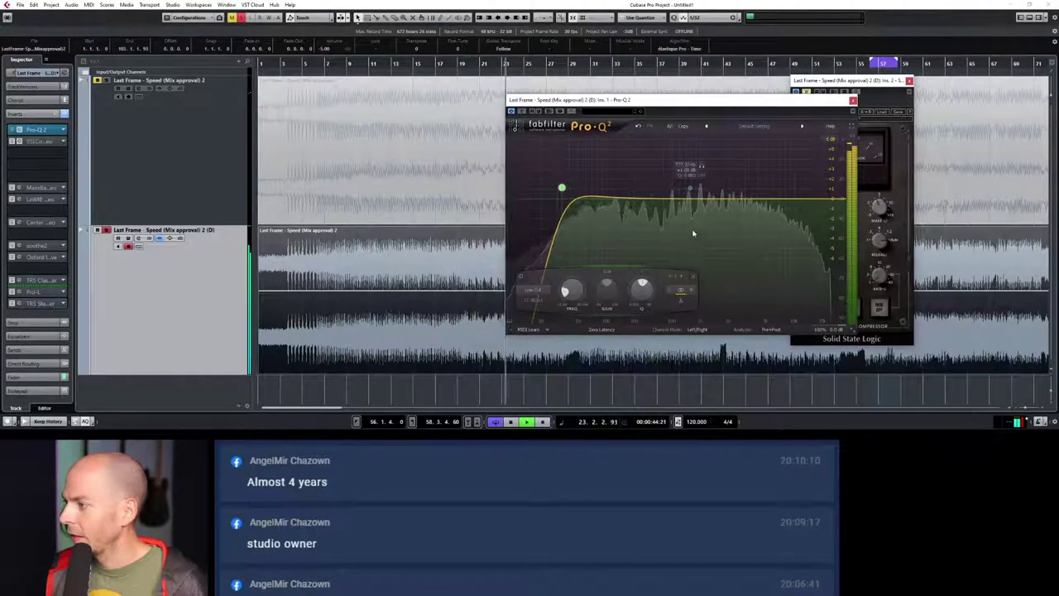
key(space)
click(519, 276)
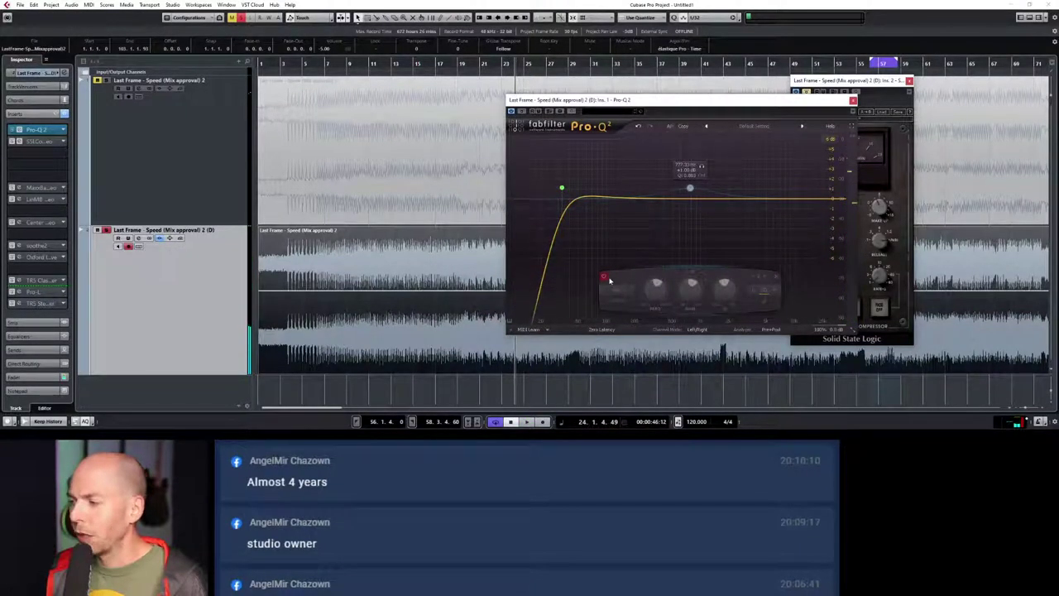
click(605, 277)
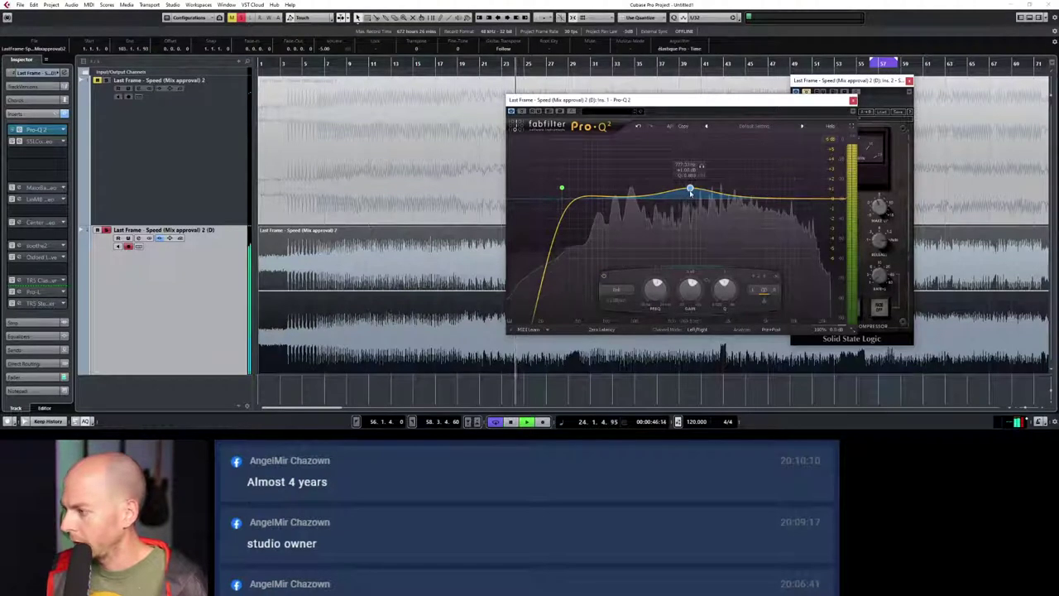
mouse_move(688, 194)
mouse_down()
mouse_move(690, 170)
mouse_move(690, 197)
mouse_up()
key(space)
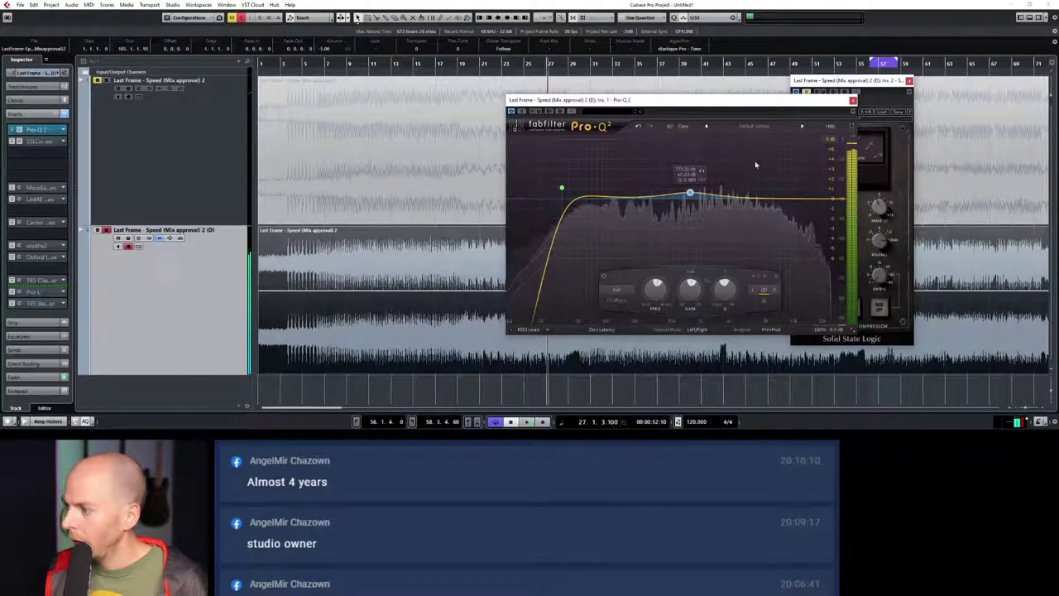
click(853, 99)
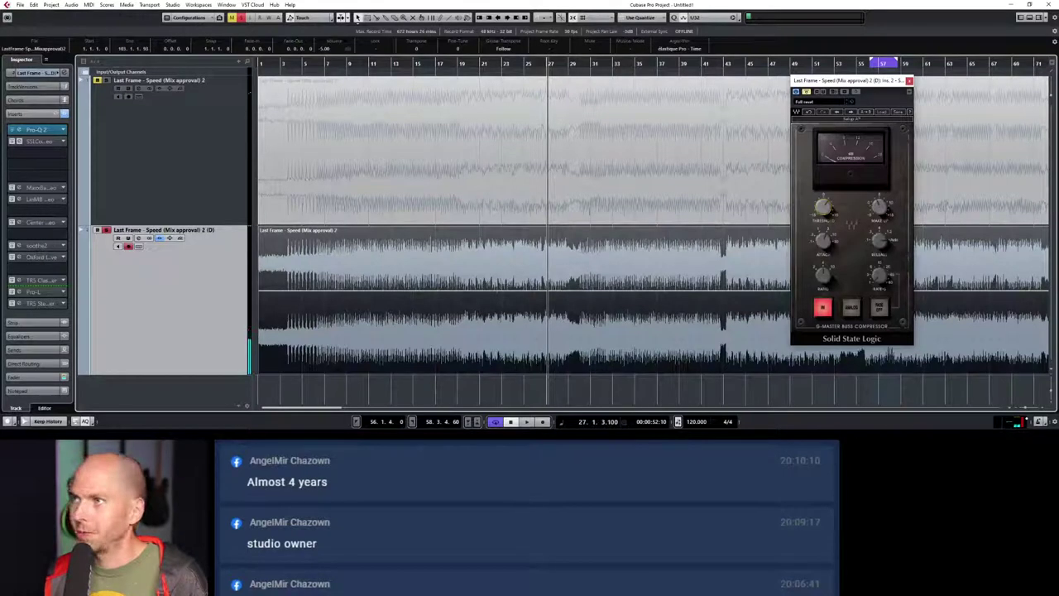
Step: Reposition the SSL bus compressor, turn off its bypass and play the song from around bar 15 to check the compression
drag(829, 87, 943, 86)
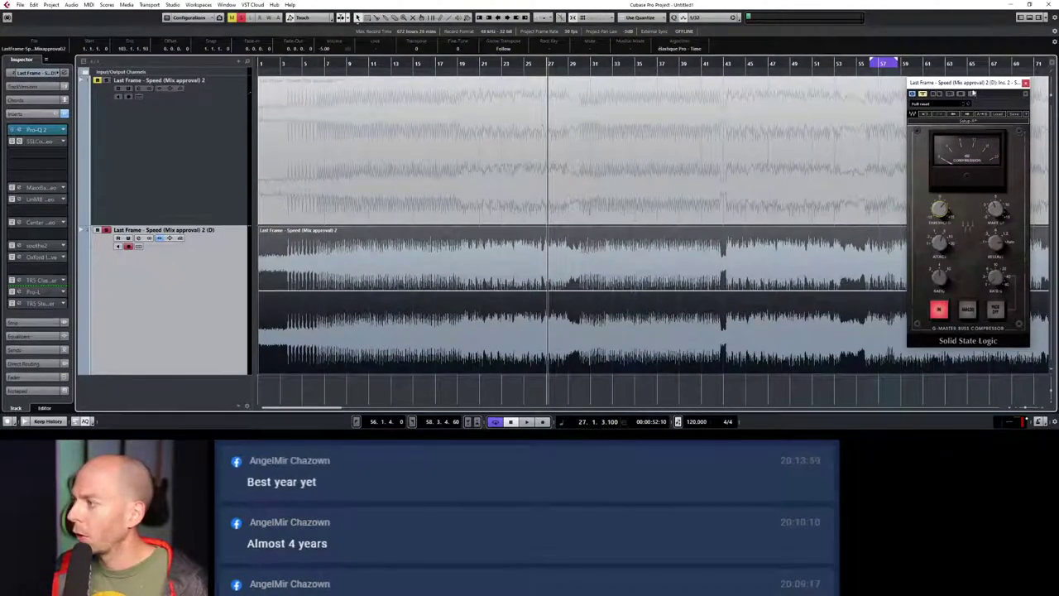
drag(972, 85, 869, 86)
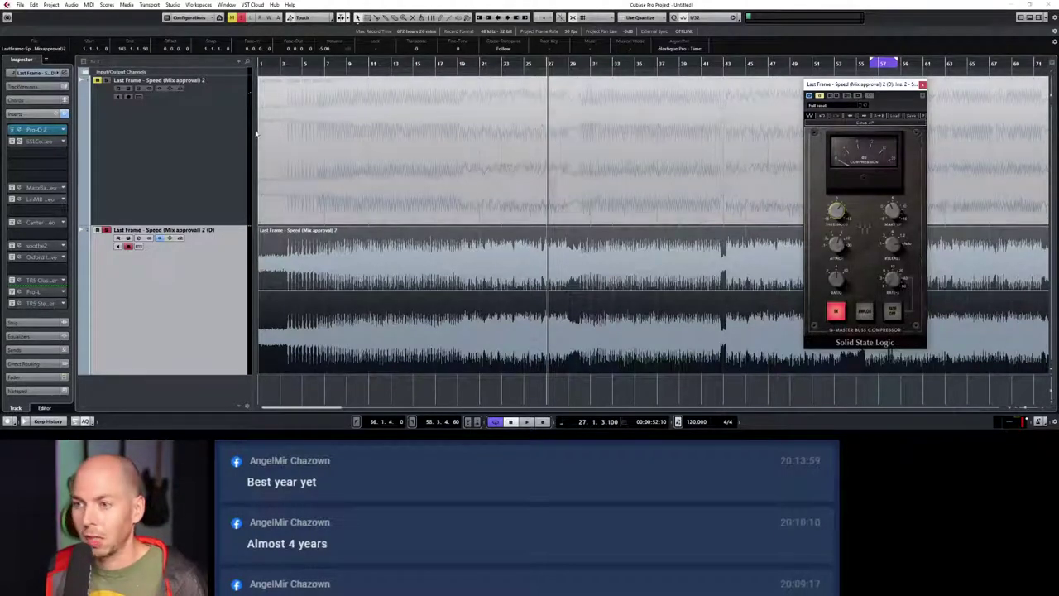
click(819, 100)
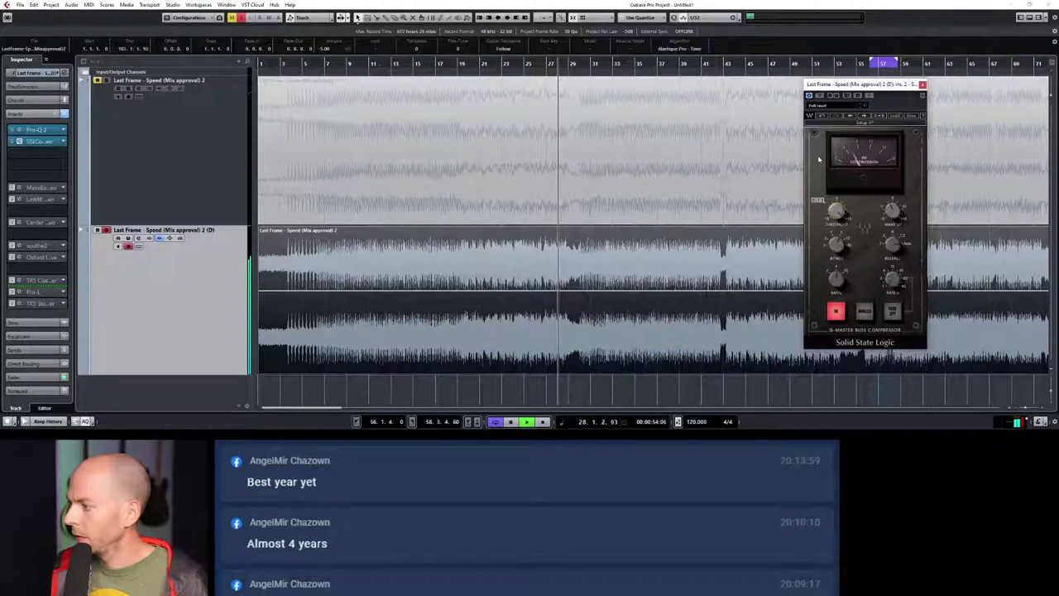
drag(844, 83, 759, 105)
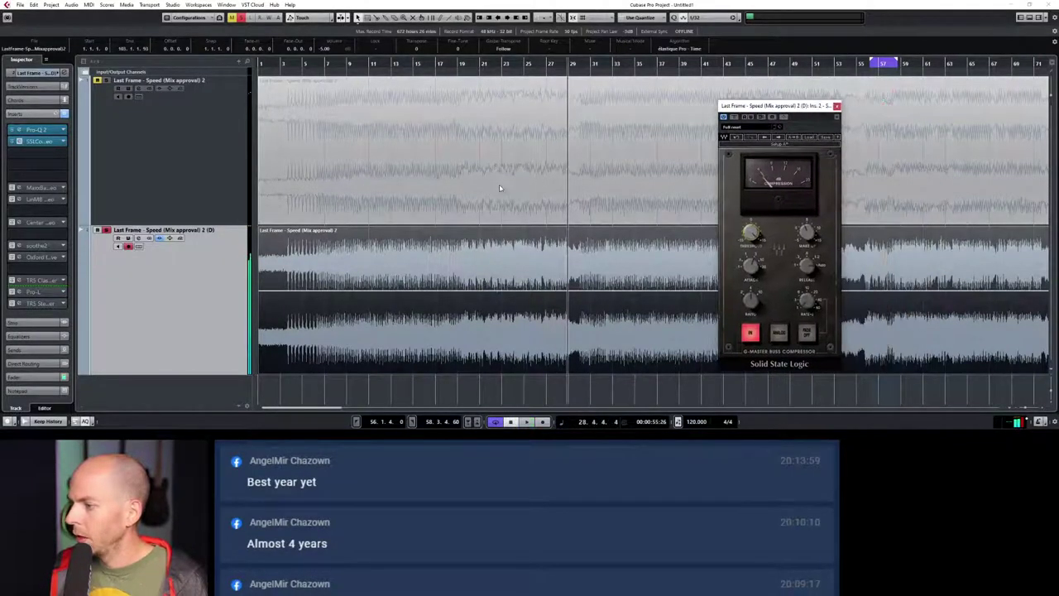
click(410, 63)
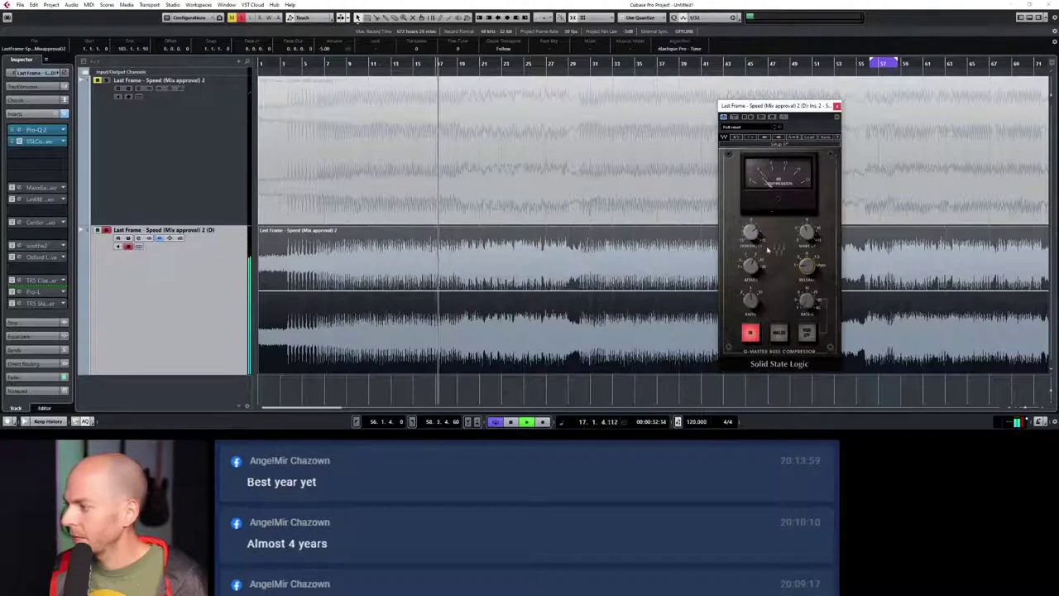
key(space)
Step: Play the song again and try different attack settings on the SSL bus compressor, returning to around bar 20
drag(791, 112, 745, 97)
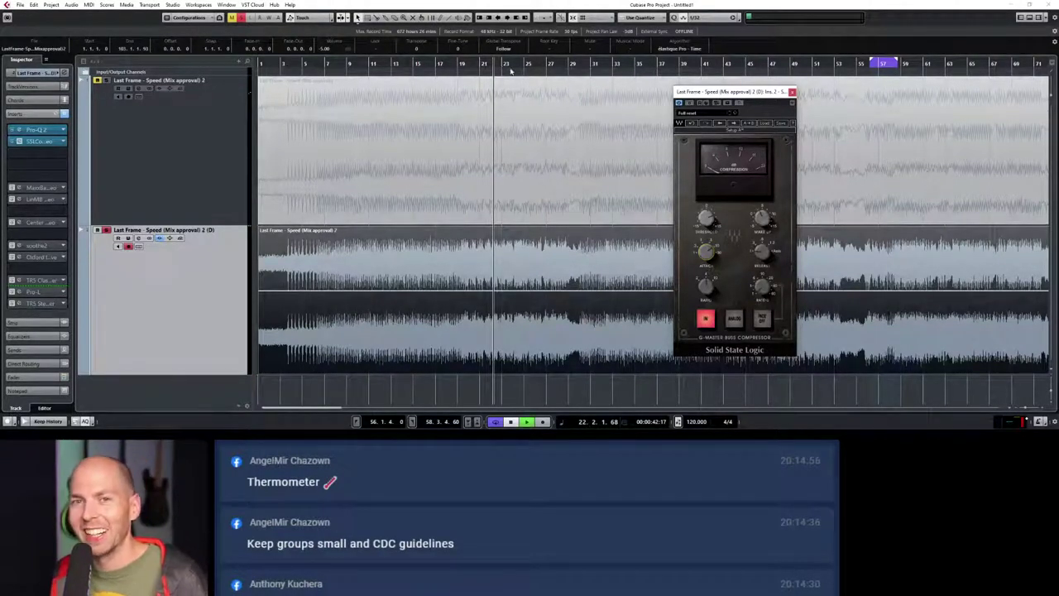
key(space)
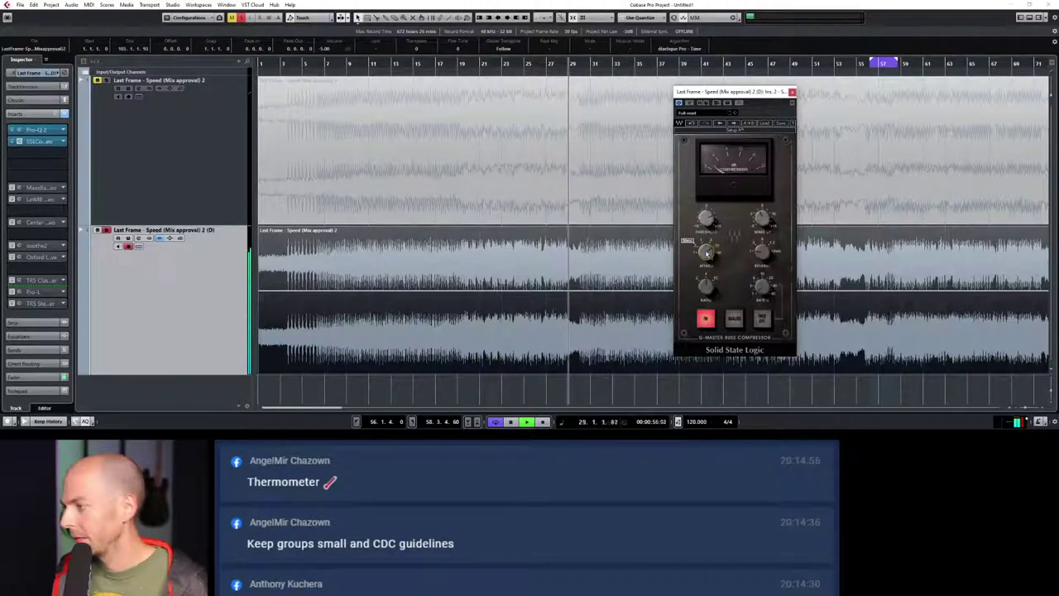
key(space)
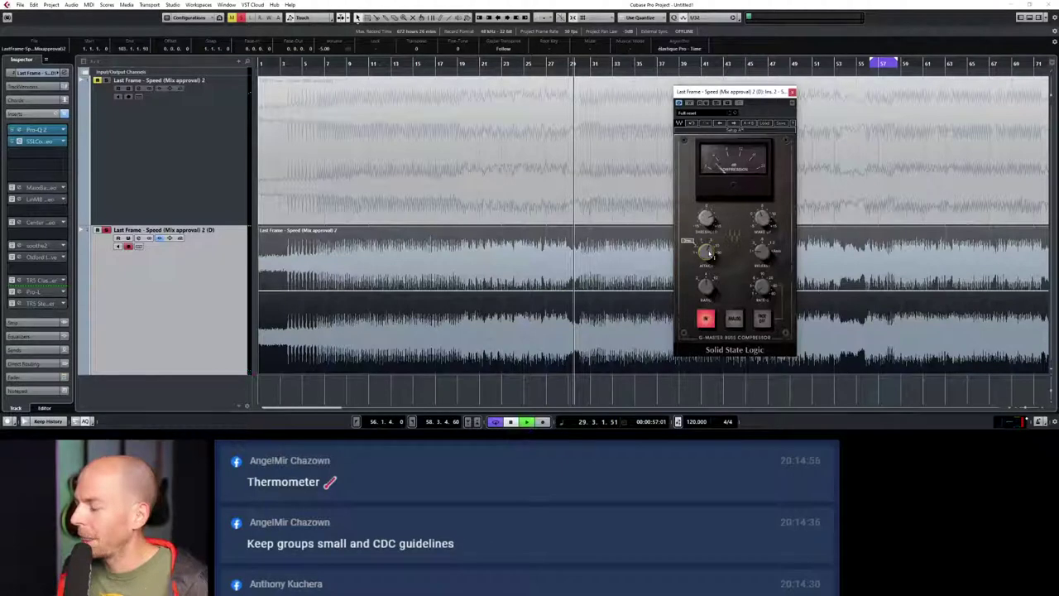
key(space)
click(468, 66)
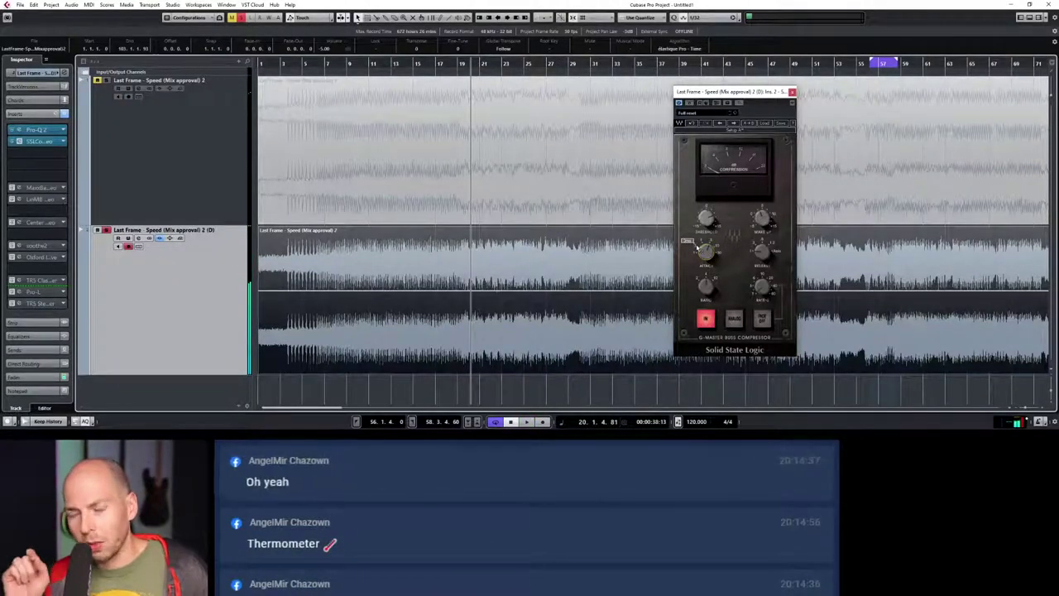
mouse_move(696, 248)
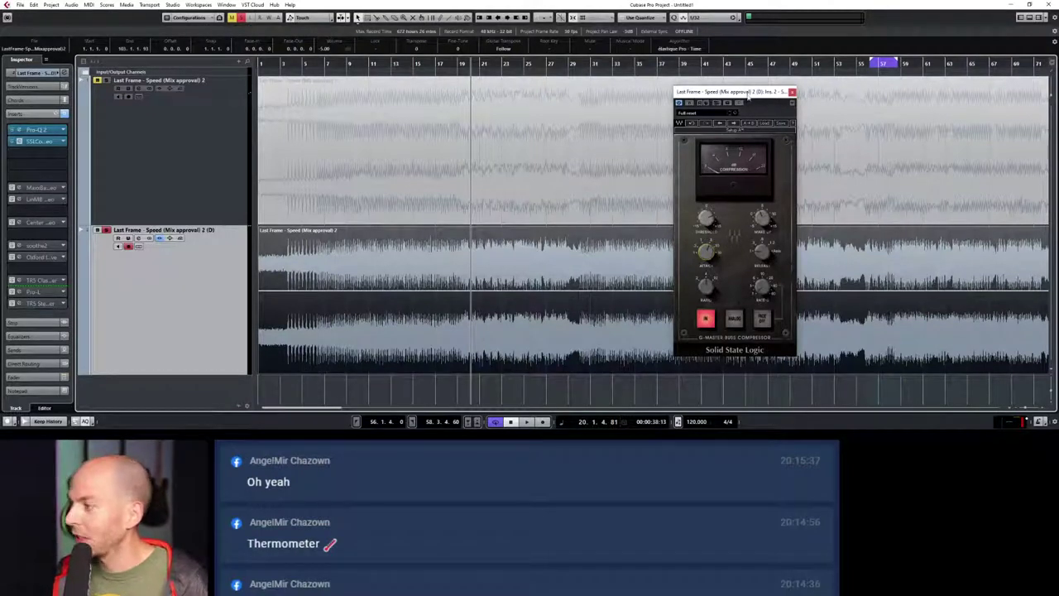
Step: Move the compressor window aside and adjust the release setting while playing the song
drag(747, 97, 801, 61)
key(space)
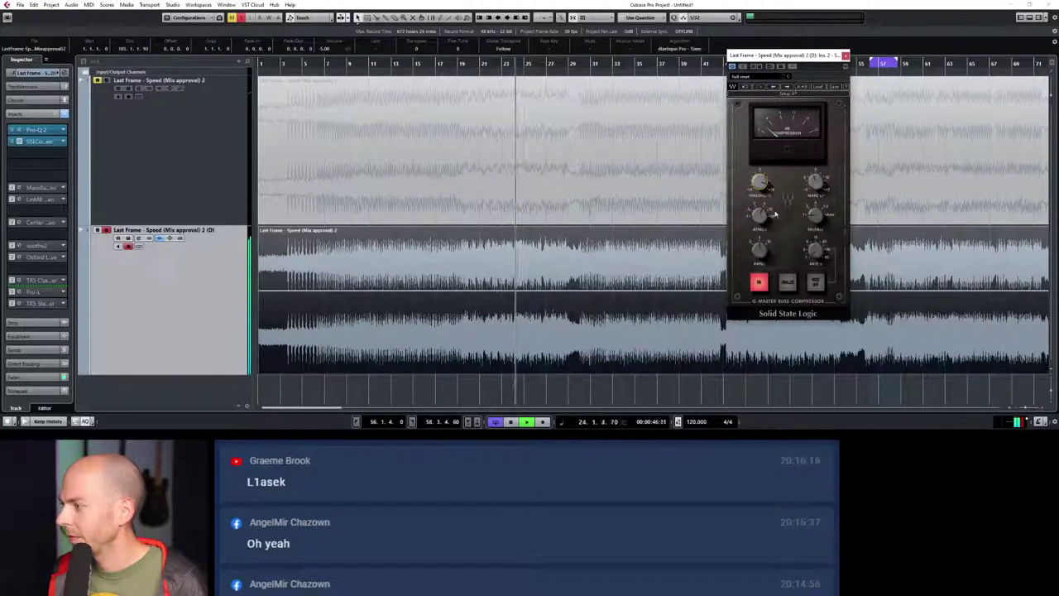
key(space)
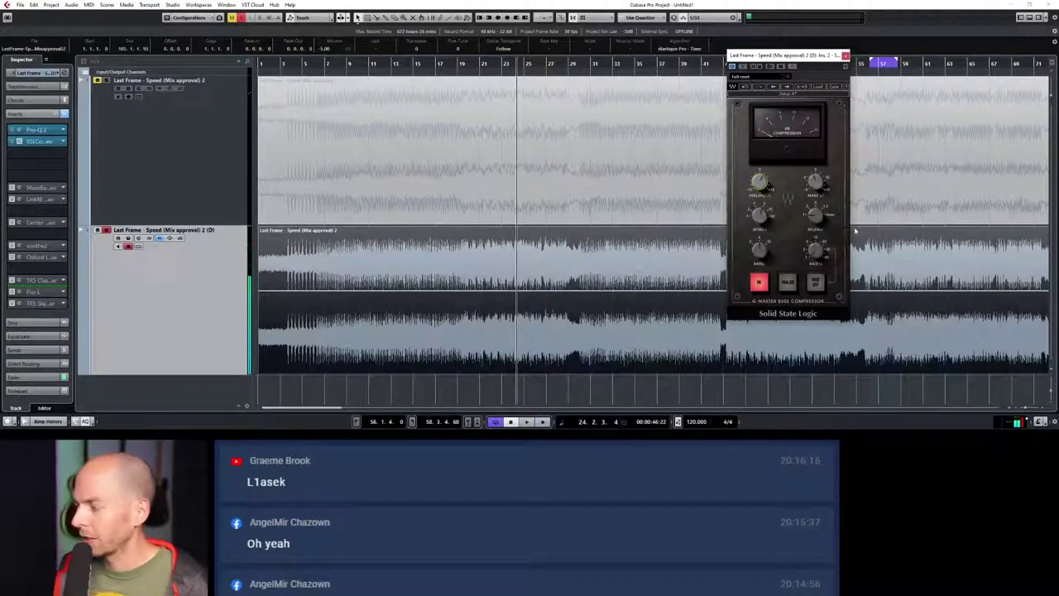
key(space)
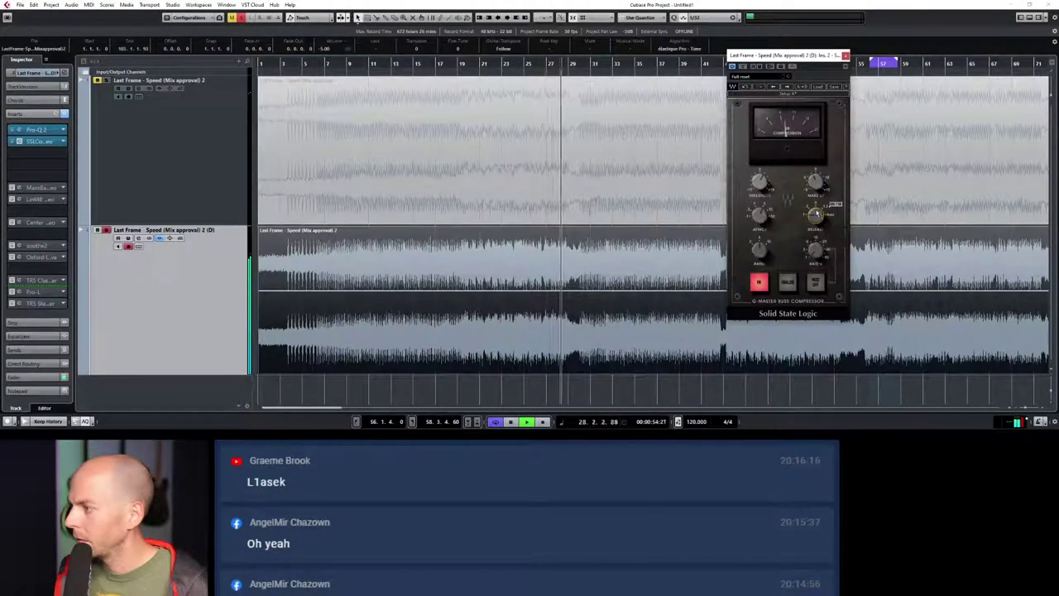
key(space)
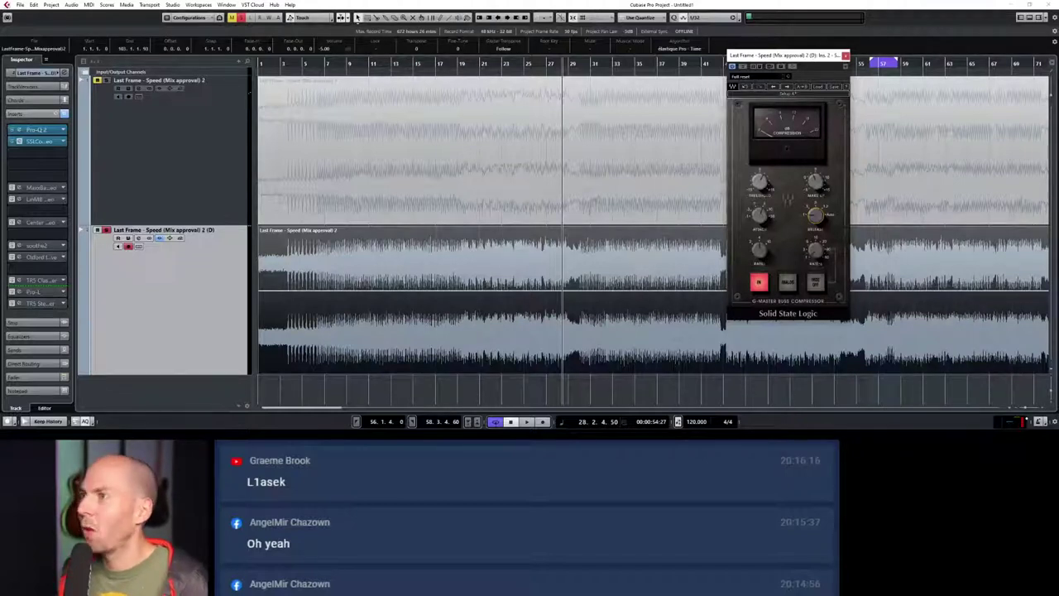
Step: Play from around bar 24 and set the compressor's threshold and make-up gain by ear
click(549, 63)
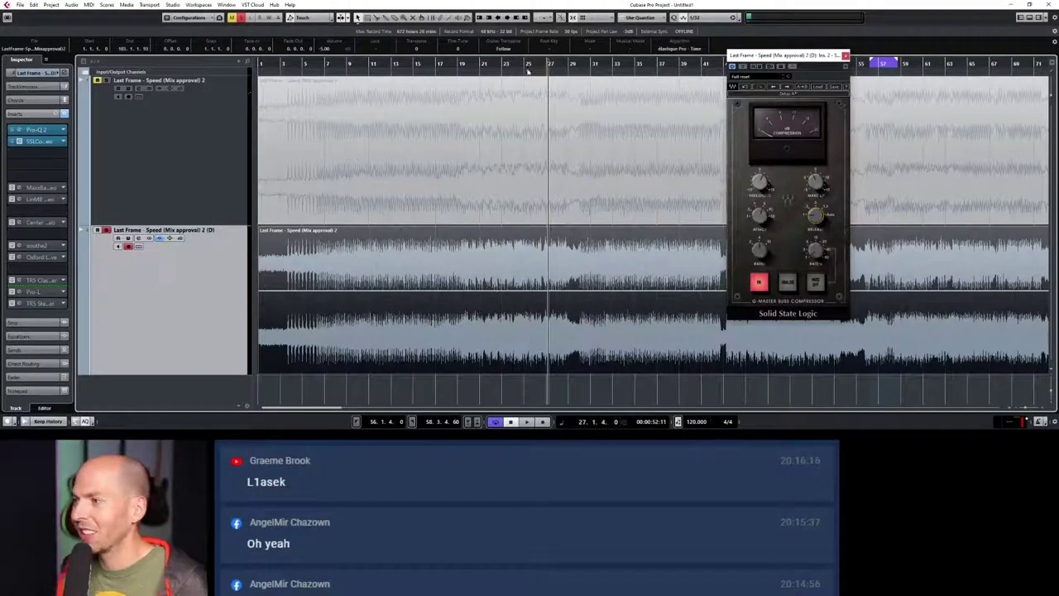
click(513, 62)
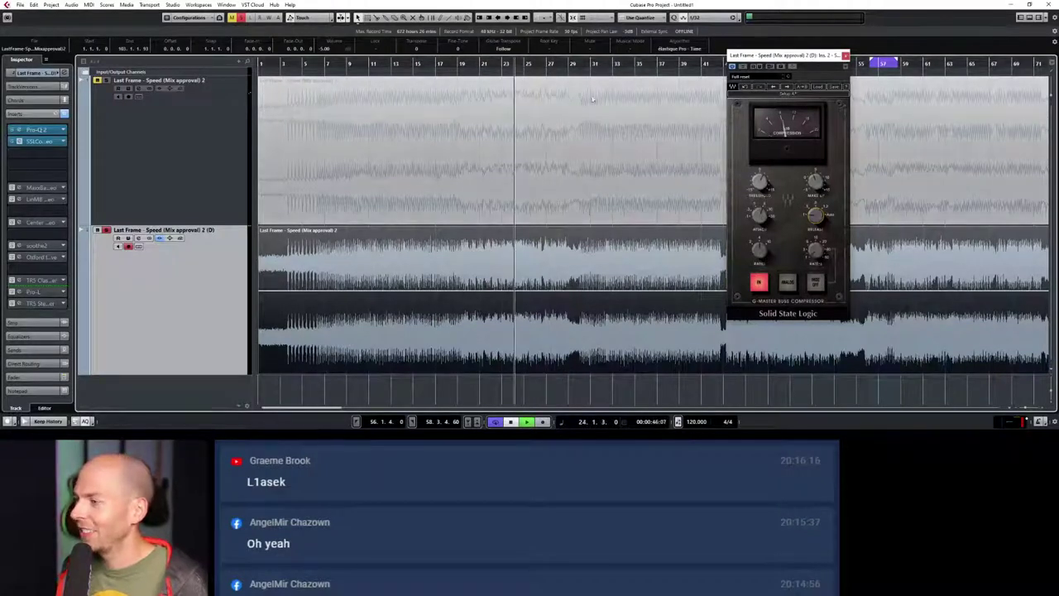
key(space)
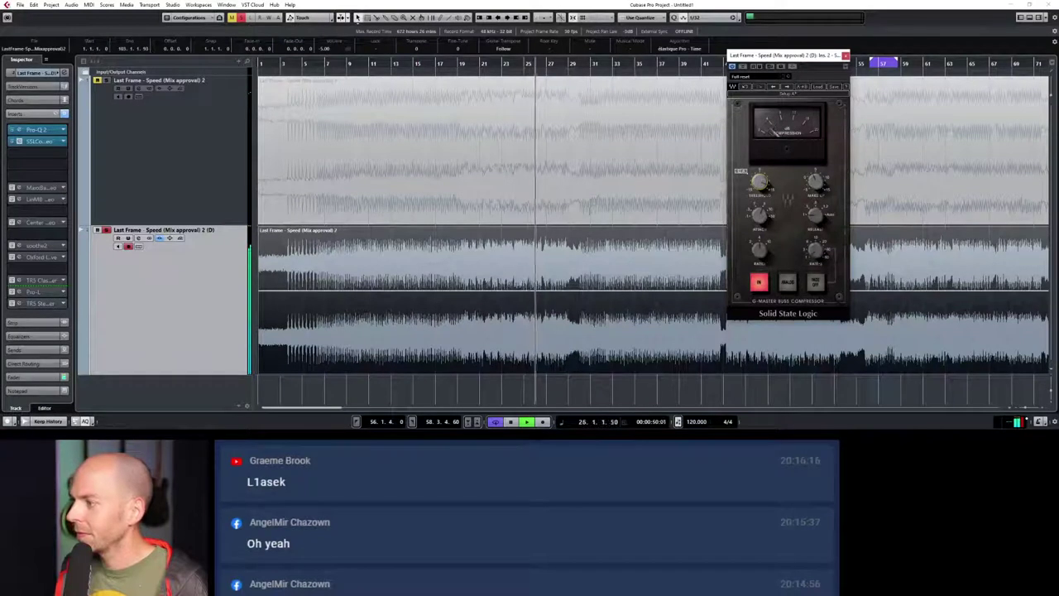
mouse_move(820, 185)
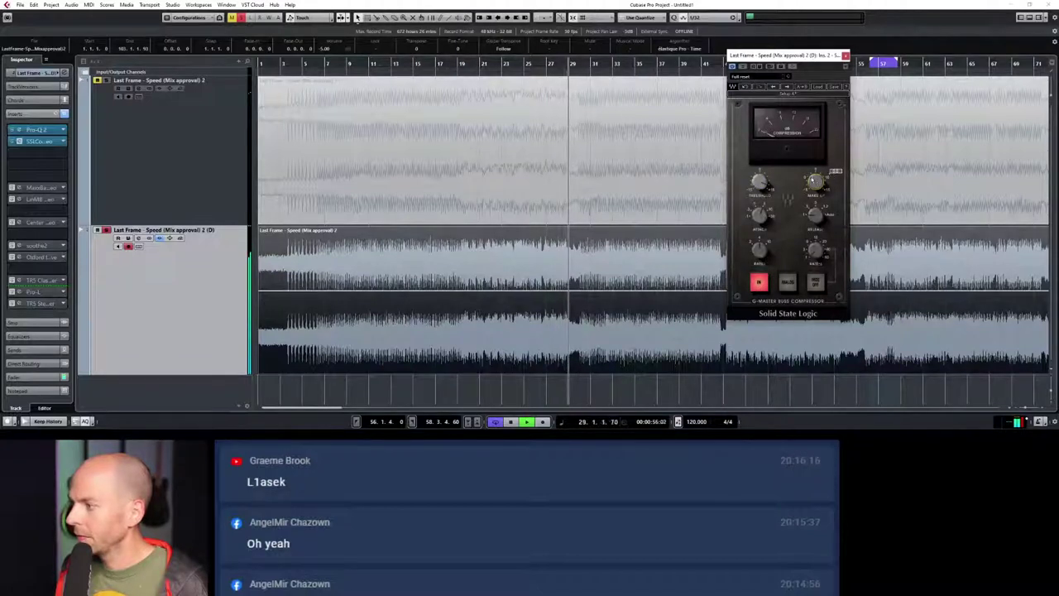
mouse_move(761, 184)
key(space)
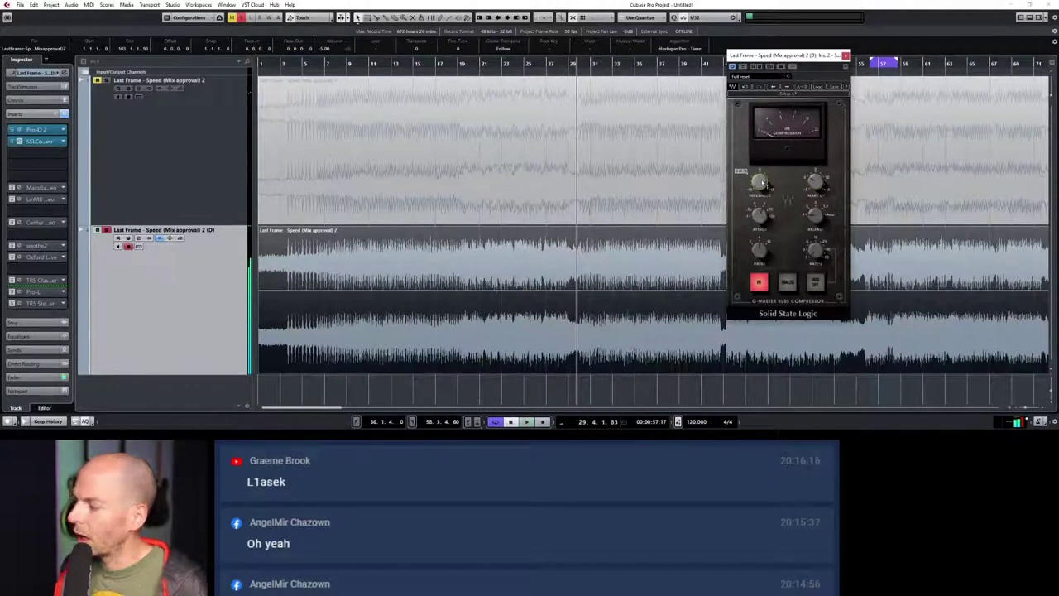
Step: Fine-tune the compressor's threshold over further playback and close the plug-in
key(space)
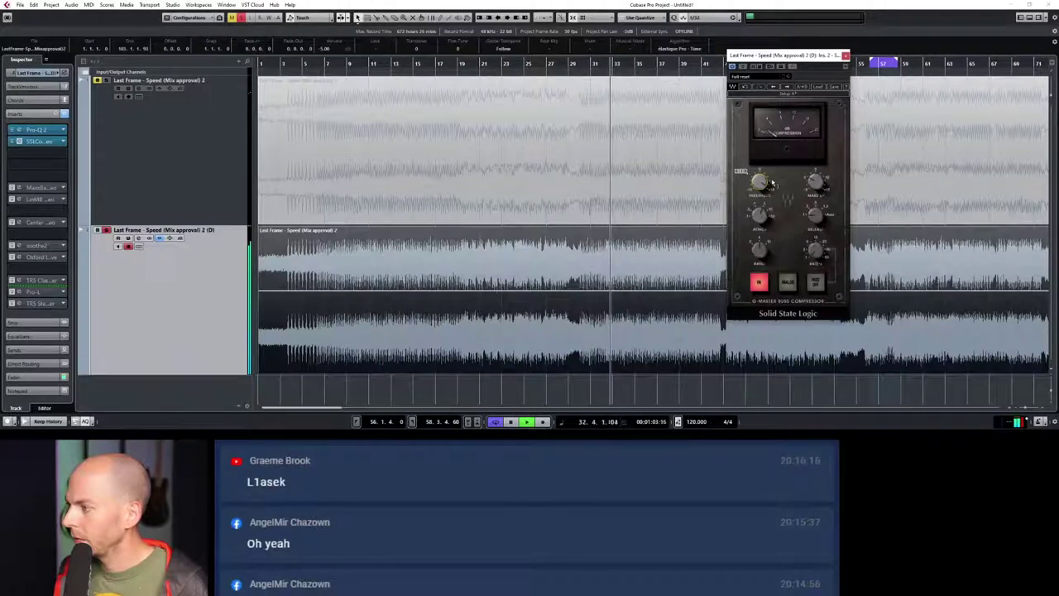
key(space)
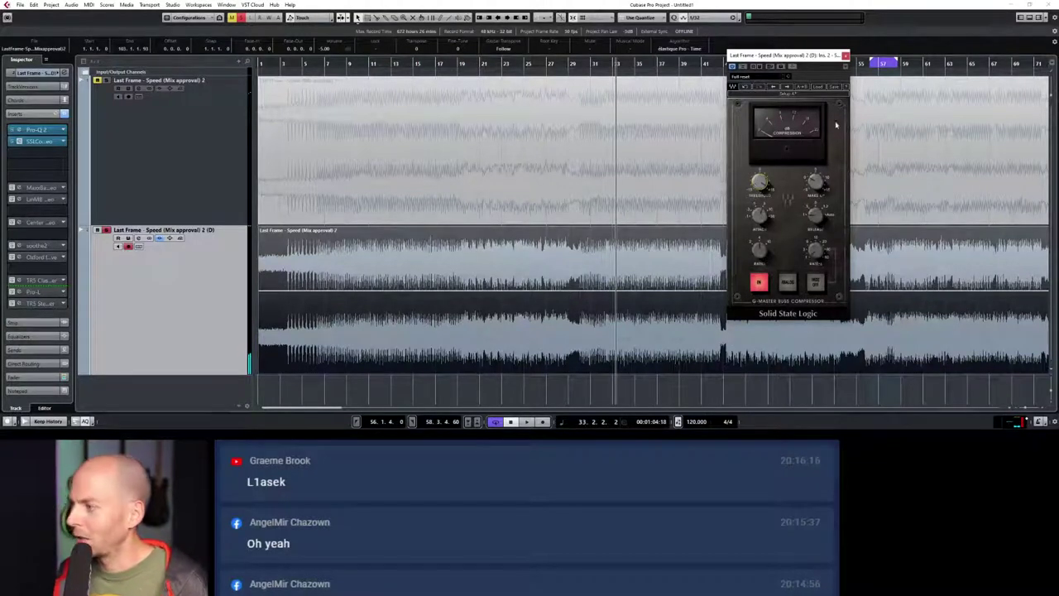
key(space)
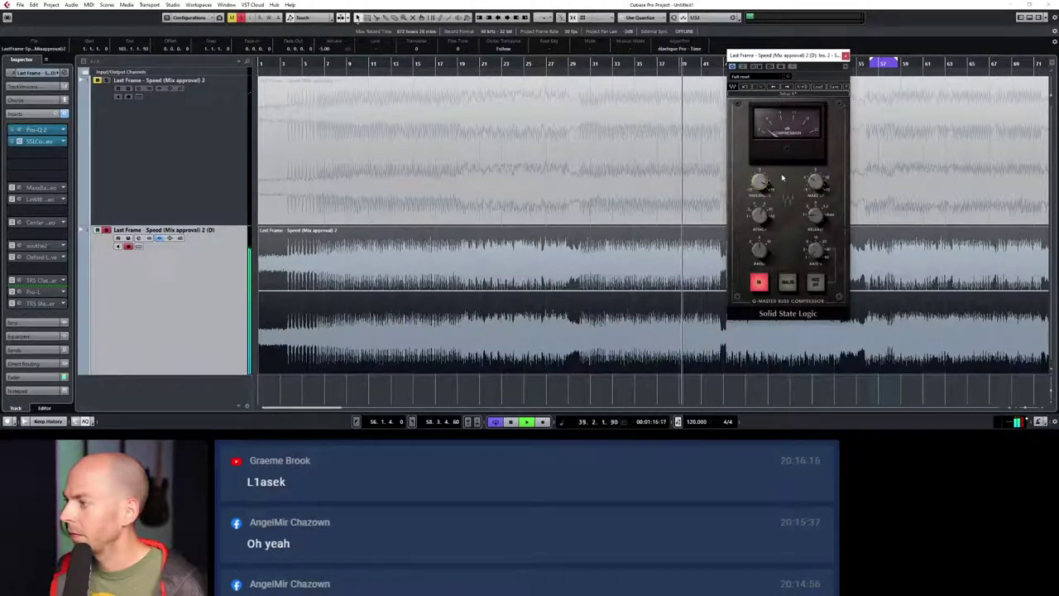
click(845, 55)
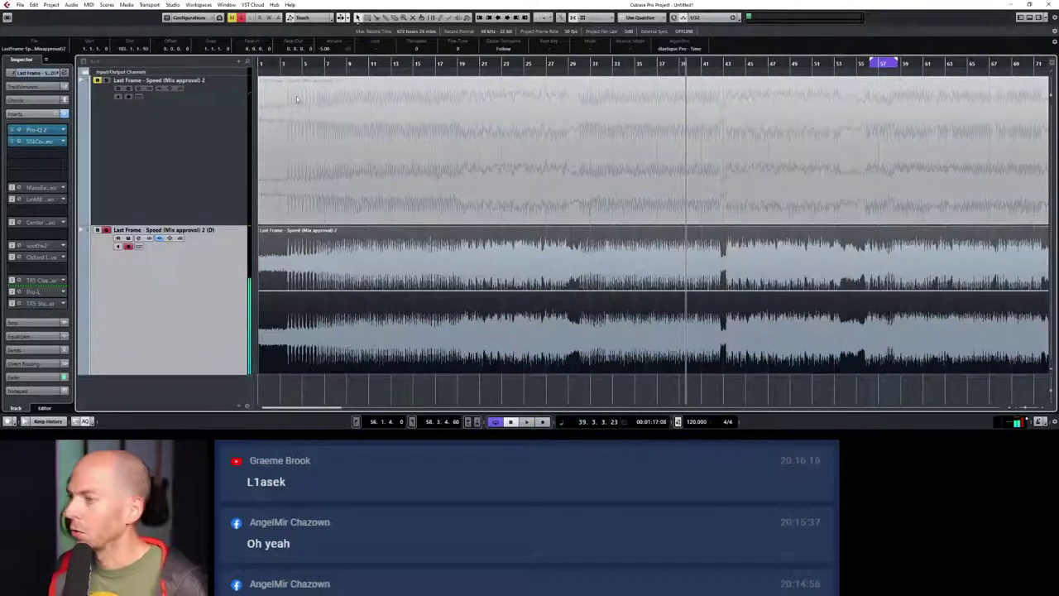
Step: Play the song from around bar 21 and again from around bar 16 to check the compressed mix
click(54, 157)
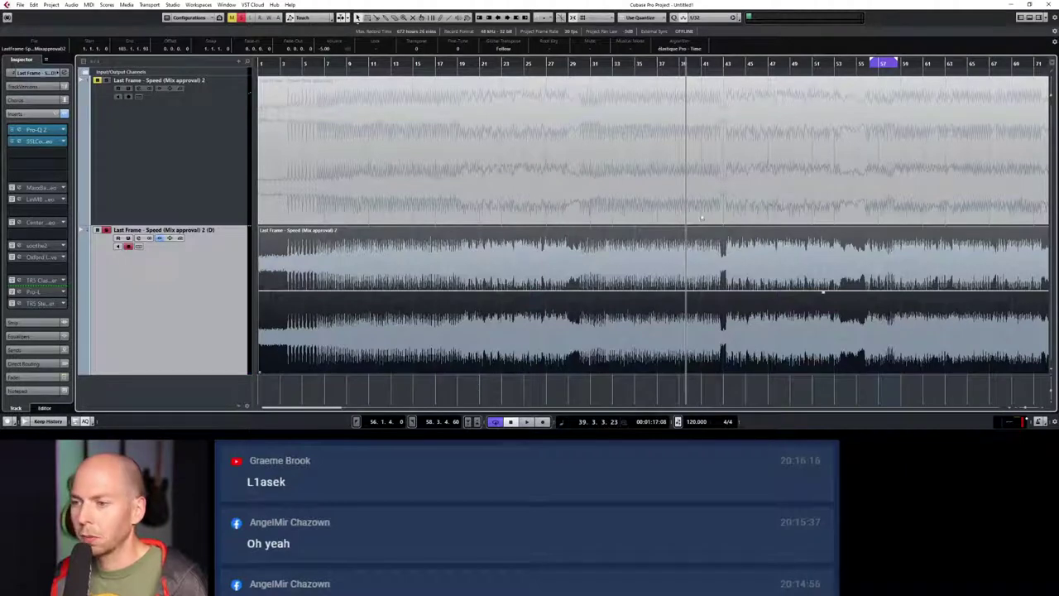
click(483, 63)
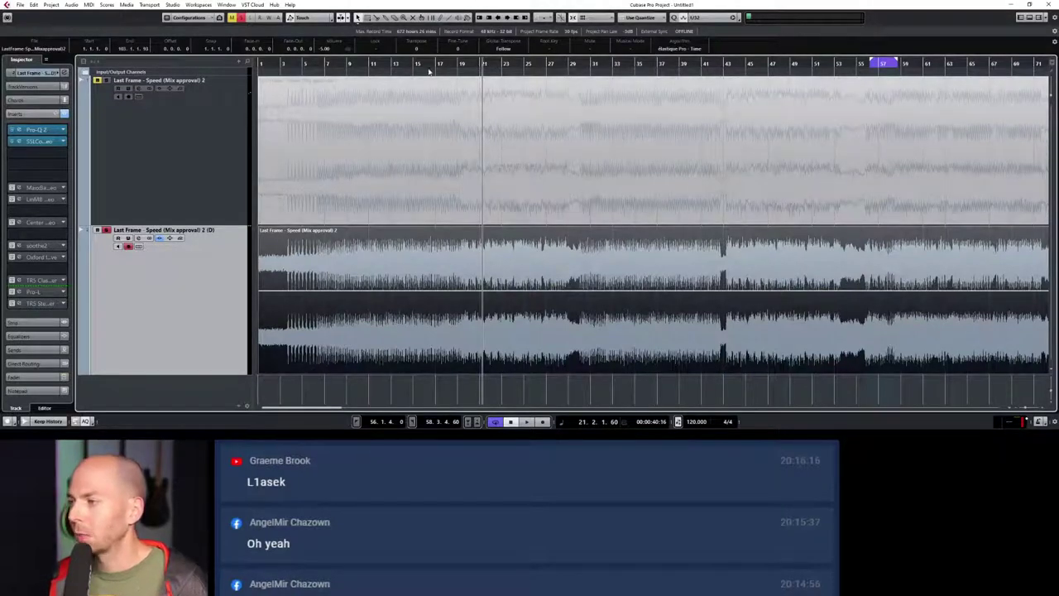
key(space)
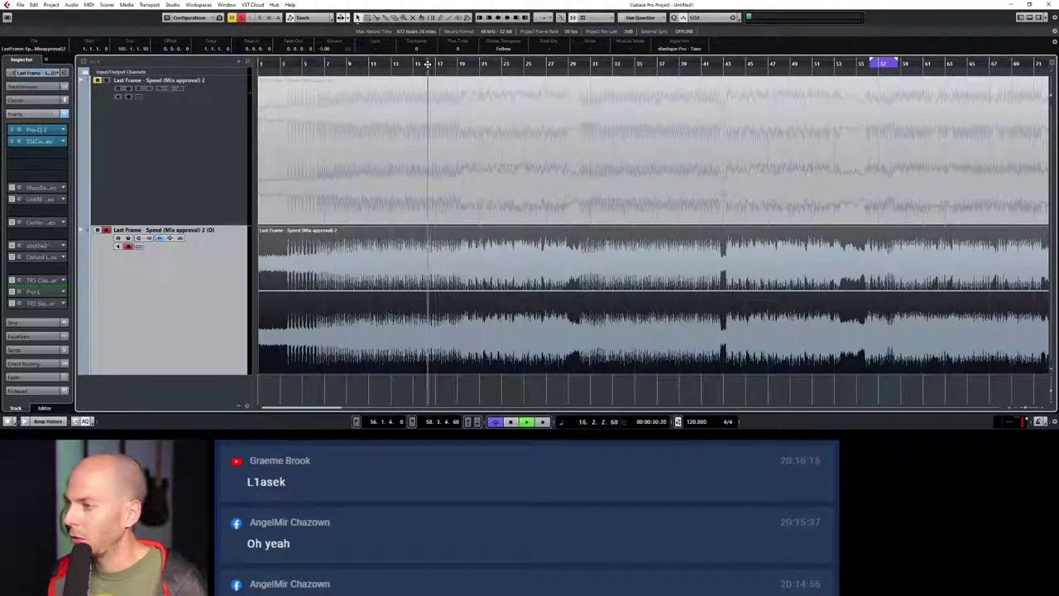
click(428, 63)
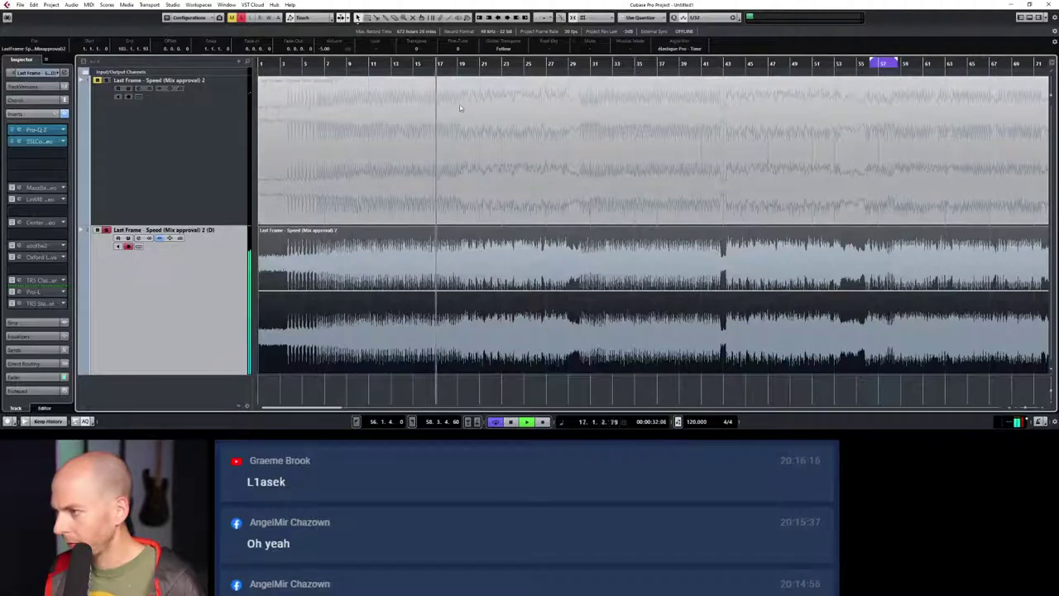
key(space)
Step: Insert PuigTec EQP1A Stereo in the fourth insert slot of the duplicated mix track and move its window clear of the first bars
click(31, 164)
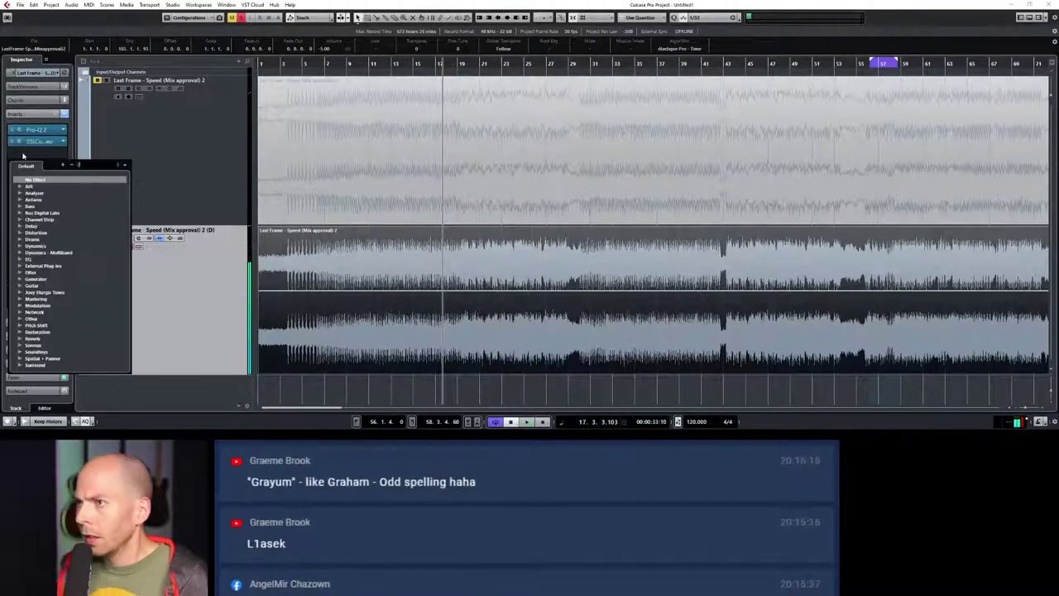
text(a)
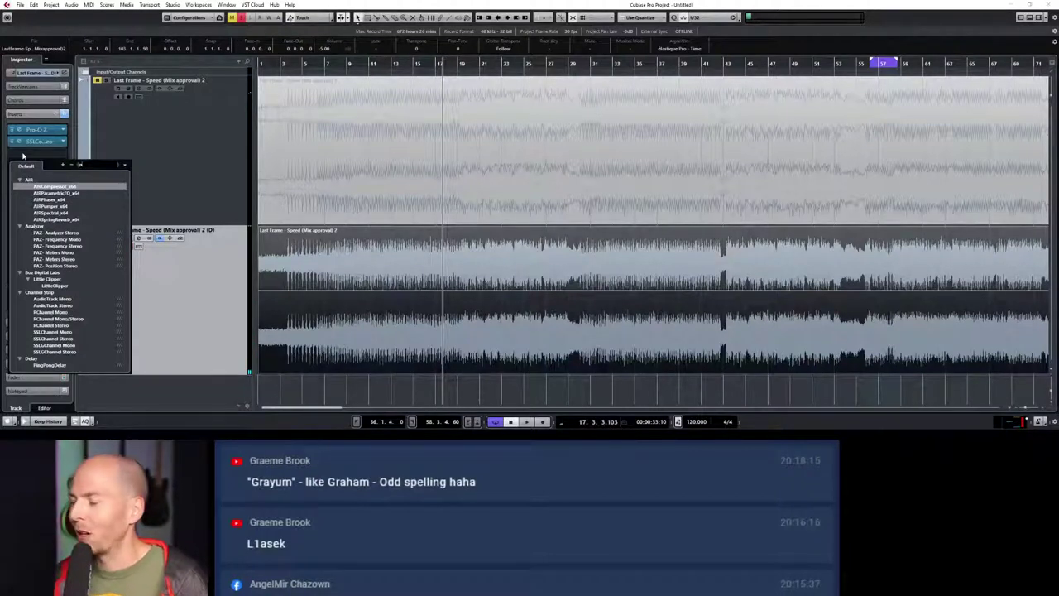
key(BackSpace)
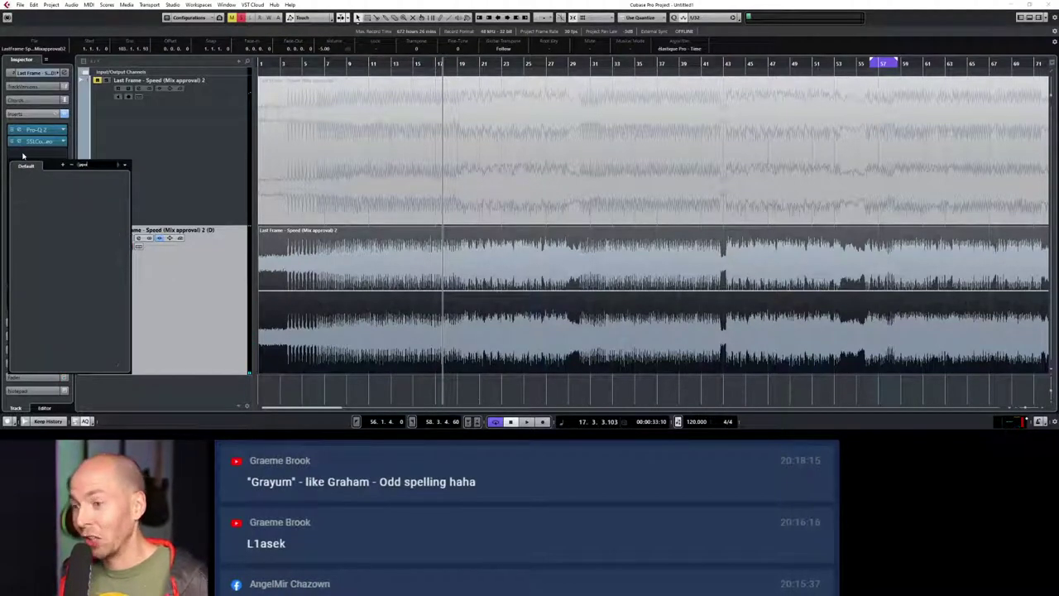
text(puig)
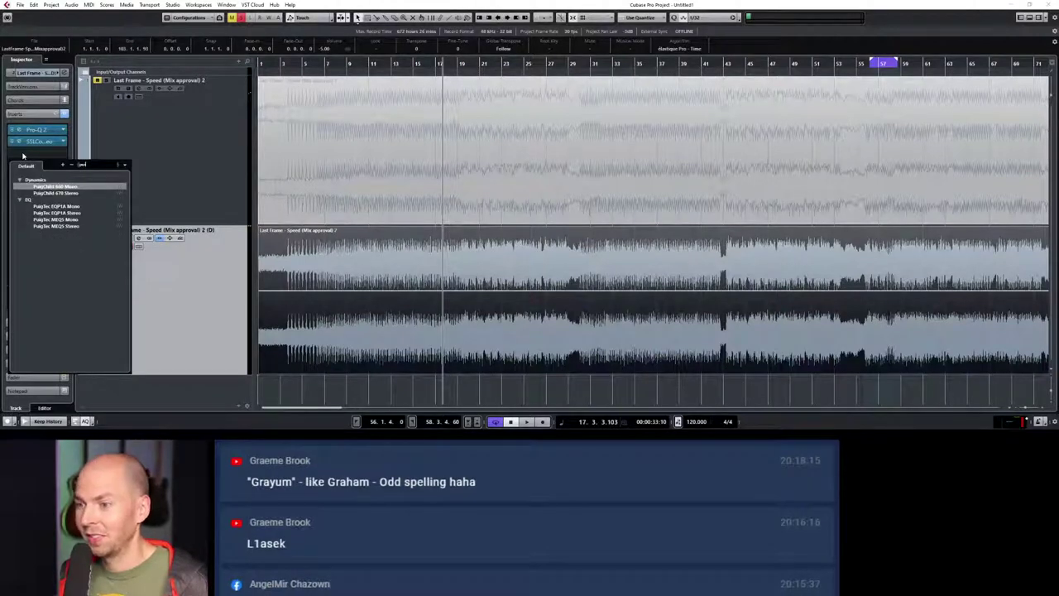
click(57, 213)
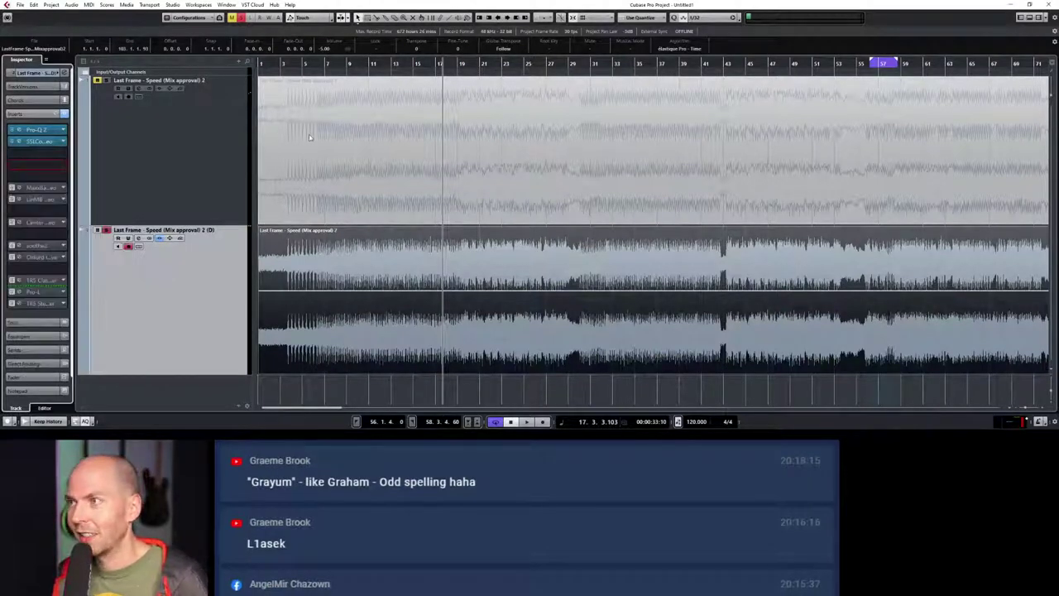
drag(361, 139, 893, 87)
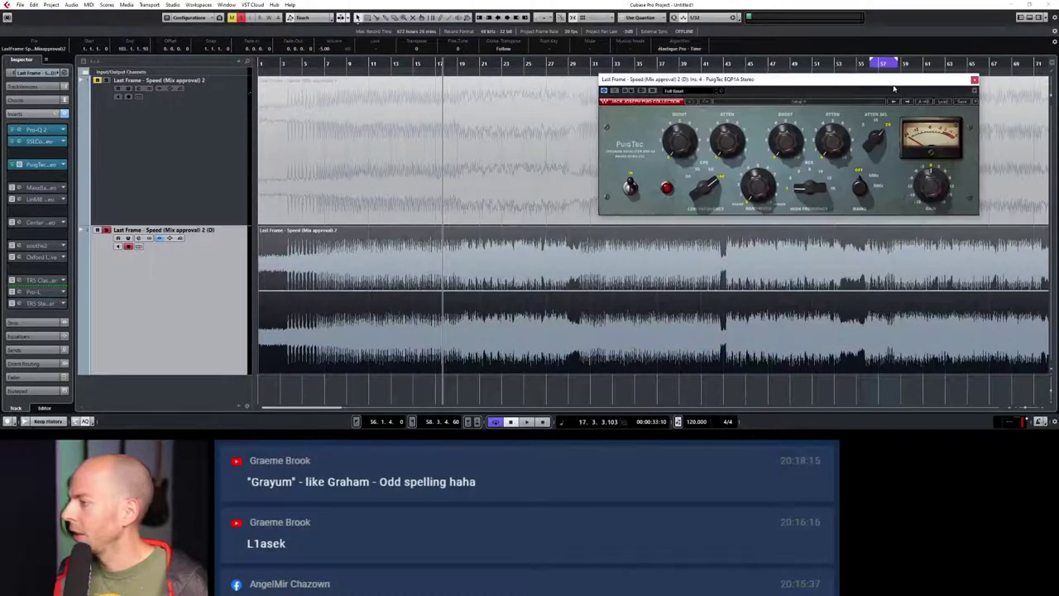
Step: Play from around bar 13, try the PuigTec's high-frequency boost and switch its high-frequency selector to 16
click(395, 64)
key(space)
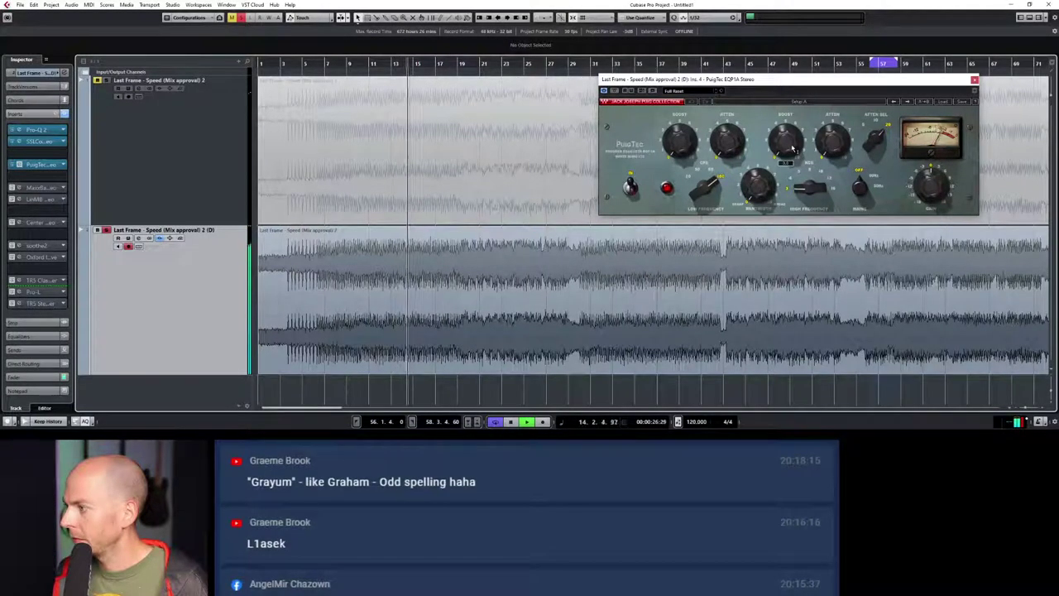
key(space)
click(809, 189)
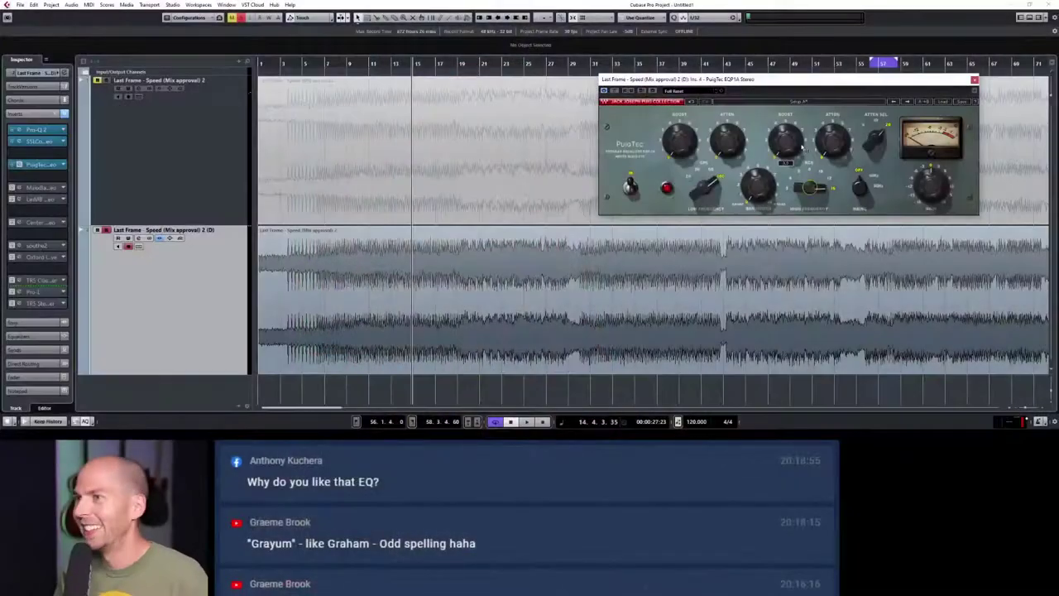
Step: Resume playback and adjust the PuigTec's bandwidth and high-frequency boost by ear
key(space)
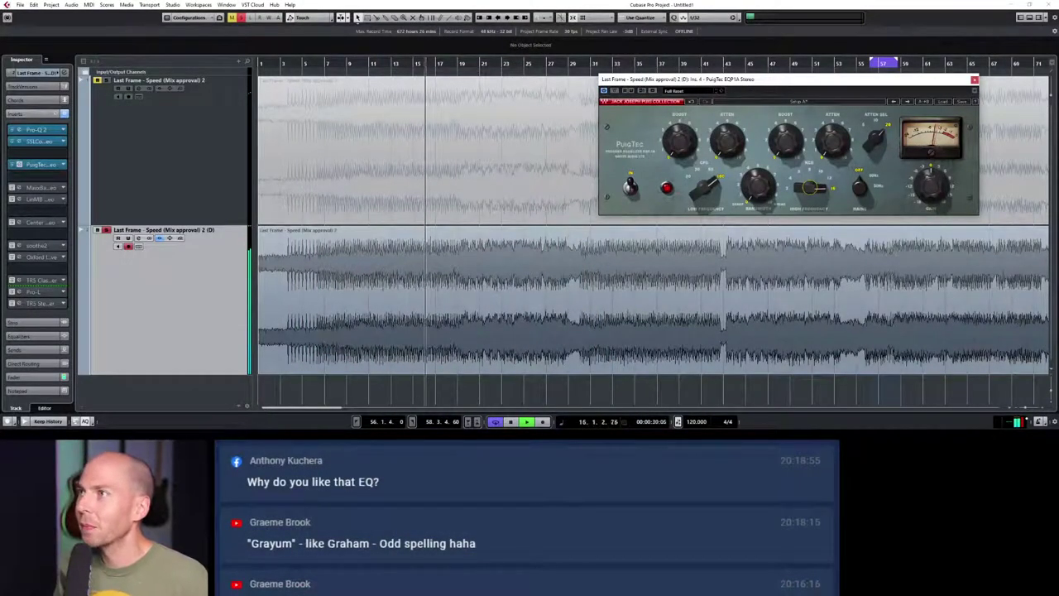
key(space)
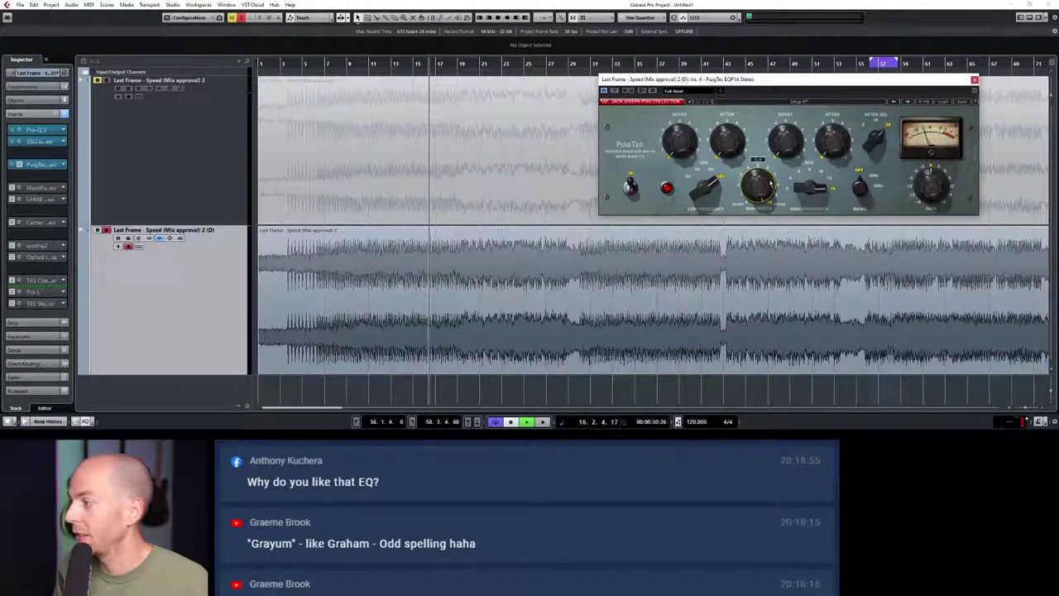
key(space)
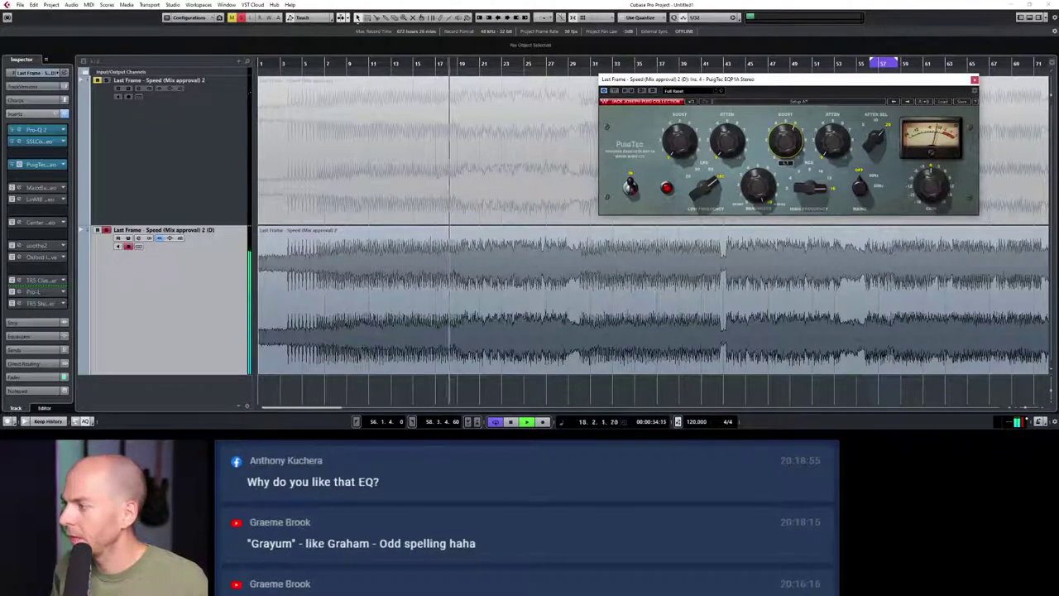
key(space)
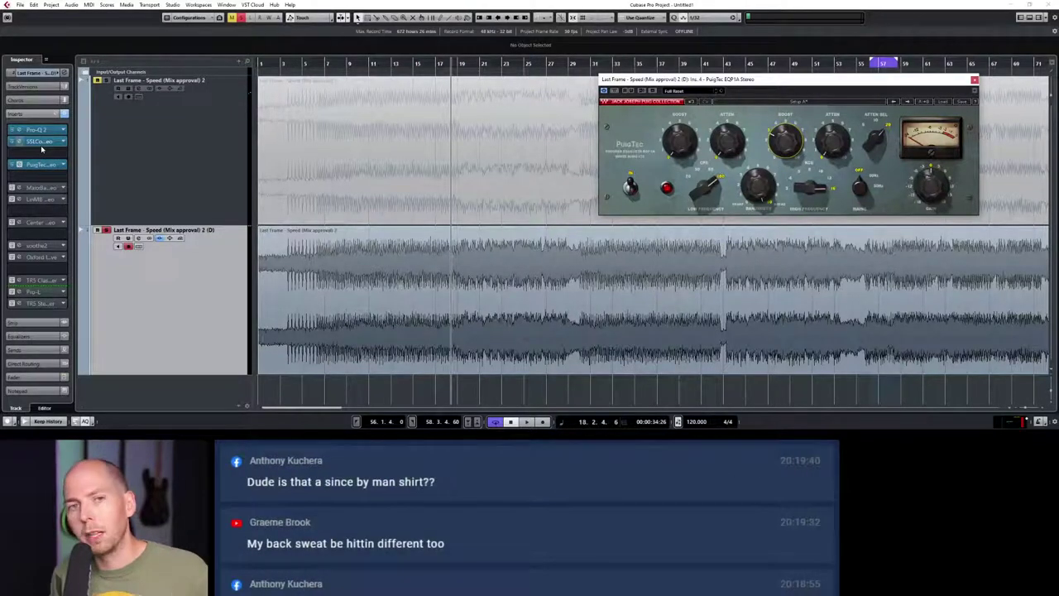
Step: Audition the song from the start, bar 23 and bar 19, shift the PuigTec window and add a slight low-frequency boost
key(period)
key(space)
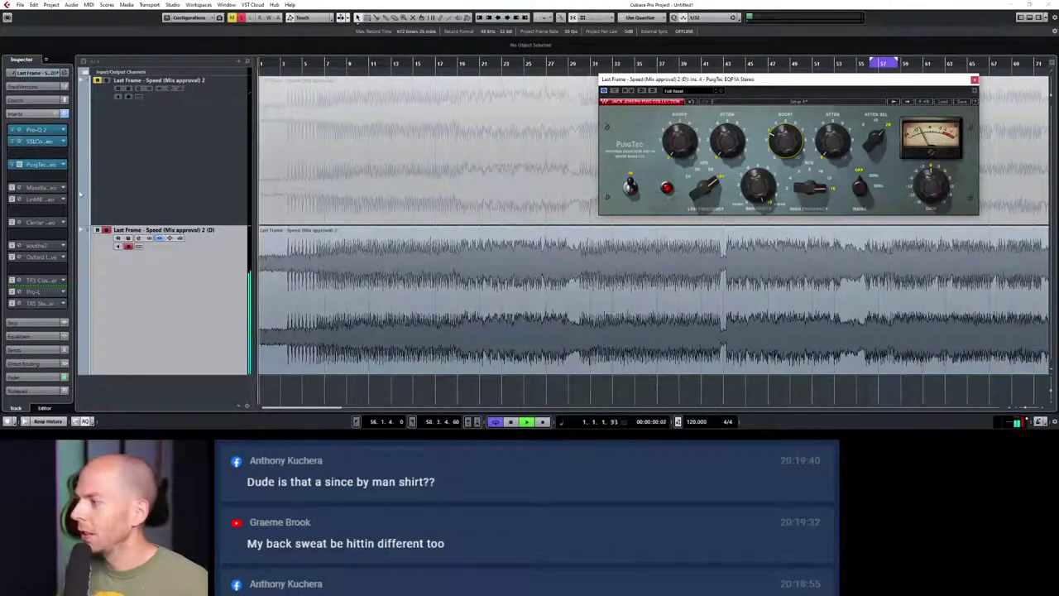
click(501, 64)
key(space)
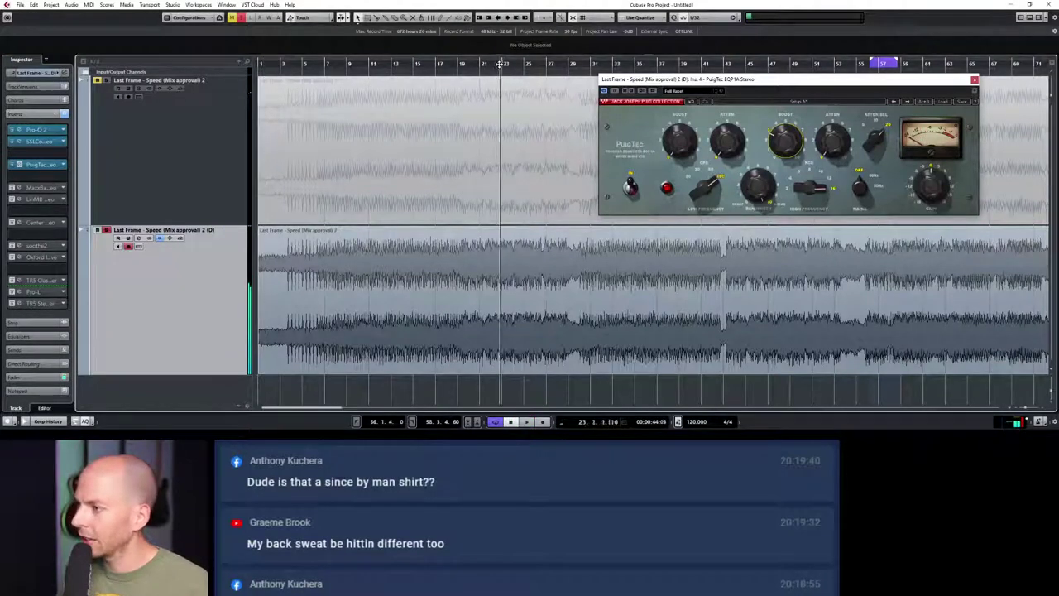
click(461, 64)
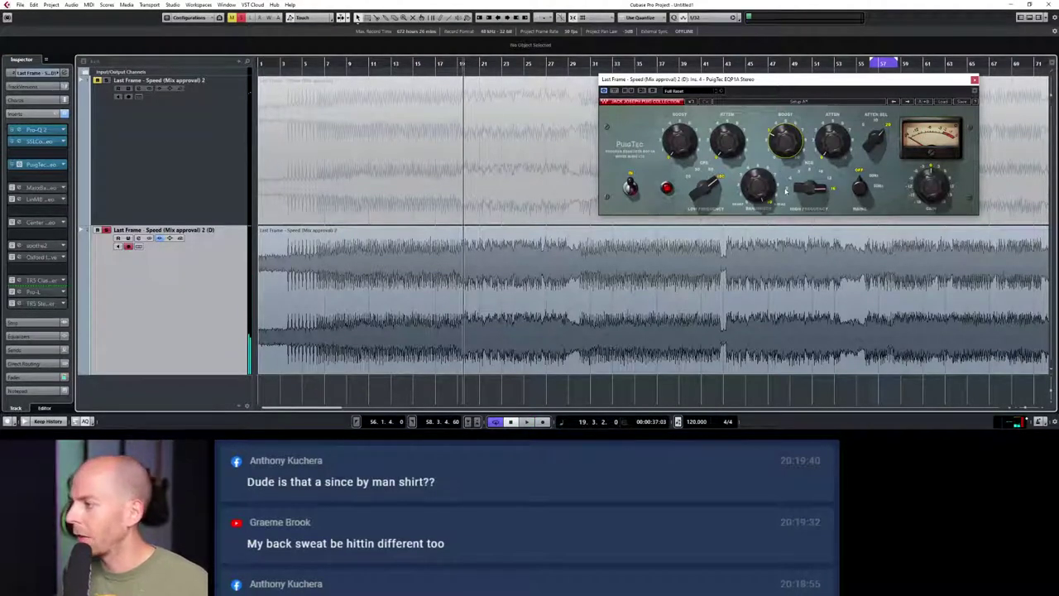
drag(786, 82, 807, 80)
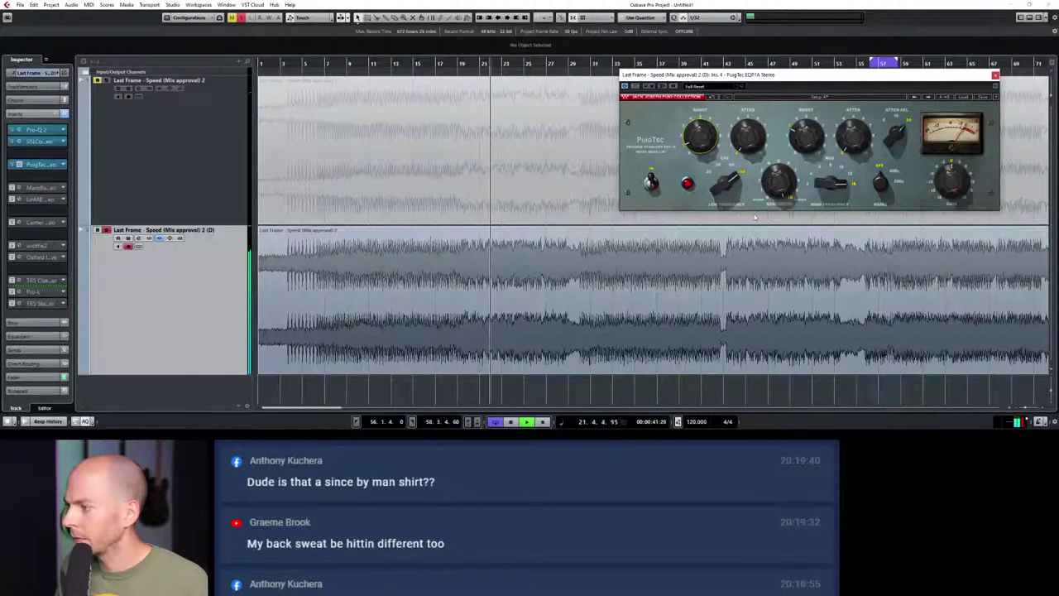
Step: Readjust the PuigTec's bandwidth, switch the high-frequency selector to 12 and refine the high boost while playing from around bar 18
mouse_move(777, 176)
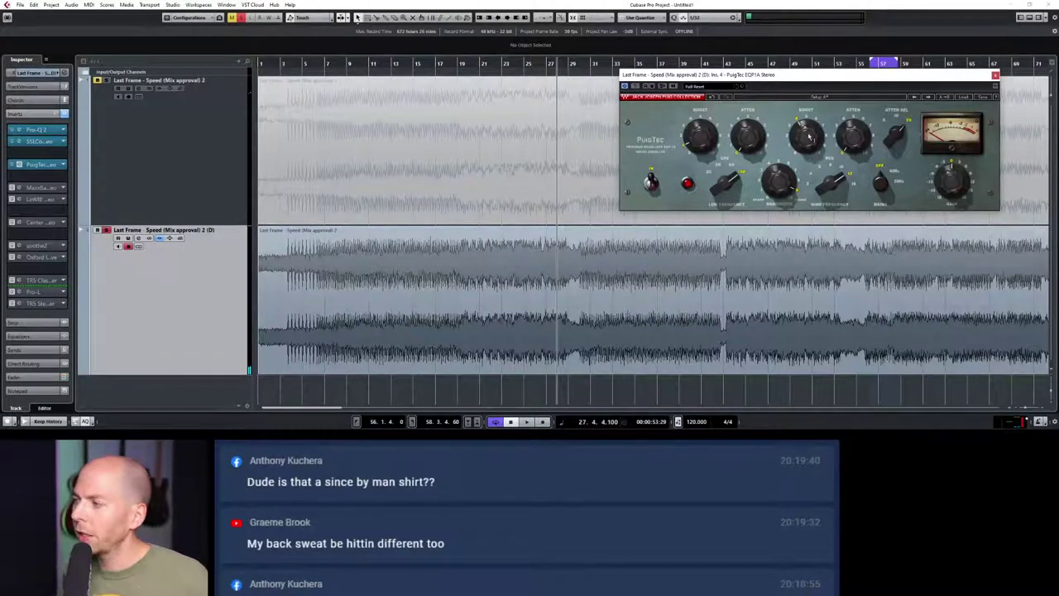
click(454, 71)
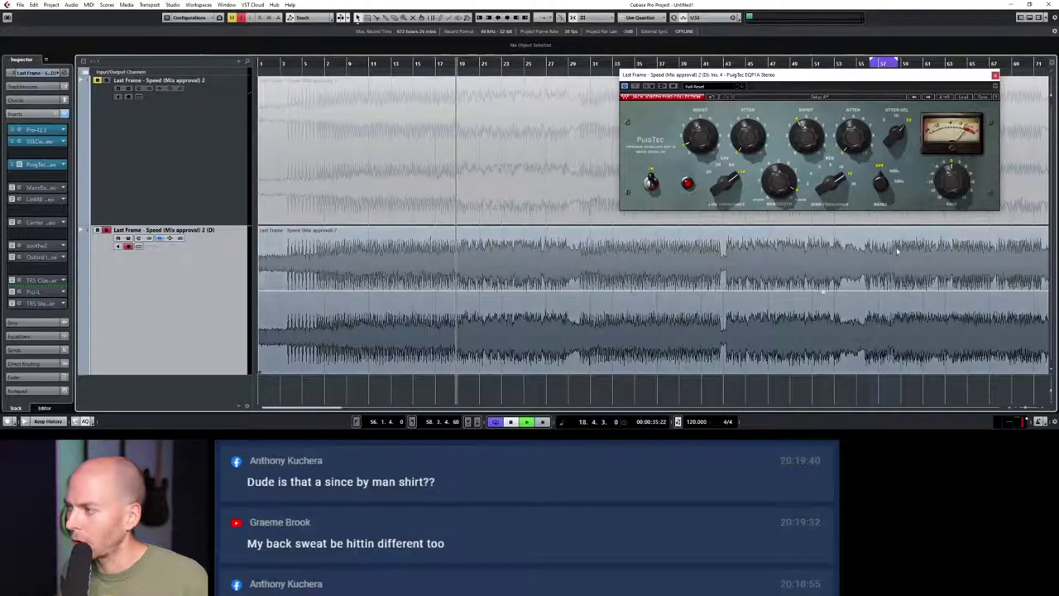
key(space)
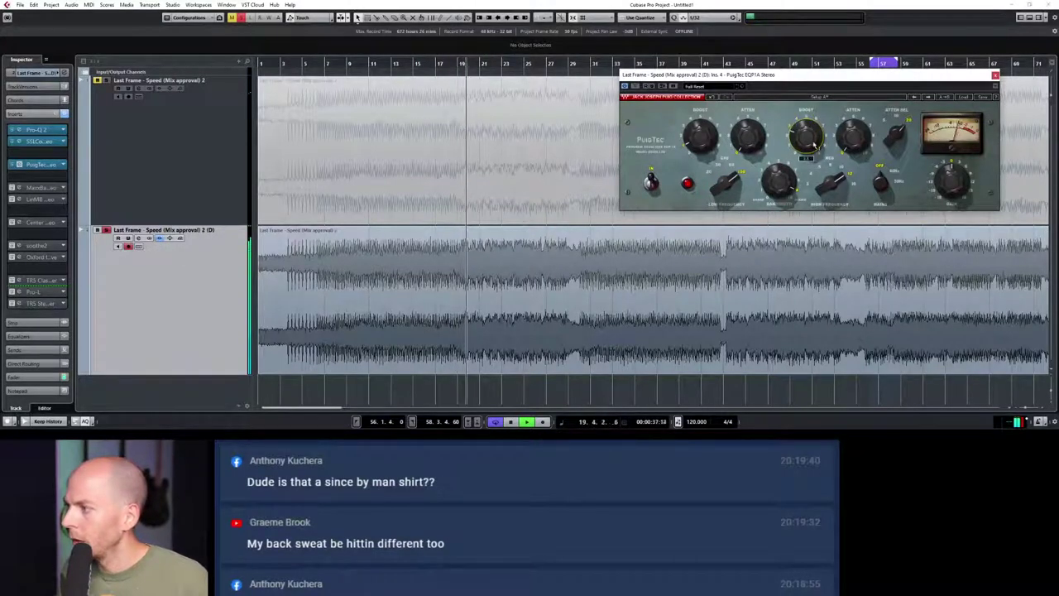
key(space)
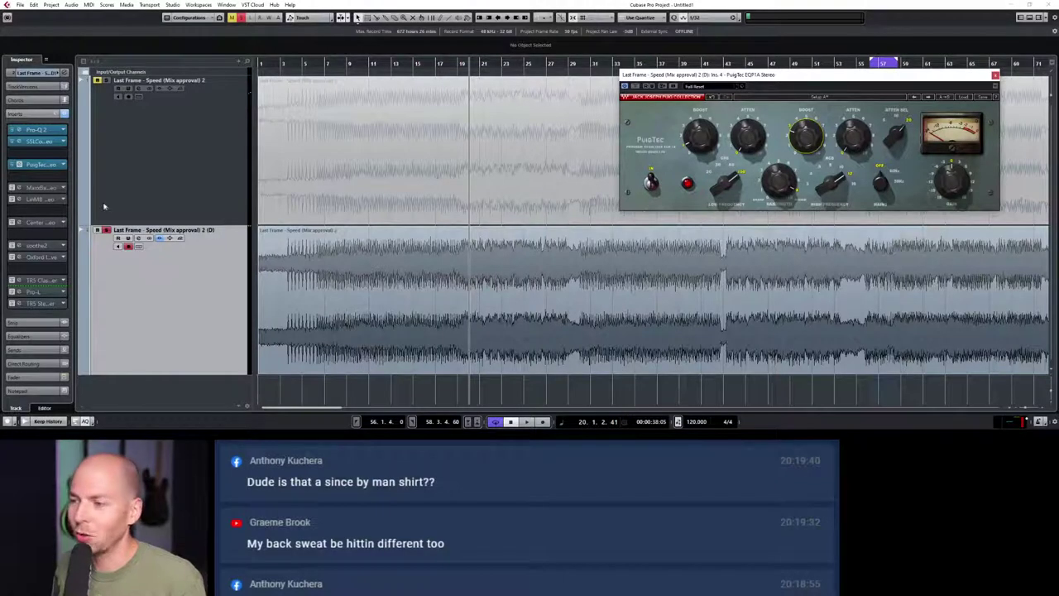
Step: Insert a second Pro-Q 2 in the empty slot directly after the PuigTec on the duplicated mix track
click(176, 286)
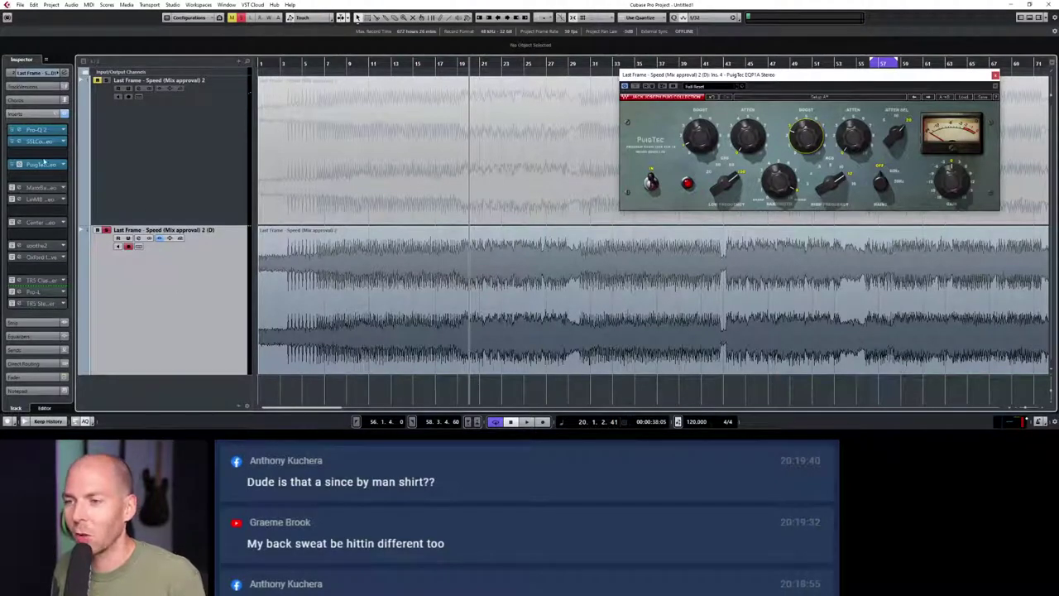
drag(44, 162, 43, 182)
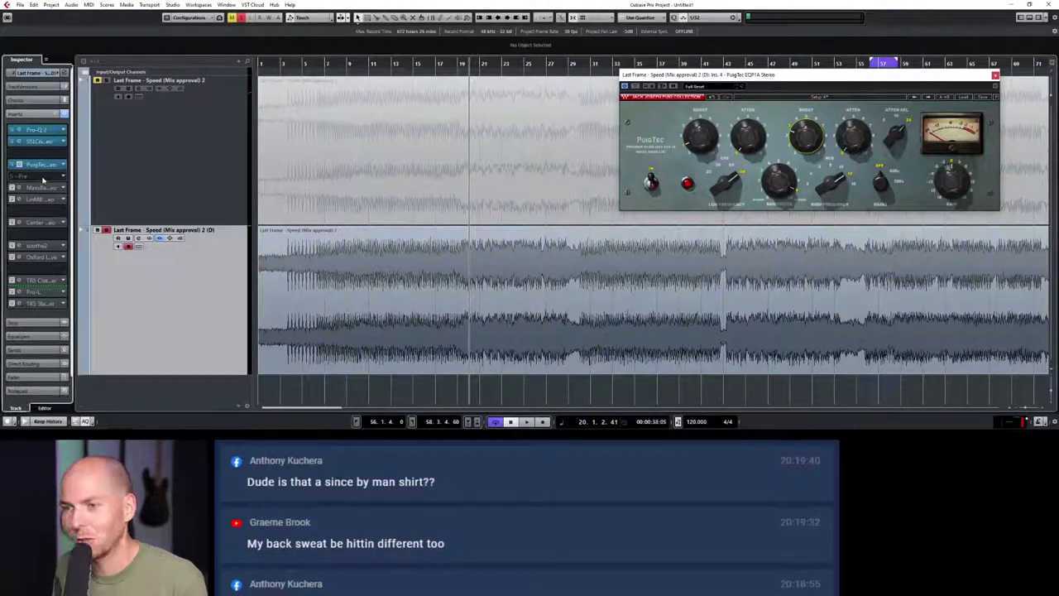
click(43, 177)
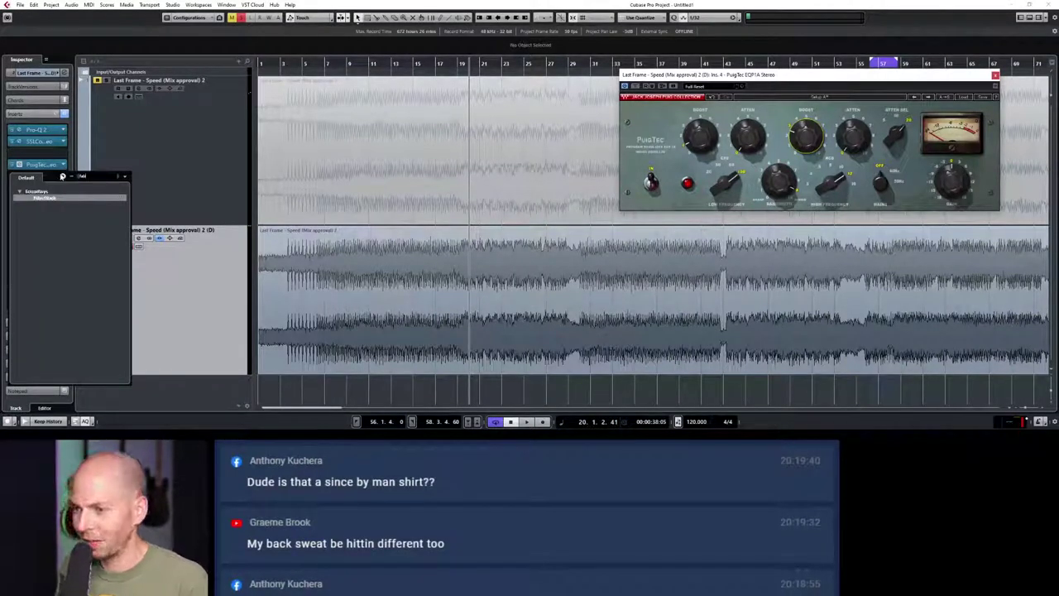
text(q 2)
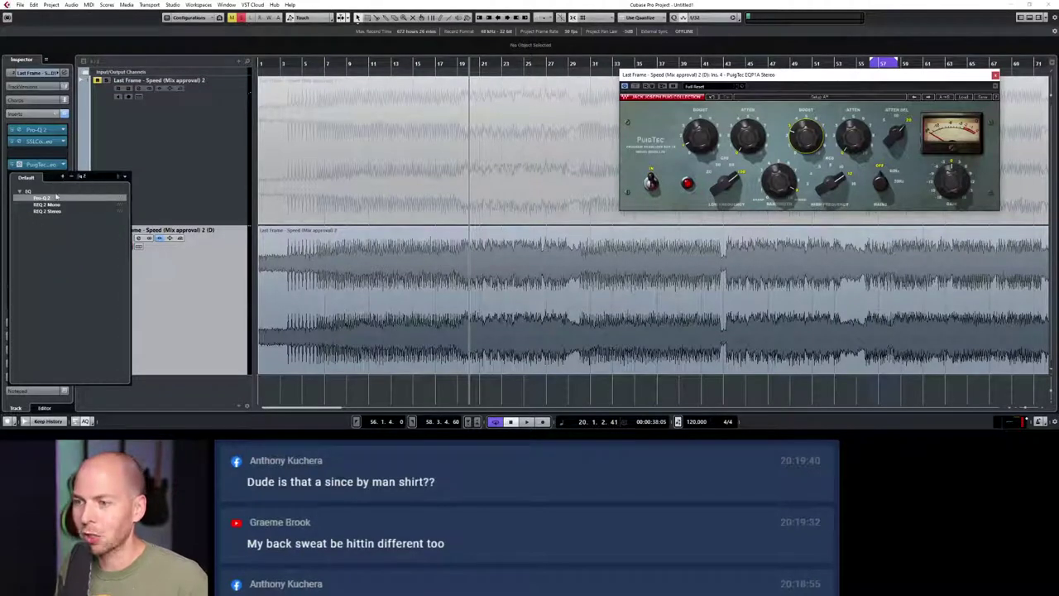
click(48, 199)
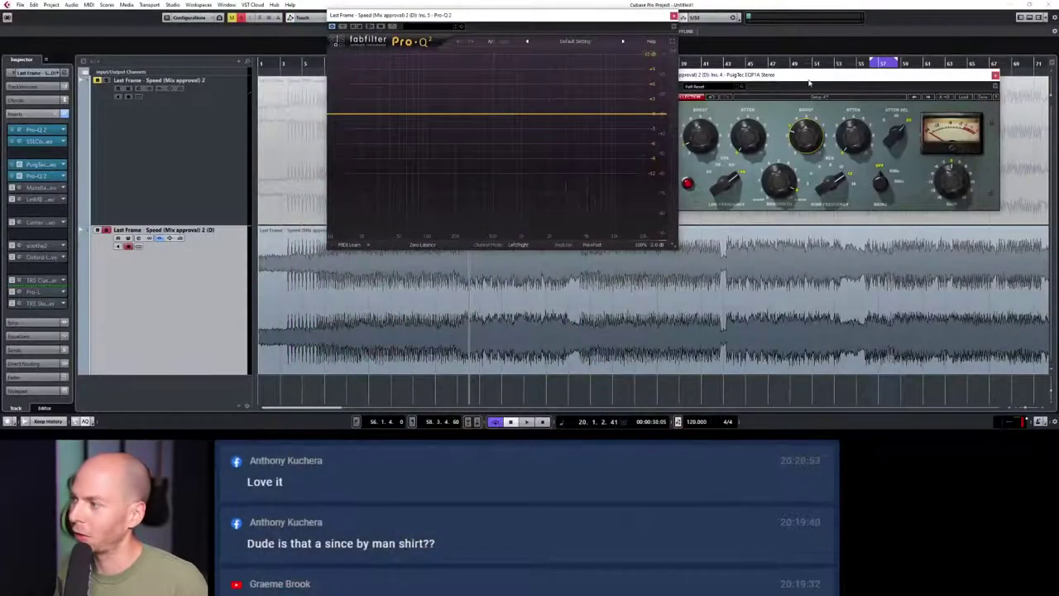
Step: Arrange the PuigTec and new Pro-Q 2 windows side by side so neither covers the other
drag(809, 82, 750, 81)
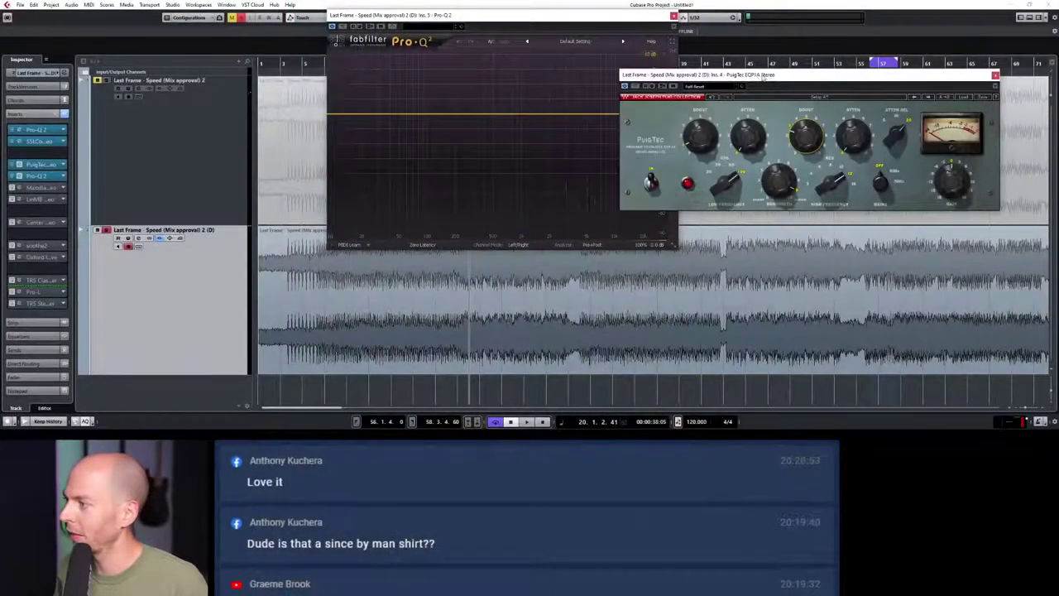
drag(581, 22, 556, 169)
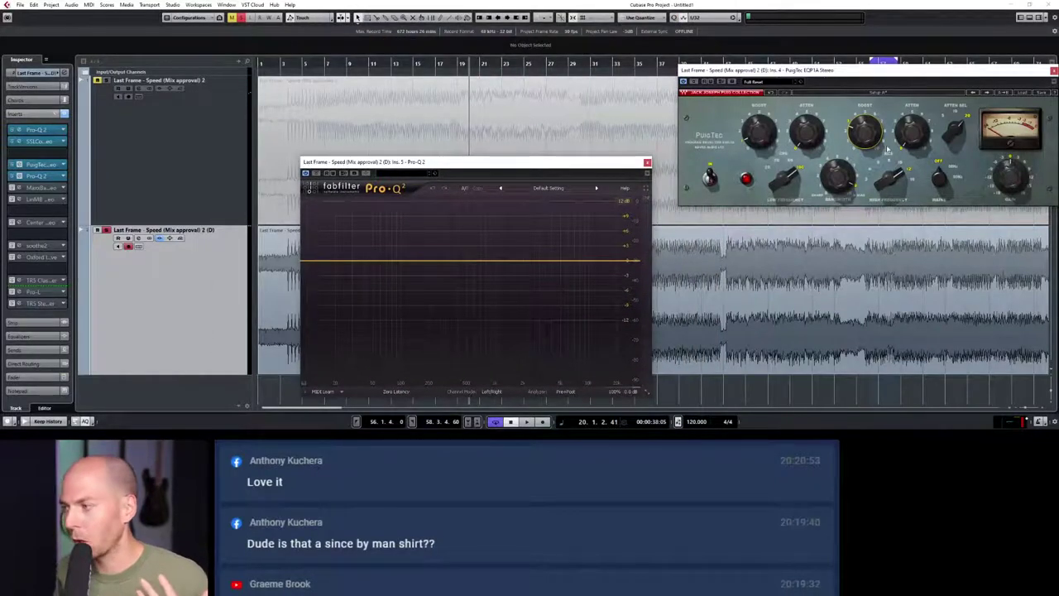
drag(494, 163, 480, 101)
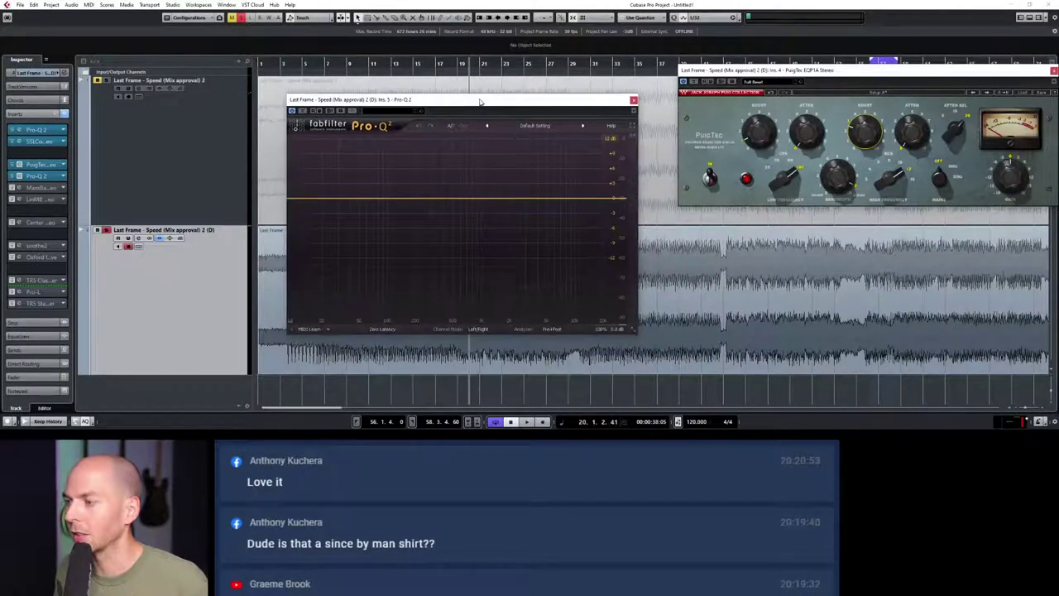
Step: Set the new Pro-Q 2's channel mode to Mid/Side and add a bell boost of about 3.5 dB slightly above 1 kHz
click(478, 328)
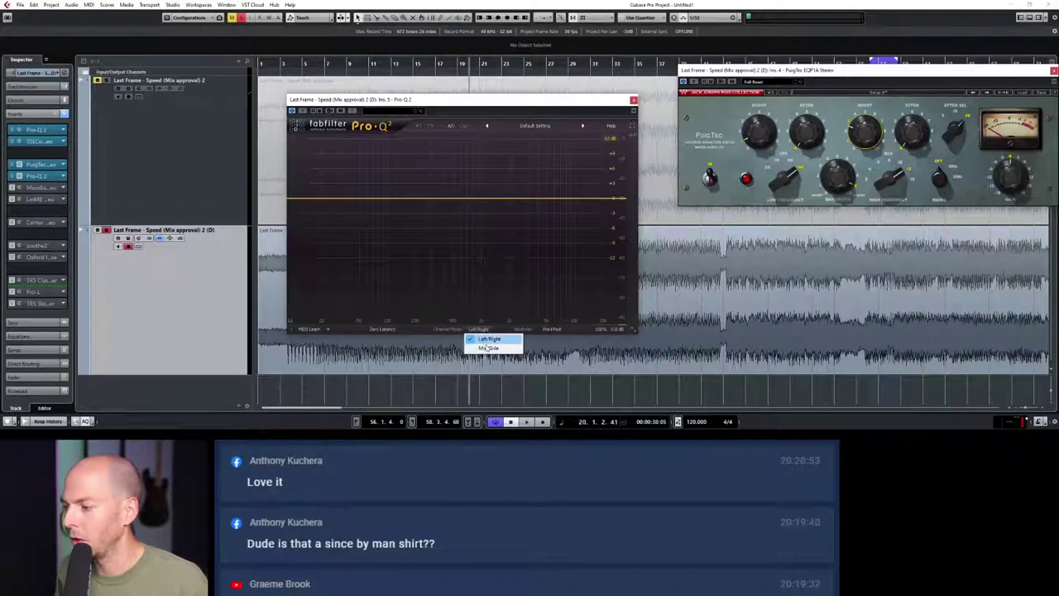
click(488, 346)
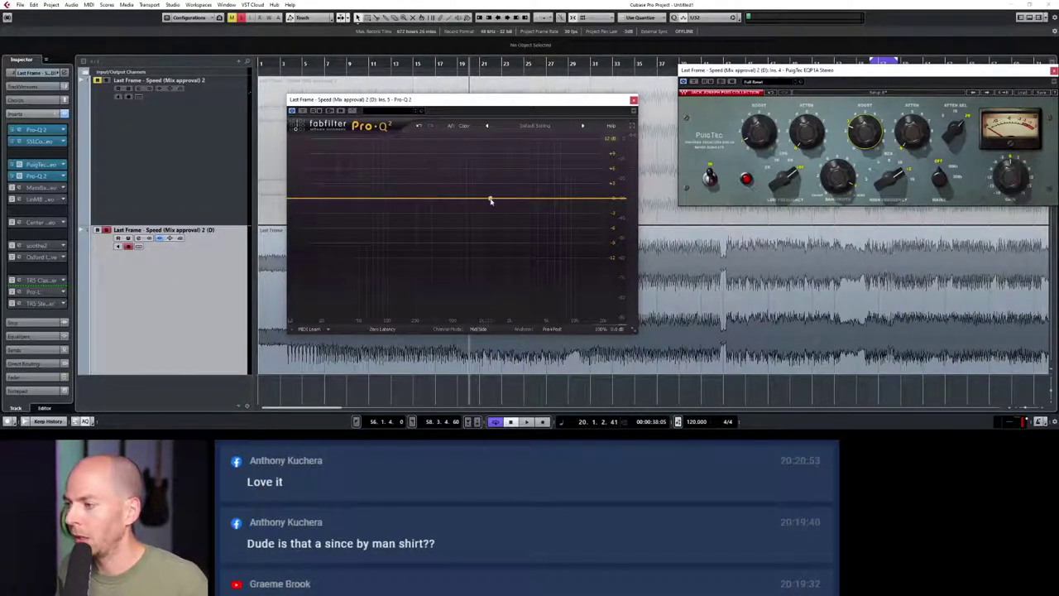
drag(489, 198, 491, 181)
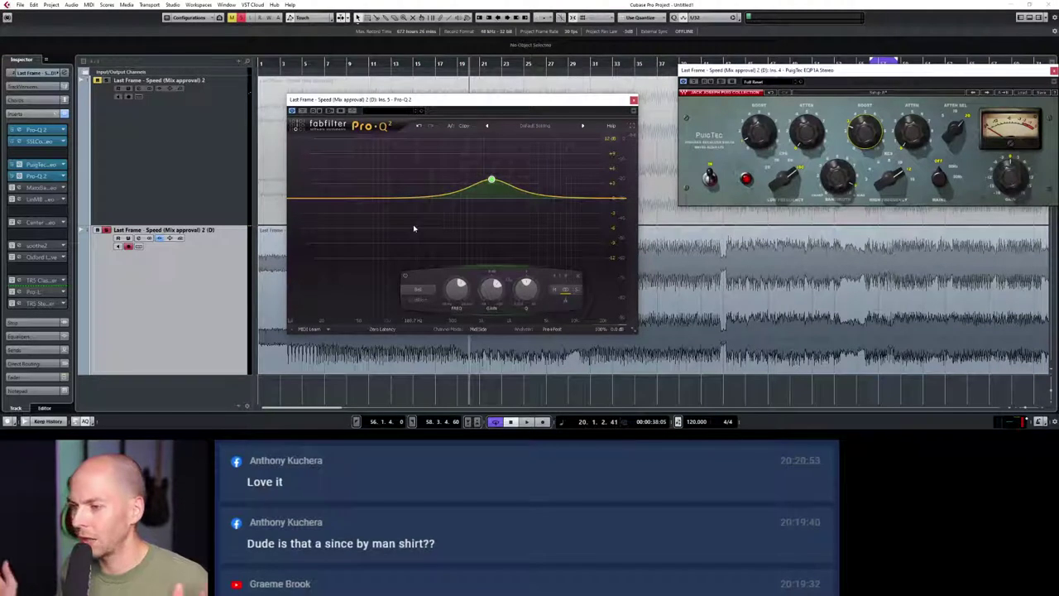
Step: Assign the second Pro-Q 2's bell to the Mid channel, broaden it and shift it into the highs during playback, then bypass the band
click(552, 291)
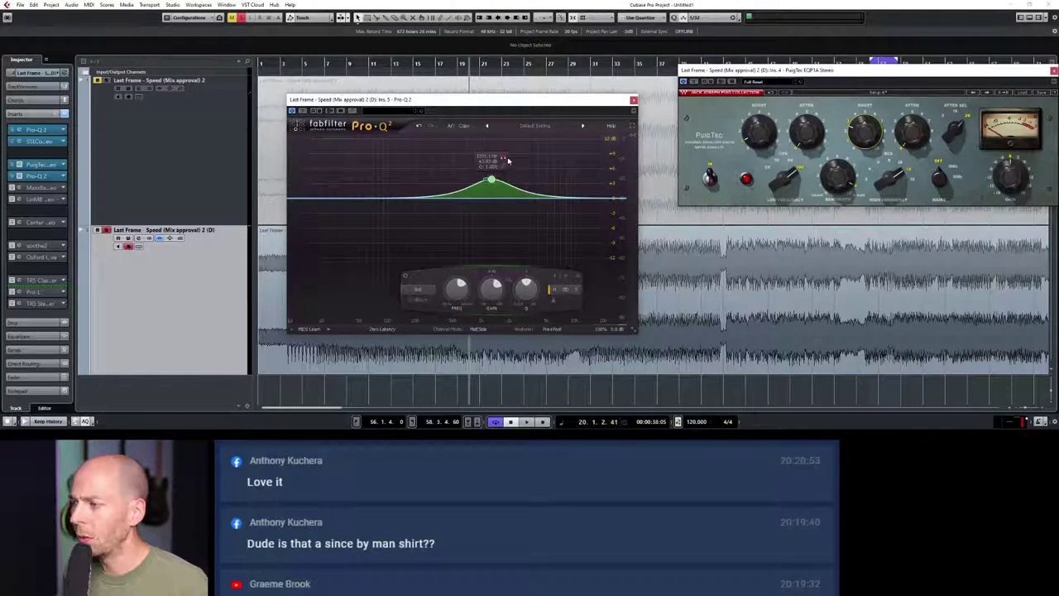
scroll(506, 160, down, 3)
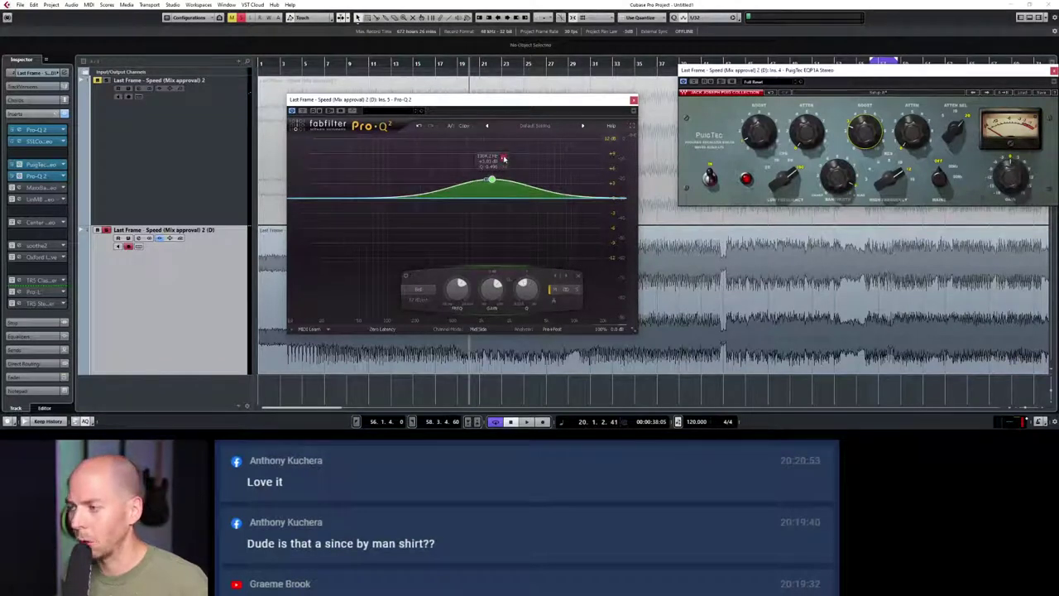
key(space)
drag(504, 158, 601, 162)
key(space)
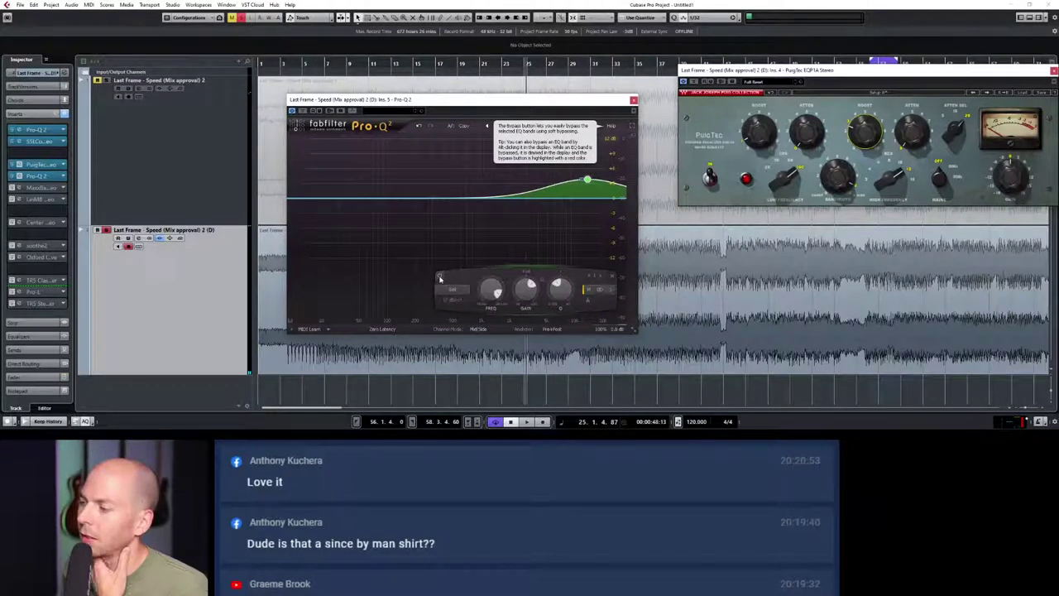
click(439, 279)
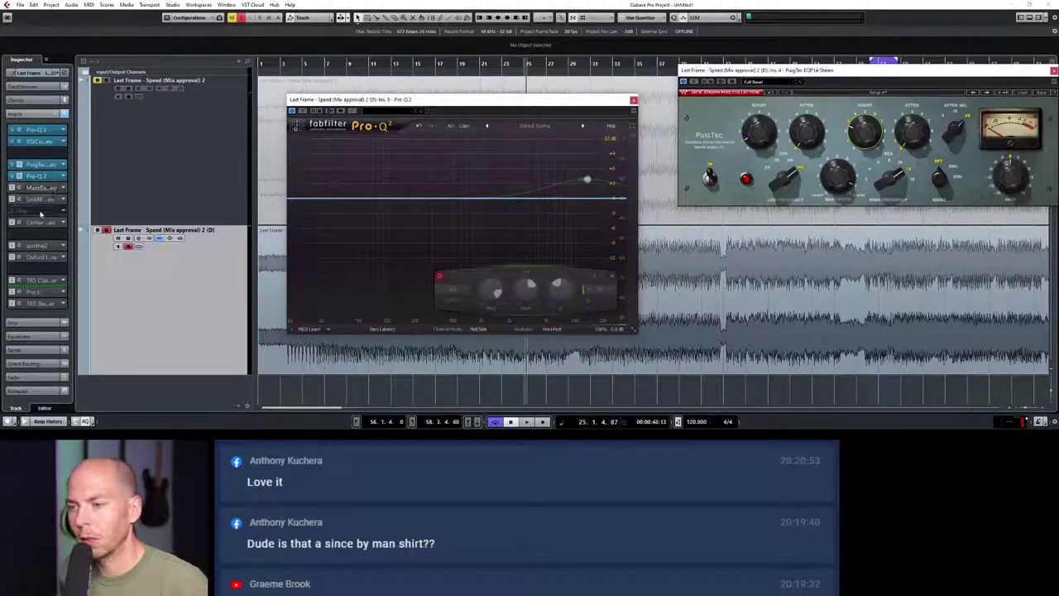
Step: Search the plug-ins for "mb" and insert Pro-MB in the empty slot directly above Center on the duplicated mix track
click(48, 210)
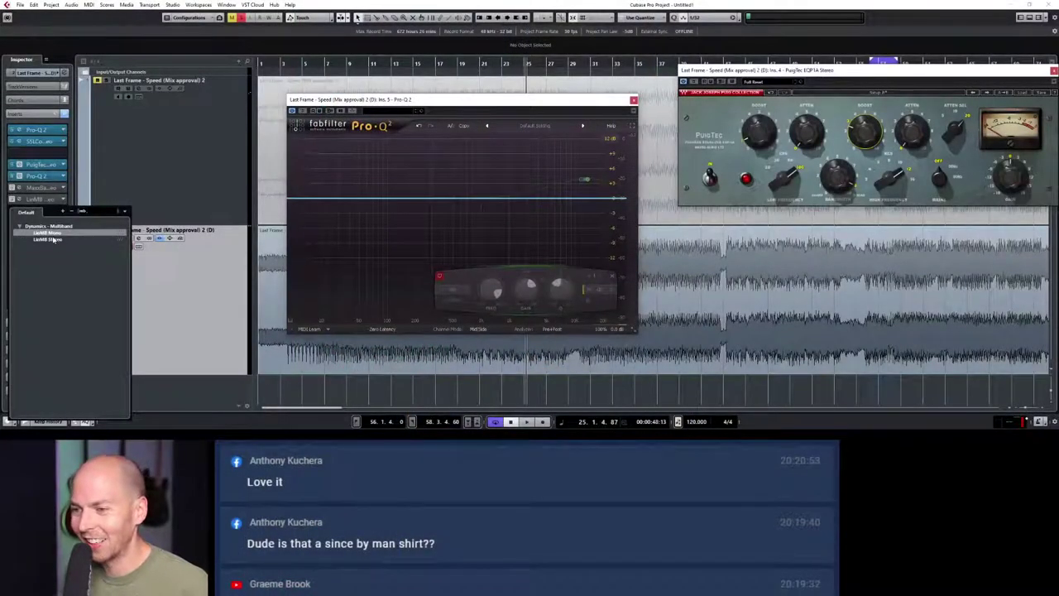
key(BackSpace)
key(BackSpace)
key(BackSpace)
key(BackSpace)
key(BackSpace)
text(mb)
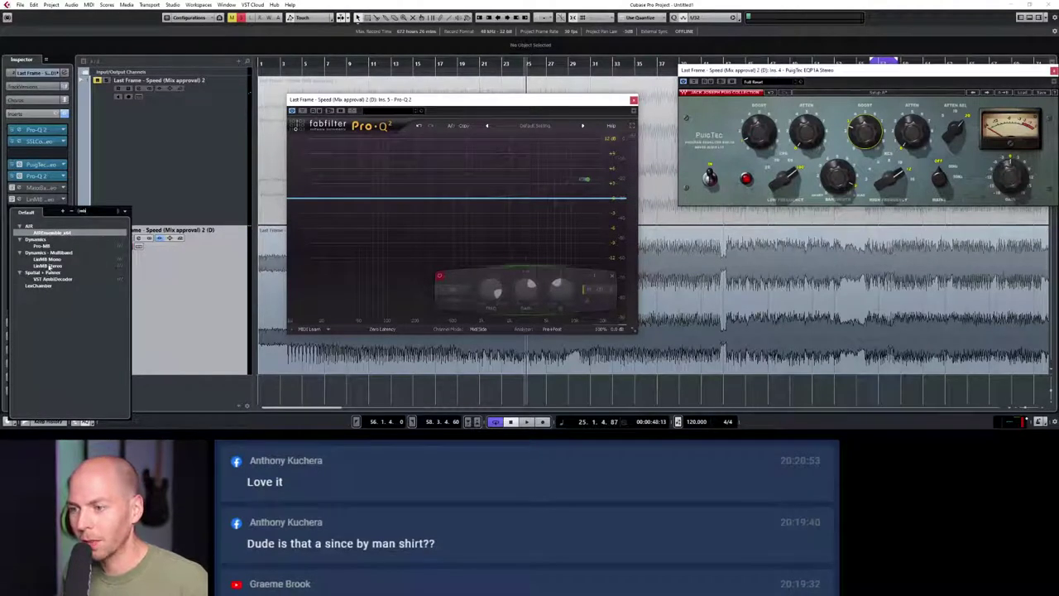
click(43, 246)
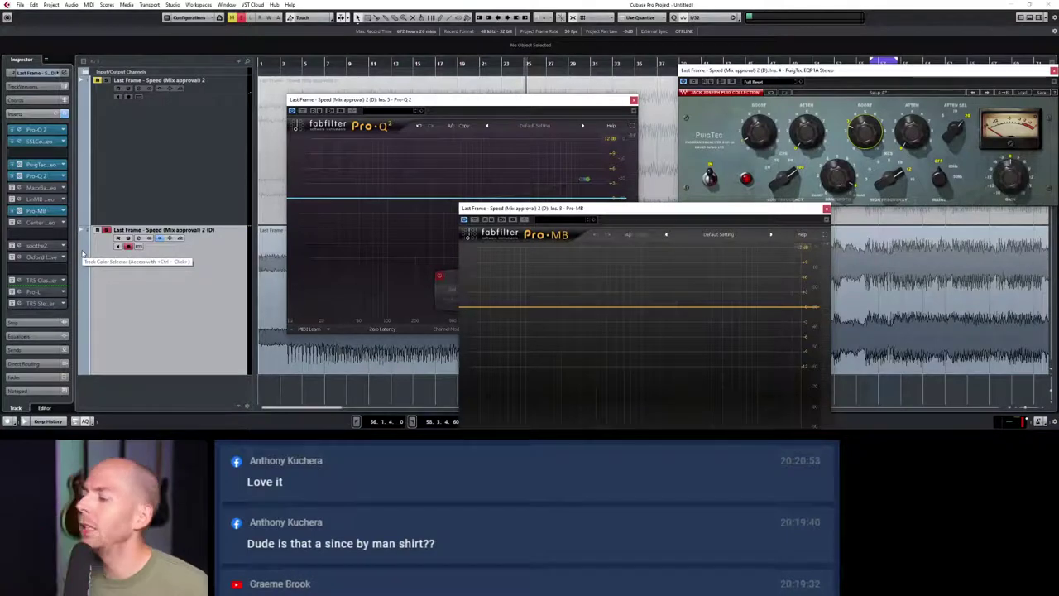
Step: Close the second Pro-Q 2's window and reposition the Pro-MB window clear of the track list
drag(504, 206, 594, 110)
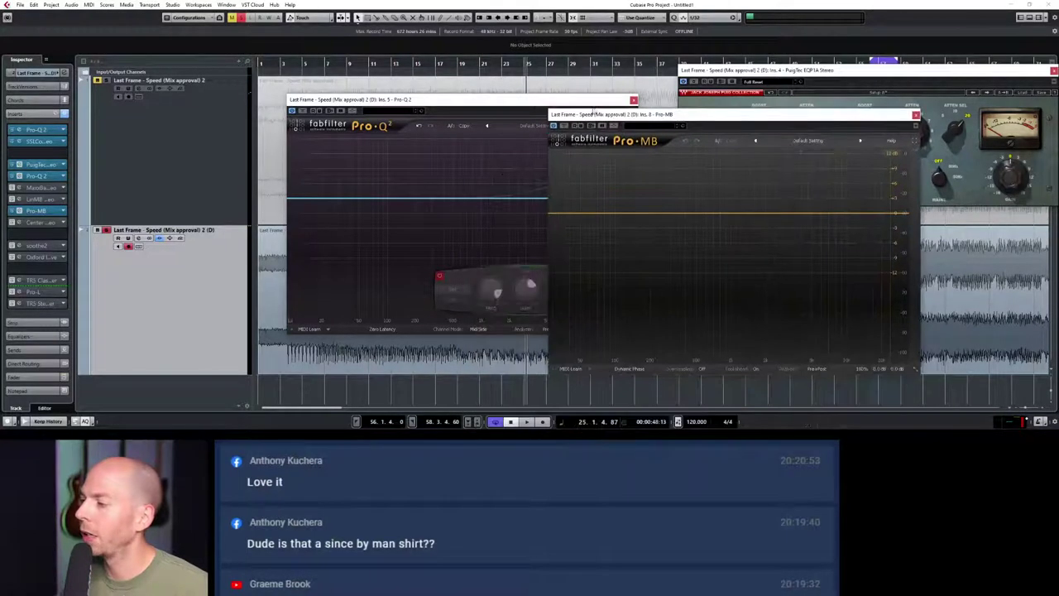
click(554, 100)
click(634, 100)
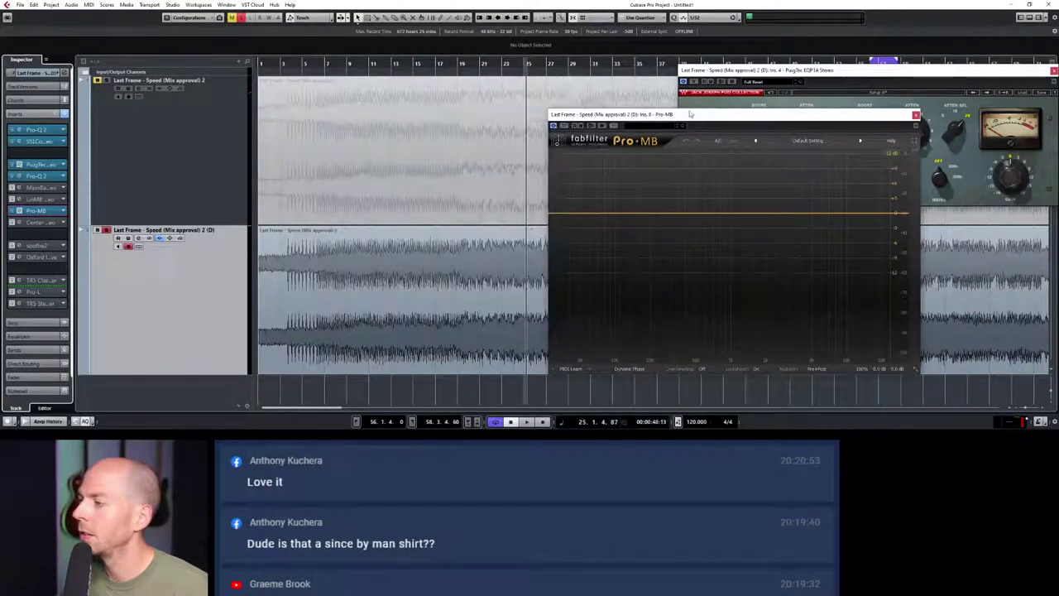
drag(700, 111, 743, 110)
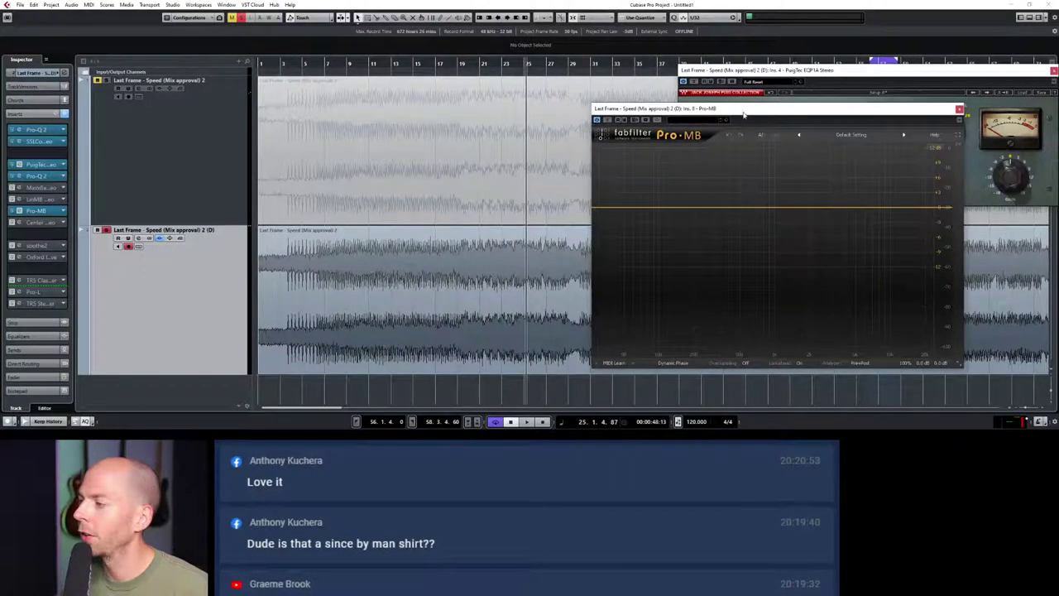
Step: Add a high-frequency band in Pro-MB and restrict its stereo processing to Side only
click(889, 206)
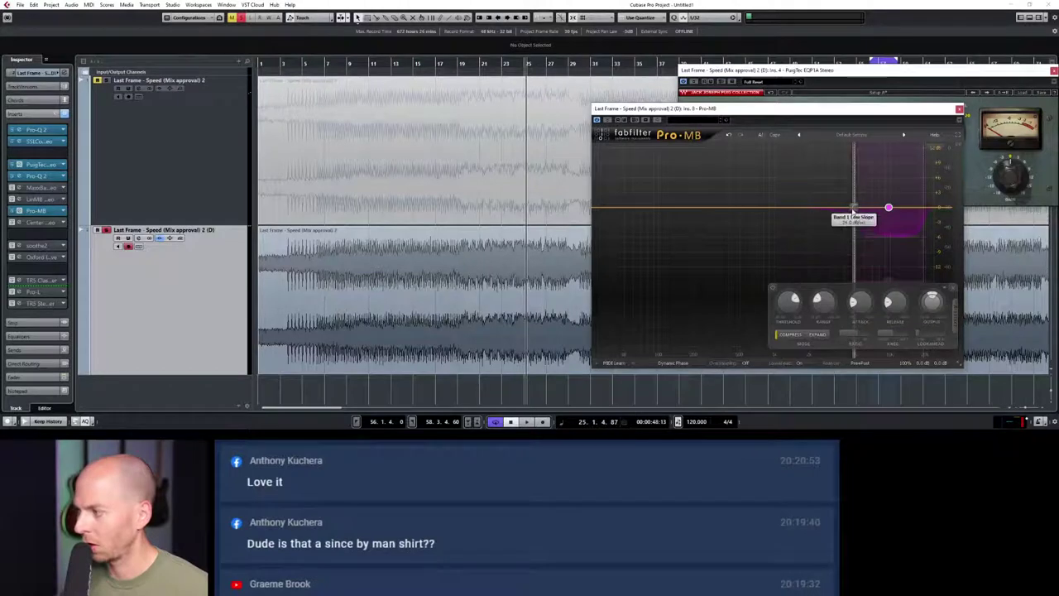
click(954, 319)
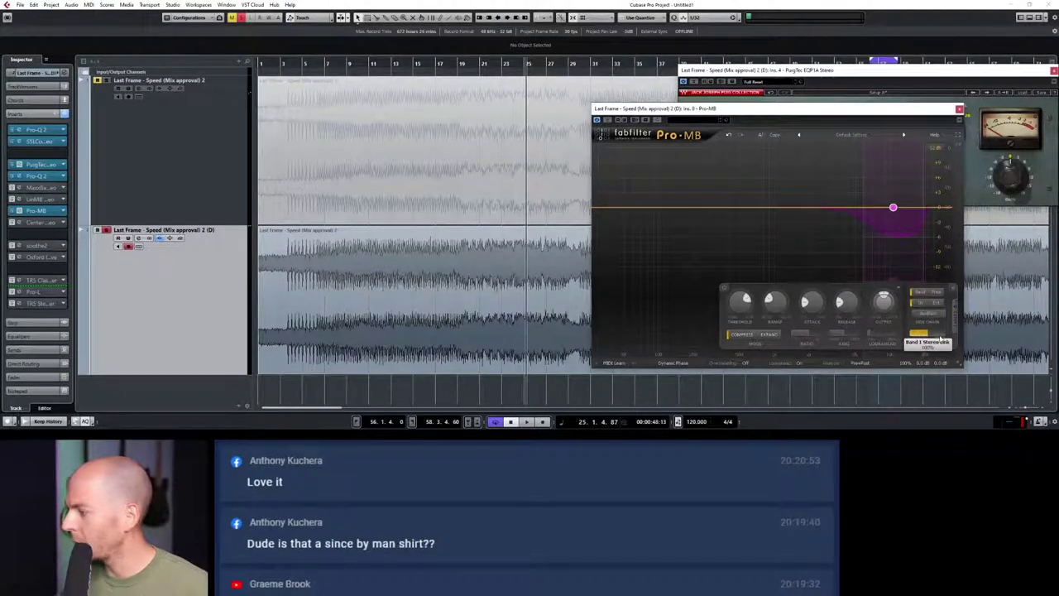
click(936, 338)
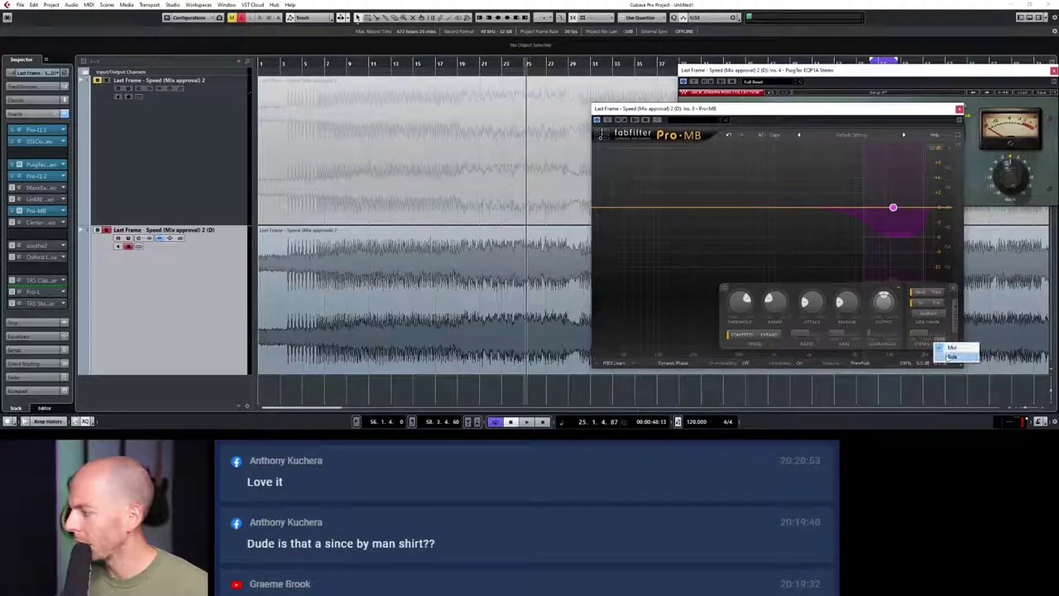
click(950, 356)
click(945, 342)
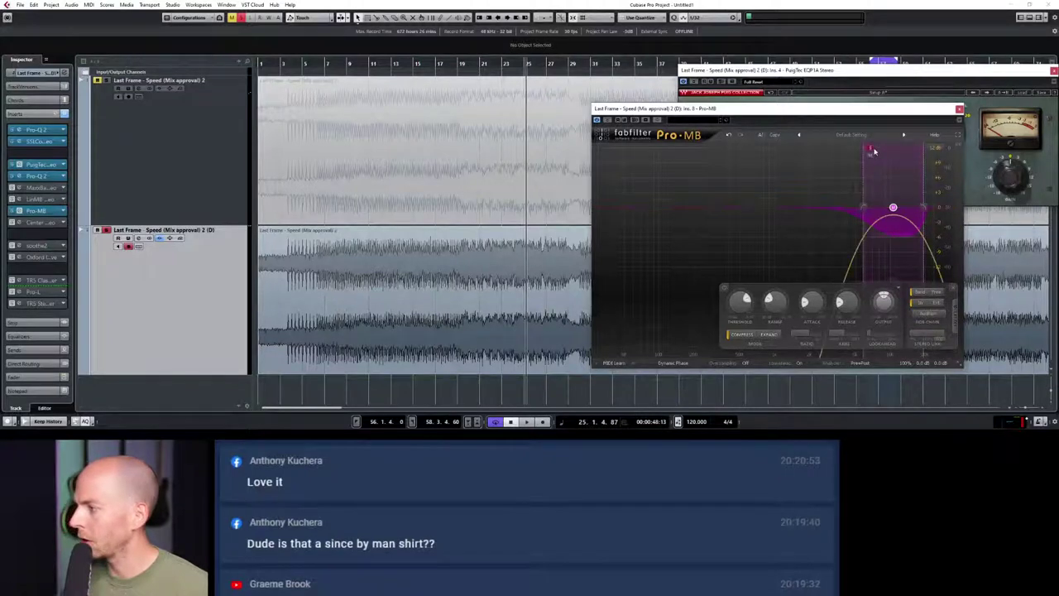
Step: Audition the soloed Pro-MB band, extend its low crossover downward, raise its output by about 3 dB and lengthen its attack and release
key(space)
drag(863, 189, 878, 207)
key(space)
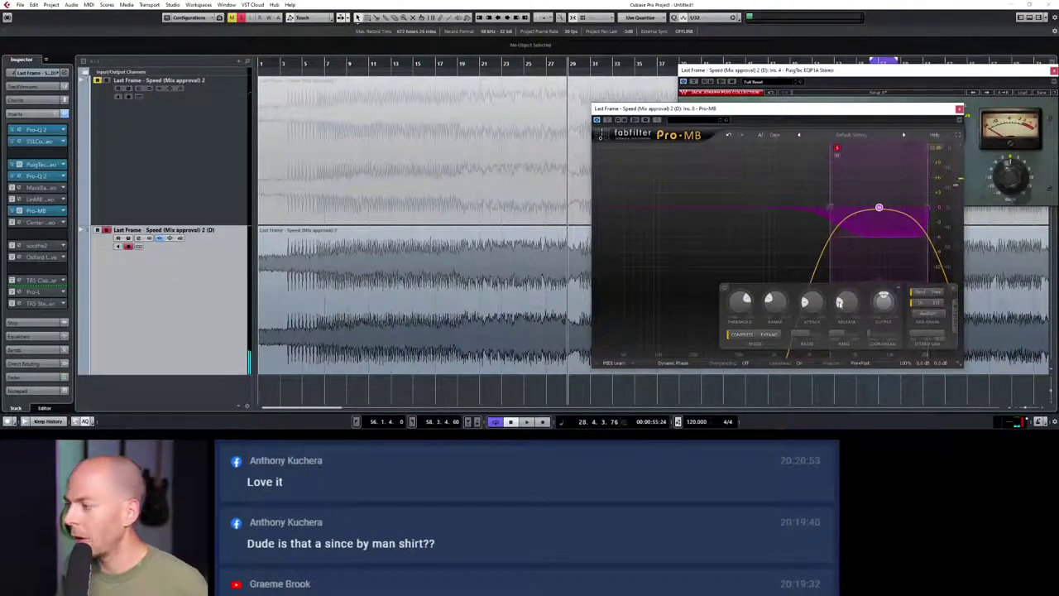
drag(883, 302, 879, 290)
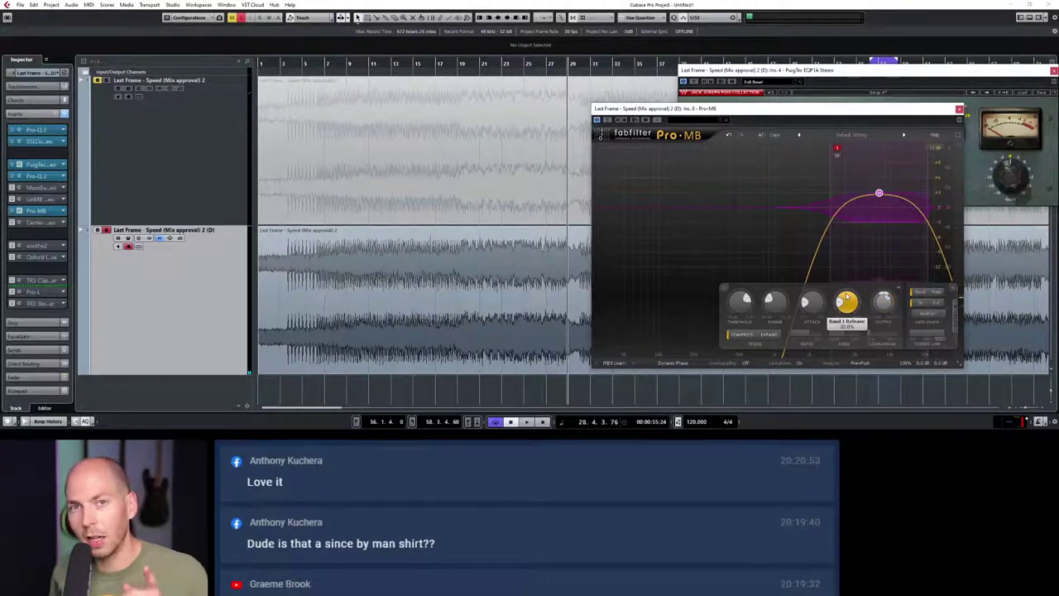
mouse_move(846, 298)
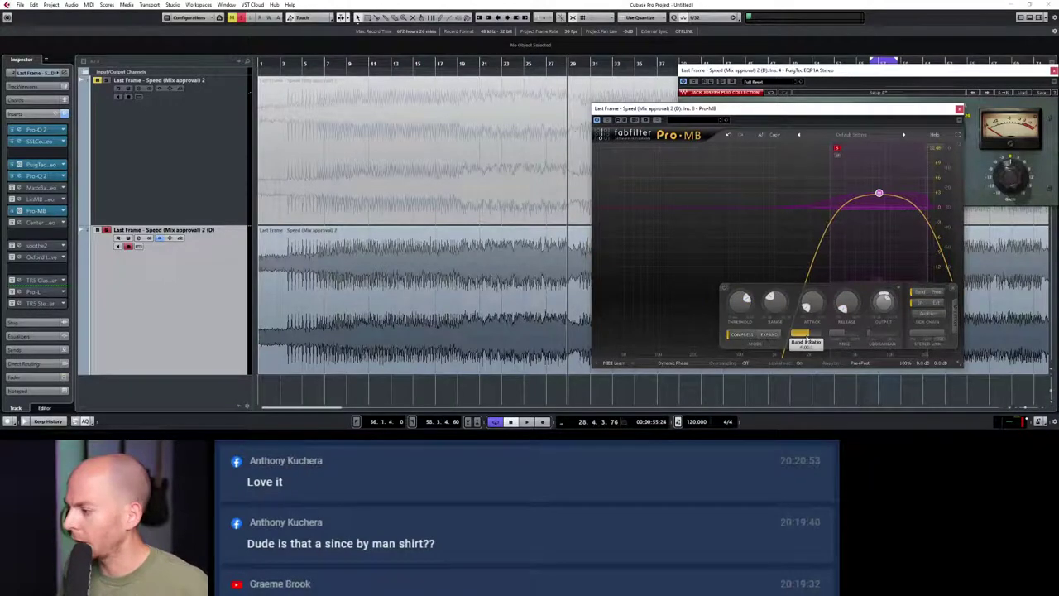
Step: Close the PuigTec window and place the Pro-MB window where it was
drag(827, 115, 322, 114)
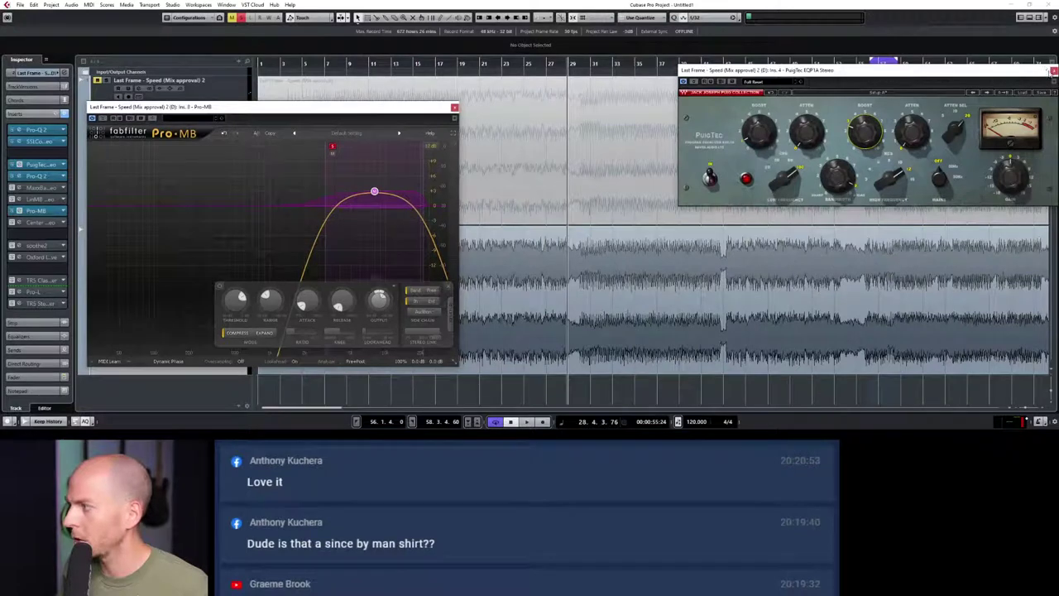
click(1053, 71)
drag(418, 110, 1008, 100)
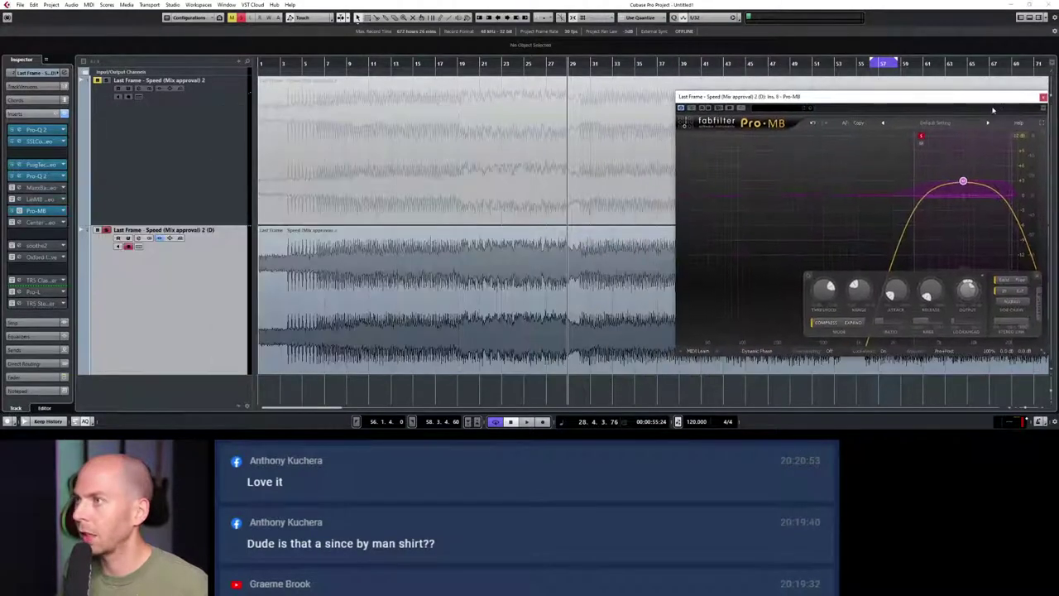
Step: While playing from around bar 16, give the Pro-MB band a free side-chain range in the upper frequencies and refine its threshold and knee
key(space)
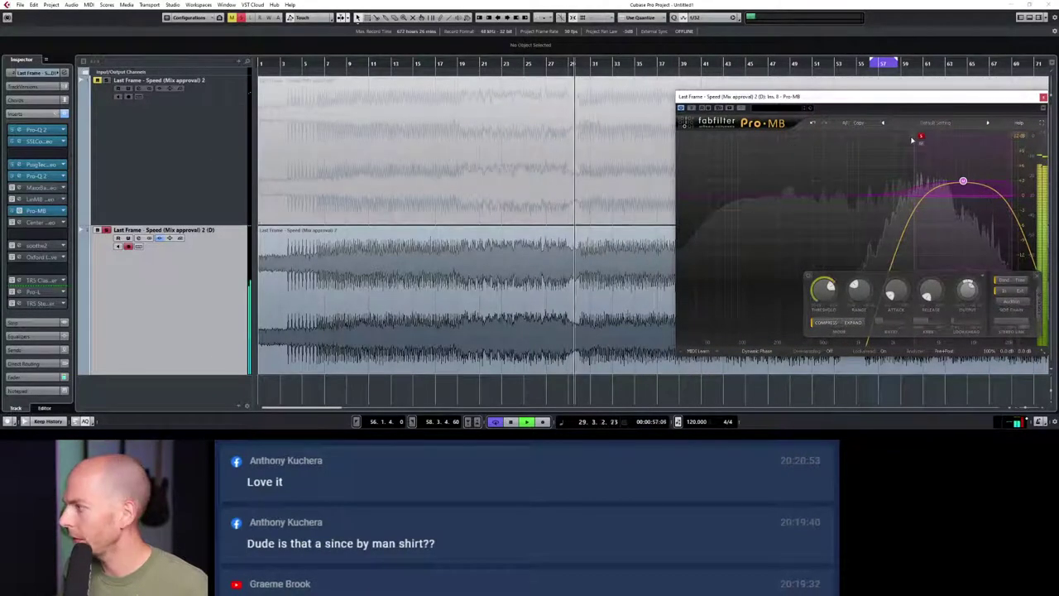
click(428, 63)
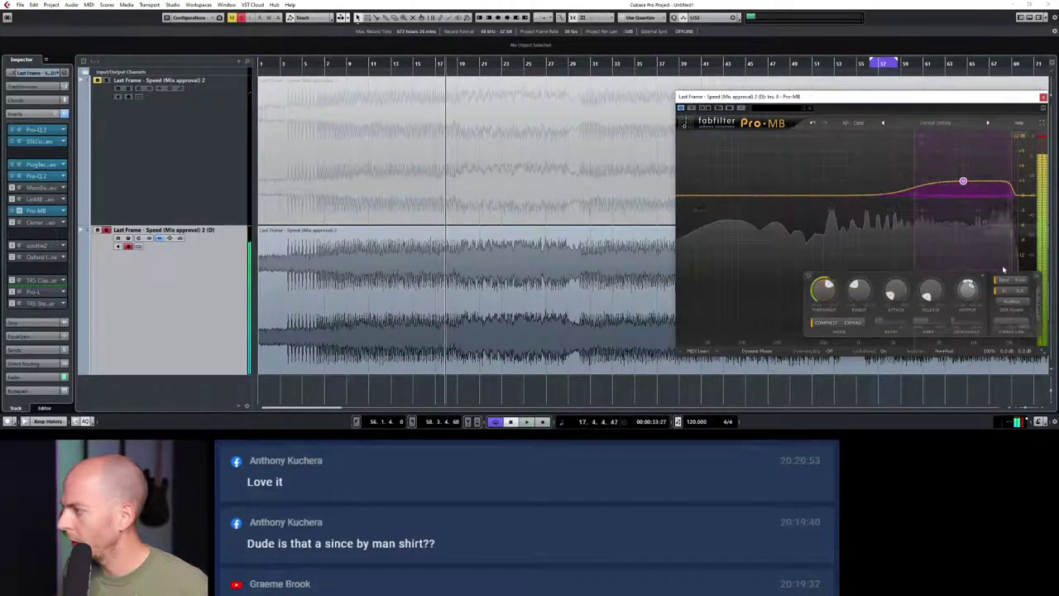
drag(806, 268, 937, 269)
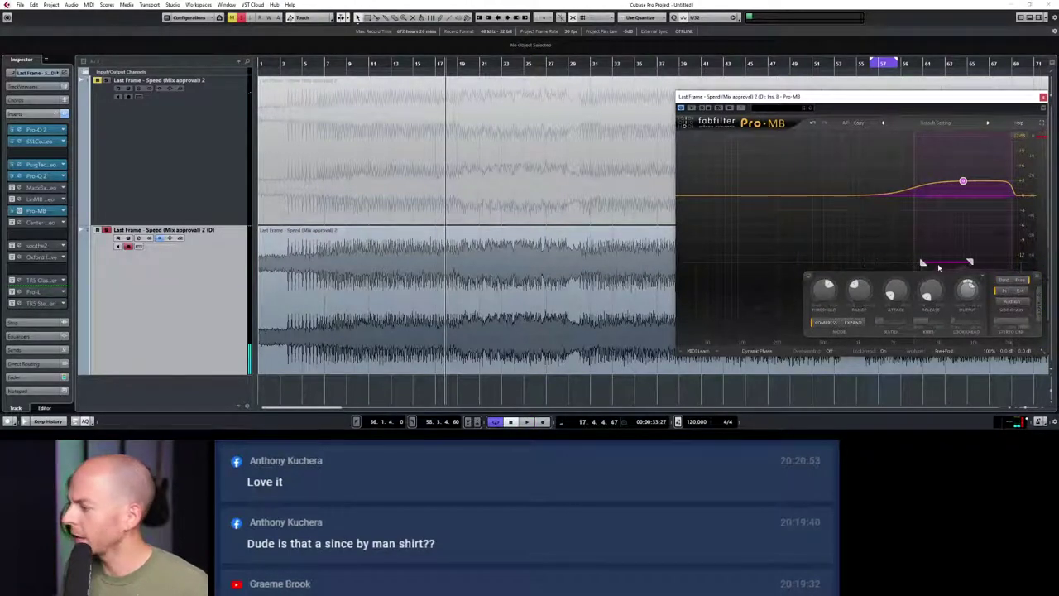
key(space)
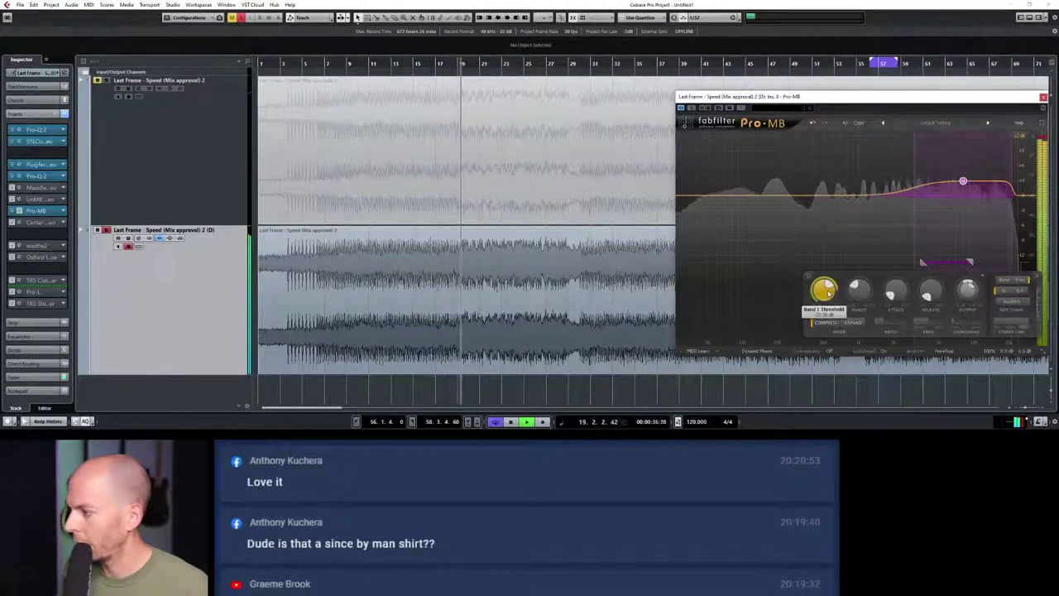
drag(925, 323, 892, 318)
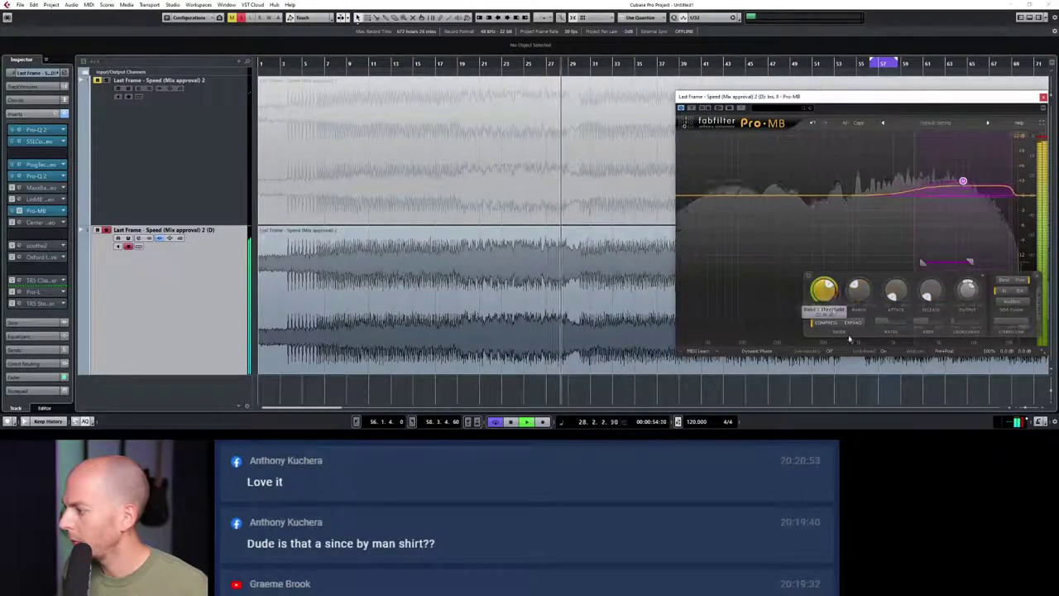
key(space)
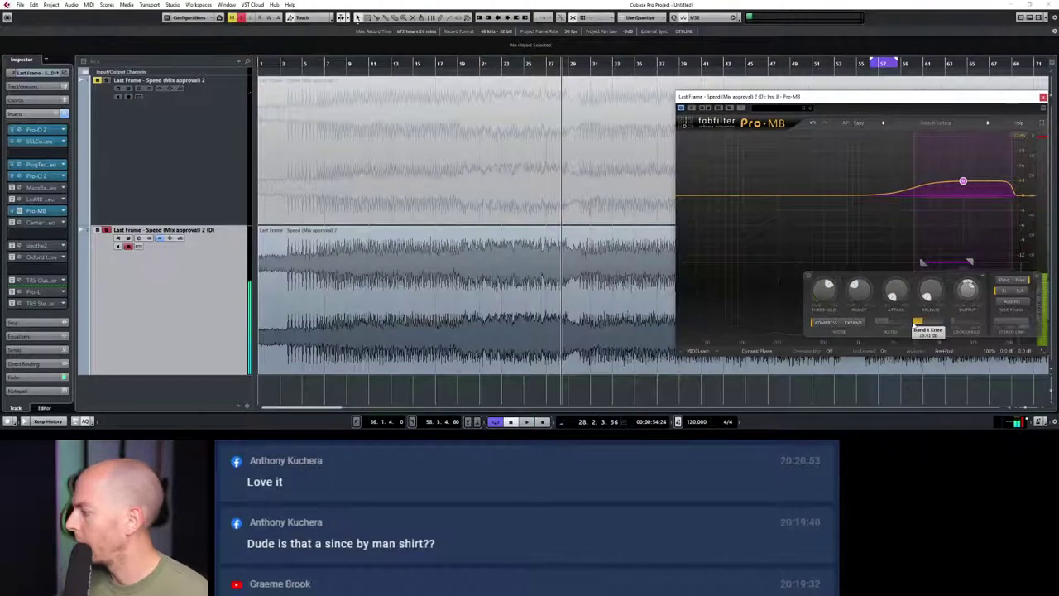
Step: Narrow the Pro-MB band during playback by lowering its high crossover and readjusting its edges, moving the window as needed
drag(937, 102, 702, 92)
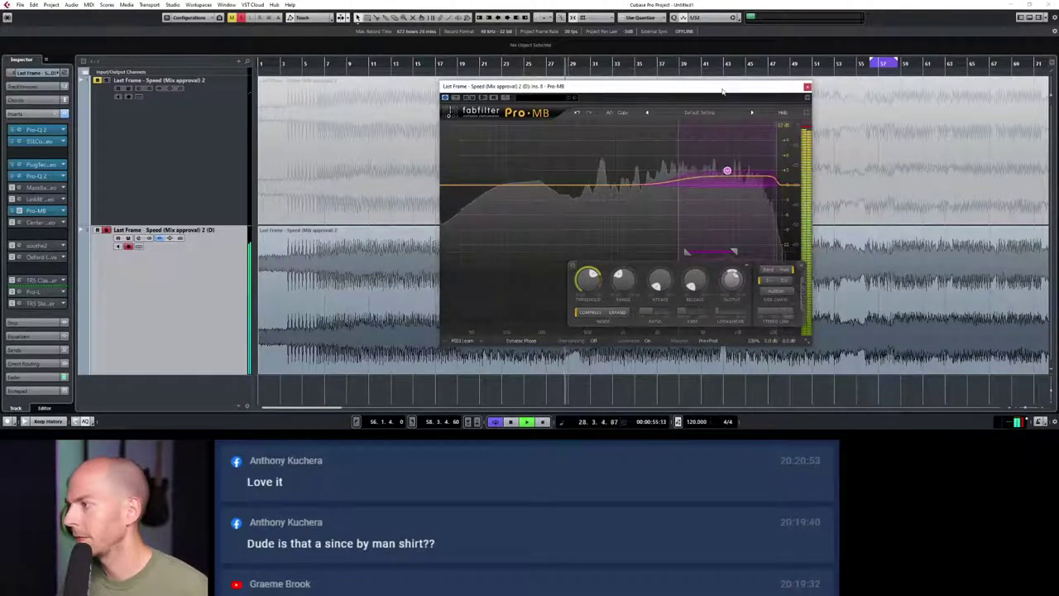
drag(720, 91, 456, 87)
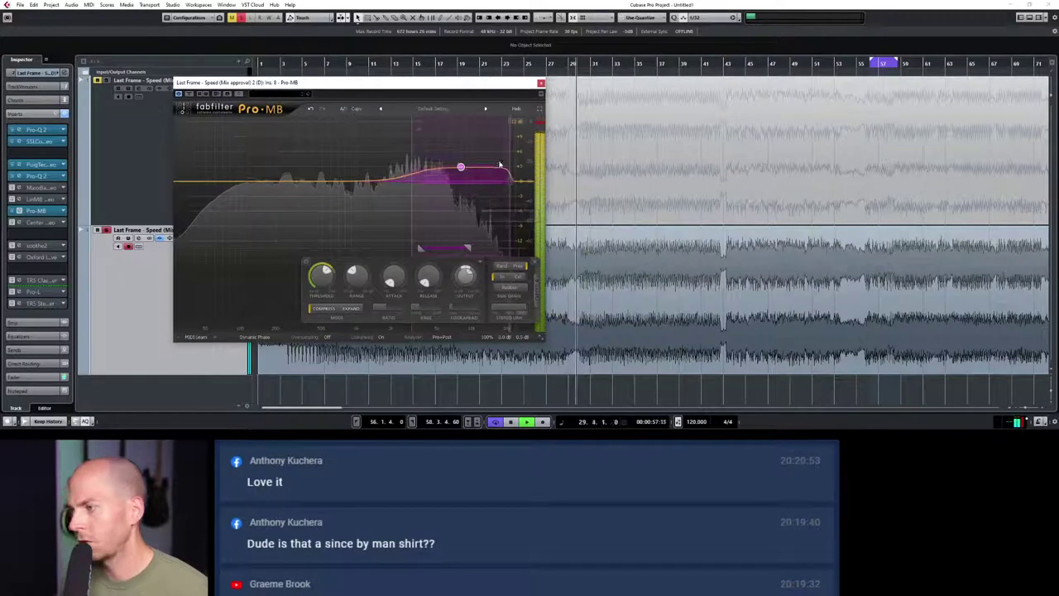
drag(509, 158, 473, 149)
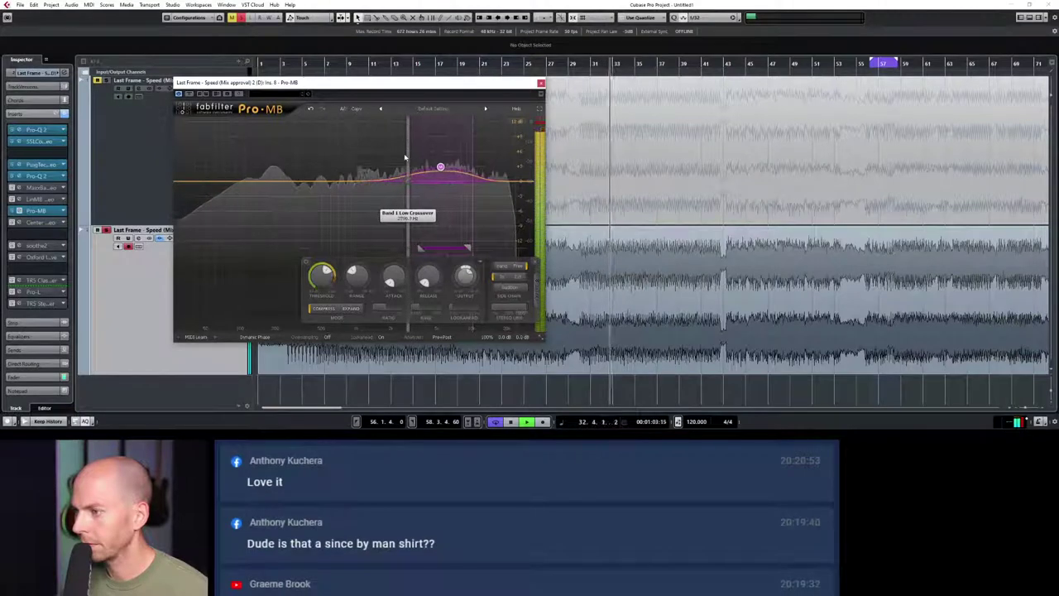
drag(480, 161, 479, 165)
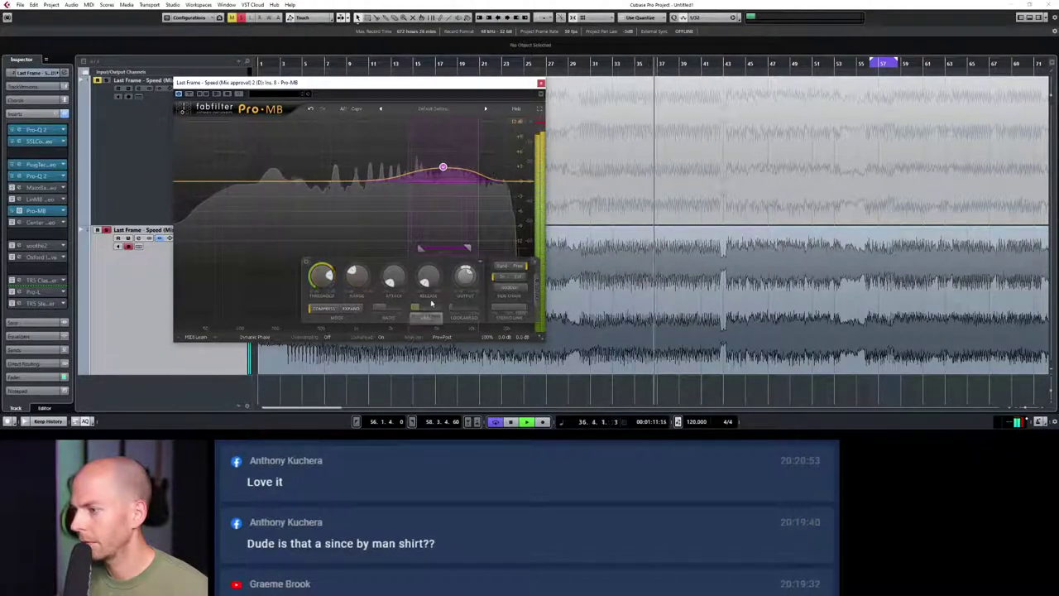
drag(497, 85, 676, 90)
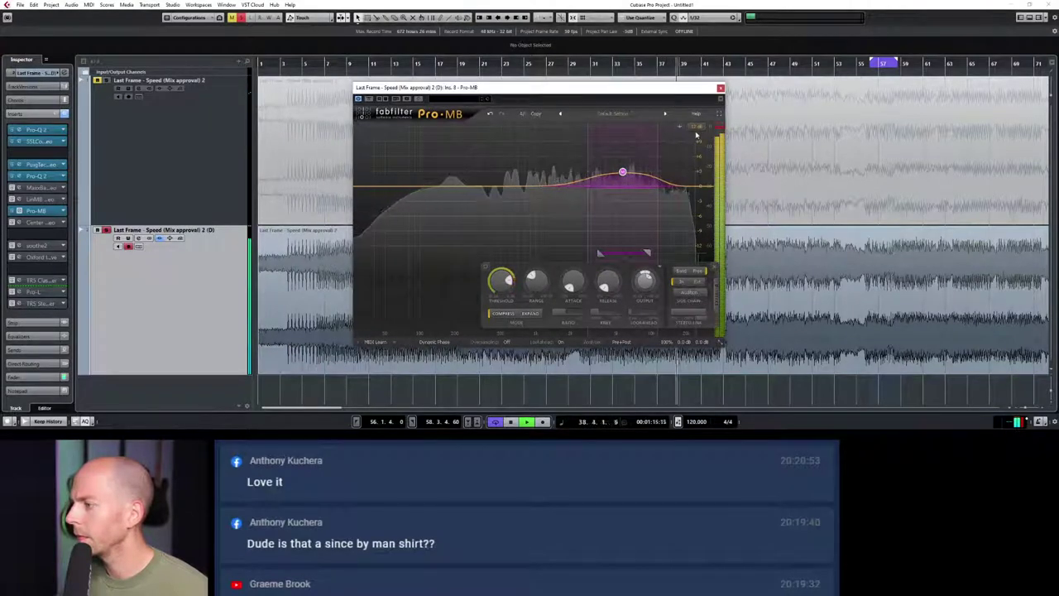
Step: Close Pro-MB and deactivate its insert, then open the Center plug-in in the following slot and position its window
click(720, 88)
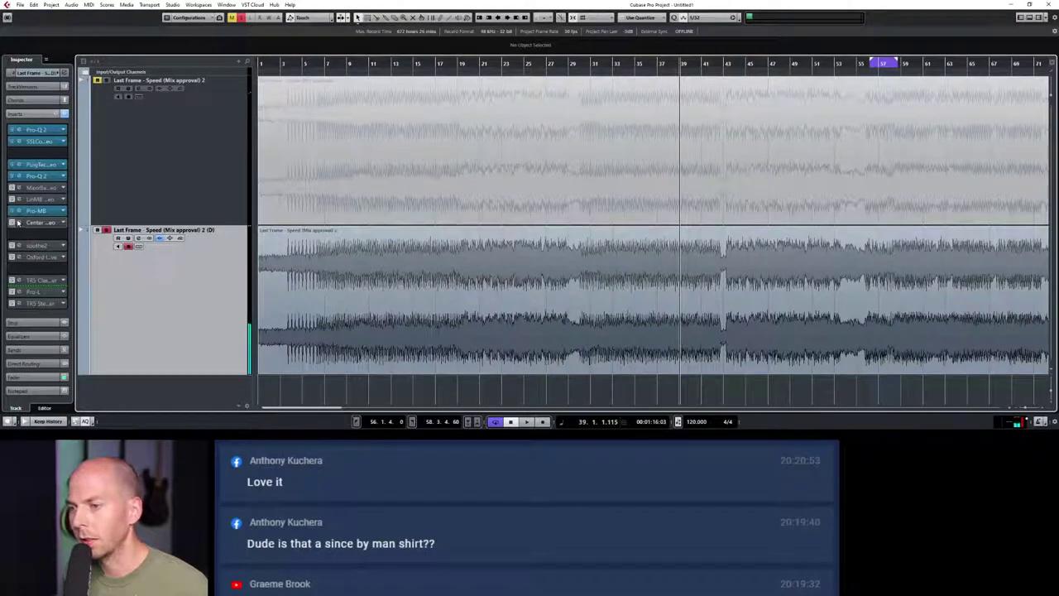
click(12, 211)
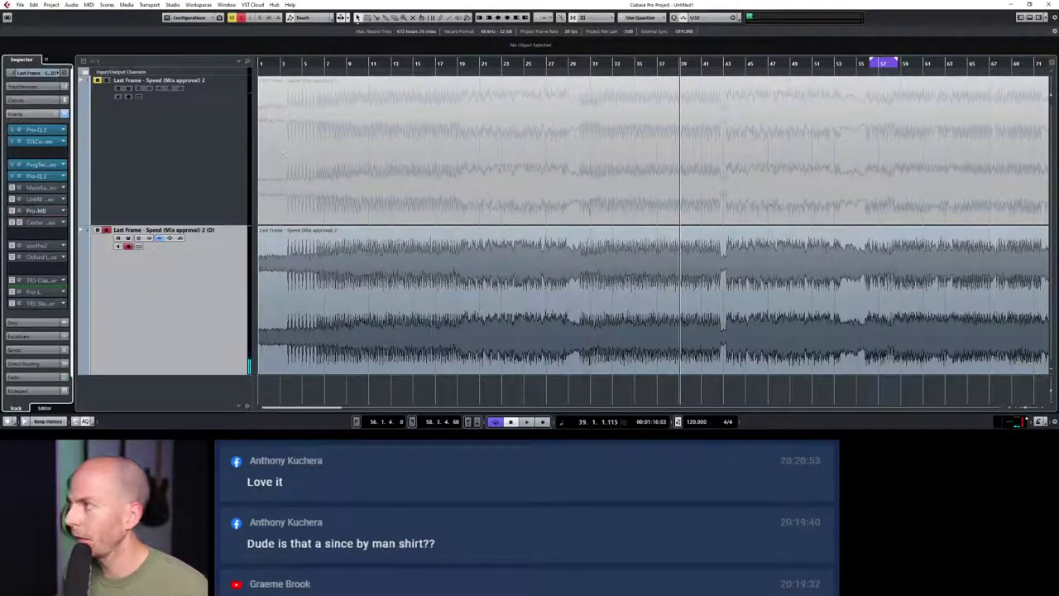
click(36, 222)
drag(713, 155, 808, 97)
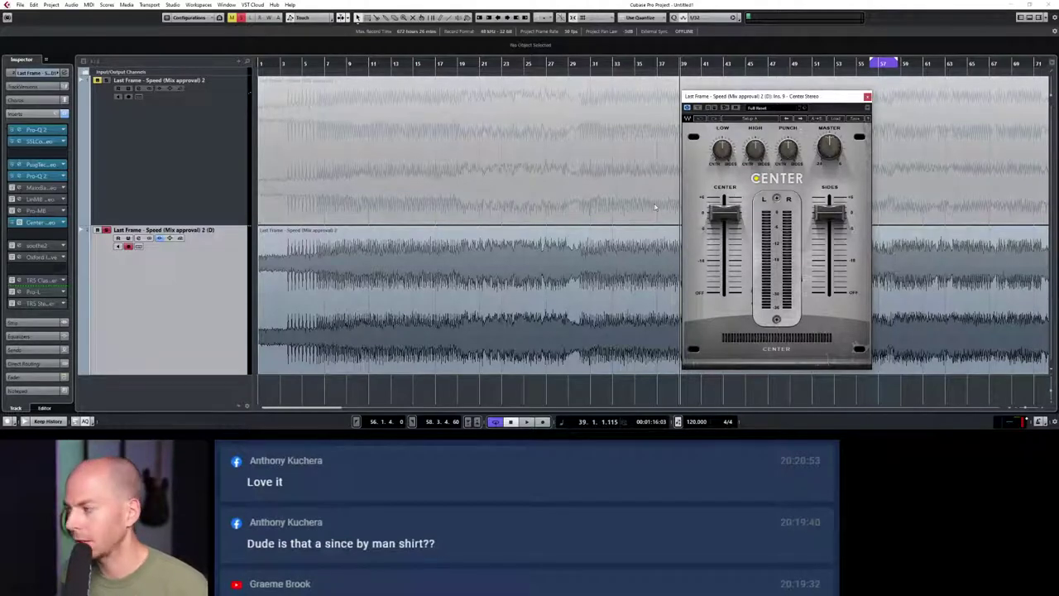
Step: Play from around bar 20, compare Center with its bypassed sound and set the center fader slightly above 0
drag(501, 60, 477, 55)
key(space)
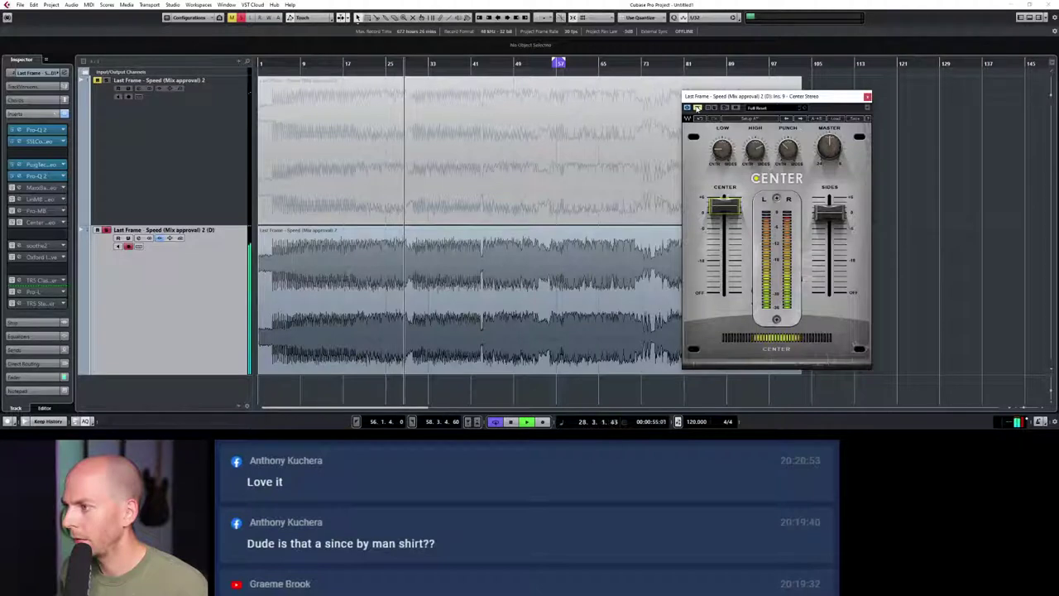
click(698, 107)
drag(730, 211, 727, 210)
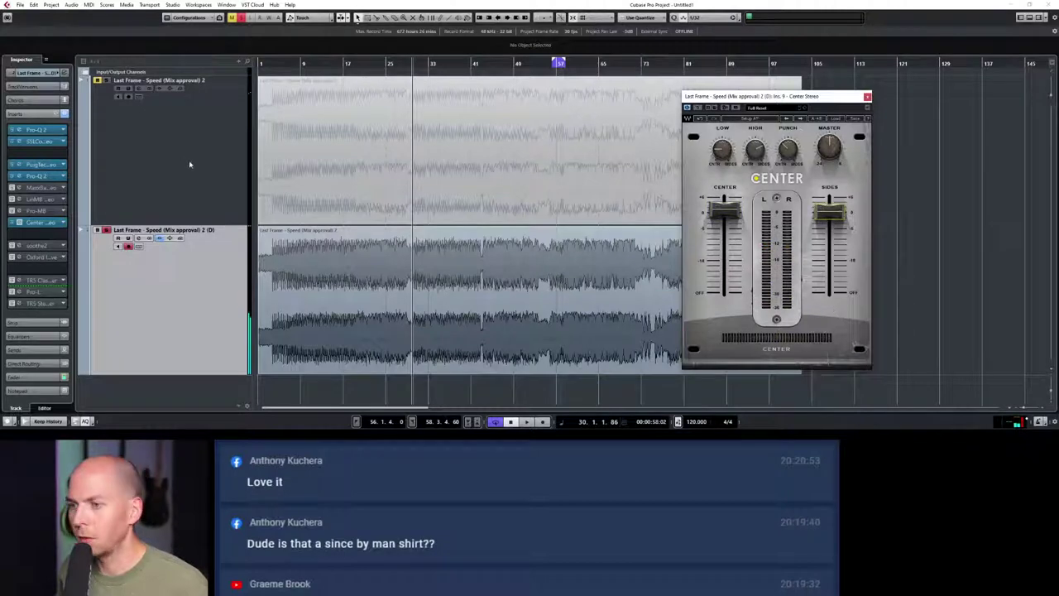
Step: Close Center and play from around bar 23, reactivating Pro-MB, viewing its editor during playback, and closing it before stopping
click(867, 97)
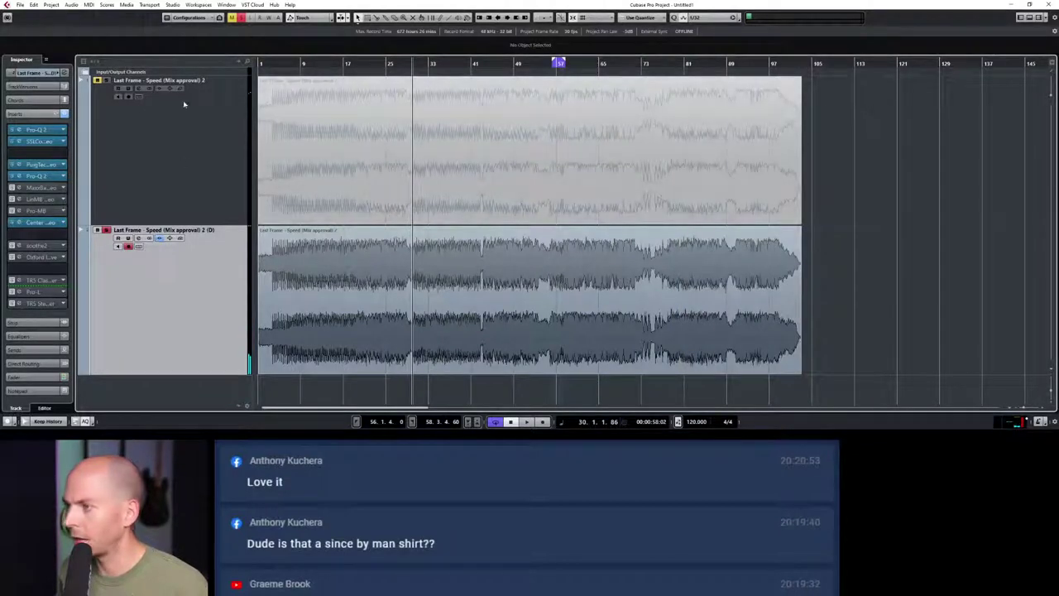
click(374, 63)
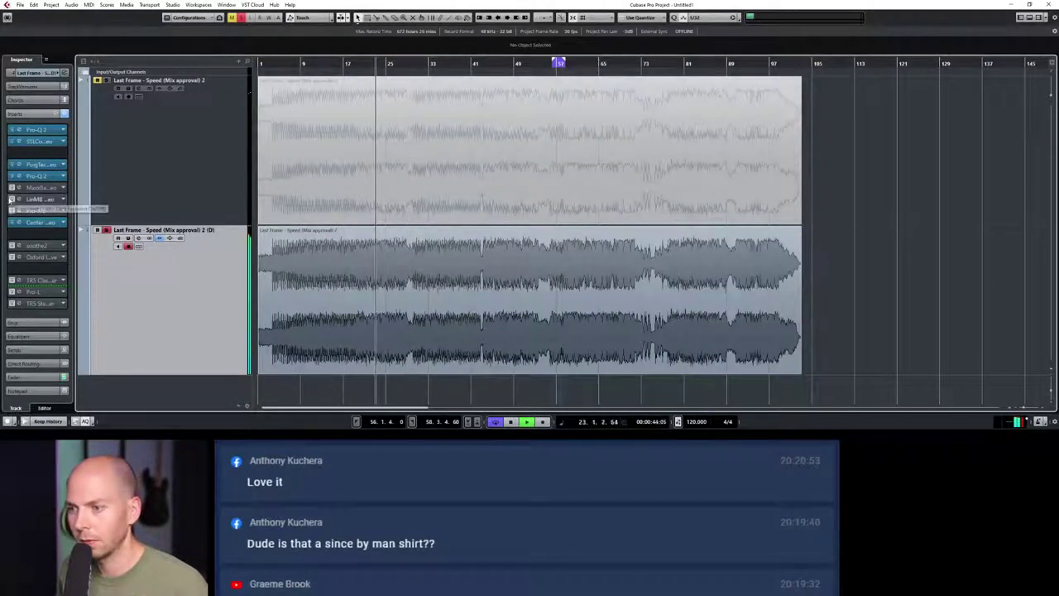
click(16, 211)
click(21, 212)
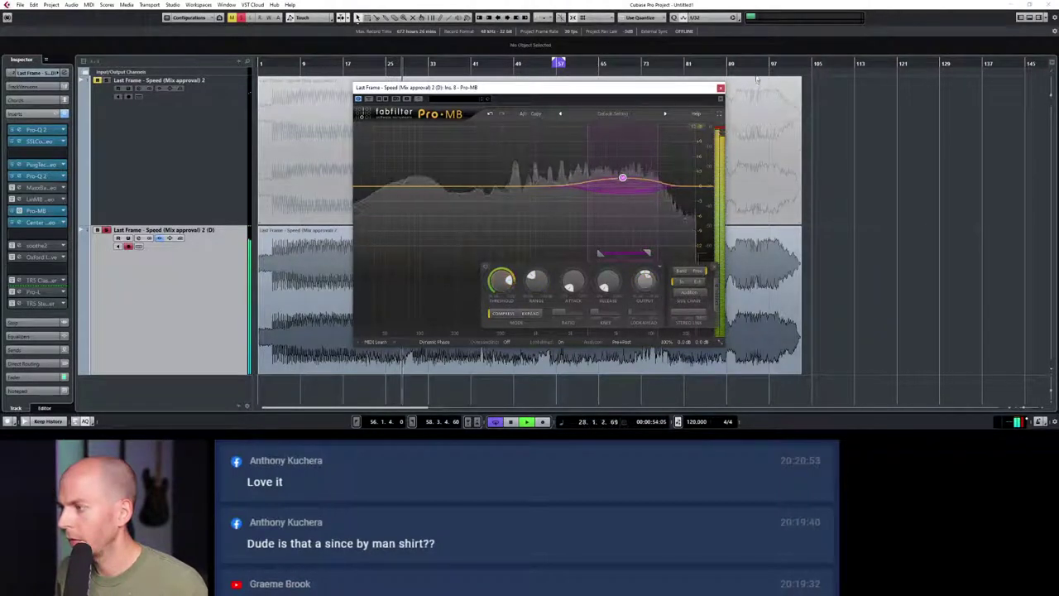
click(720, 87)
key(space)
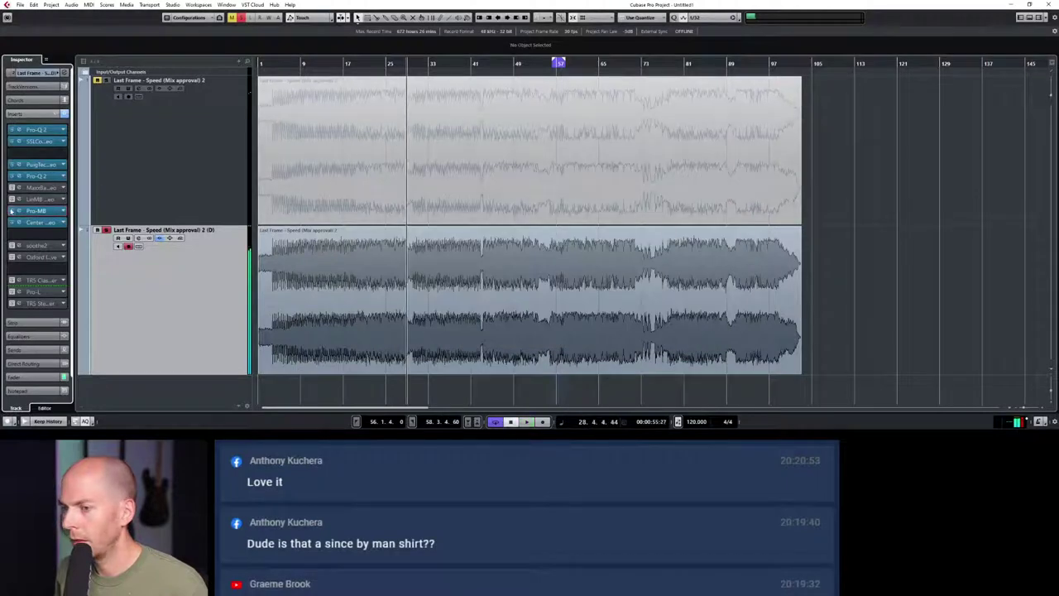
Step: Reopen Pro-MB, move its window aside, and refine the band's threshold and output level during playback before closing it
click(18, 211)
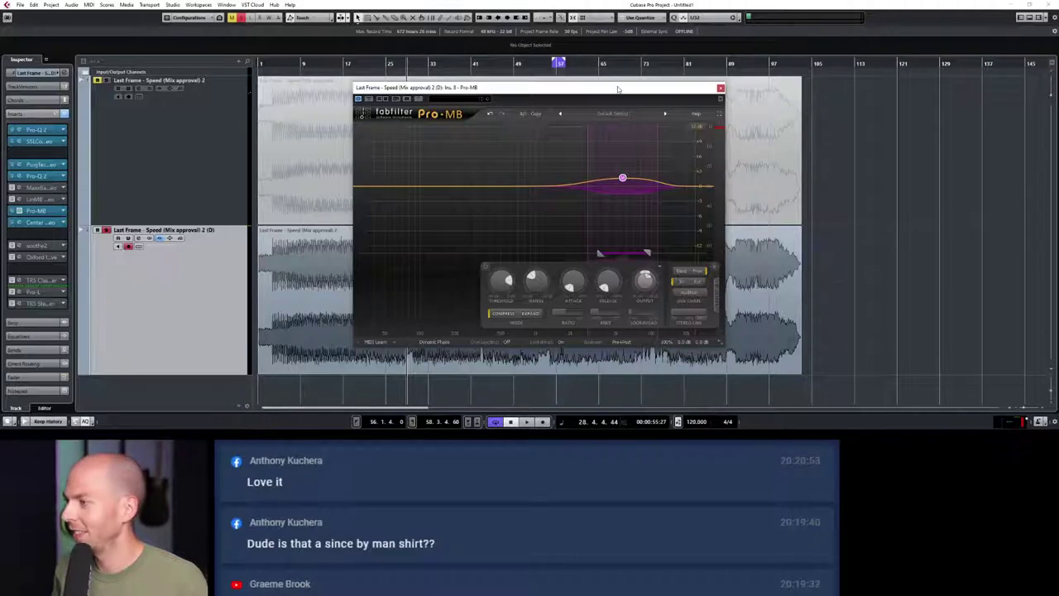
drag(618, 88, 902, 74)
key(space)
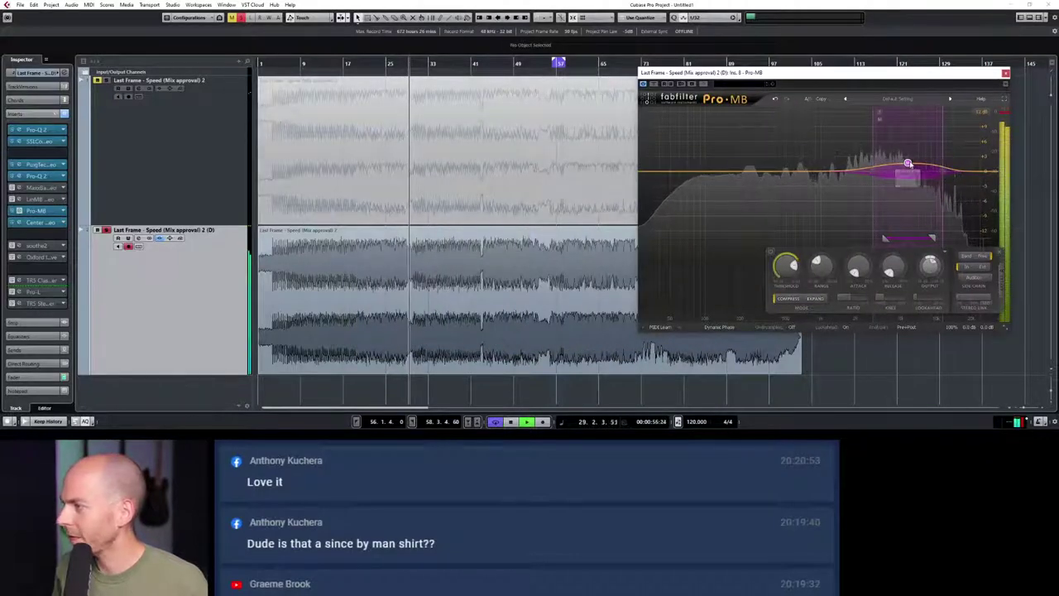
mouse_move(786, 268)
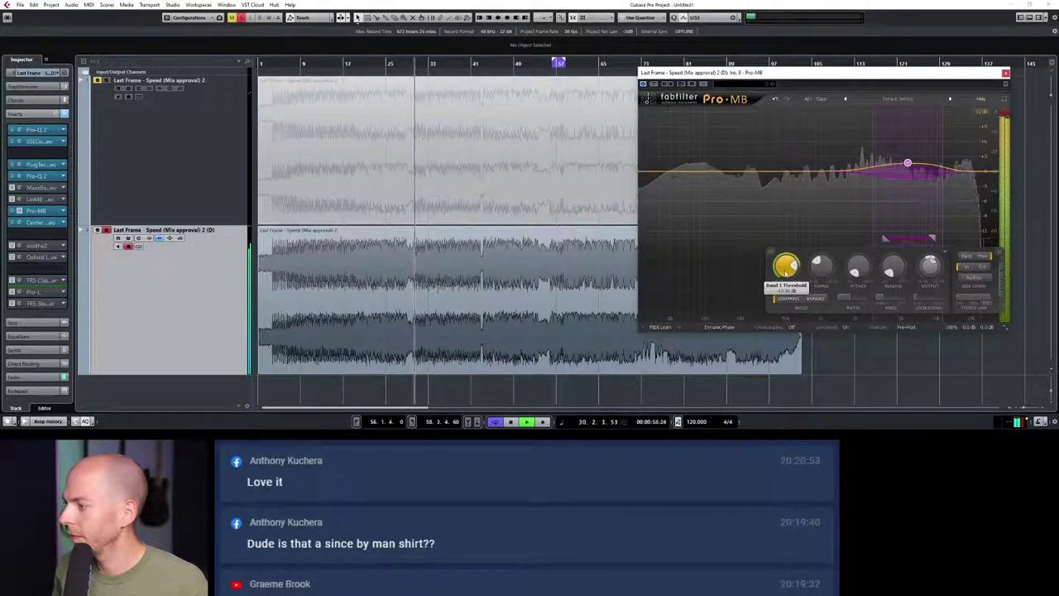
mouse_move(908, 164)
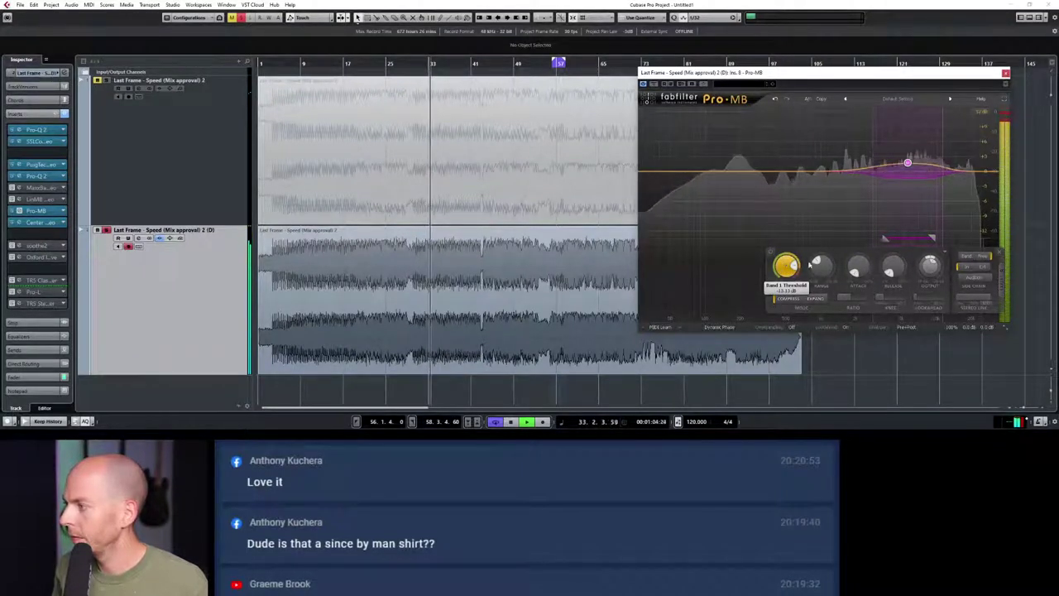
mouse_move(930, 271)
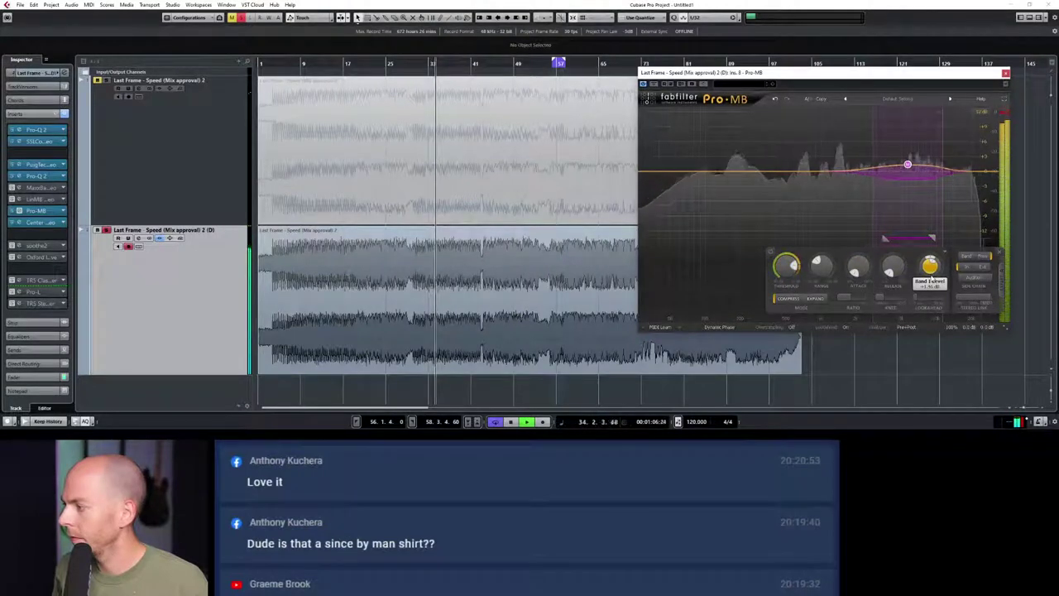
click(1005, 73)
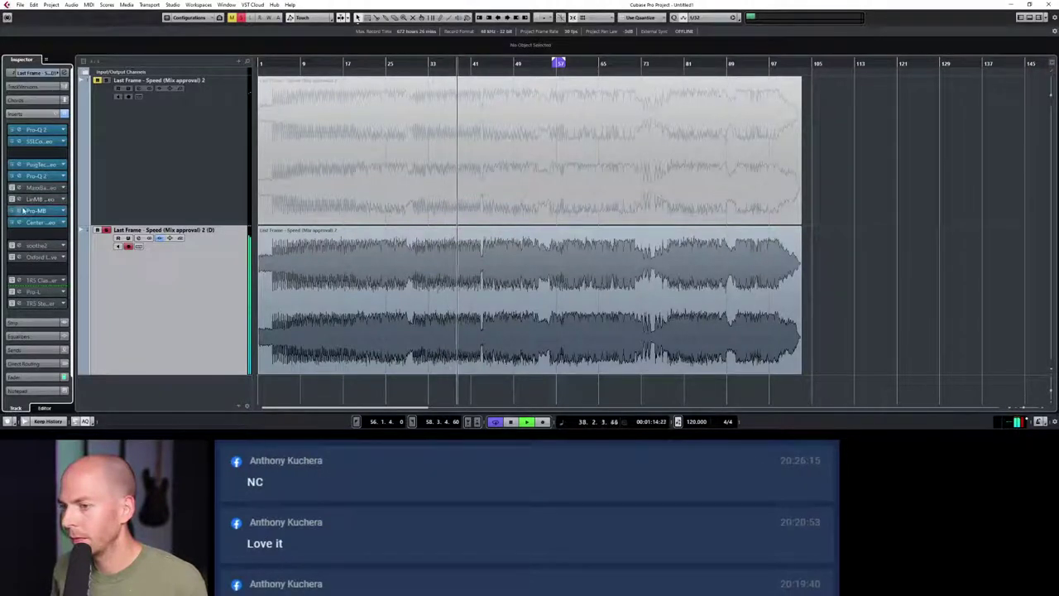
Step: Compare playback from around bar 33 with Pro-MB and Center deactivated, reactivating Pro-MB and Center in turn
key(space)
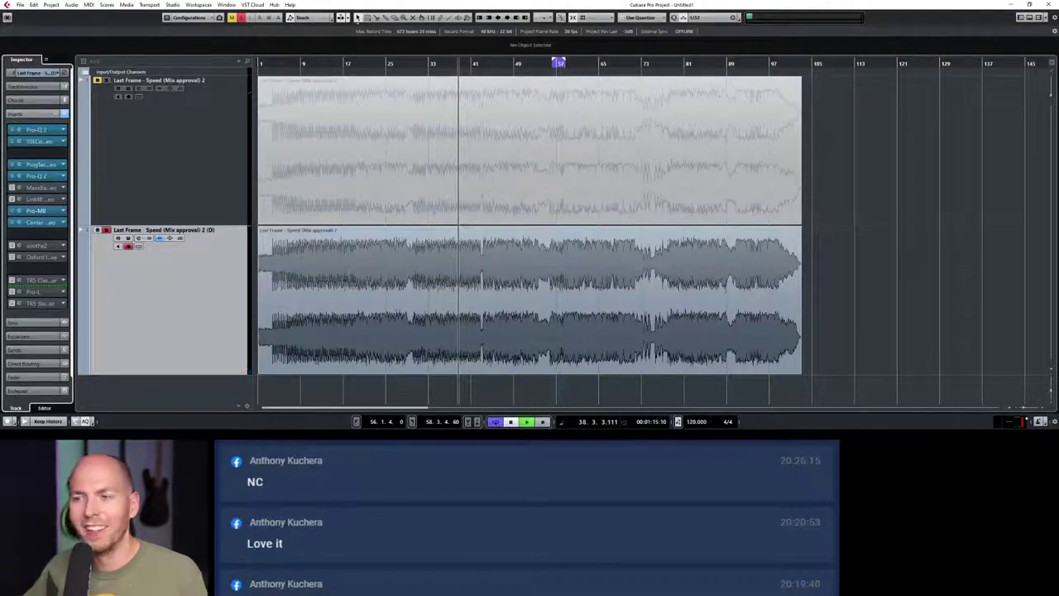
key(space)
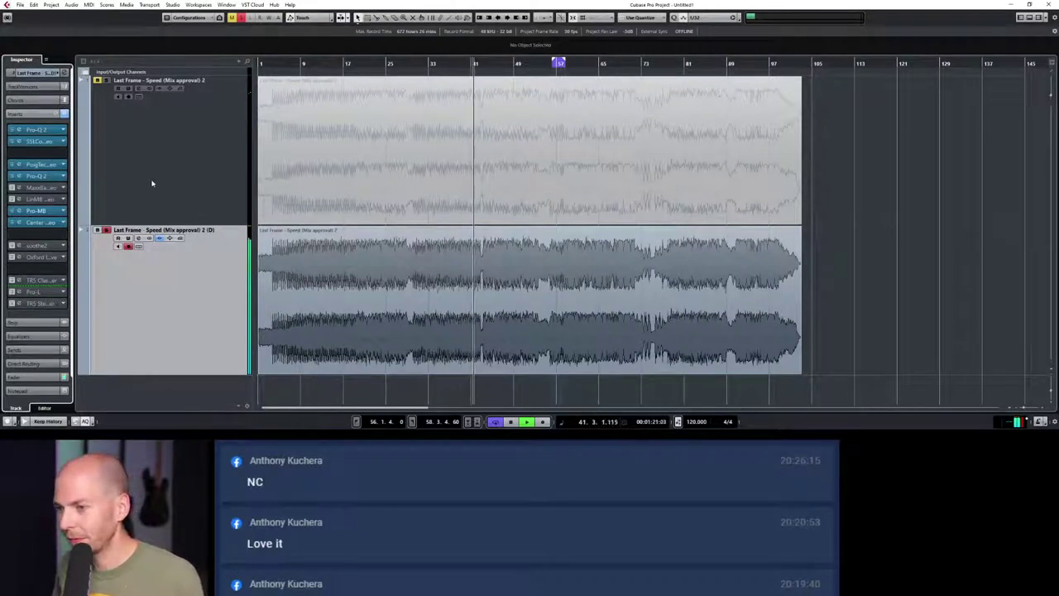
key(space)
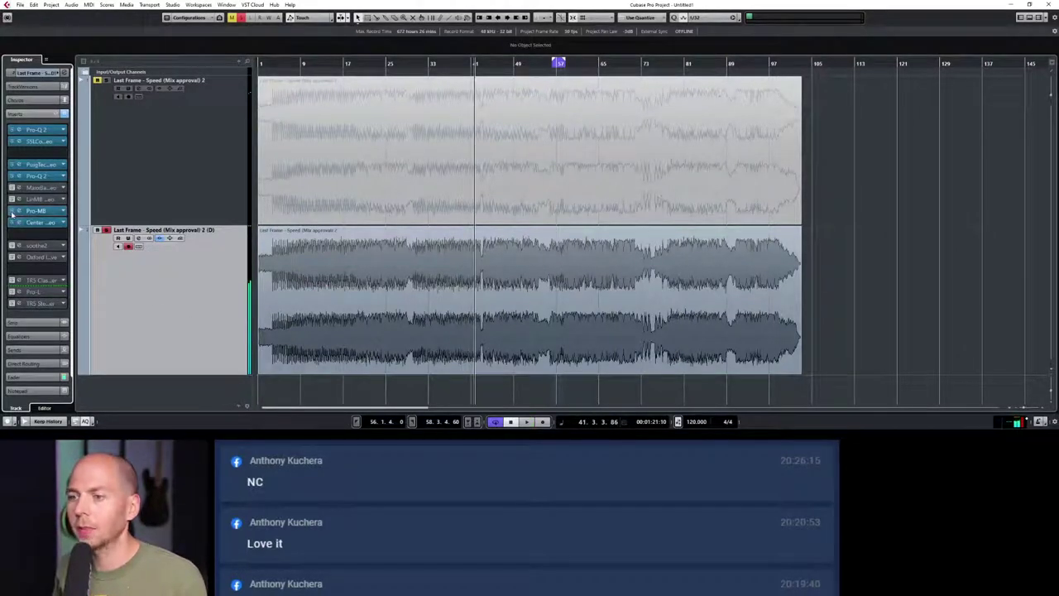
click(11, 211)
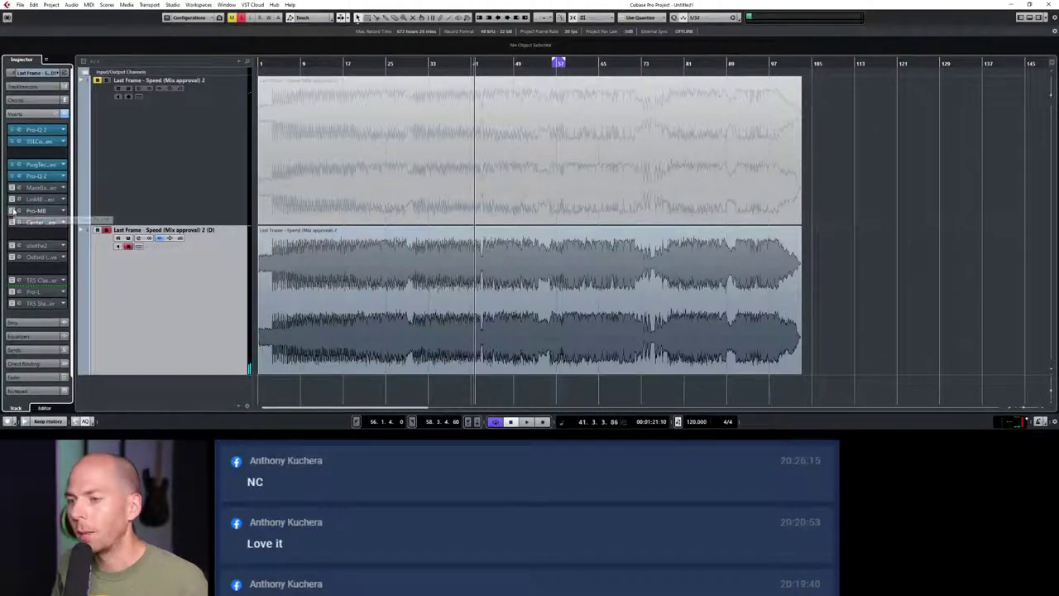
click(431, 63)
click(430, 63)
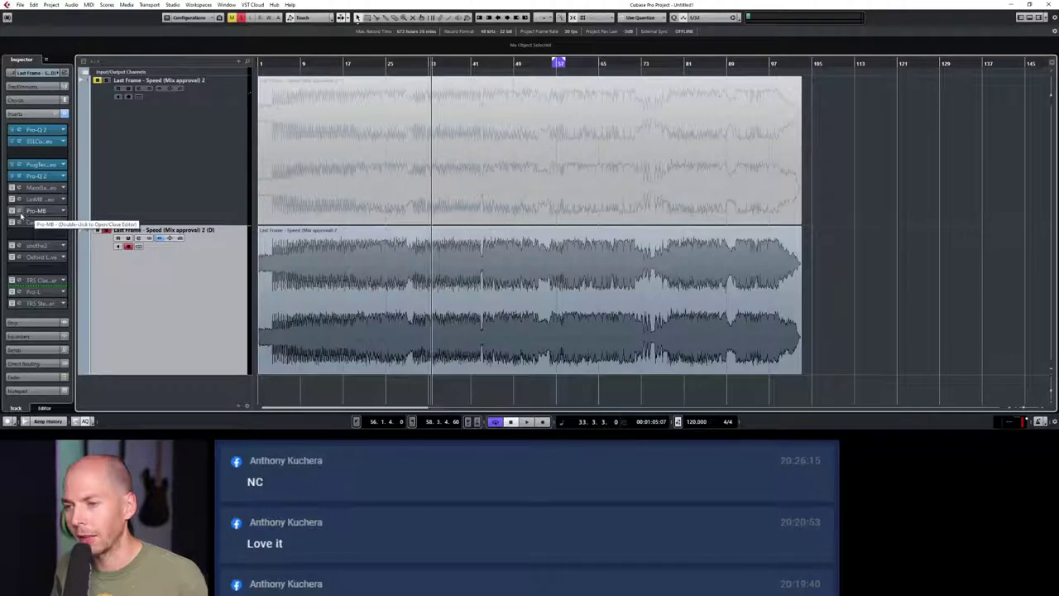
key(space)
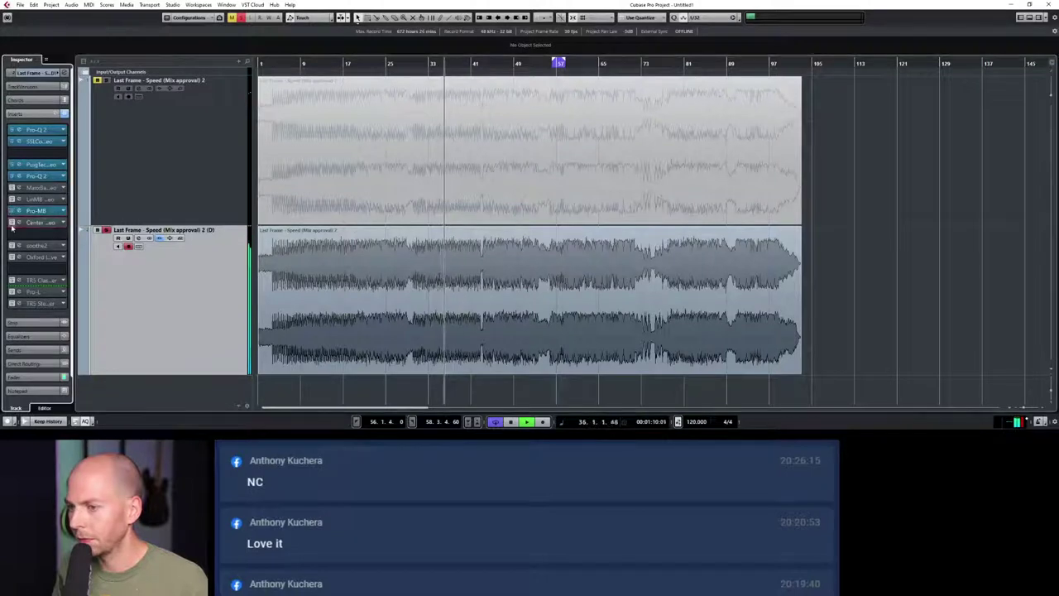
click(11, 224)
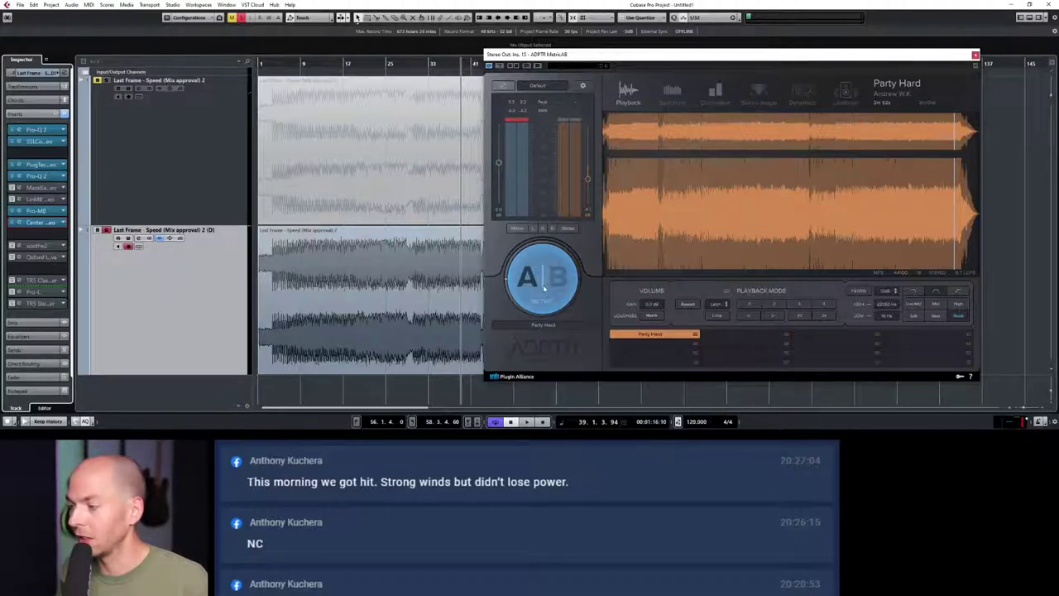
Step: In MetricAB, compare the master with the middle section of the Party Hard reference, return to A, and close the plug-in
click(547, 279)
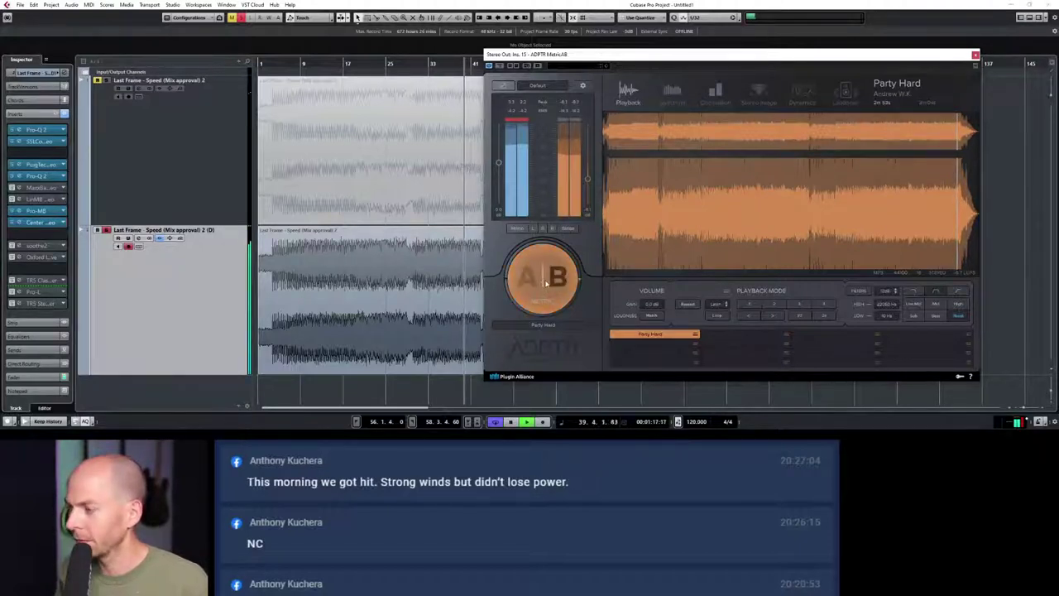
click(739, 220)
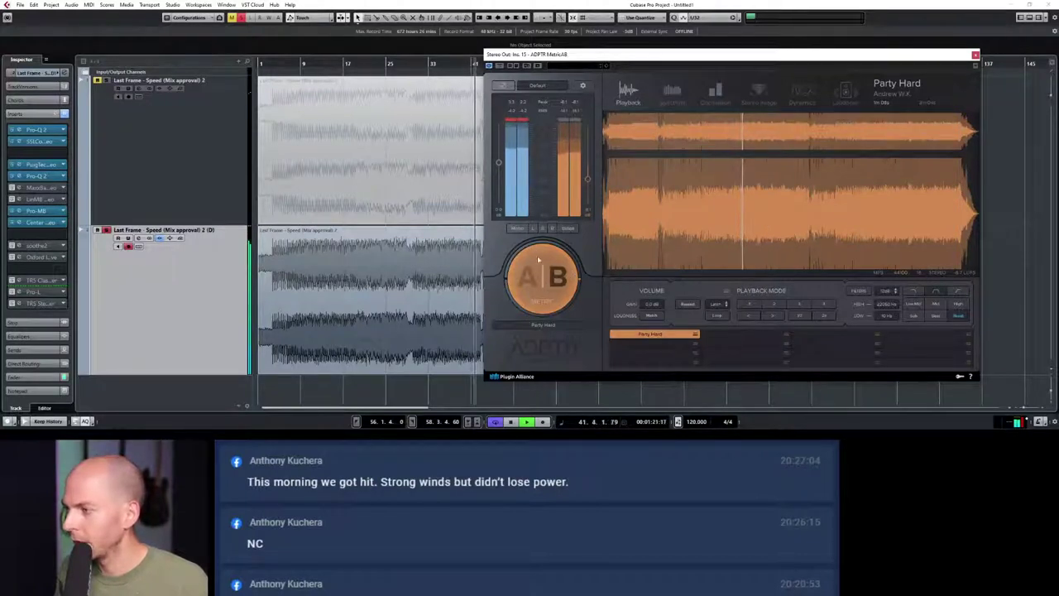
key(space)
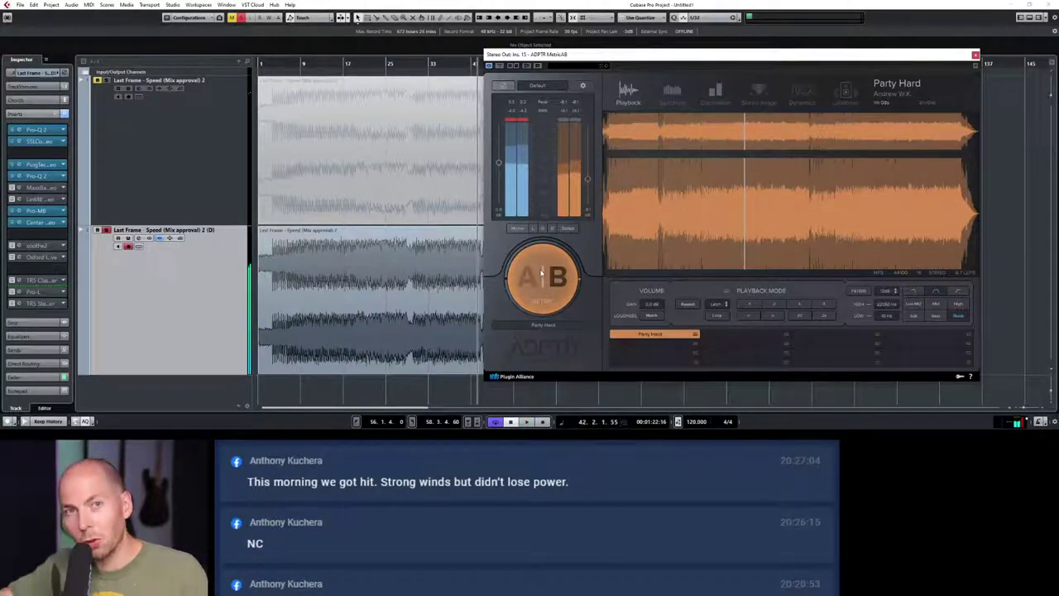
key(space)
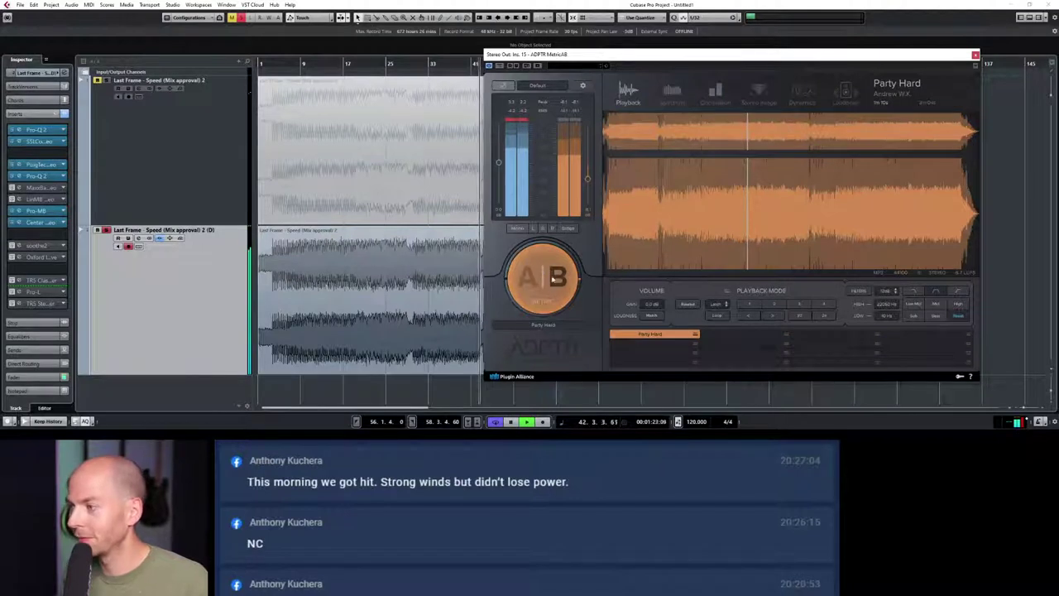
click(551, 279)
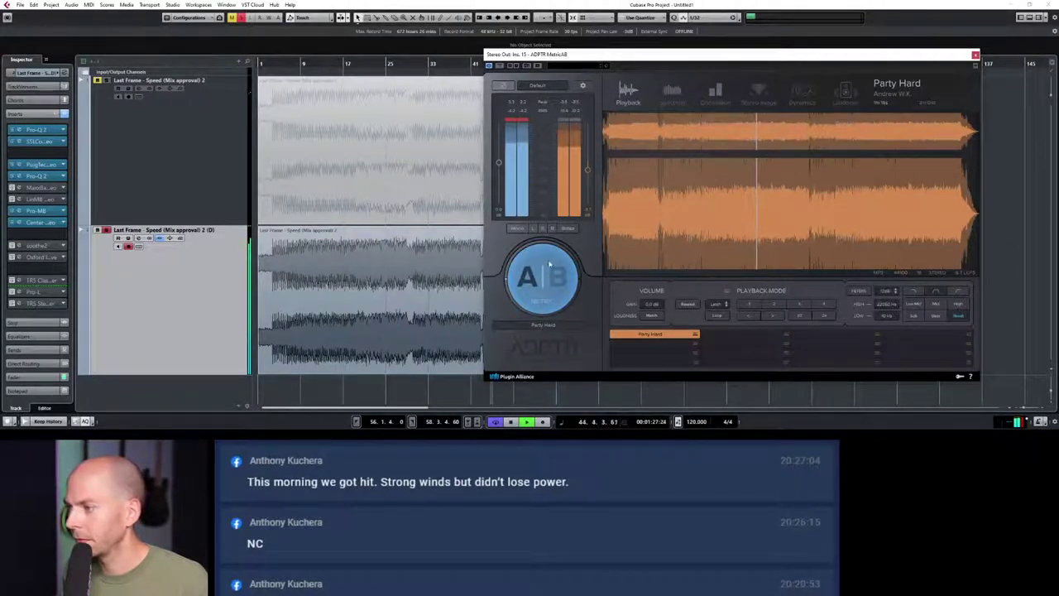
click(552, 265)
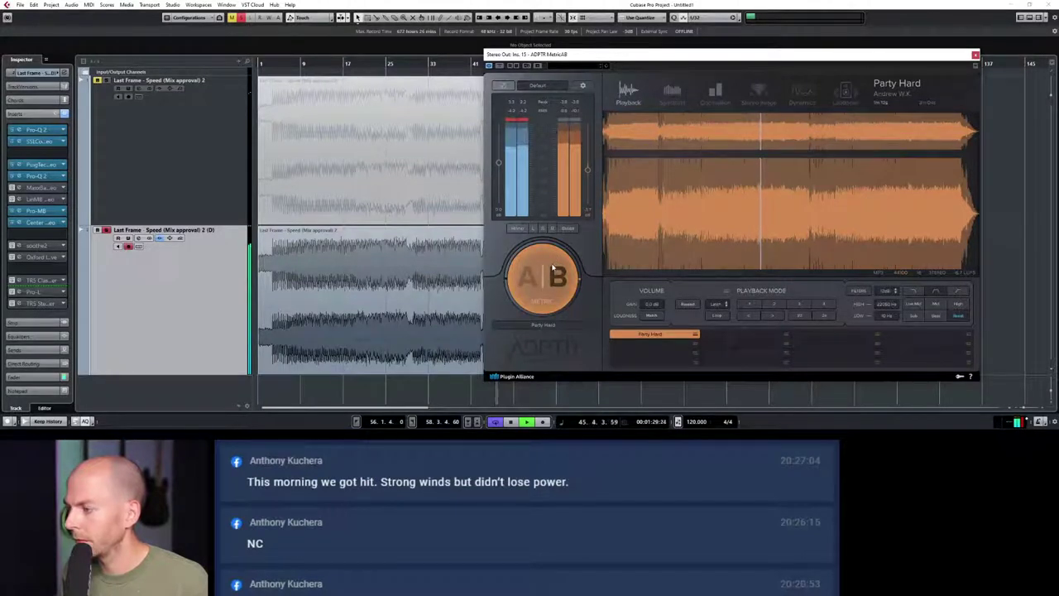
click(553, 267)
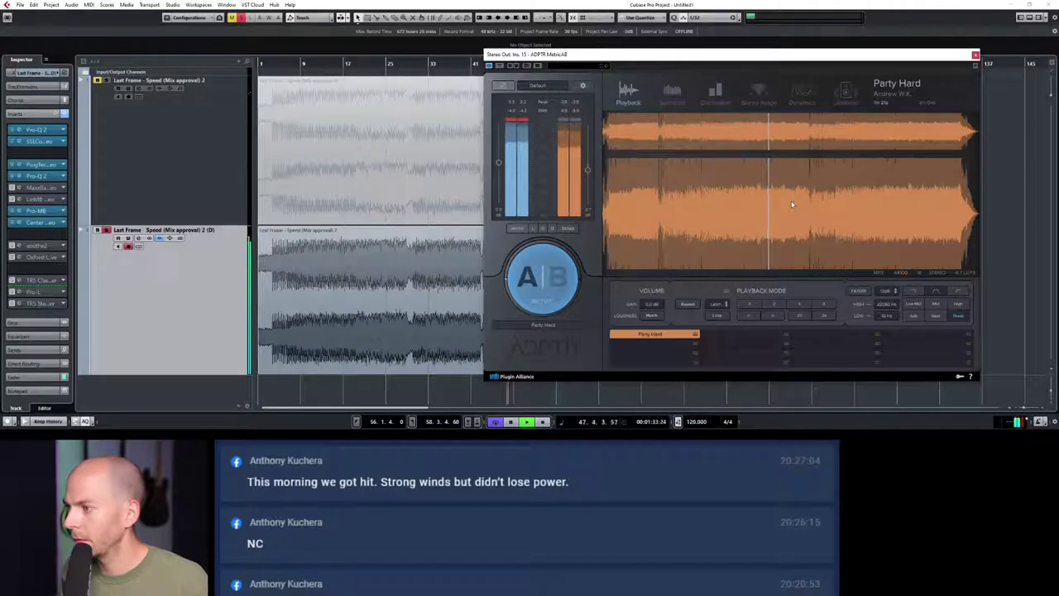
click(531, 278)
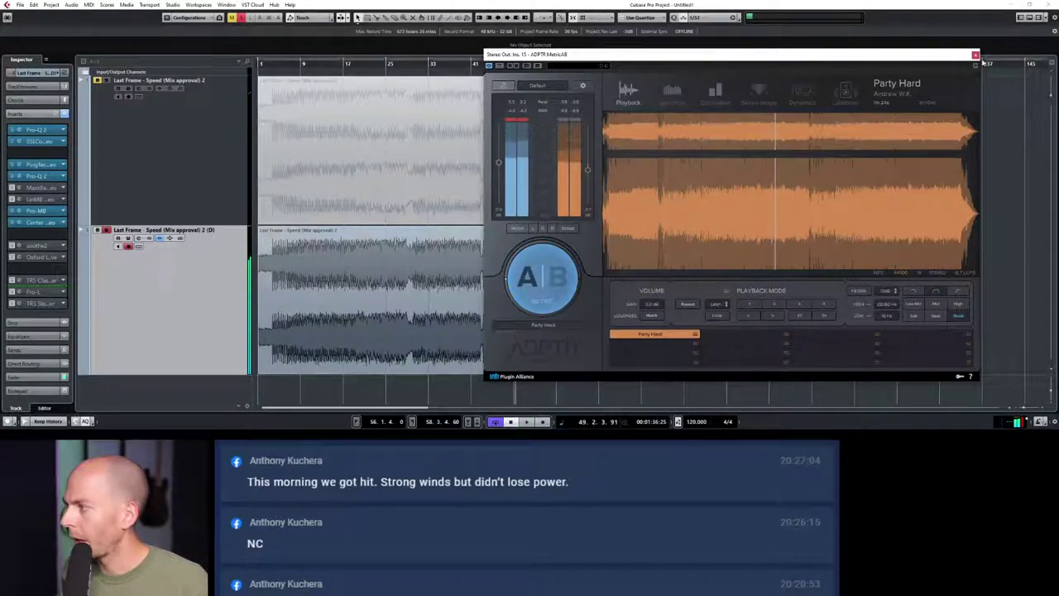
click(975, 54)
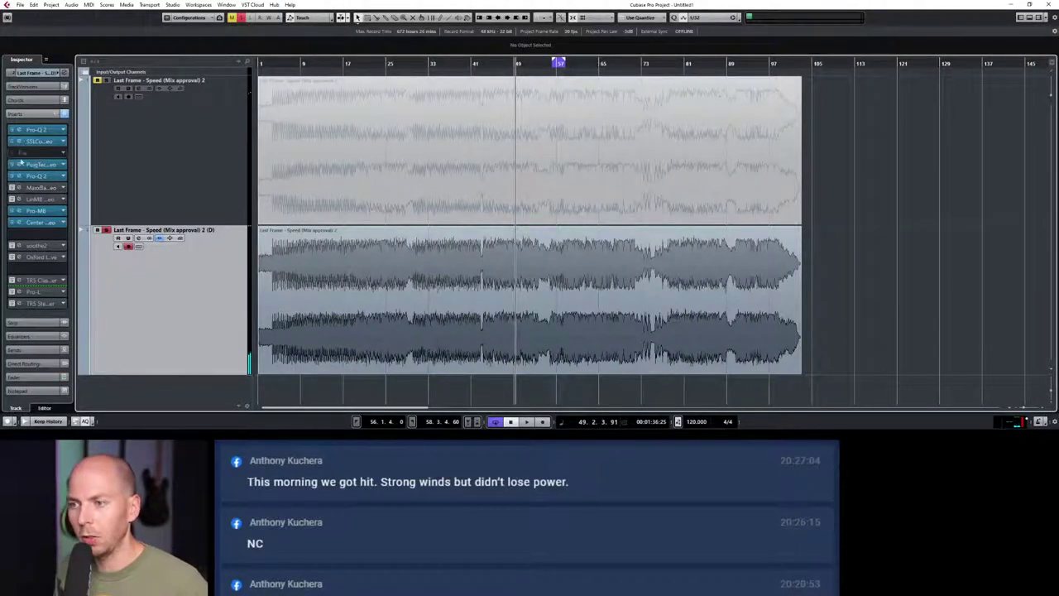
Step: Open the PuigTec EQP1A insert, readjust its high-frequency selector and bandwidth, and move its window clear of the meters
click(24, 165)
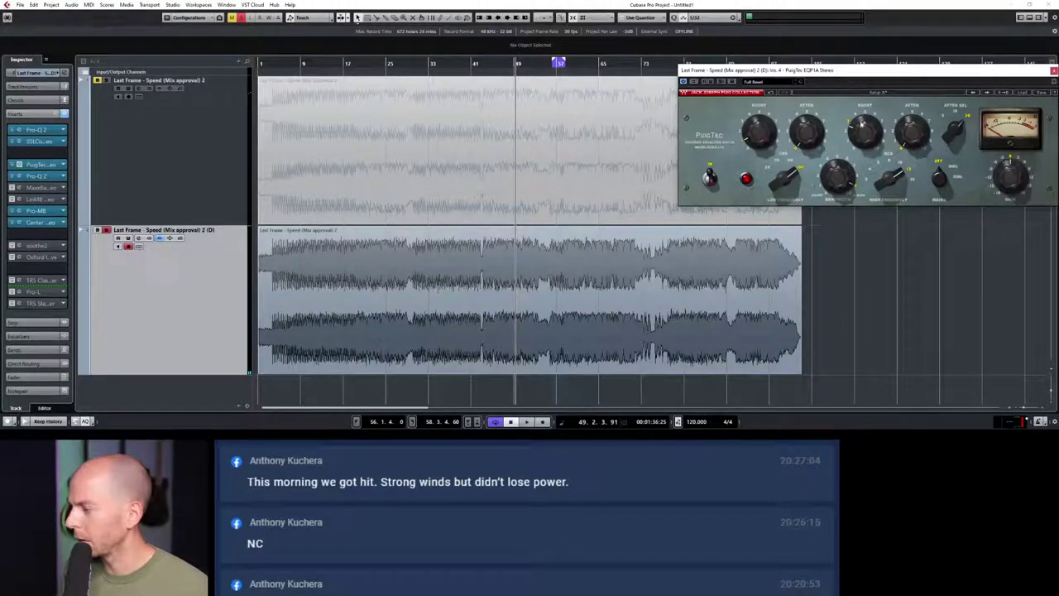
click(1053, 71)
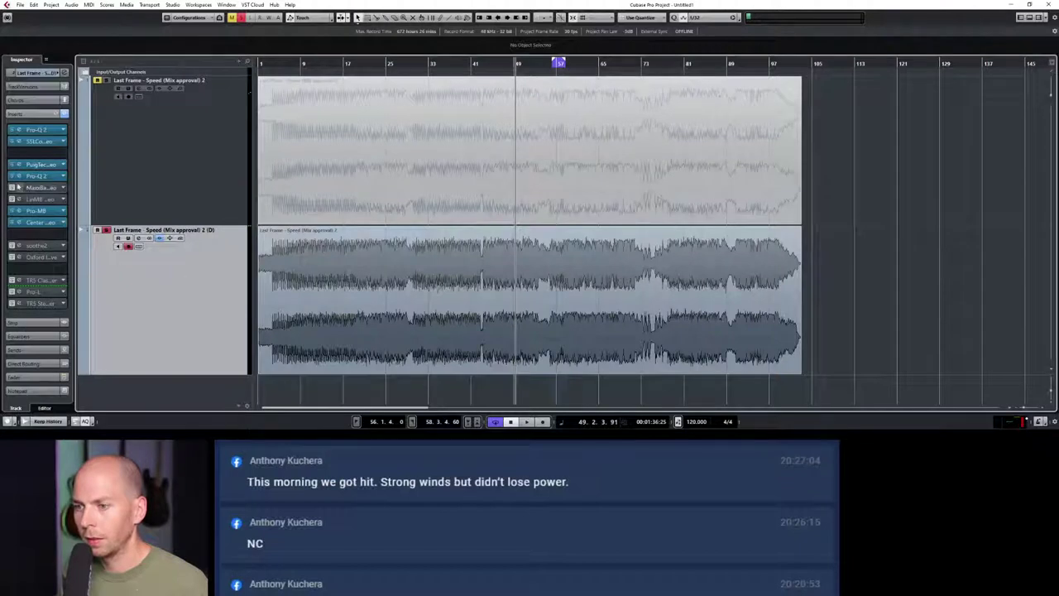
click(19, 166)
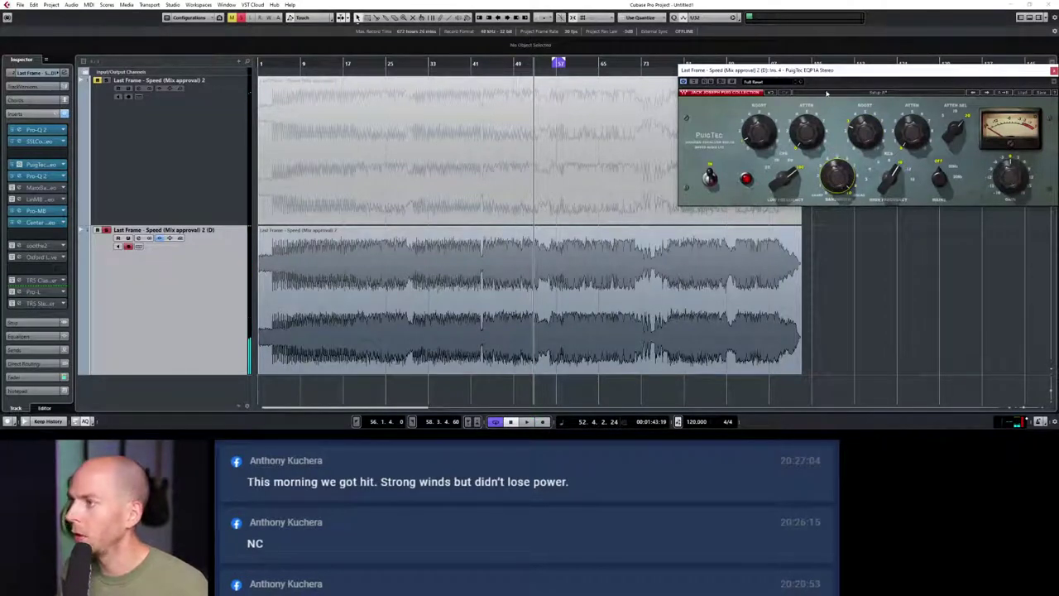
drag(873, 80, 730, 99)
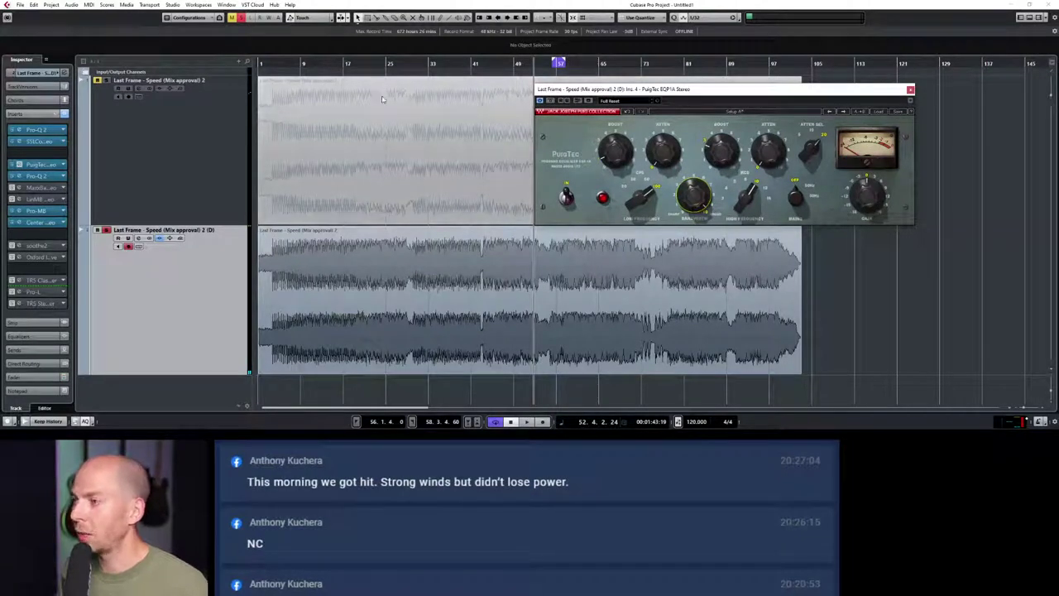
Step: Play from around bar 30, fine-tune the PuigTec high-frequency boost, and close the plug-in before stopping playback
click(376, 62)
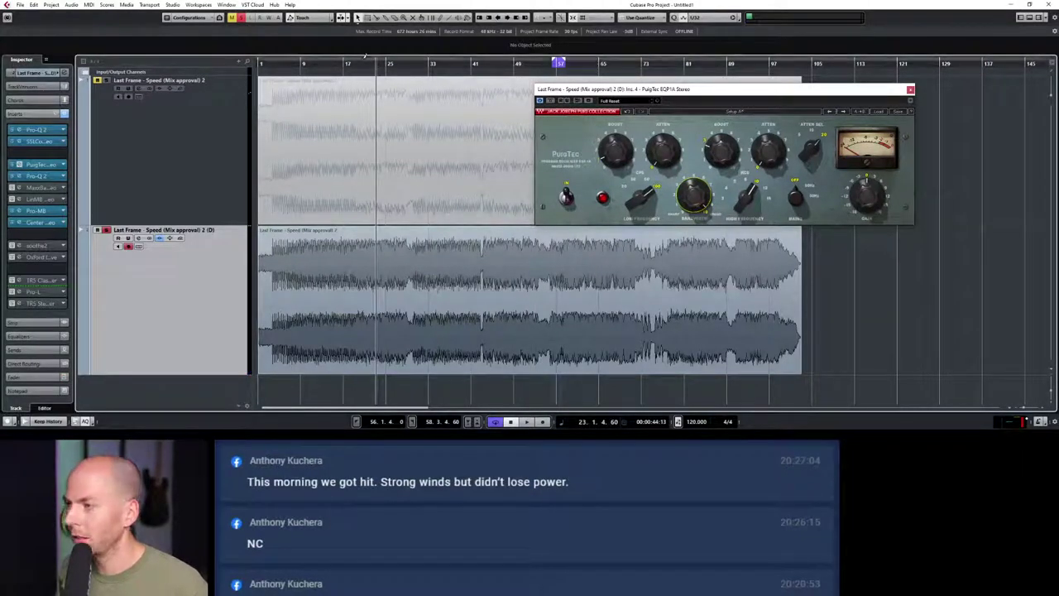
click(416, 62)
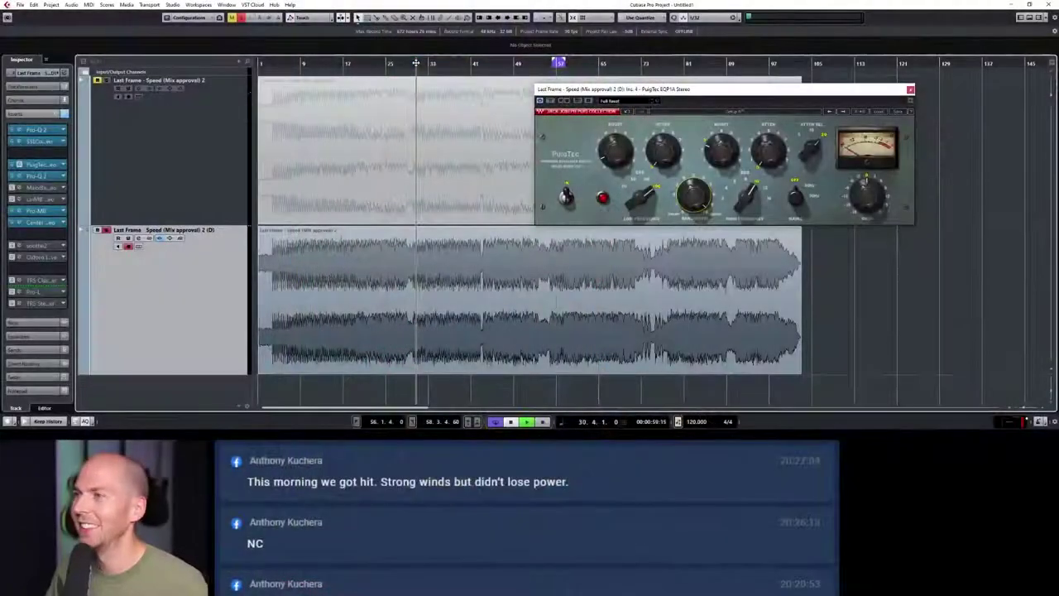
key(space)
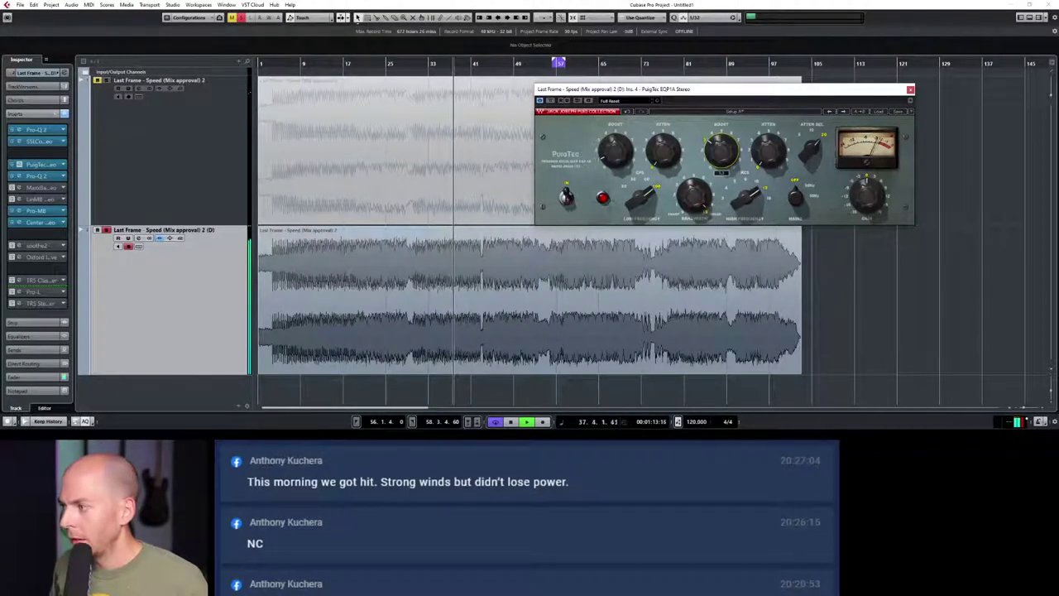
click(603, 194)
key(space)
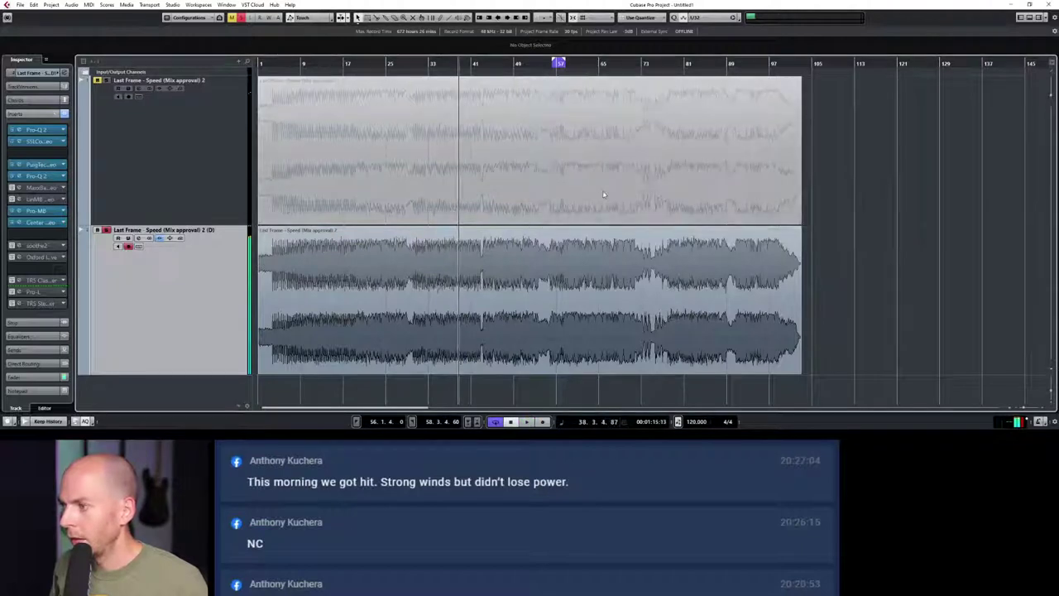
Step: Activate and open the LinMB insert, move its window aside, and adjust the second band's attack and gain while playing from around bar 38
click(31, 199)
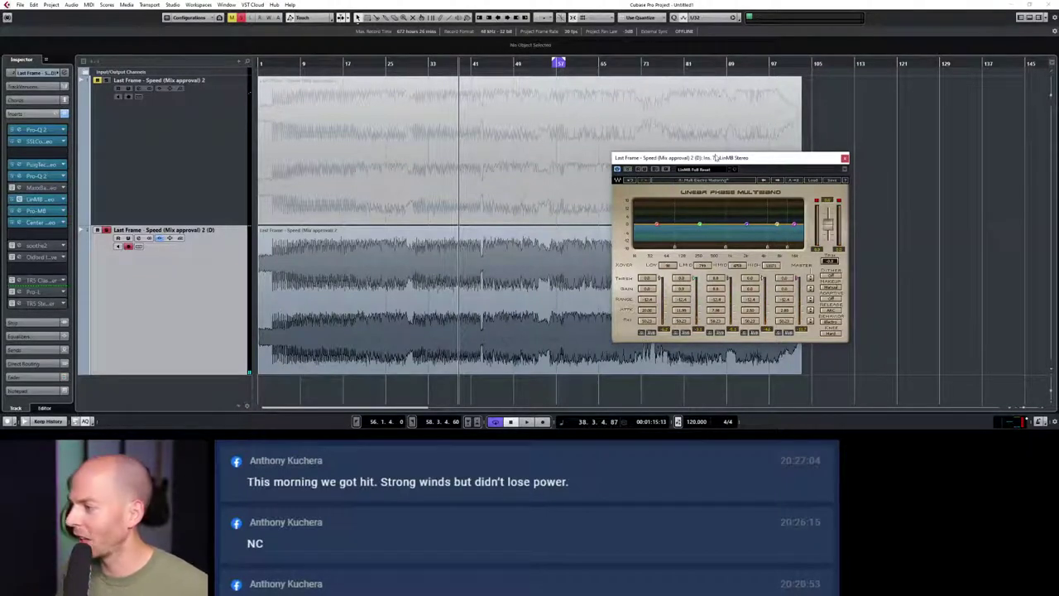
drag(718, 159, 800, 97)
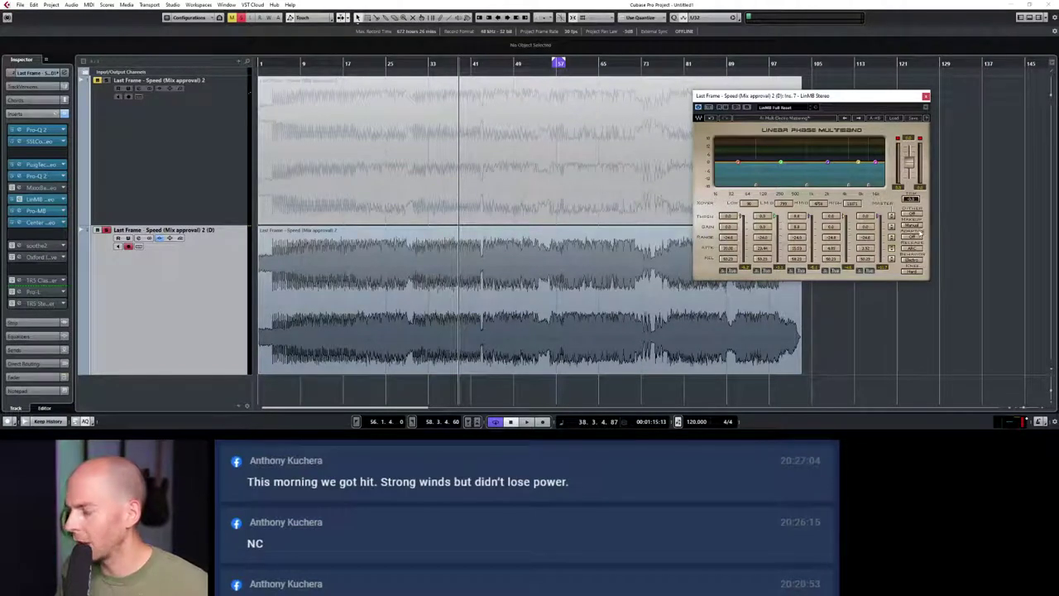
key(space)
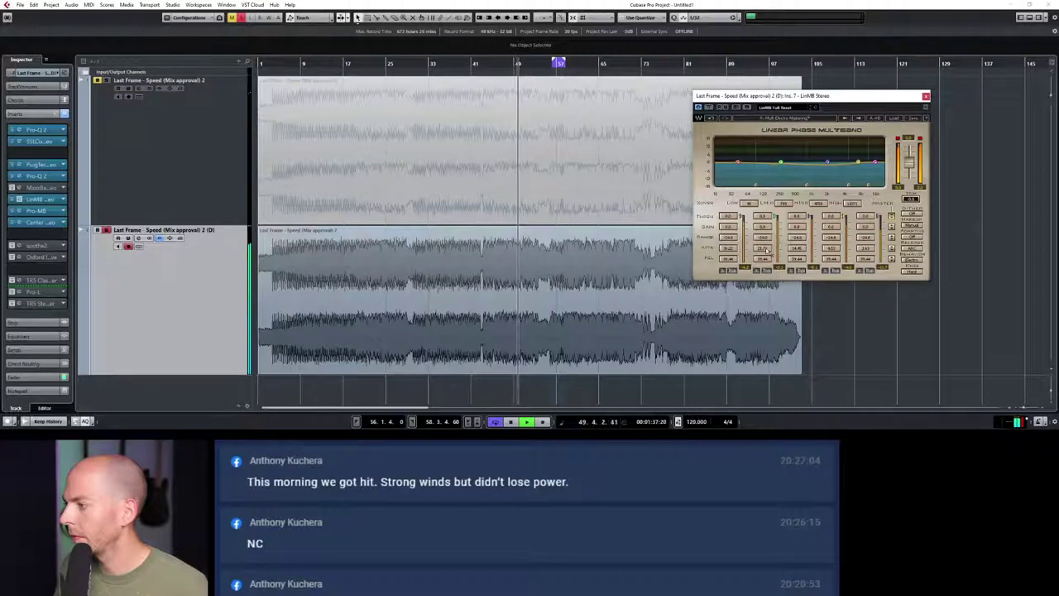
key(space)
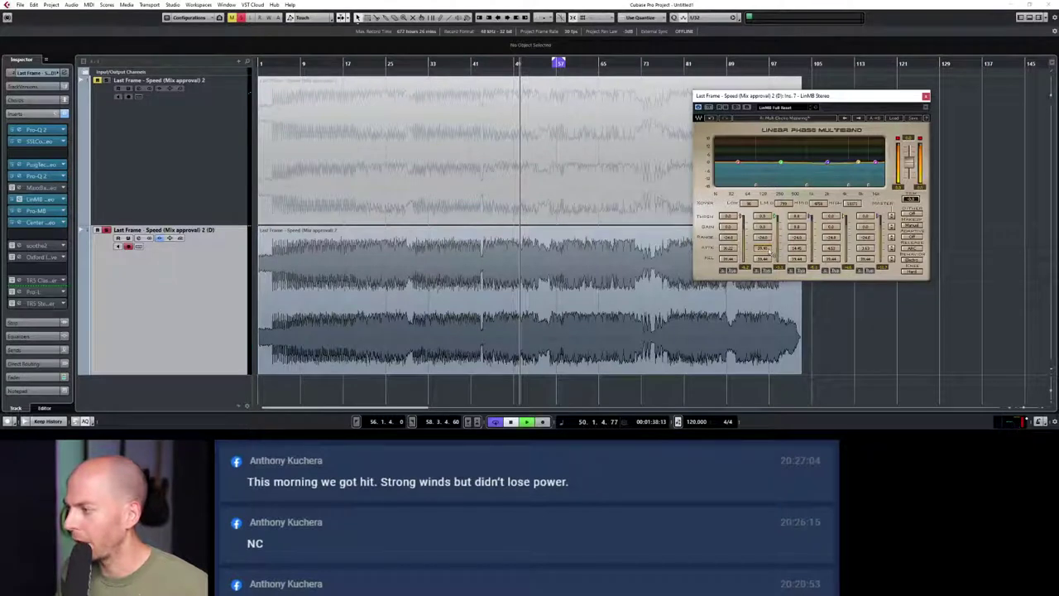
key(space)
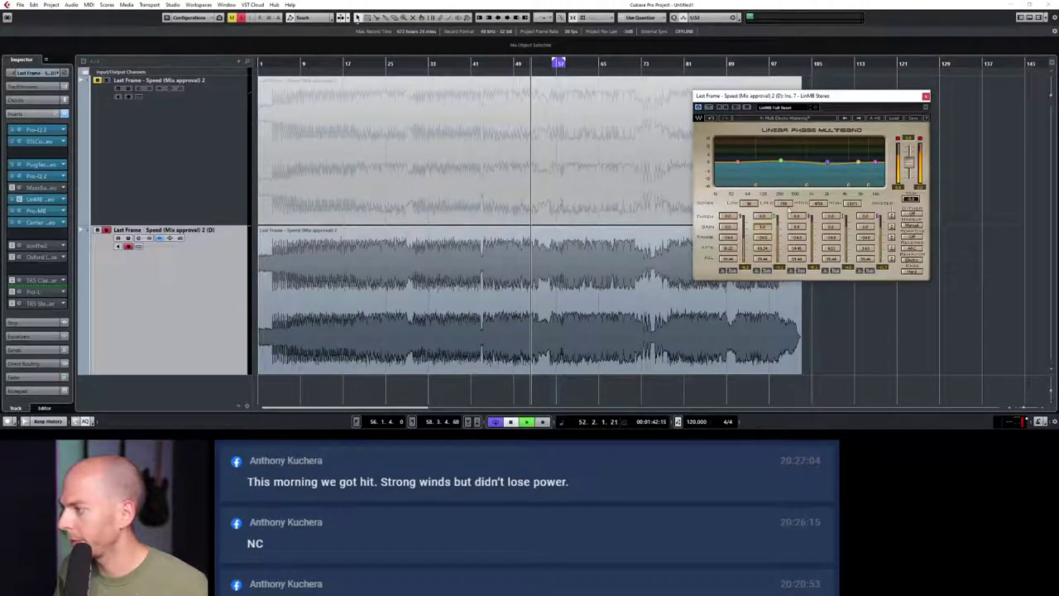
Step: Lower the LinMB crossover frequency between the second and third bands, stopping and resuming playback around bar 52
key(space)
key(space)
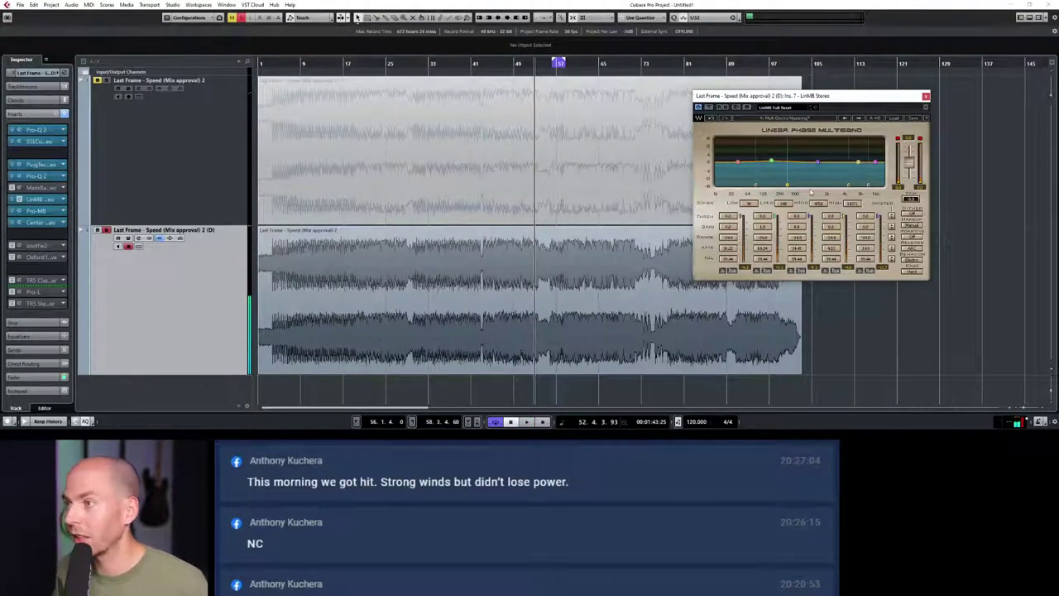
key(space)
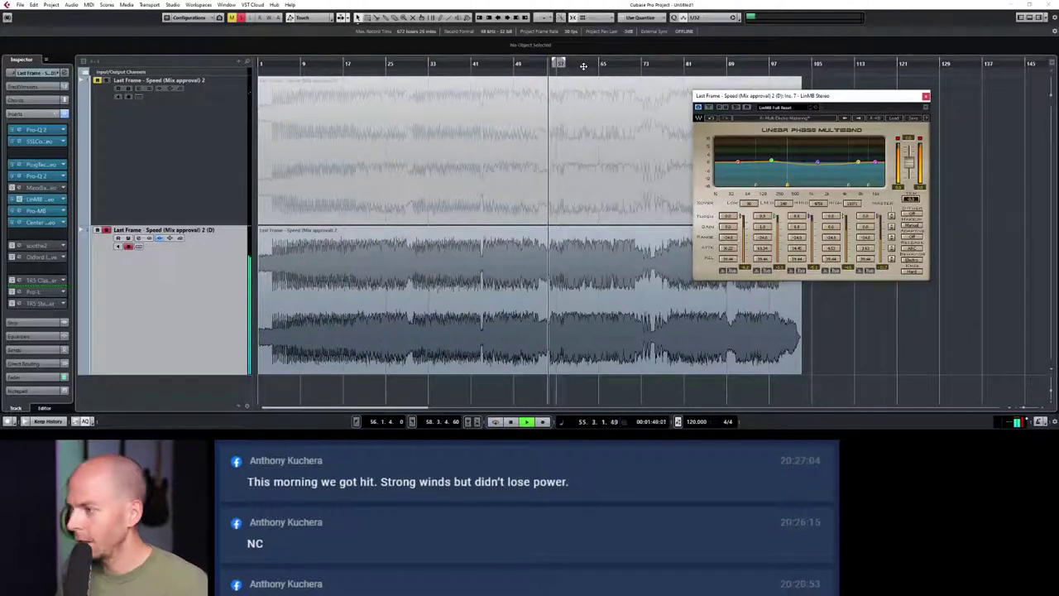
Step: Continue playback from around bar 60, reduce the third LinMB band's range, and close the plug-in
click(574, 64)
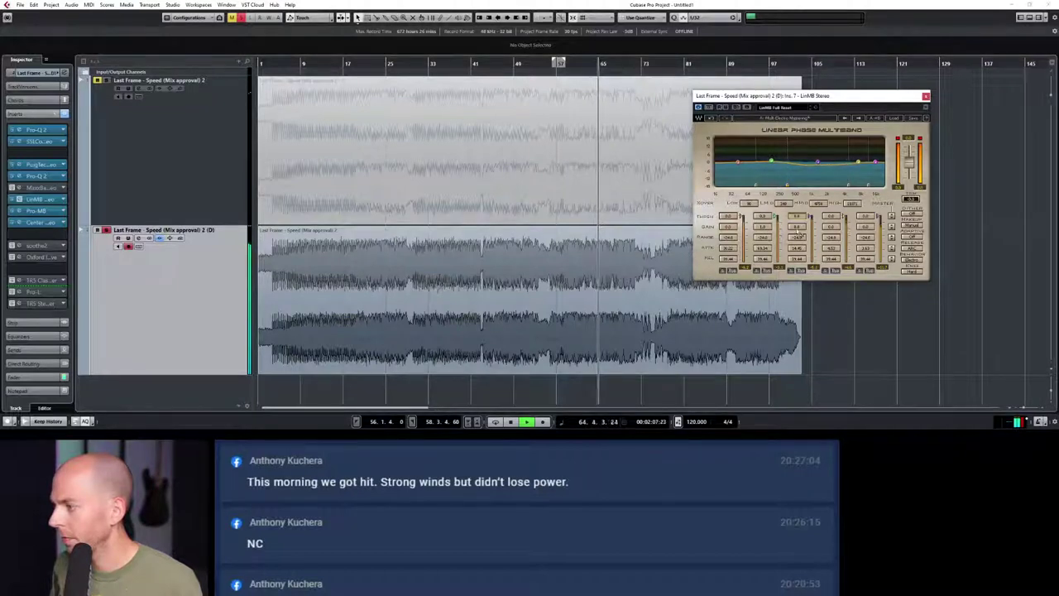
drag(799, 238, 800, 224)
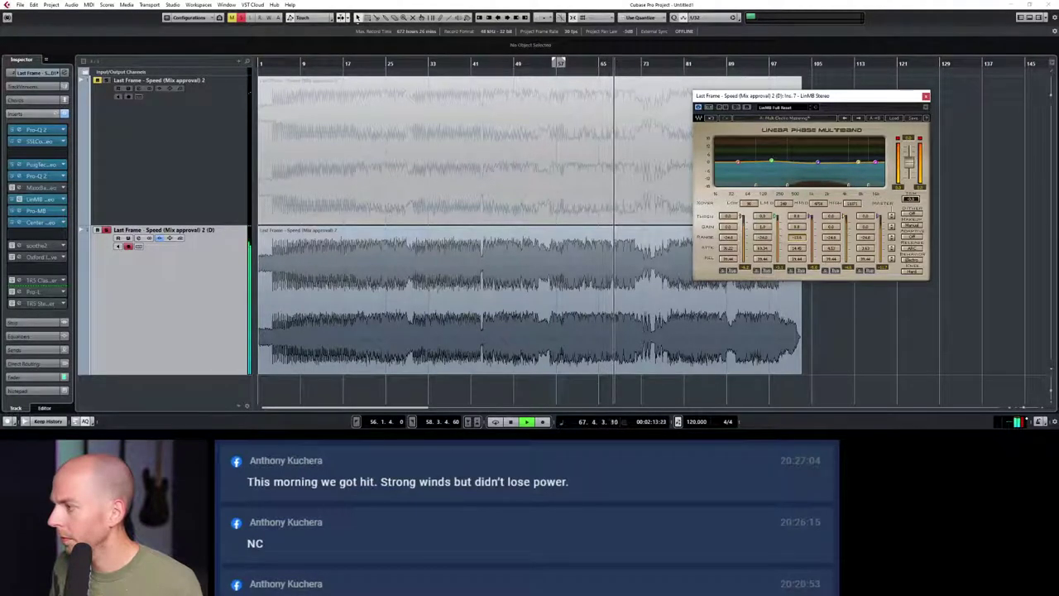
key(space)
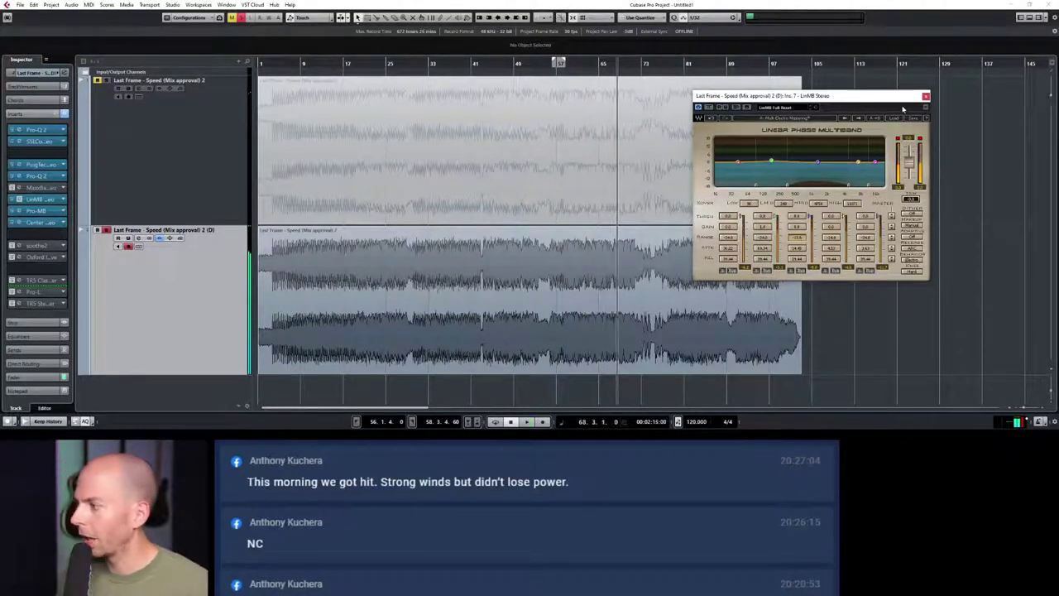
click(926, 97)
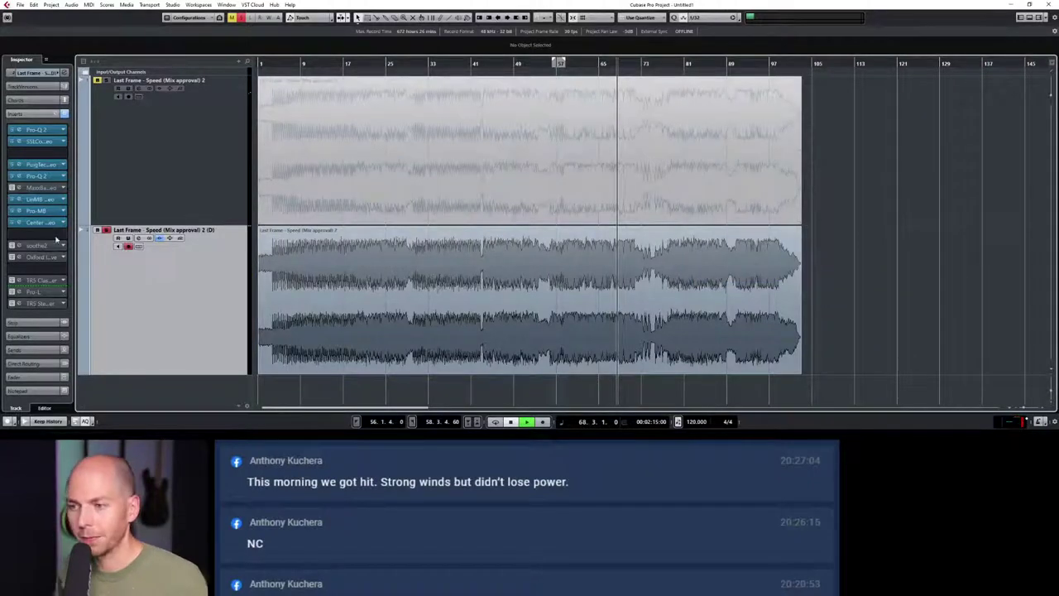
Step: Resume playback from around bar 68, open the soothe2 insert to check its settings, and close it
key(space)
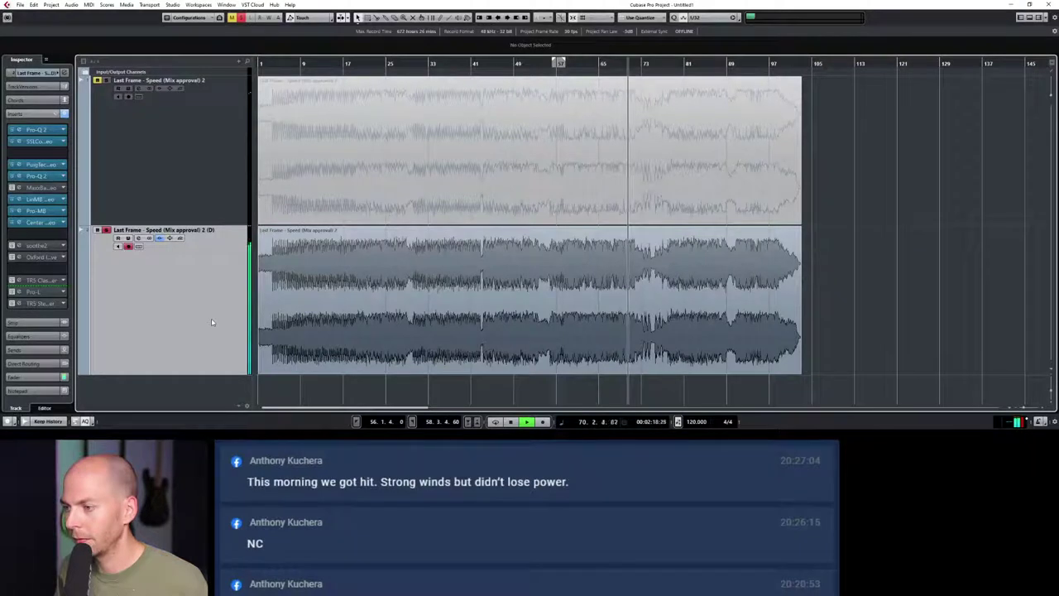
key(space)
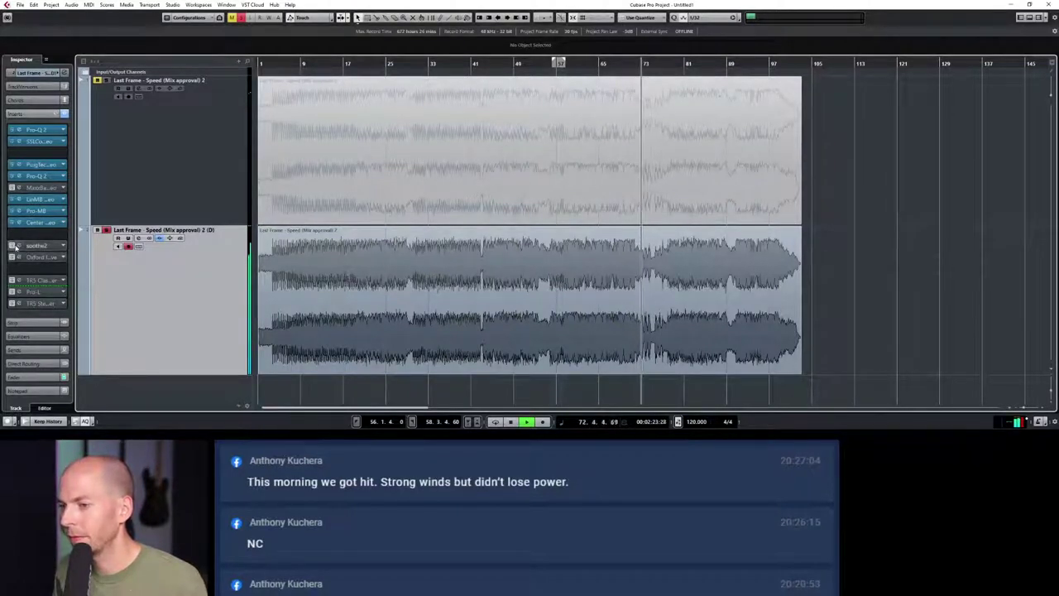
click(41, 245)
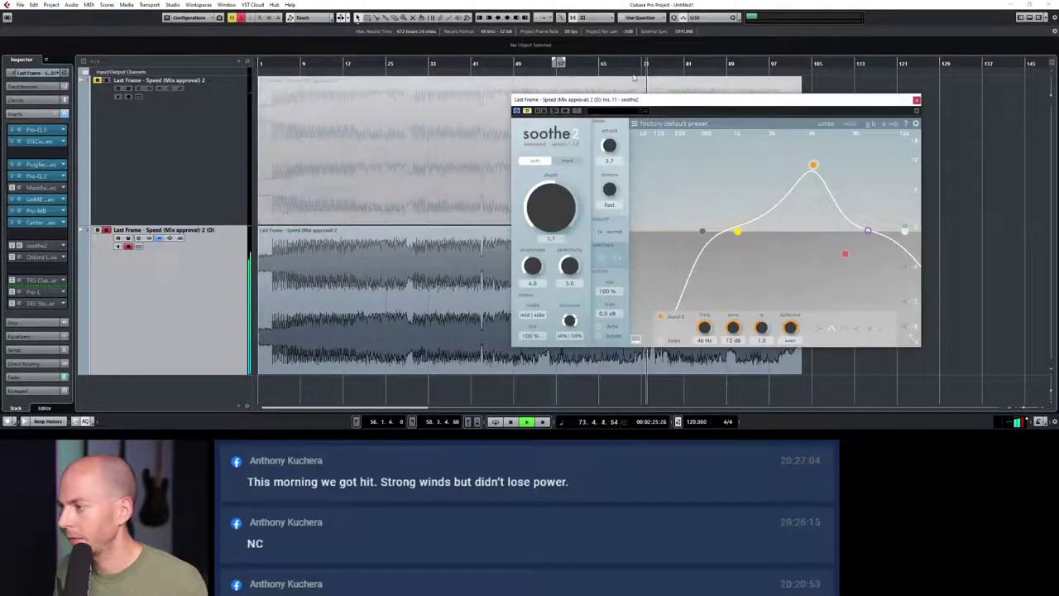
drag(653, 103, 717, 33)
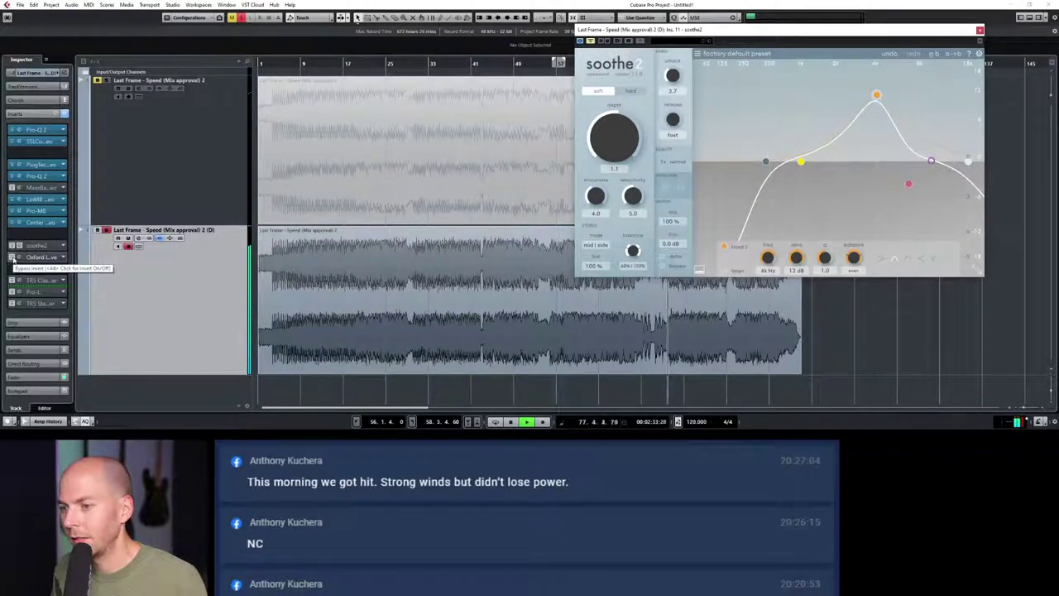
click(980, 30)
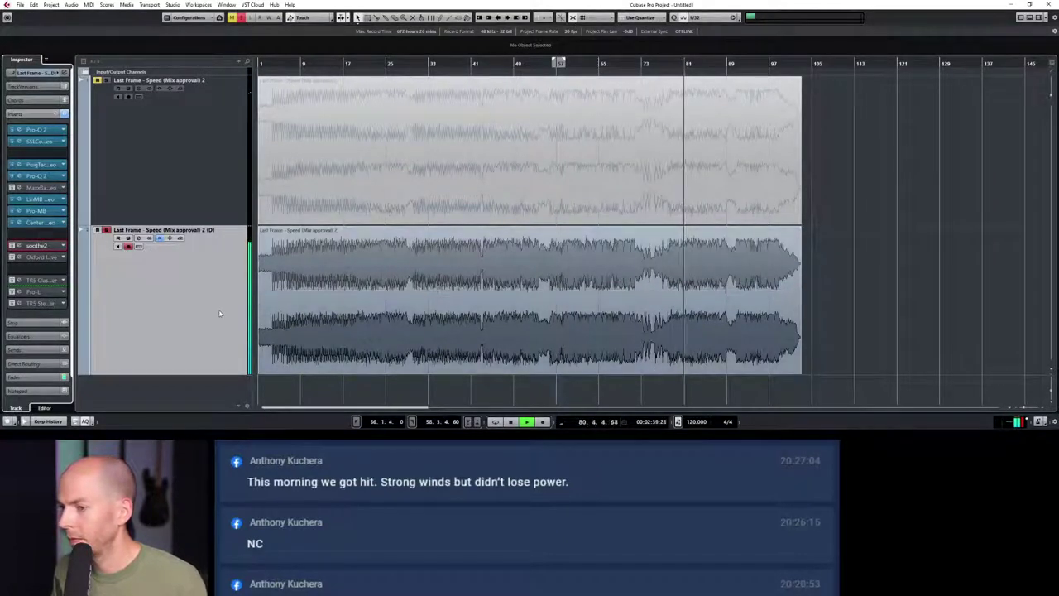
Step: Stop playback, reopen the LinMB insert, readjust the second band's attack, and close the plug-in
key(space)
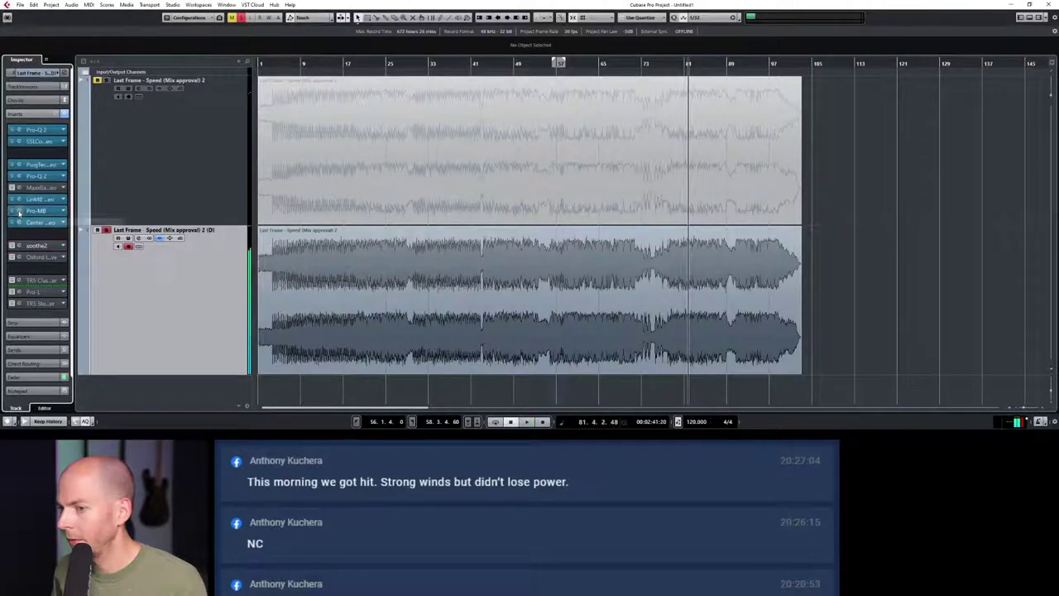
click(37, 200)
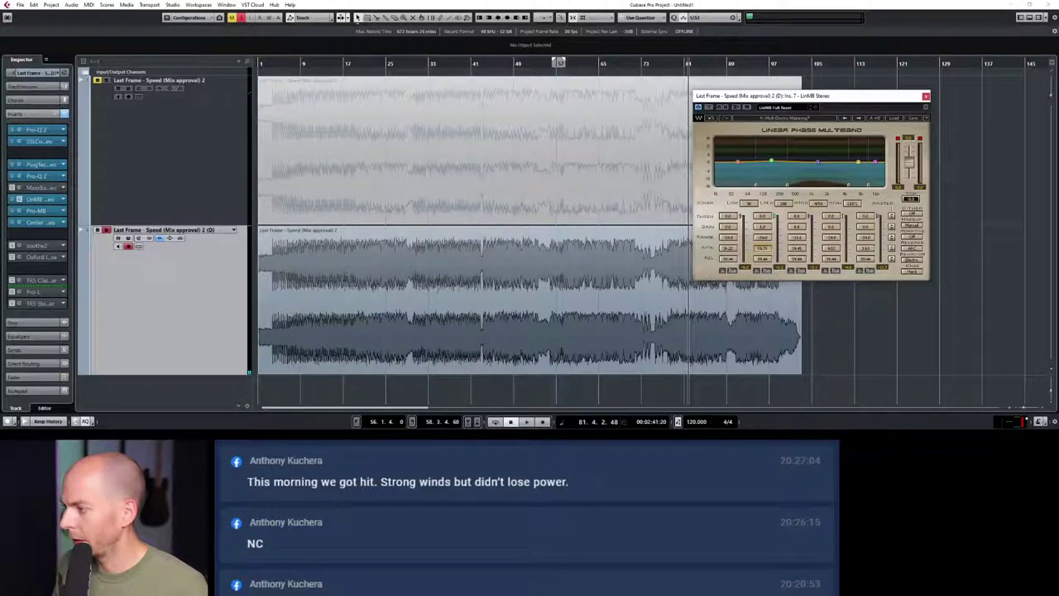
click(926, 96)
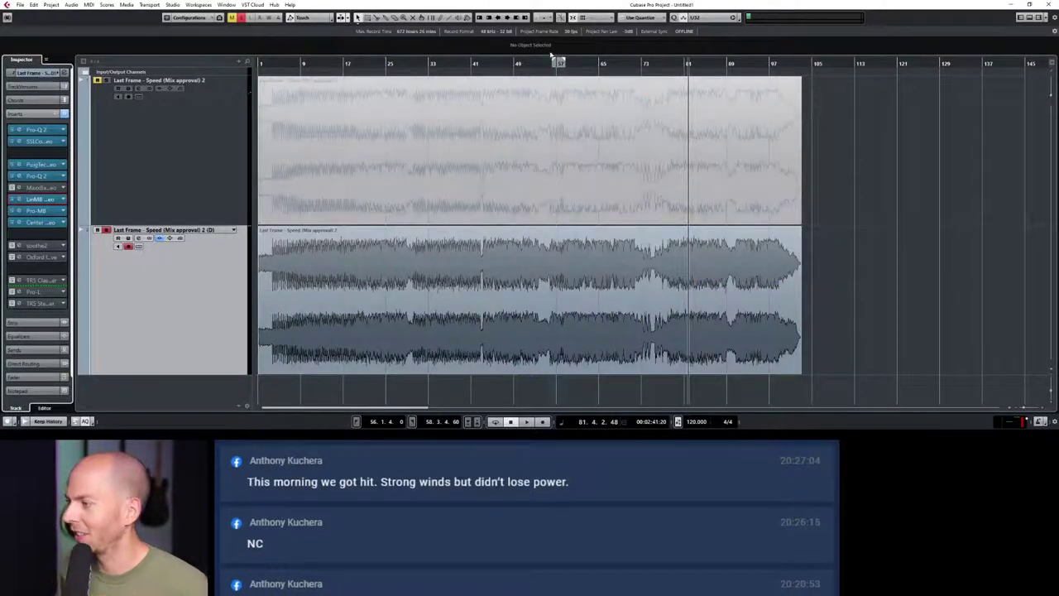
Step: Place the playback position near bar 33, just after the section change, for the next listening pass
drag(506, 62, 369, 64)
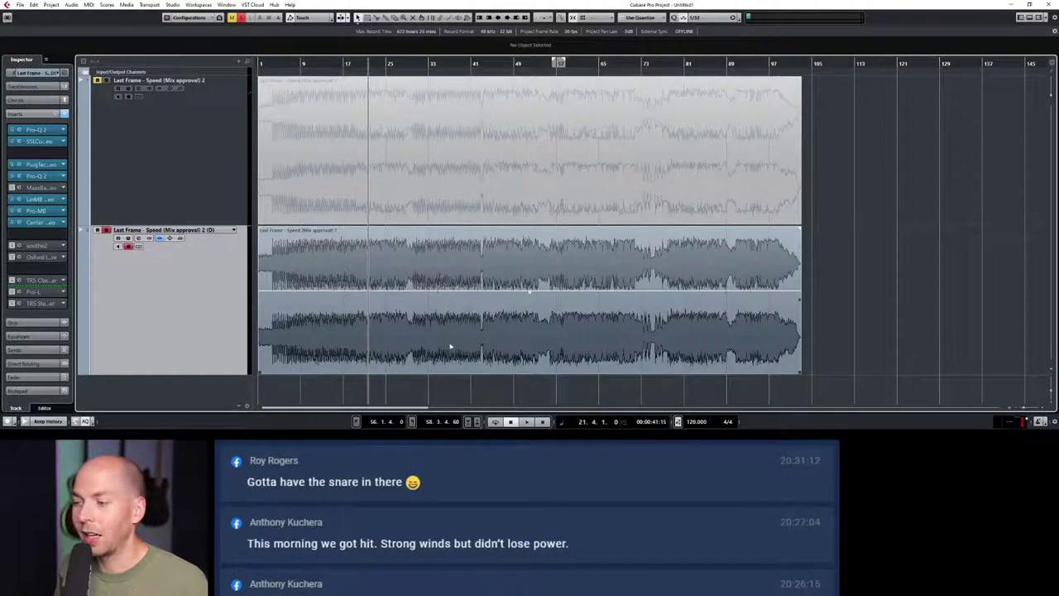
click(418, 63)
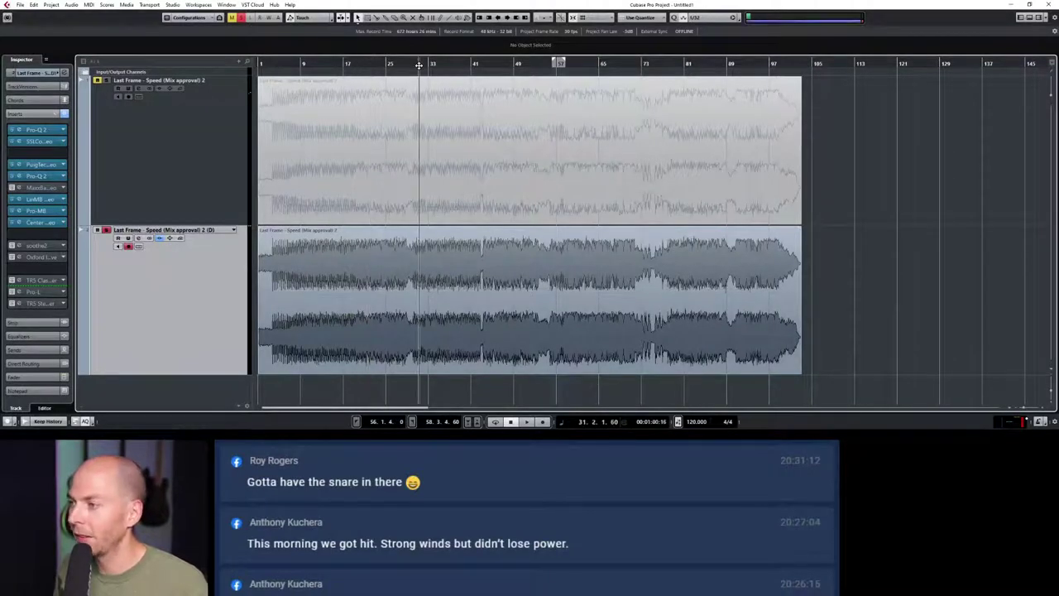
key(space)
key(space)
drag(421, 60, 426, 74)
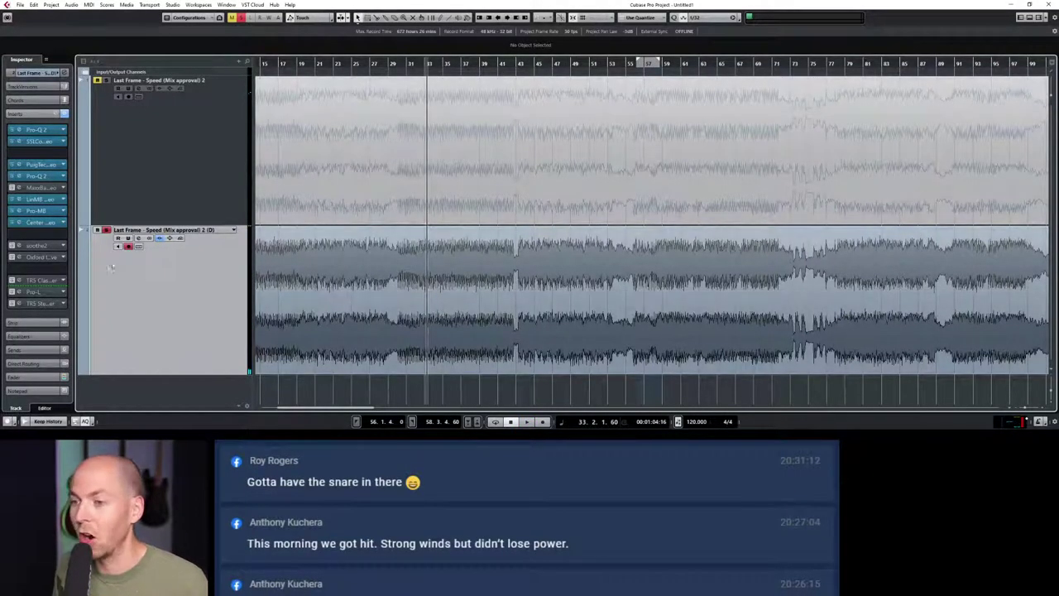
Step: Activate the Oxford Inflator insert, audition it from around bar 33, and place its open window above the waveform
click(21, 258)
key(space)
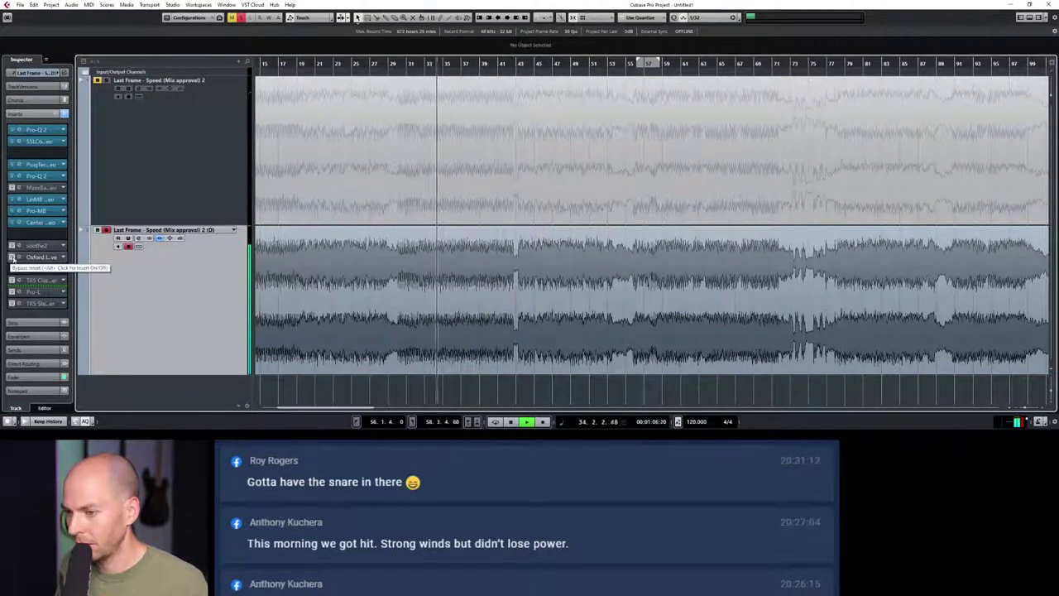
key(space)
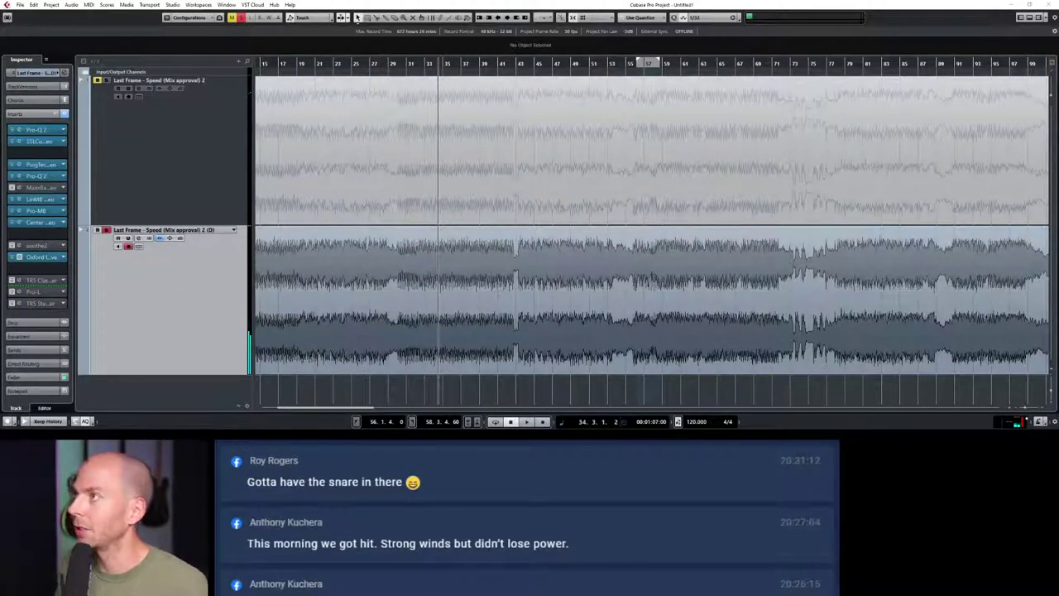
drag(668, 52, 691, 75)
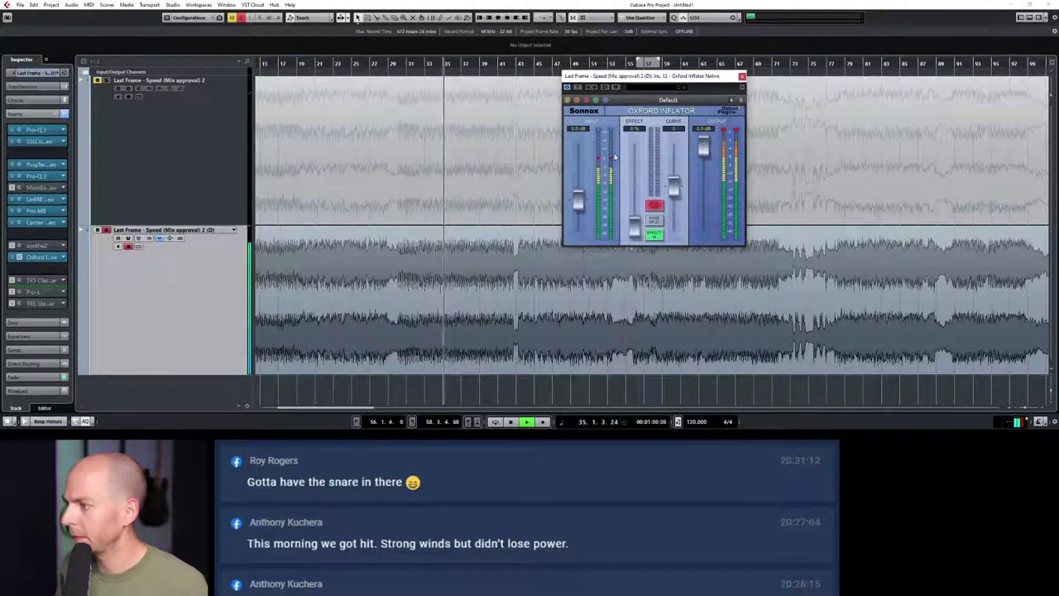
Step: Set the Oxford Inflator to 1.44 dB input, 100% effect, a curve of -50 and about -2.3 dB output, with 0 dB clipping on
click(654, 205)
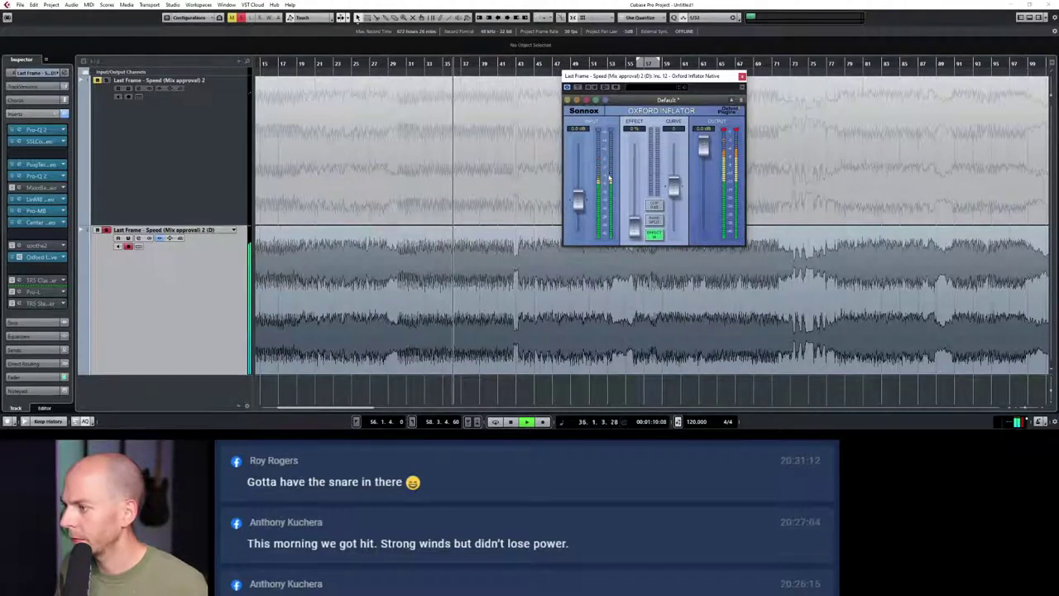
drag(578, 201, 579, 193)
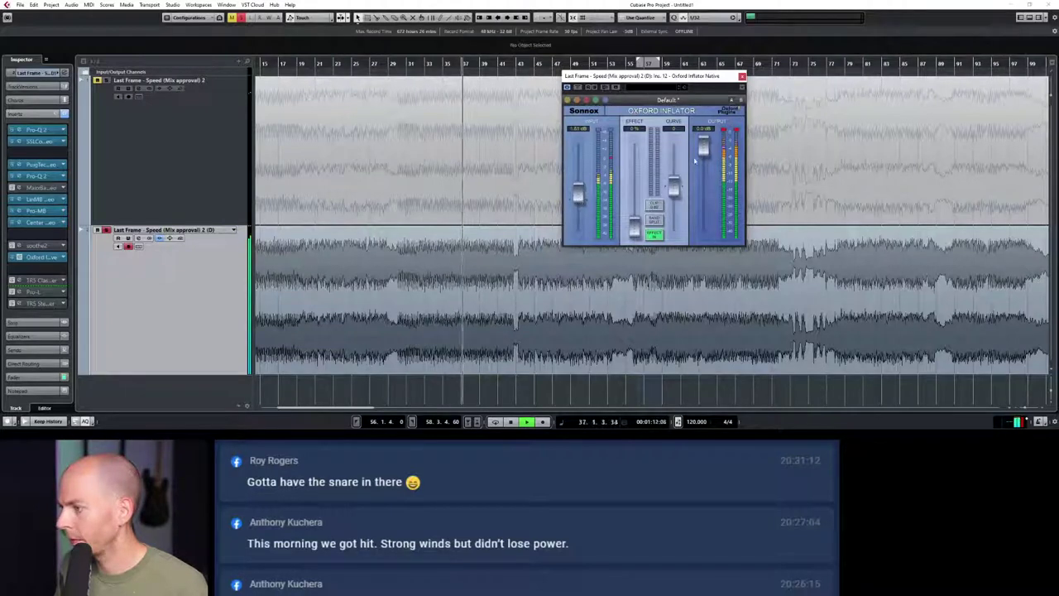
drag(709, 150, 709, 163)
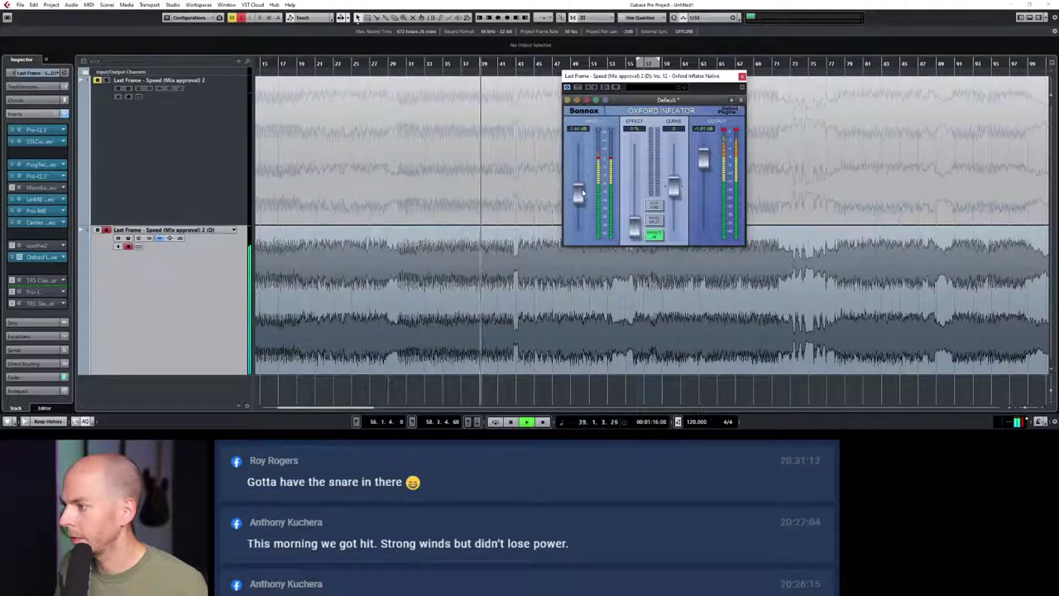
drag(702, 162, 700, 171)
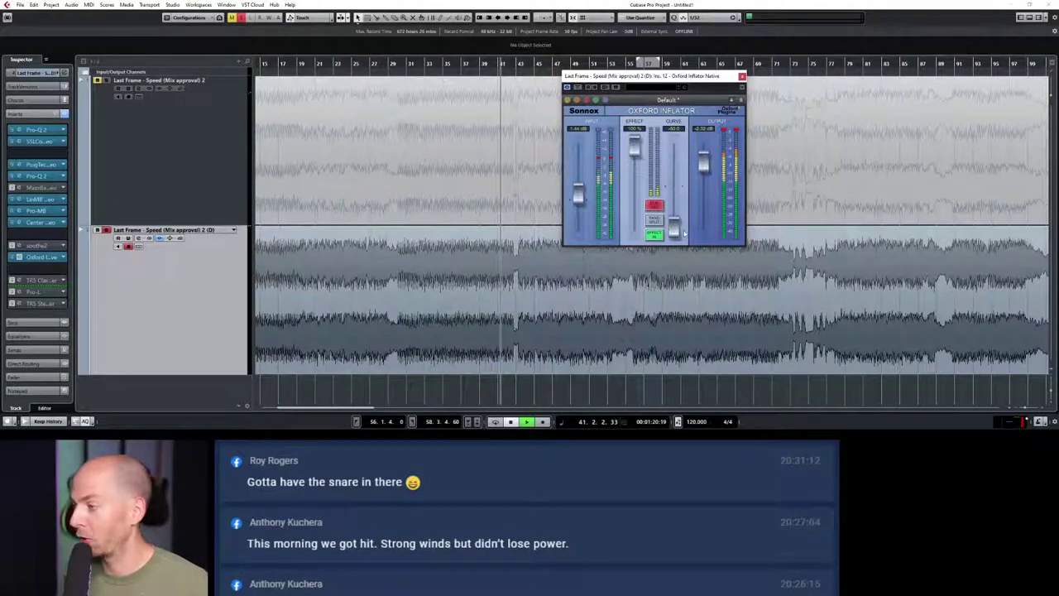
mouse_move(684, 234)
mouse_down()
mouse_move(684, 201)
mouse_move(675, 231)
mouse_up()
key(space)
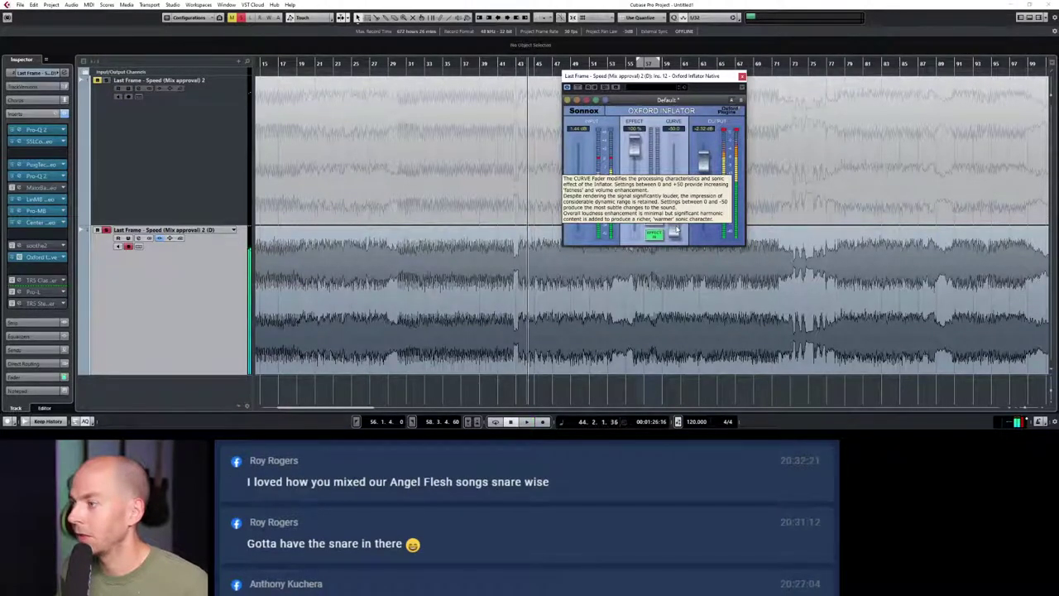
Step: Move the Inflator window aside and play from around bar 44, raising the curve, trimming the output to about -2.4 dB and slightly reducing the effect
drag(648, 77, 400, 88)
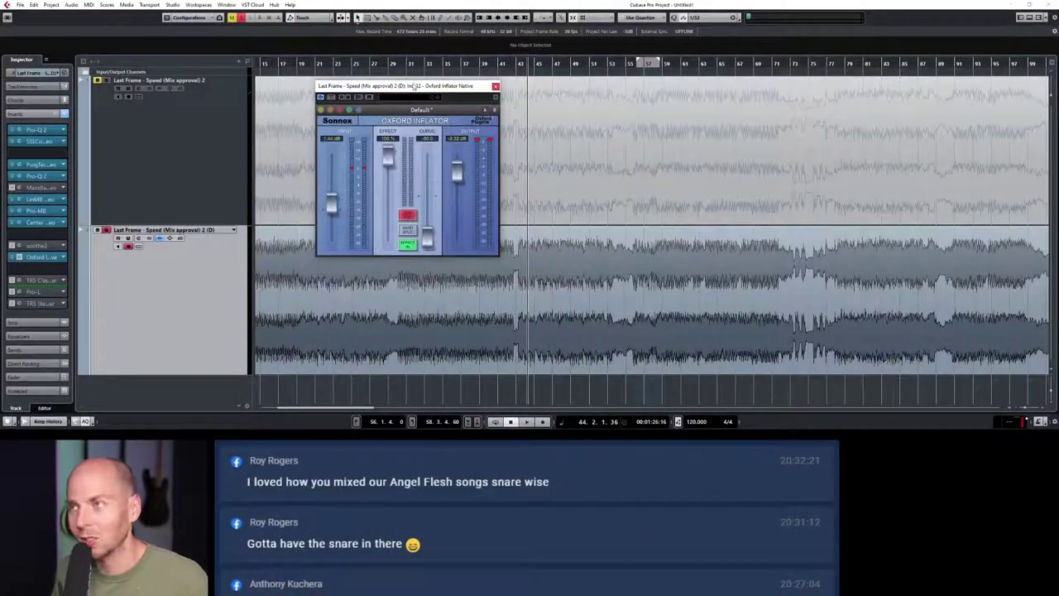
key(space)
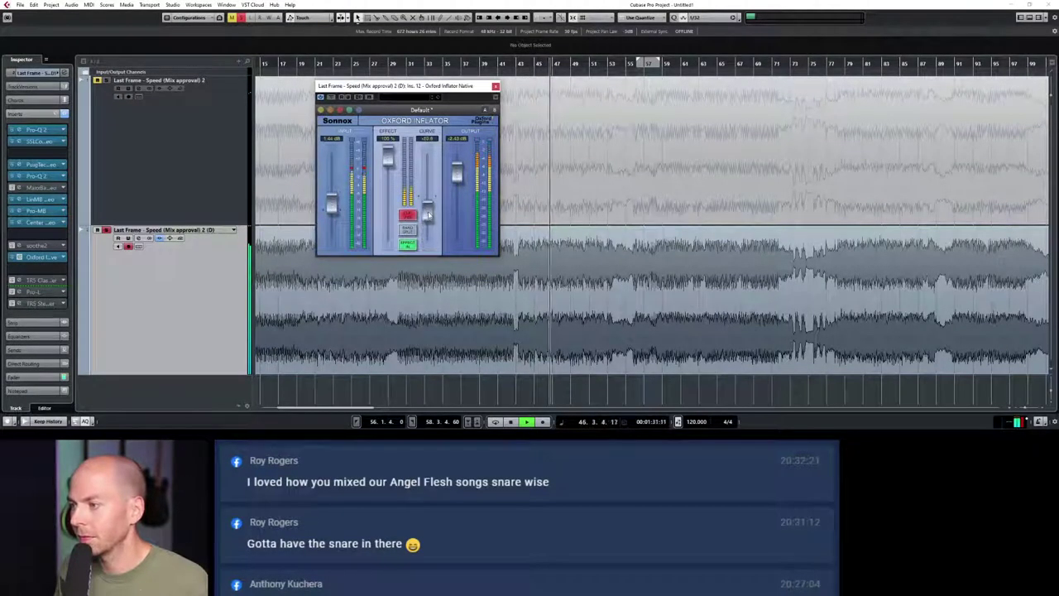
drag(427, 217, 429, 225)
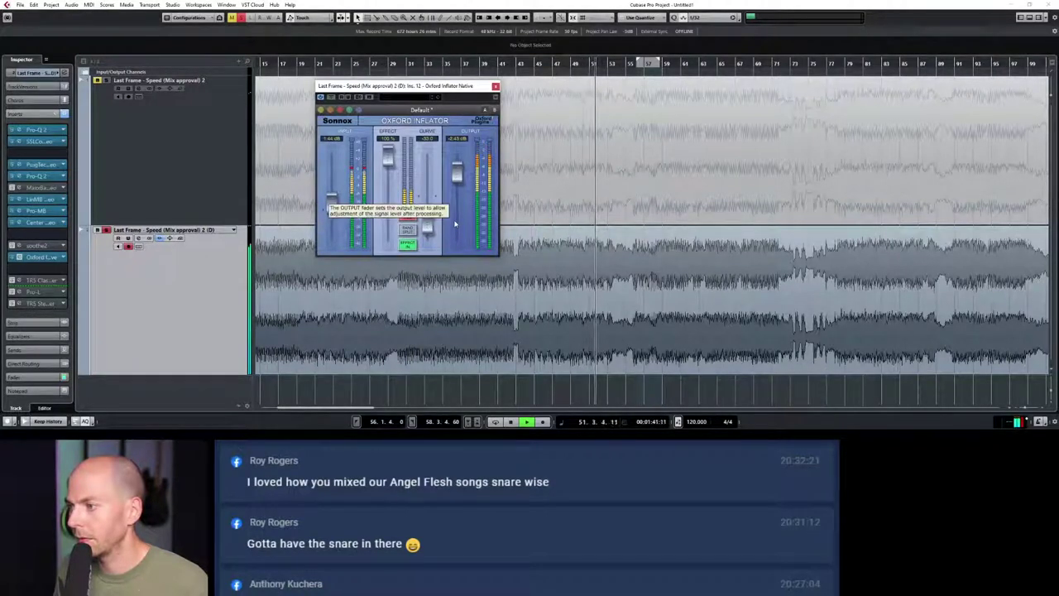
key(space)
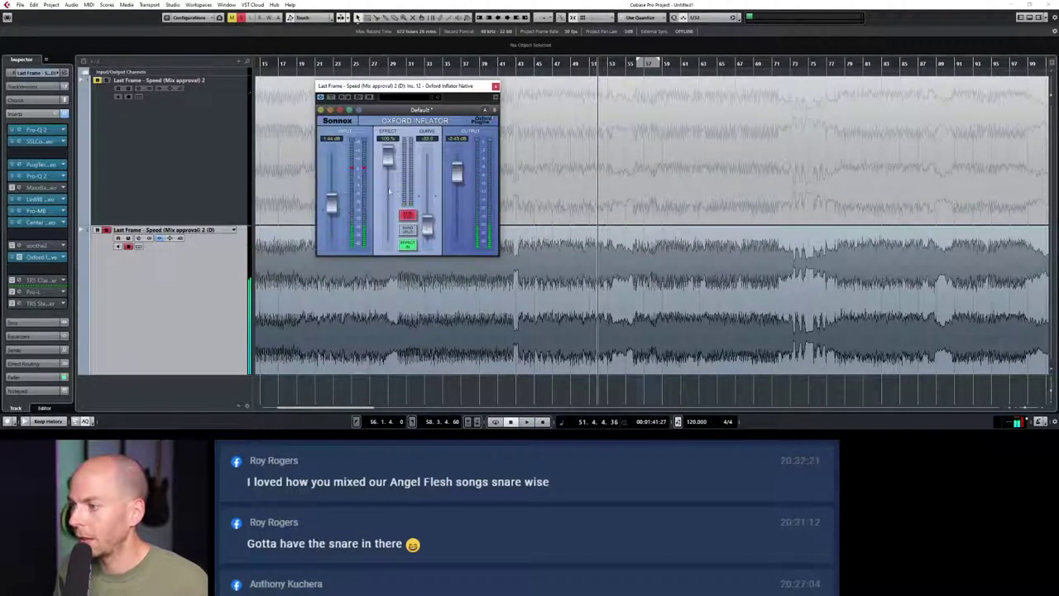
key(space)
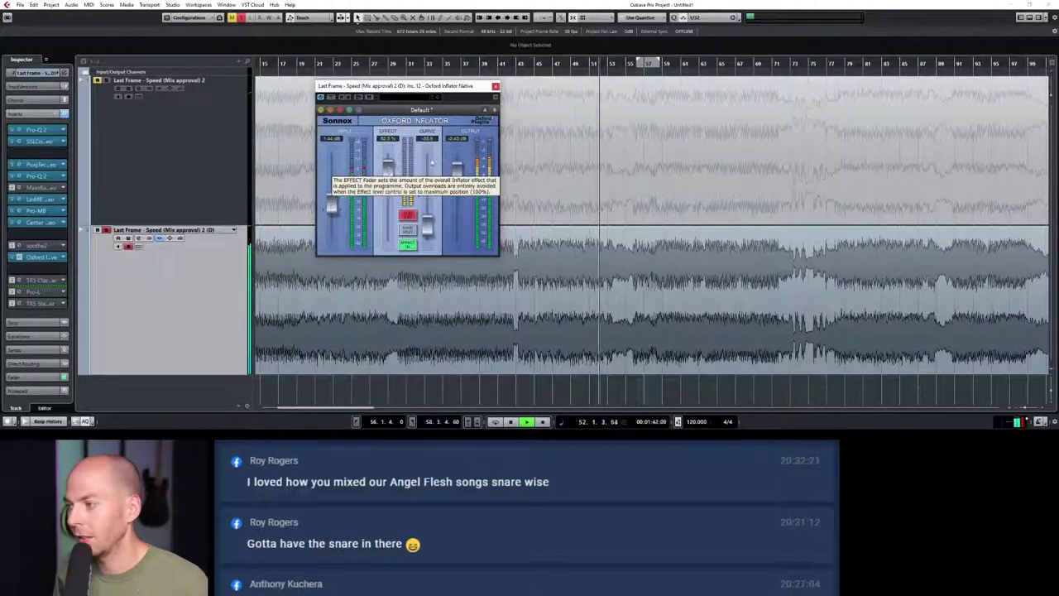
Step: Play from around bars 61 and 64, comparing the Oxford Inflator's processed sound with its bypassed sound
click(685, 63)
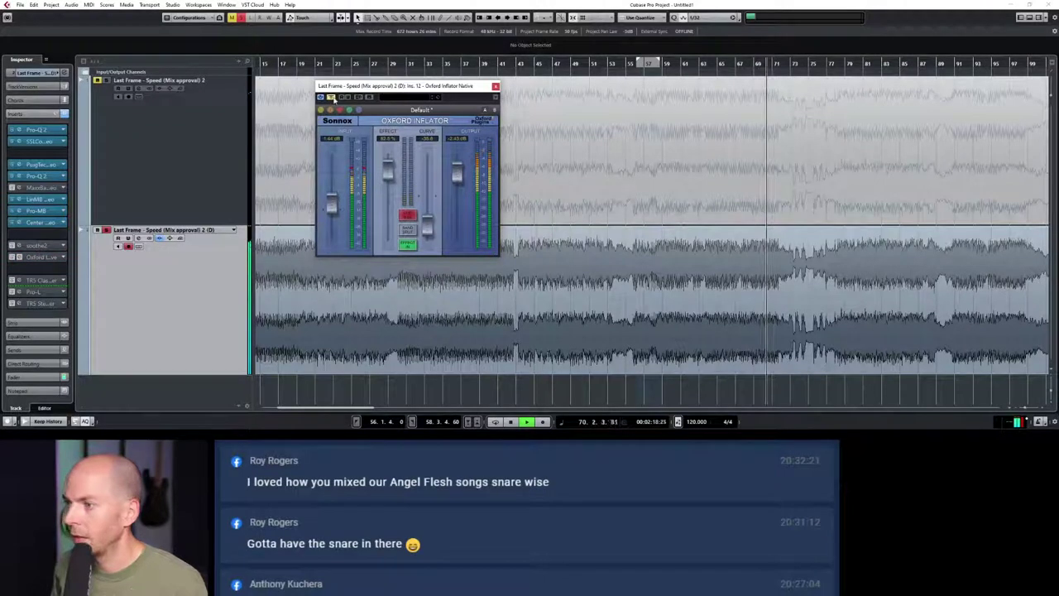
key(space)
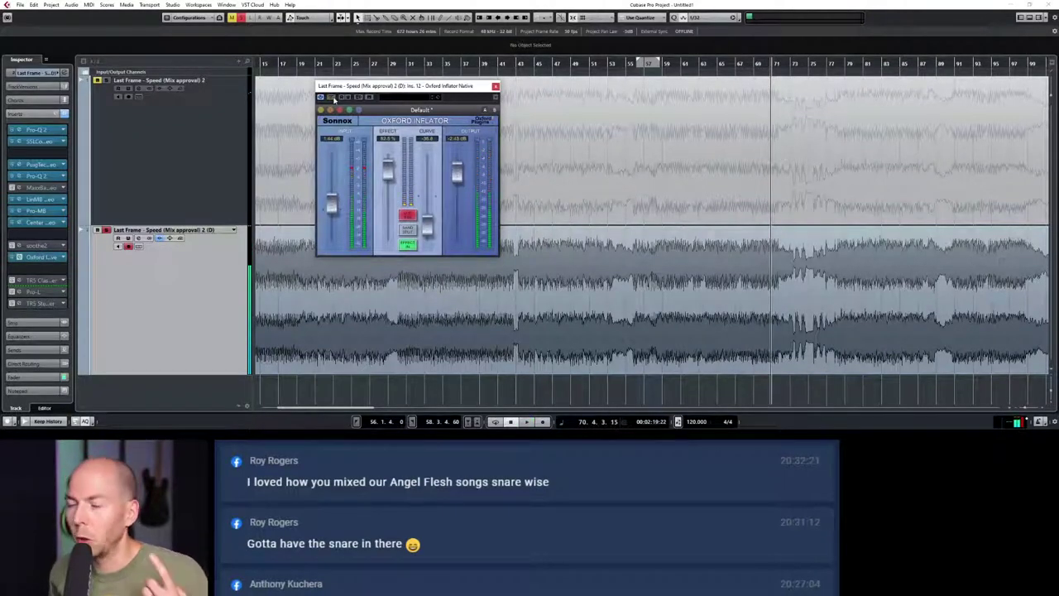
drag(334, 99, 407, 104)
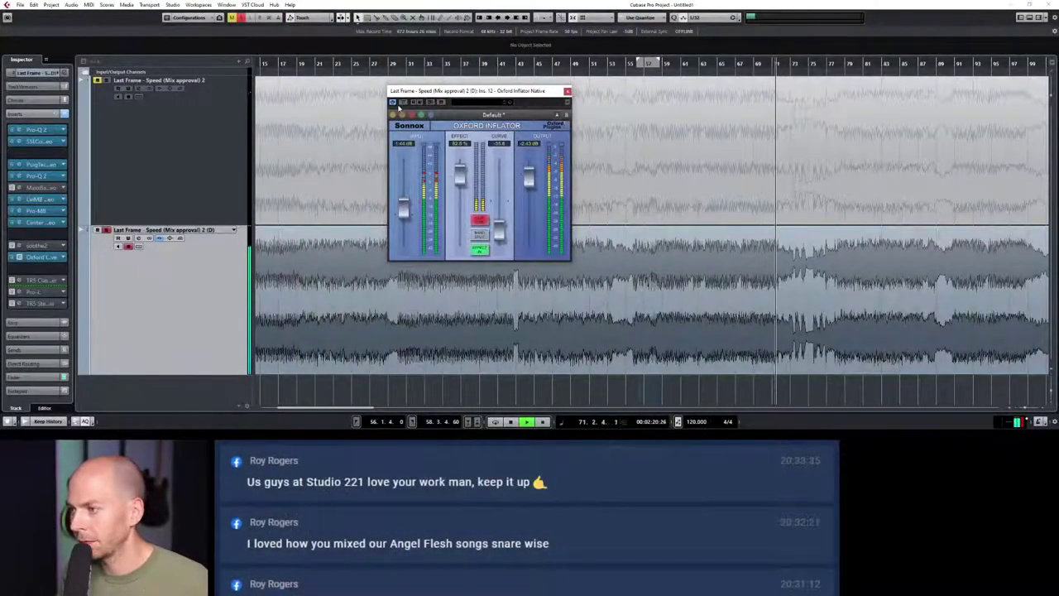
click(717, 64)
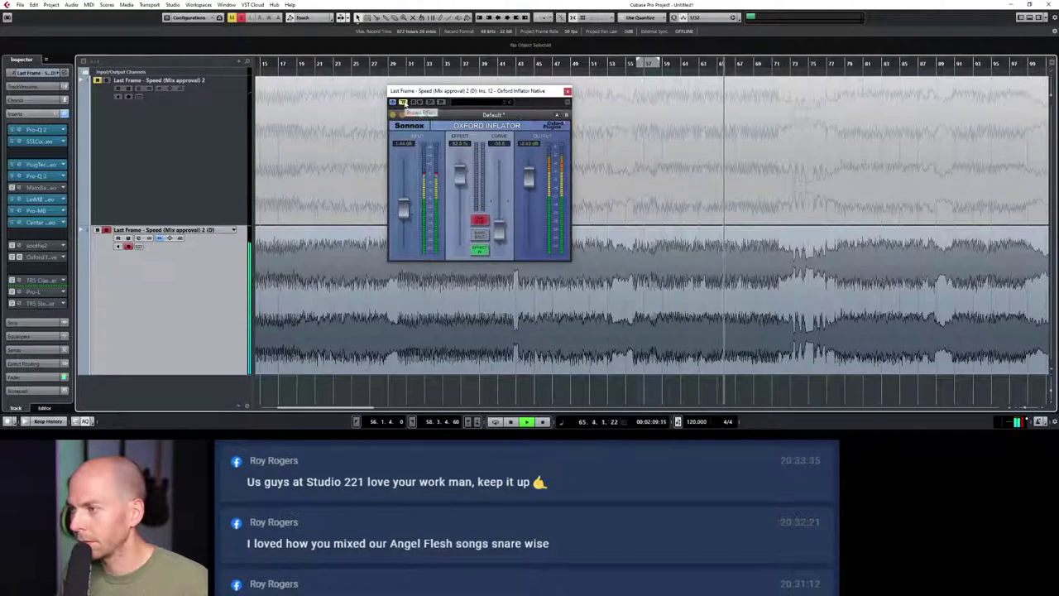
click(403, 102)
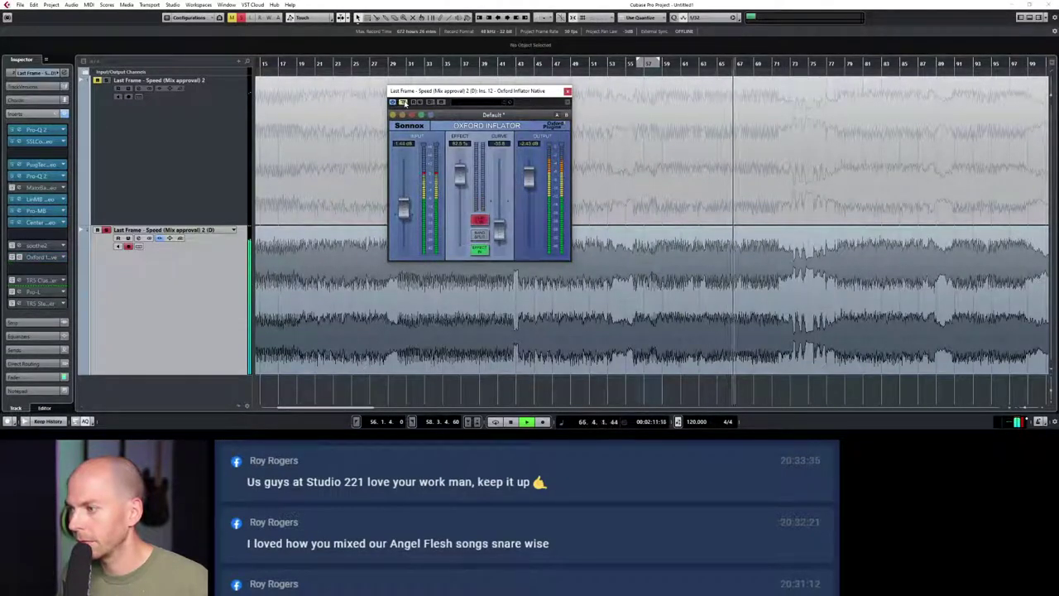
click(403, 102)
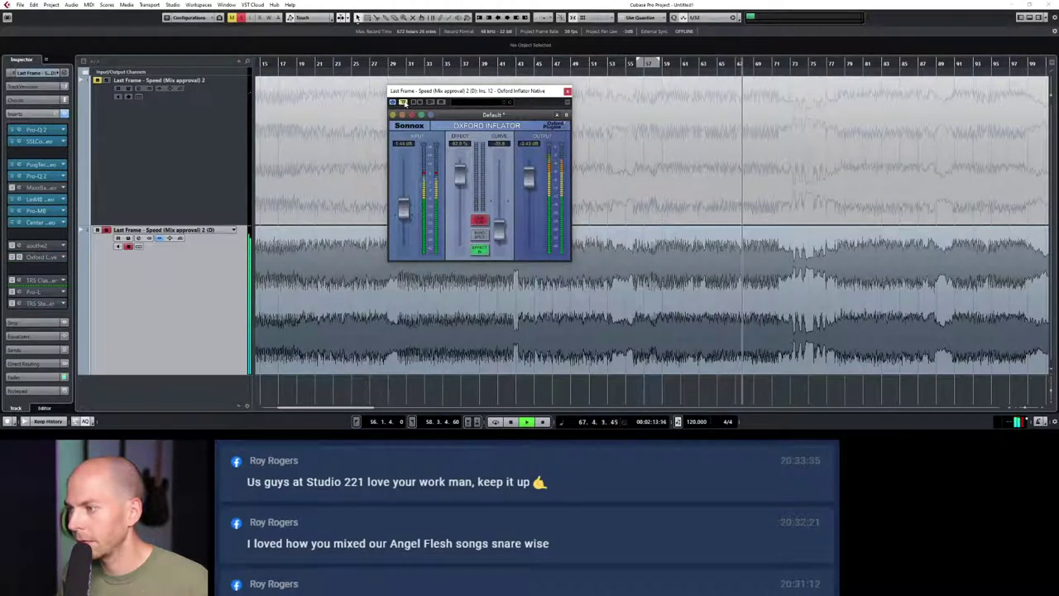
click(403, 102)
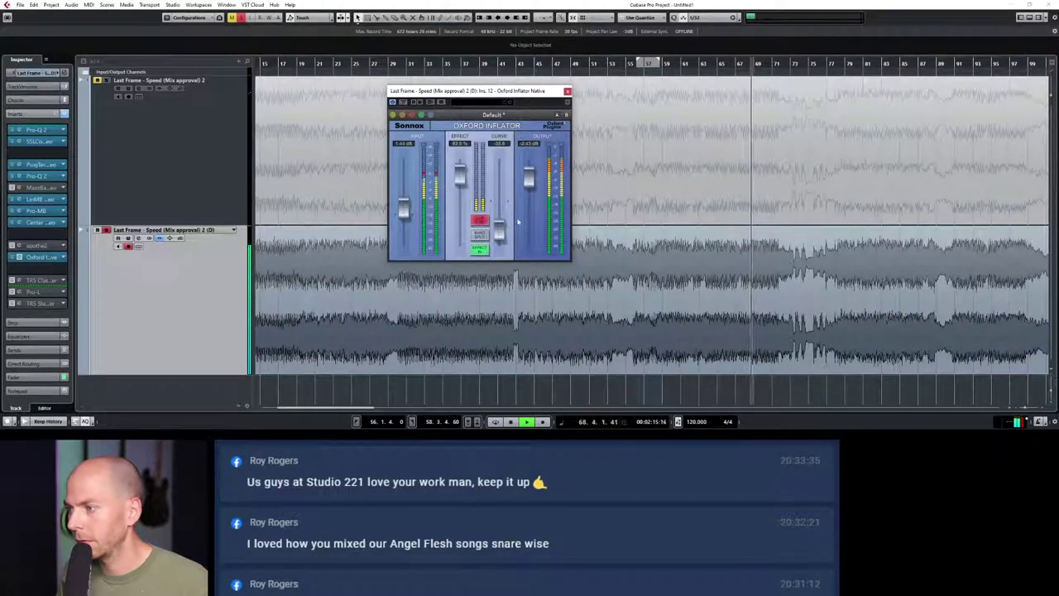
Step: Raise the Inflator's curve slightly, lower its effect amount, check the change against bypass, and close the plugin with the insert active
drag(500, 230, 504, 225)
drag(454, 191, 463, 188)
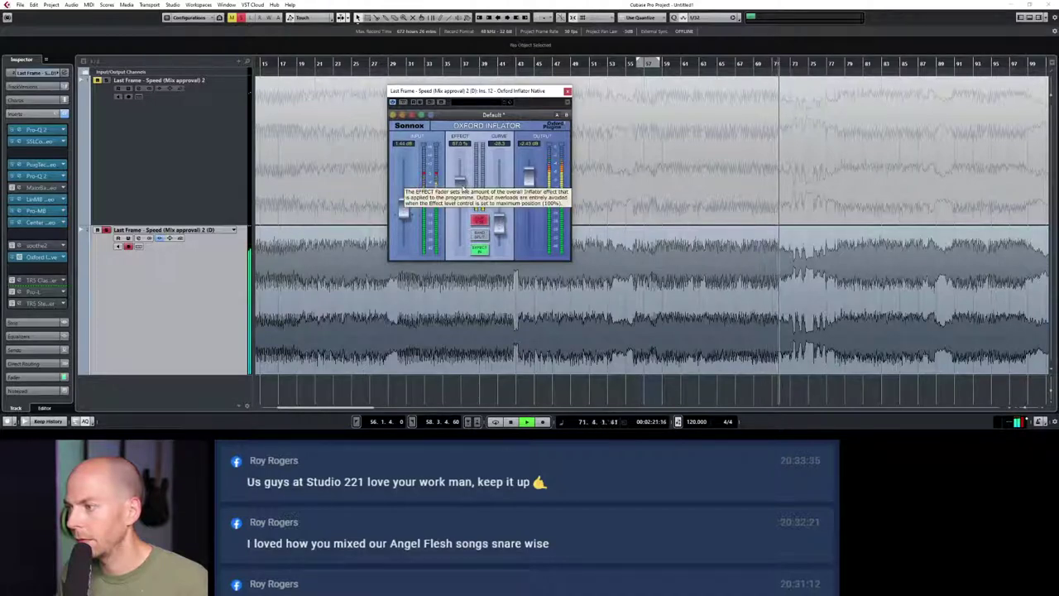
click(403, 102)
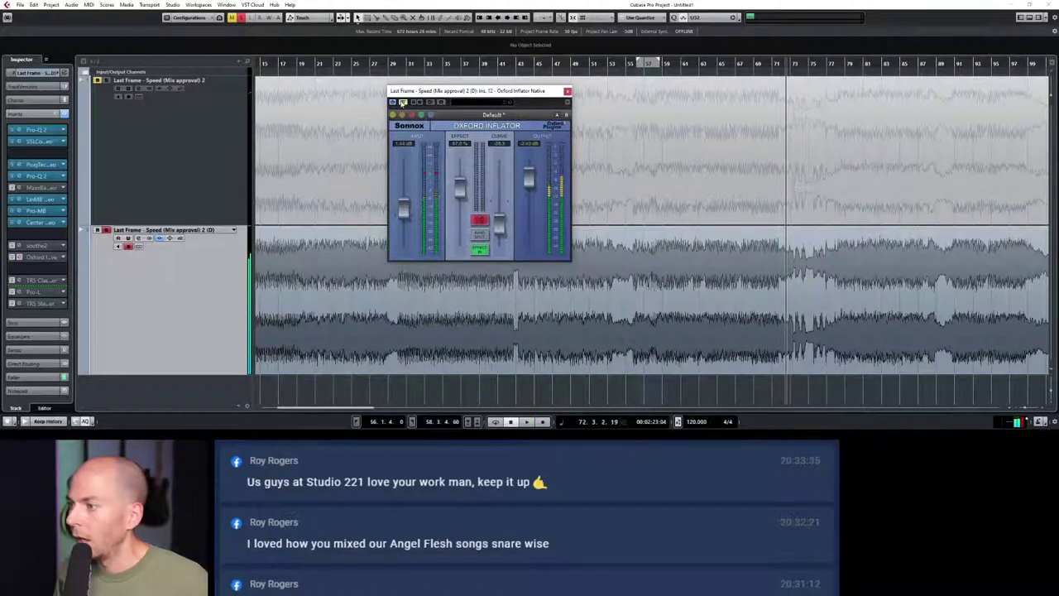
click(567, 90)
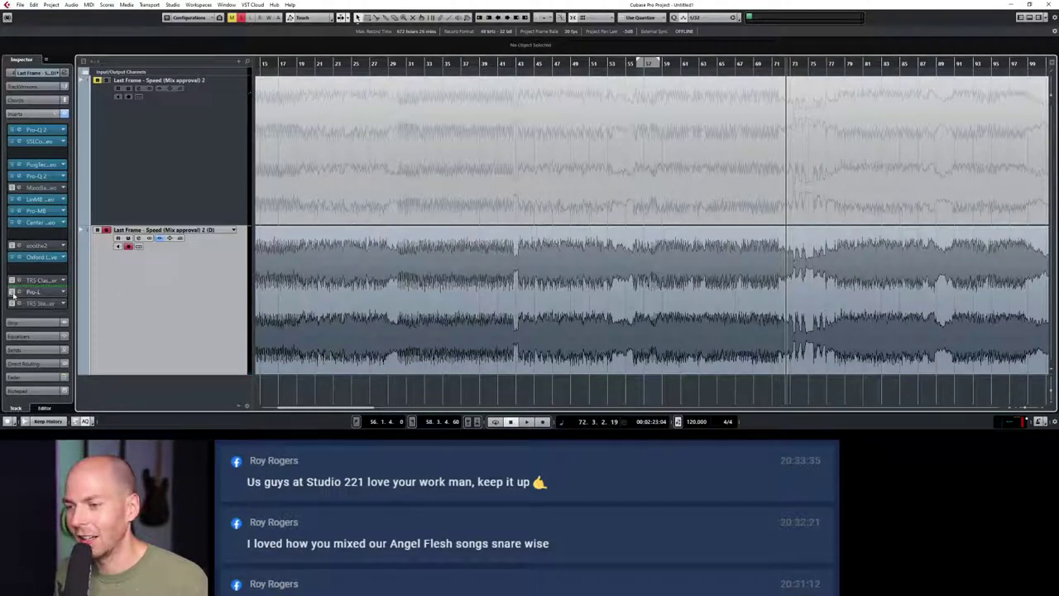
Step: Open and activate the soothe2 insert, place its window over the waveform, and audition it around bars 73 and 79
click(31, 246)
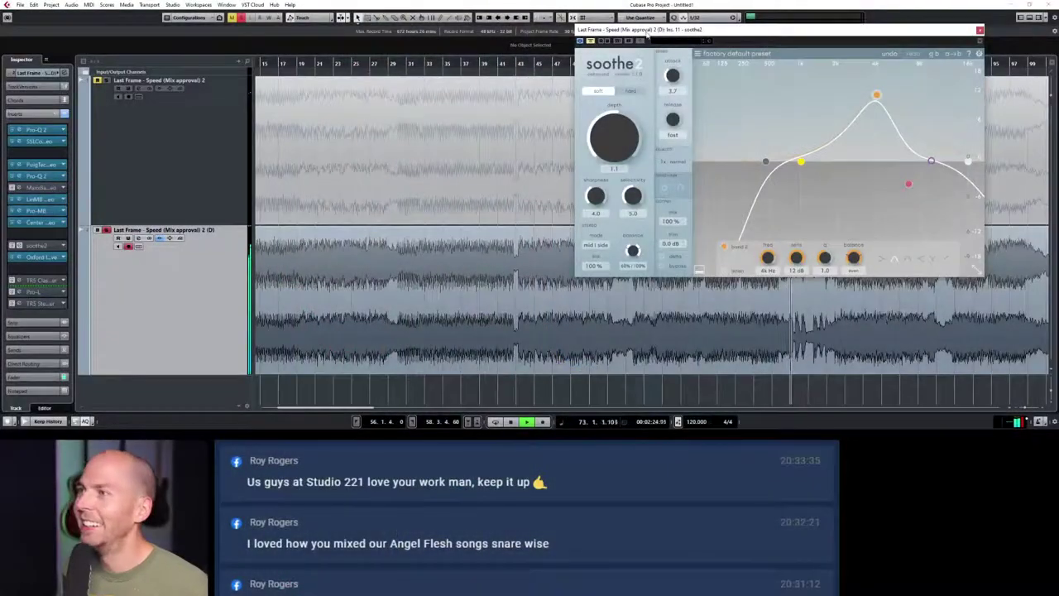
drag(647, 36, 585, 96)
key(space)
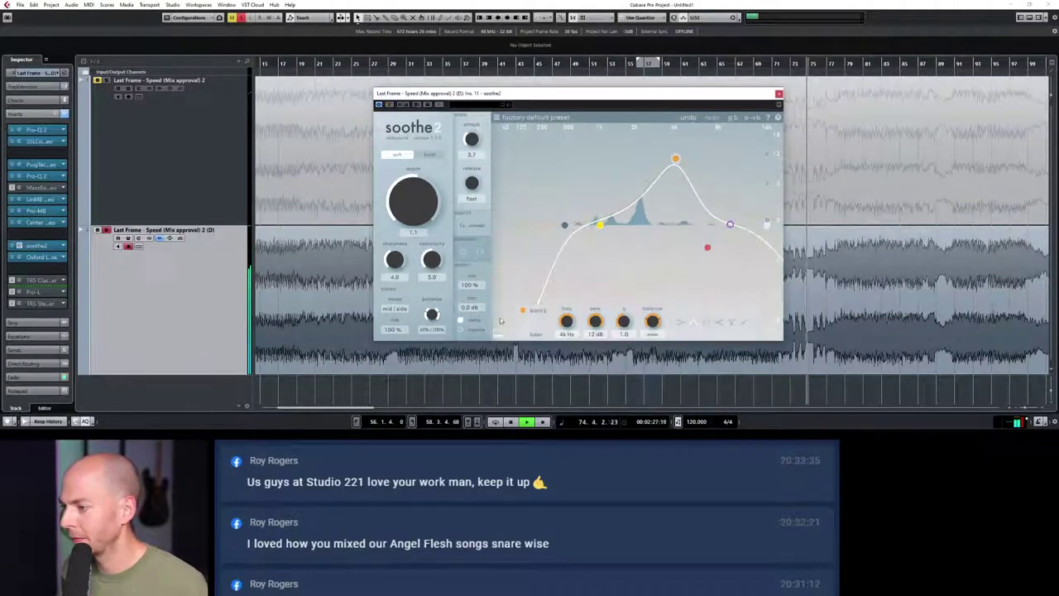
click(847, 64)
key(space)
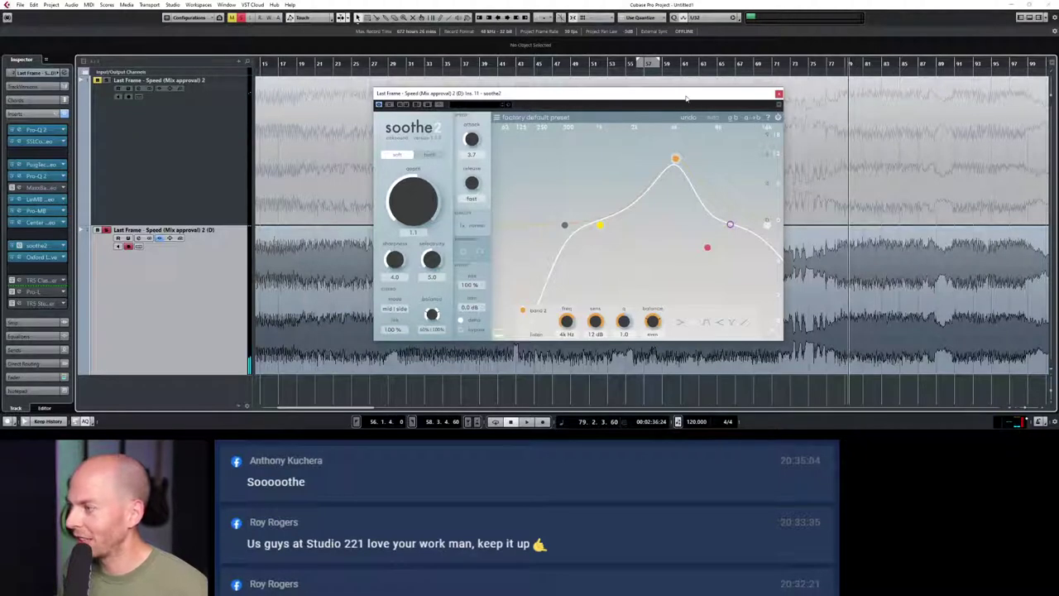
Step: Reposition the soothe2 window and audition its delta signal from around bar 79 with the 4 kHz band raised 12 dB
drag(686, 99, 601, 70)
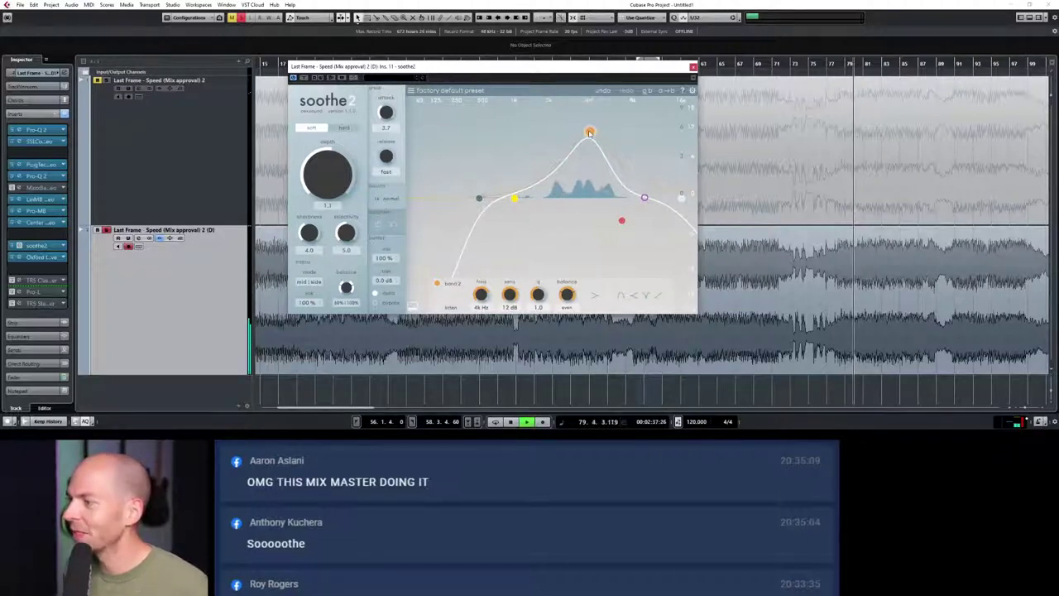
key(space)
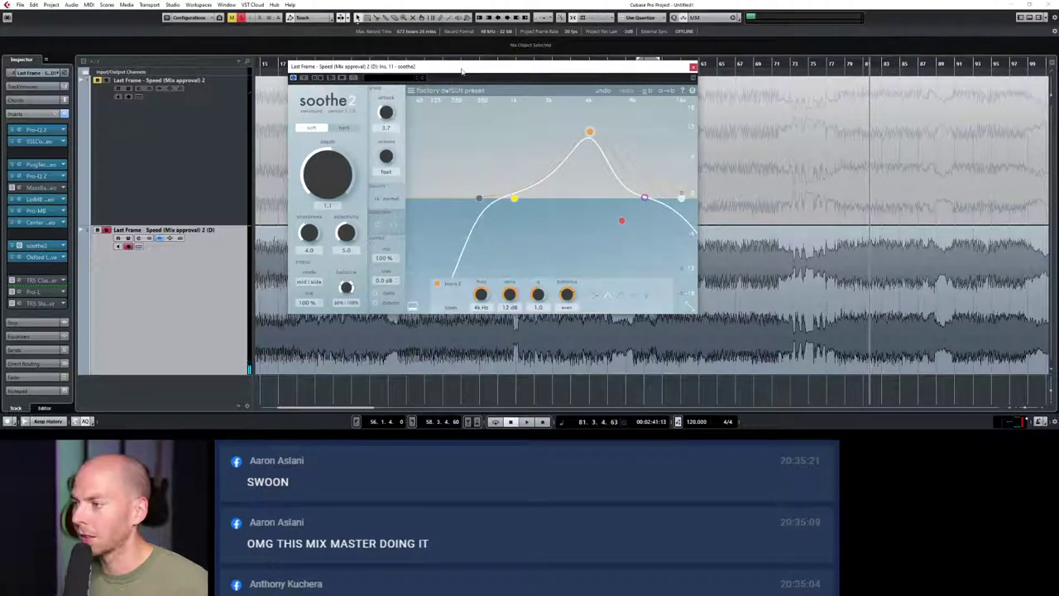
drag(461, 71, 504, 93)
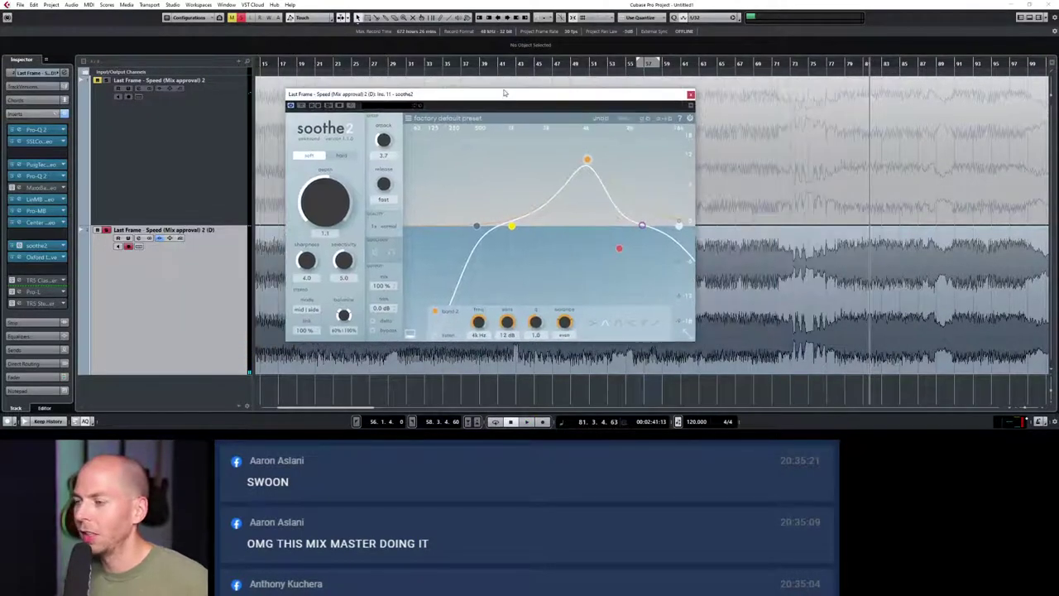
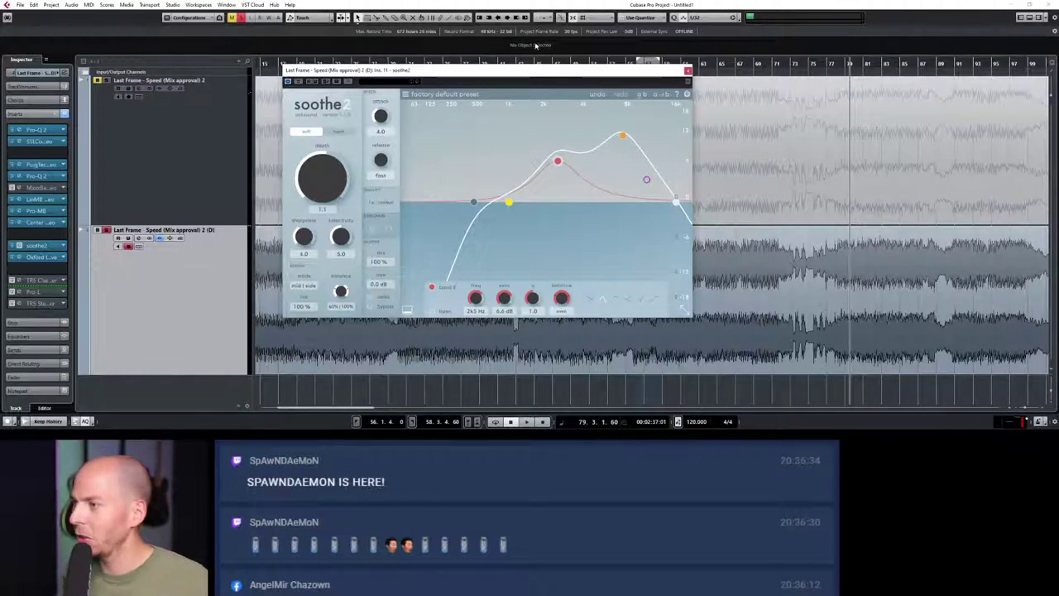
Step: Monitor the delta signal with soothe2's depth lowered to -2.0, and switch delta monitoring off
key(space)
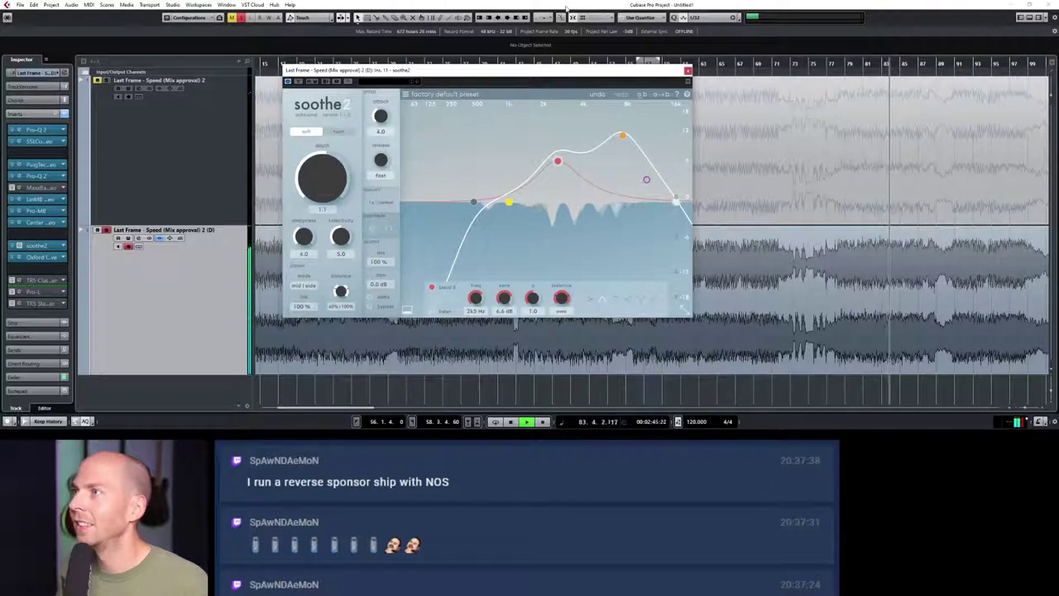
drag(594, 70, 549, 61)
key(space)
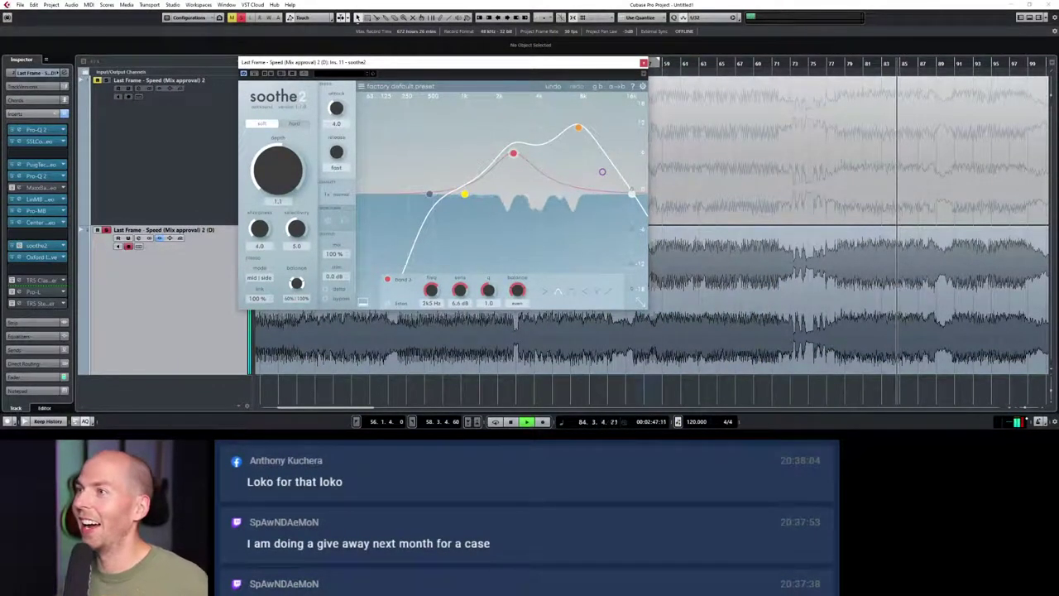
click(343, 287)
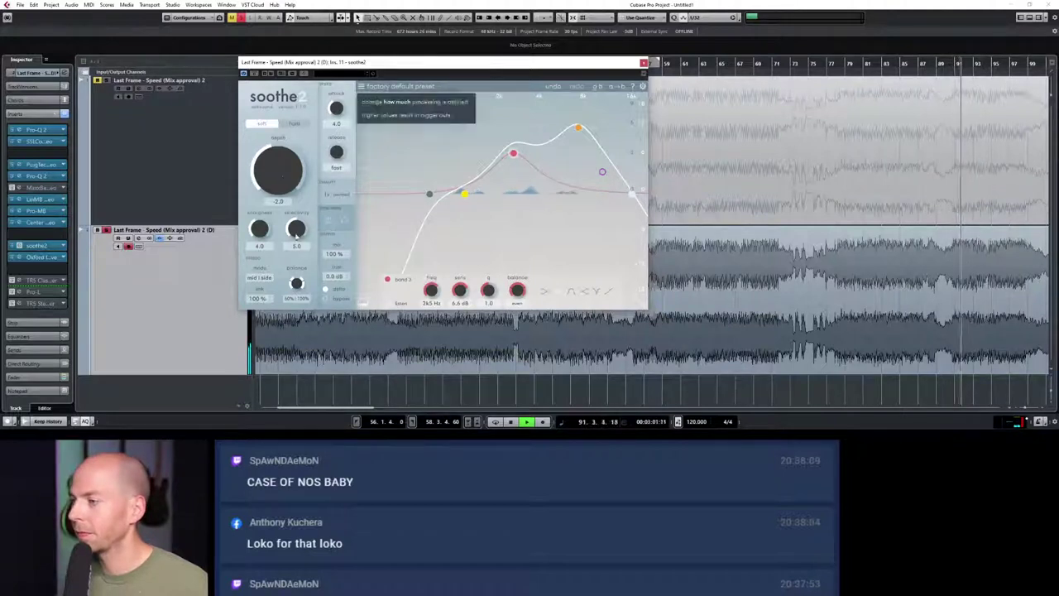
key(space)
click(328, 291)
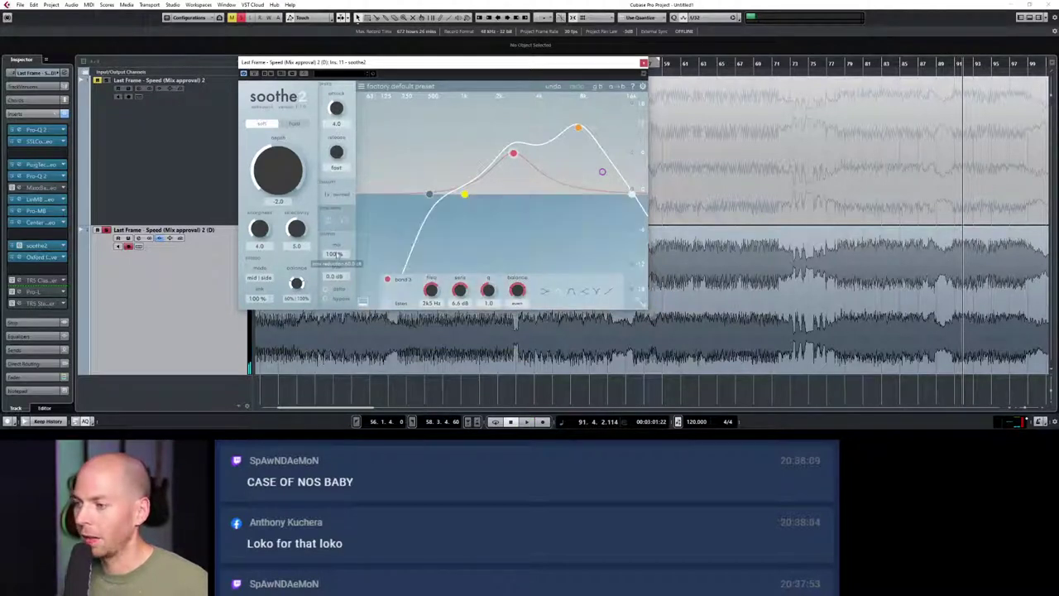
Step: Set soothe2's mix to 84% and sweep the depth low and high during playback, settling on -0.3
drag(335, 255, 337, 265)
drag(268, 170, 268, 177)
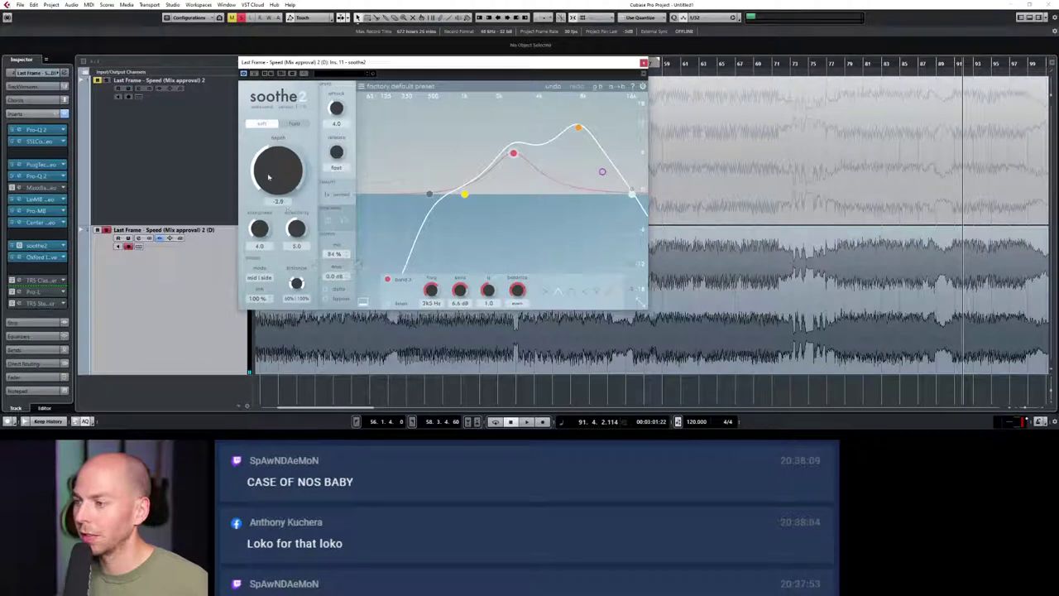
key(space)
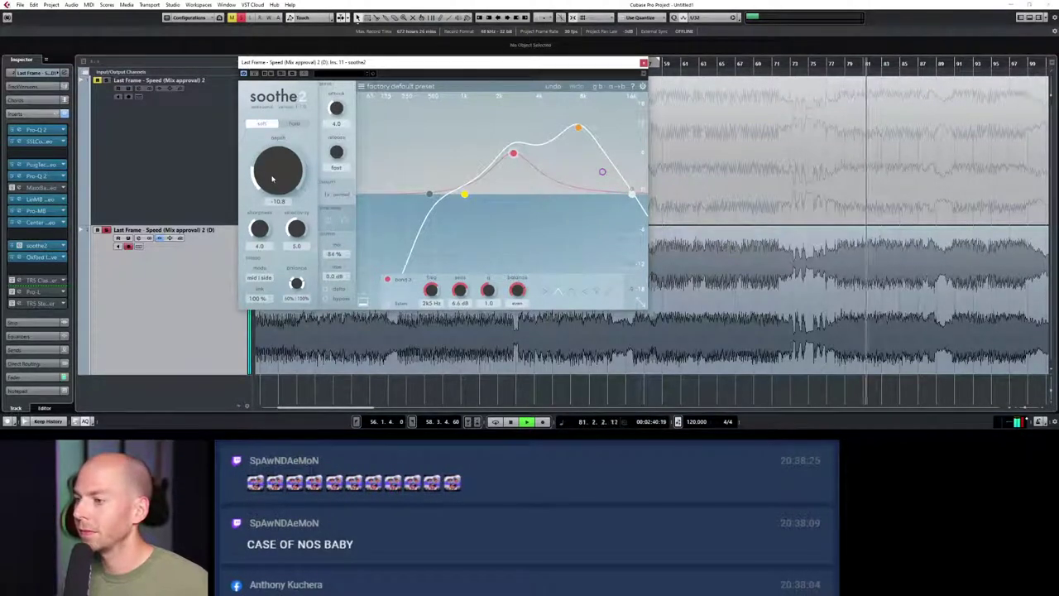
drag(278, 172, 278, 133)
key(space)
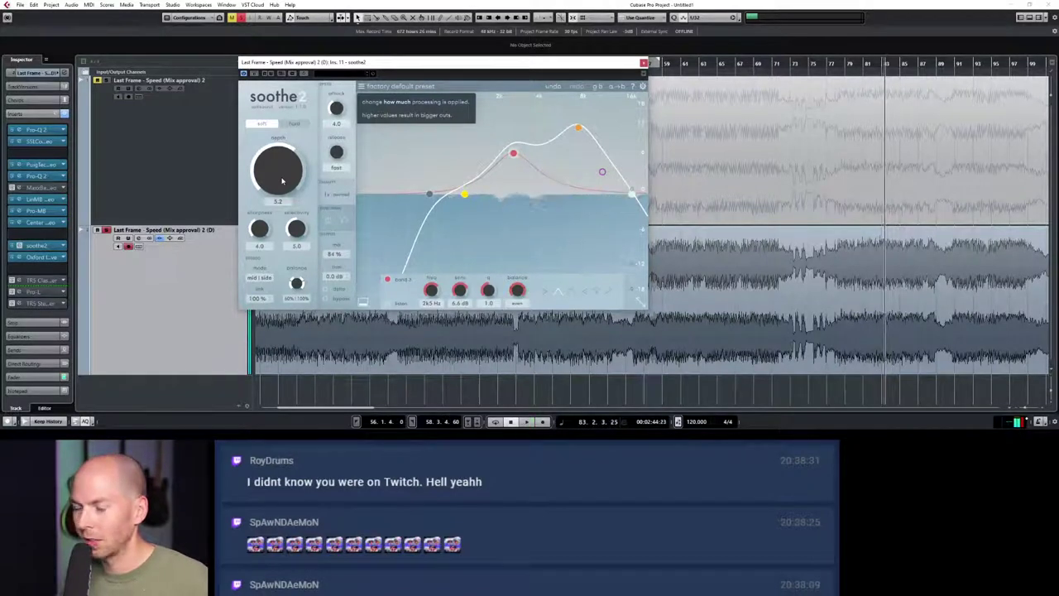
key(space)
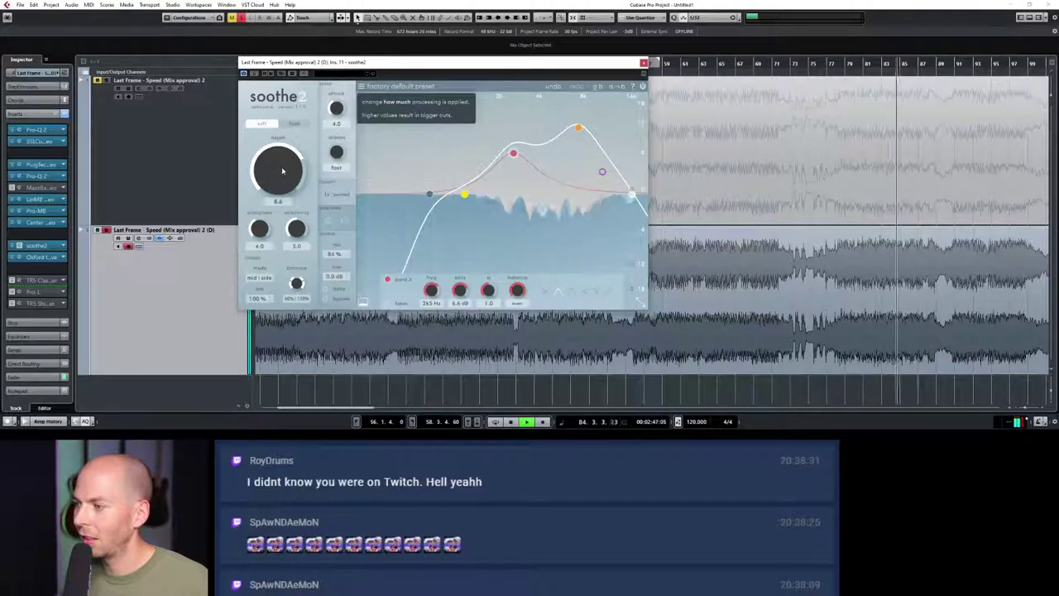
drag(282, 176, 284, 168)
key(space)
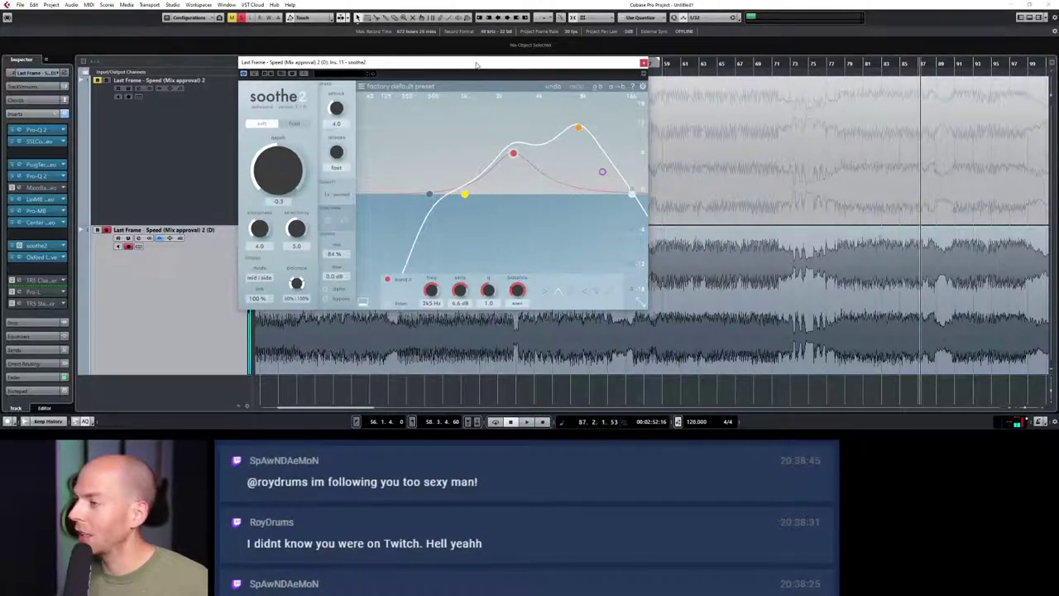
Step: Move the soothe2 window aside, check the delta signal from around bar 28, and set depth to 0.3 and attack to 4.2
drag(477, 64, 376, 91)
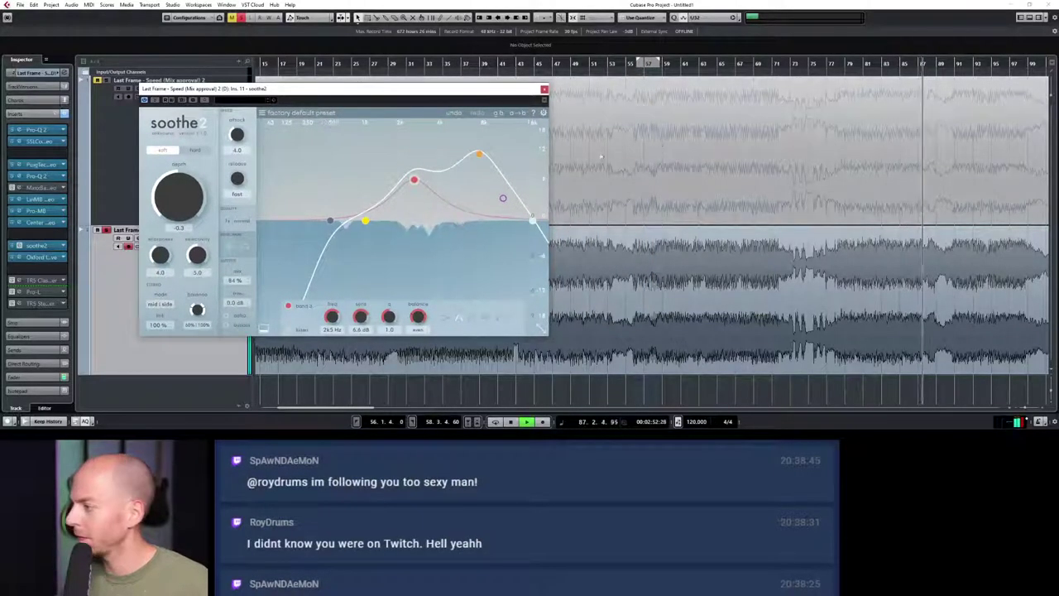
key(space)
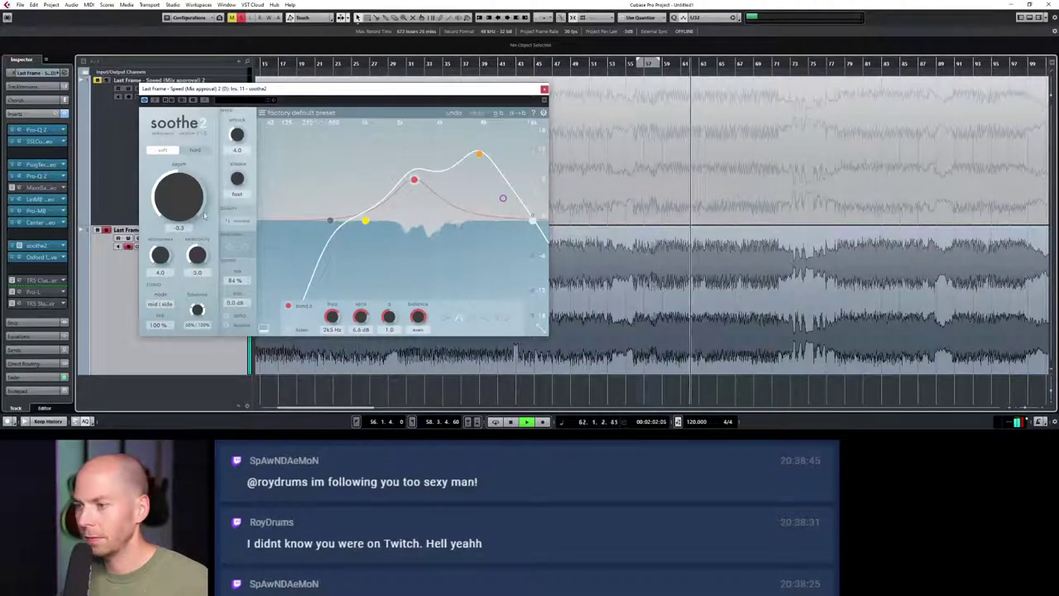
click(382, 63)
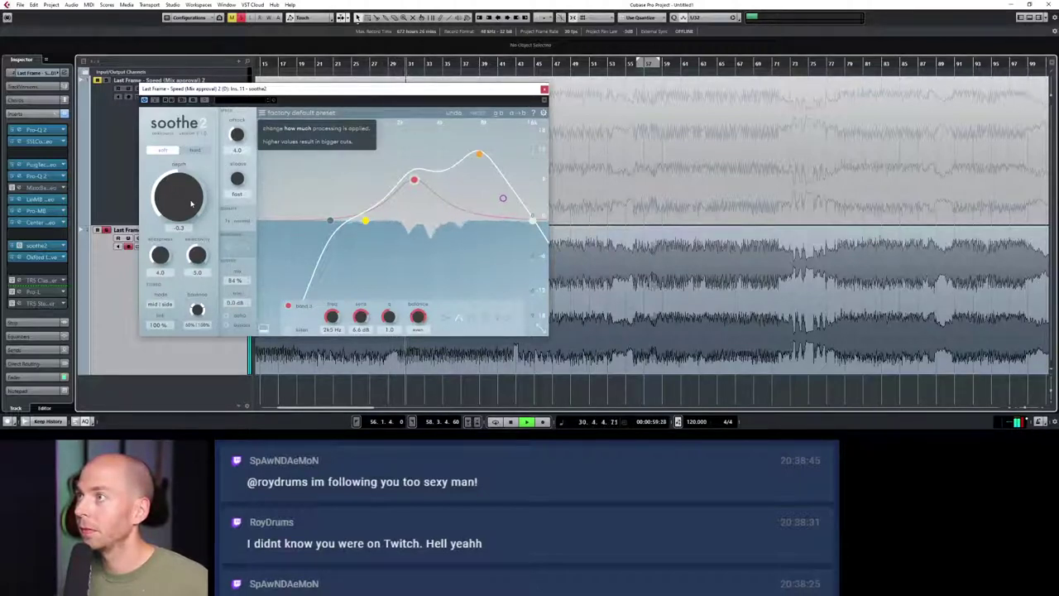
click(226, 317)
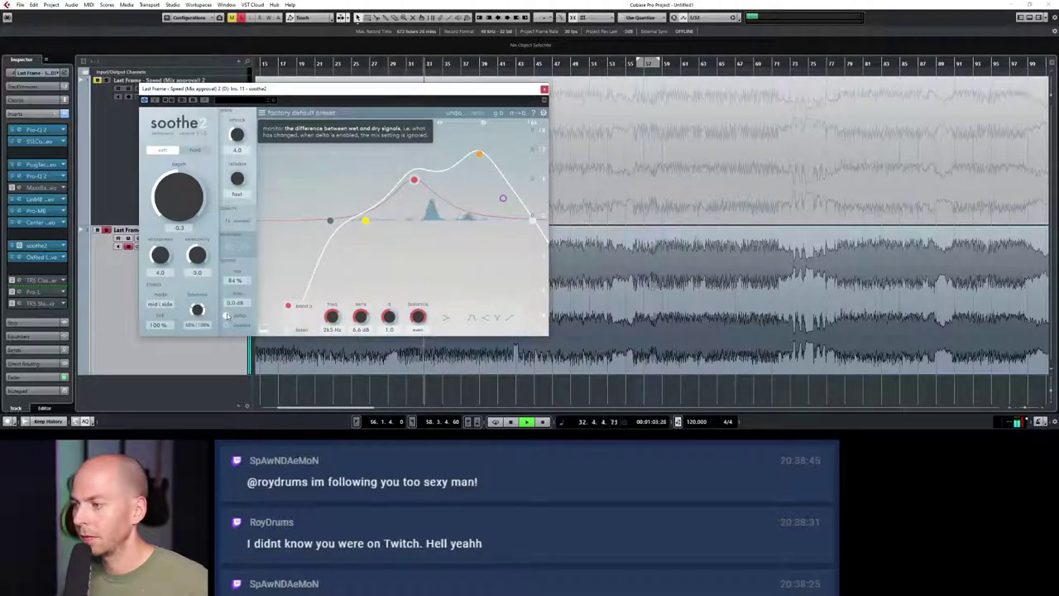
click(226, 317)
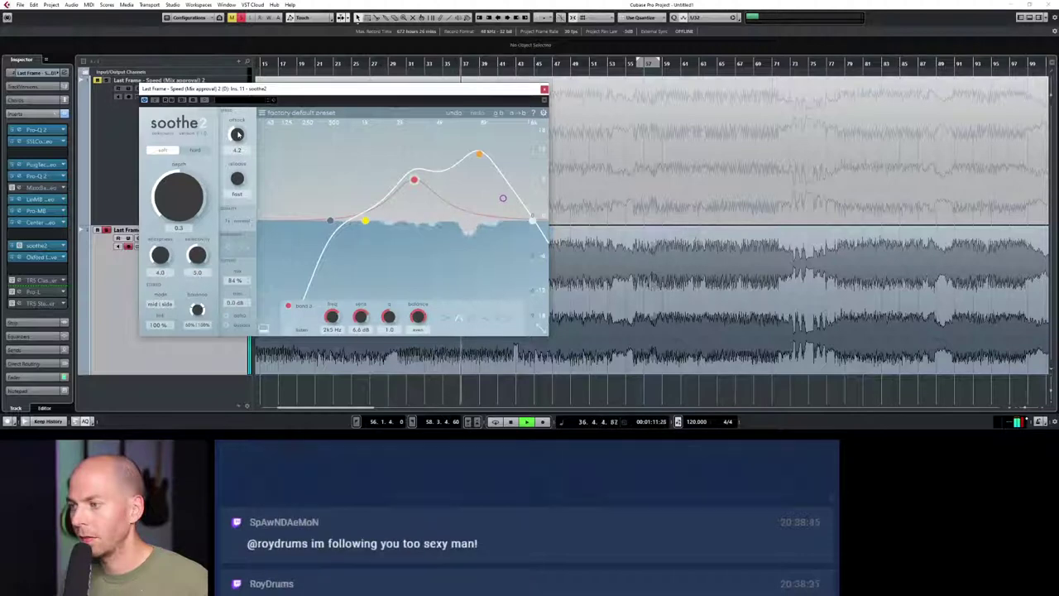
Step: Continue playback from around bar 37 and compare the mix with soothe2 active and bypassed
key(space)
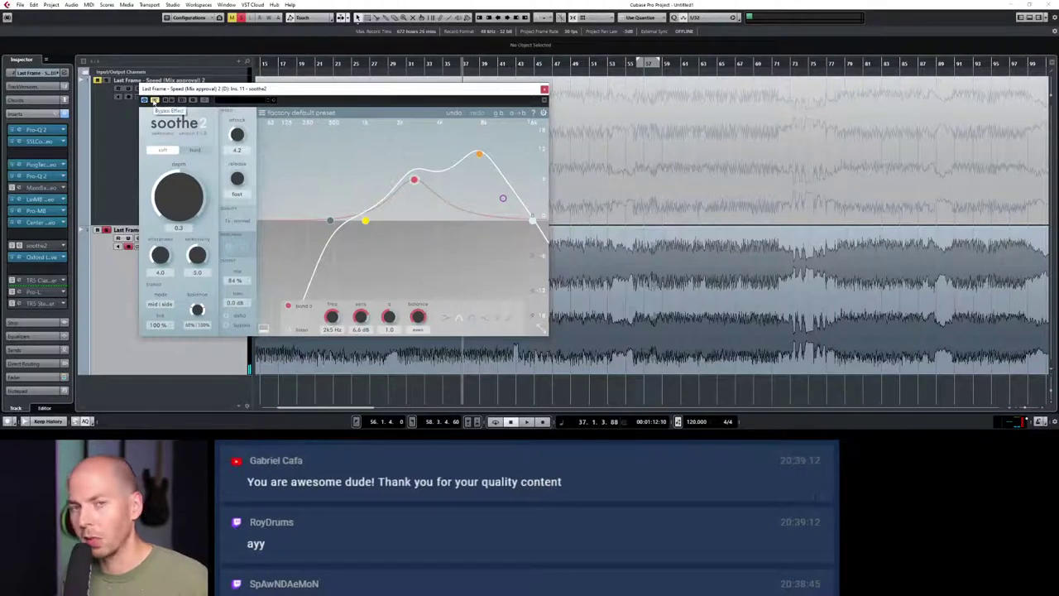
key(space)
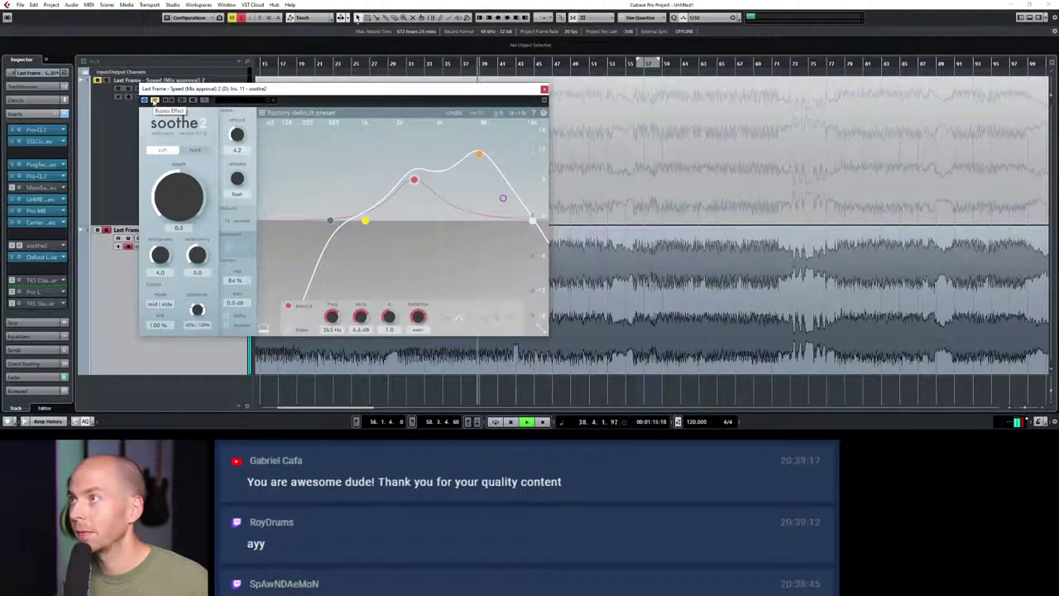
click(154, 100)
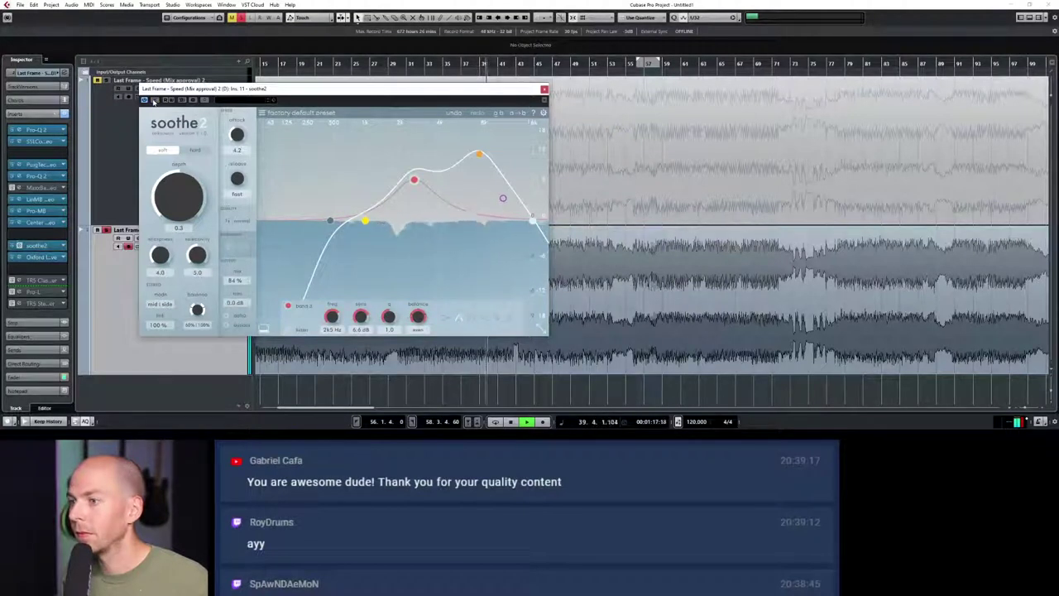
click(154, 100)
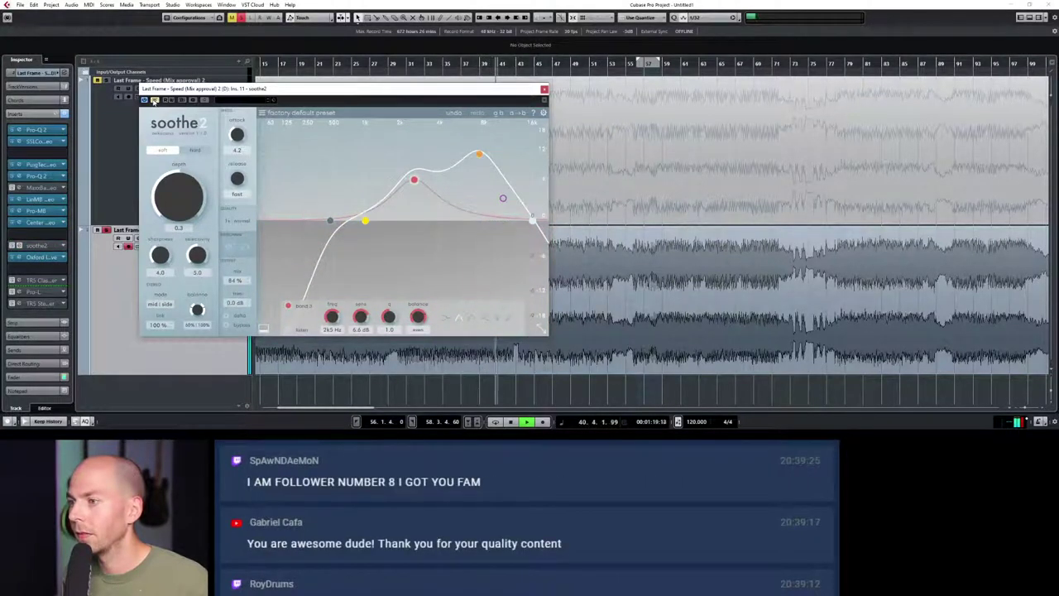
Step: Reactivate soothe2, set its mix to 80%, depth to -2.2 and attack to 5.0 during playback, and close its window
click(154, 100)
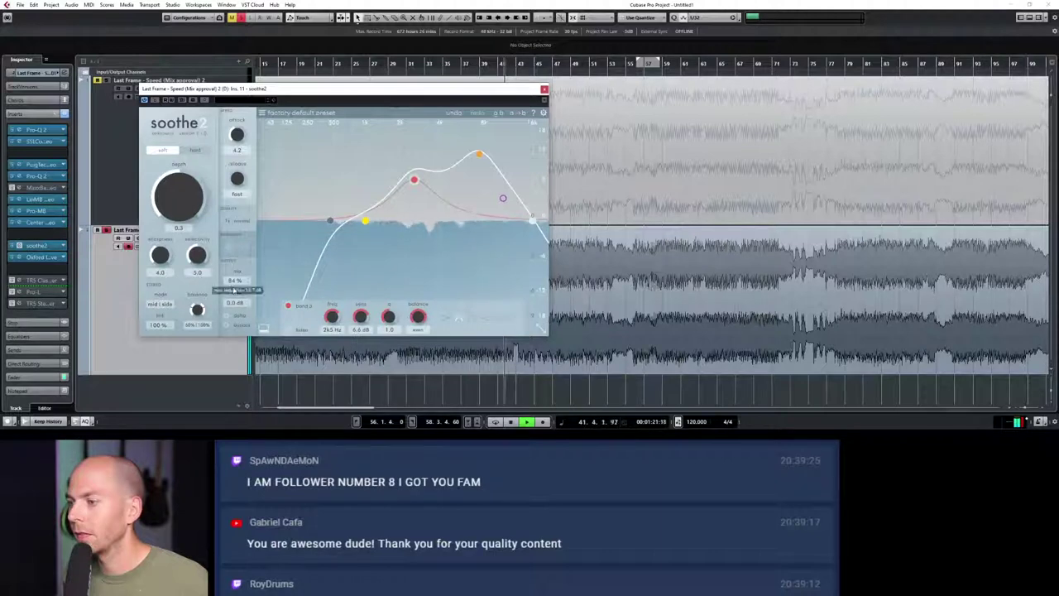
key(space)
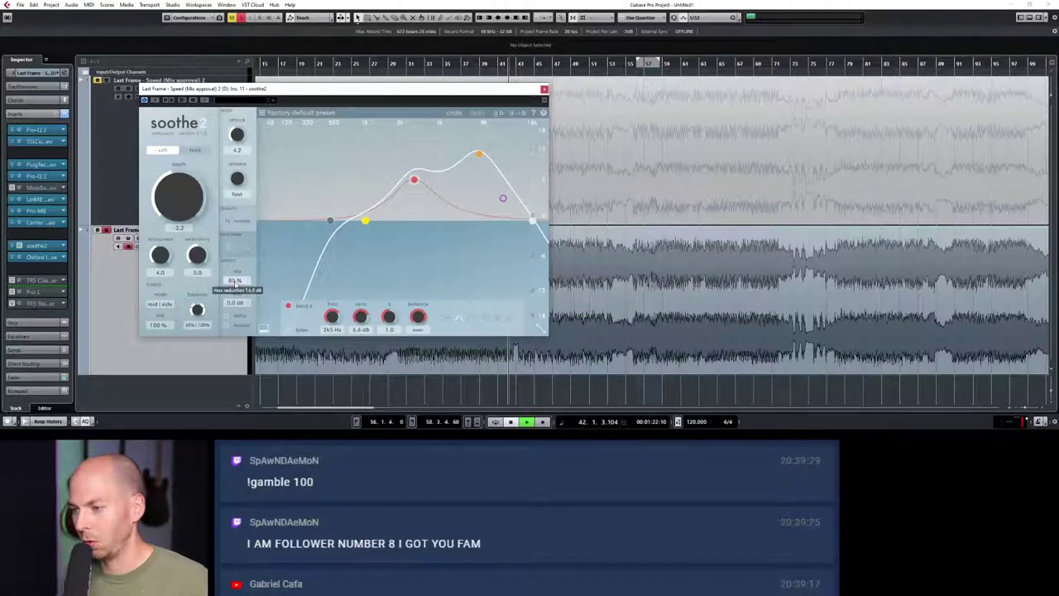
scroll(234, 281, down, 4)
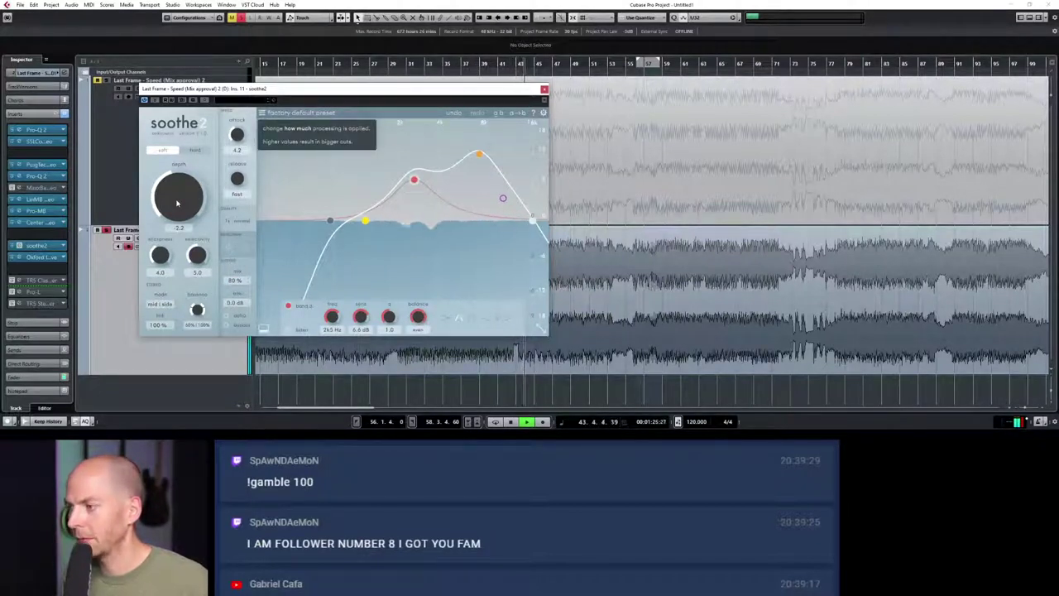
scroll(176, 203, down, 2)
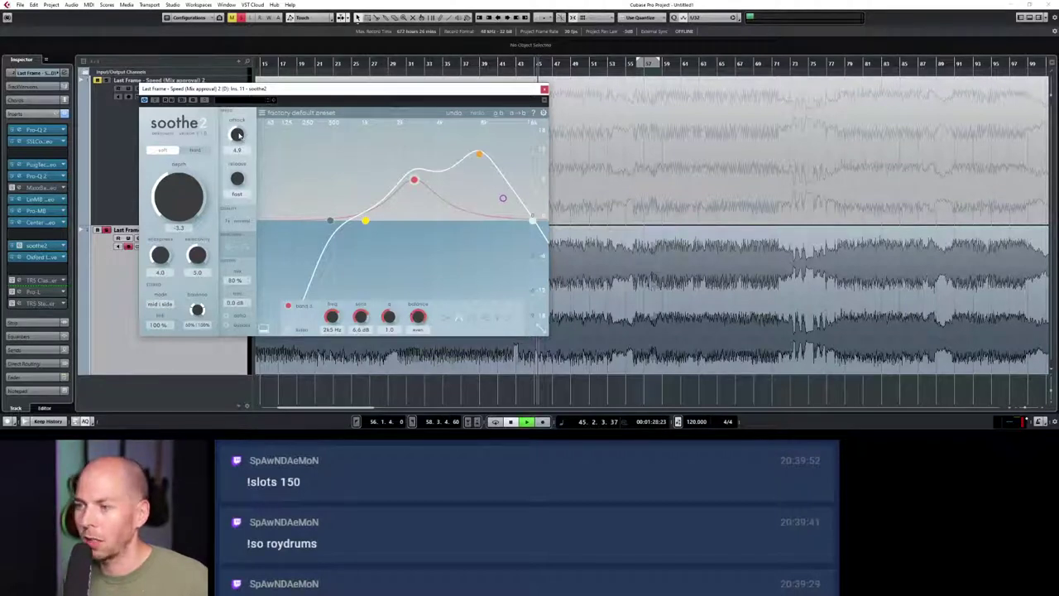
scroll(237, 134, up, 1)
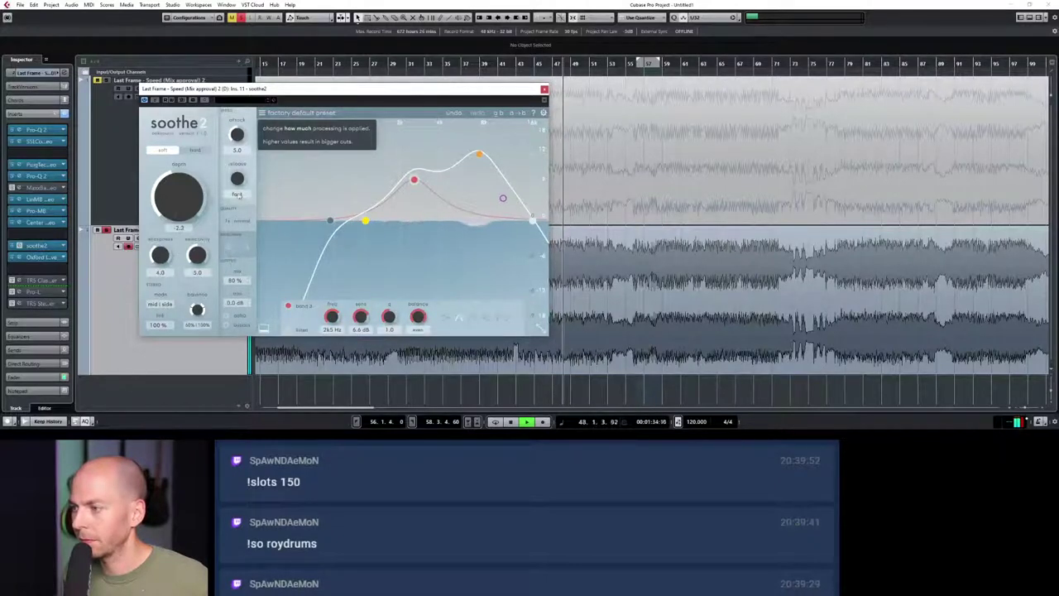
key(Escape)
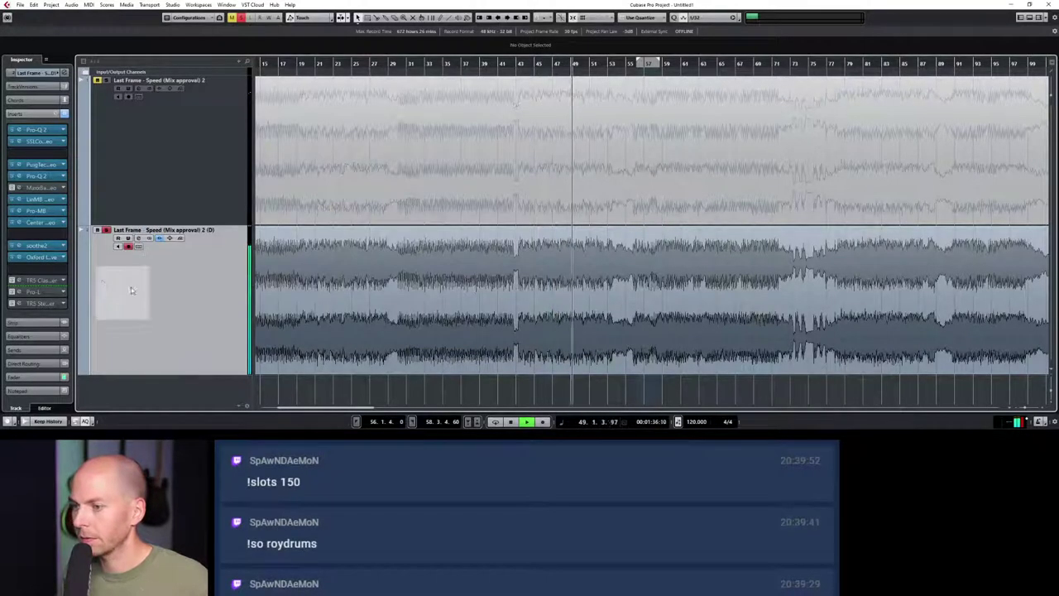
key(space)
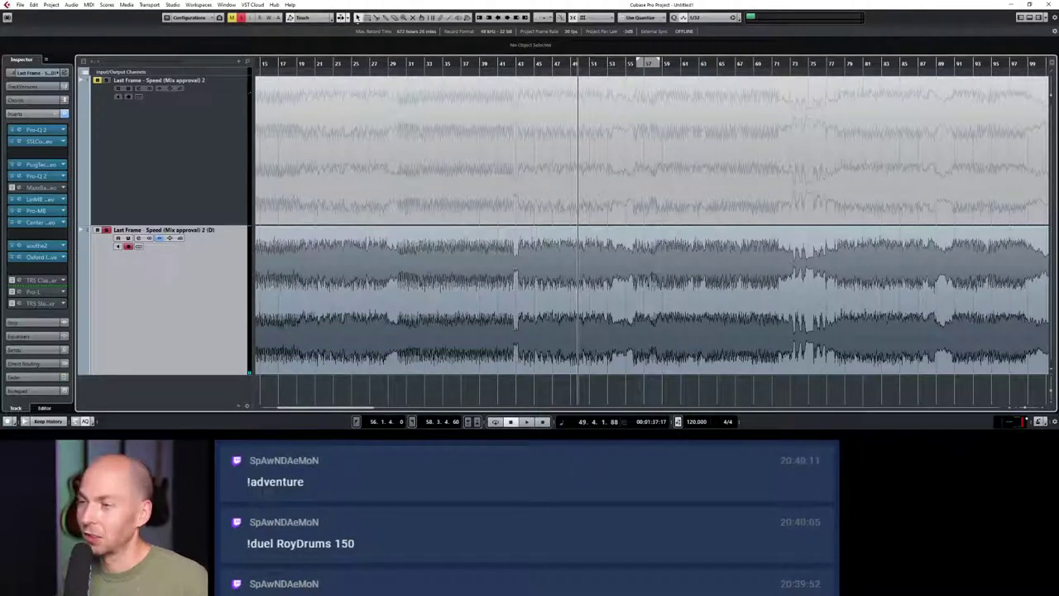
Step: Open the TR5 Stealth Limiter beside Pro-L, activate only the Stealth Limiter, and close Pro-L's window
click(13, 303)
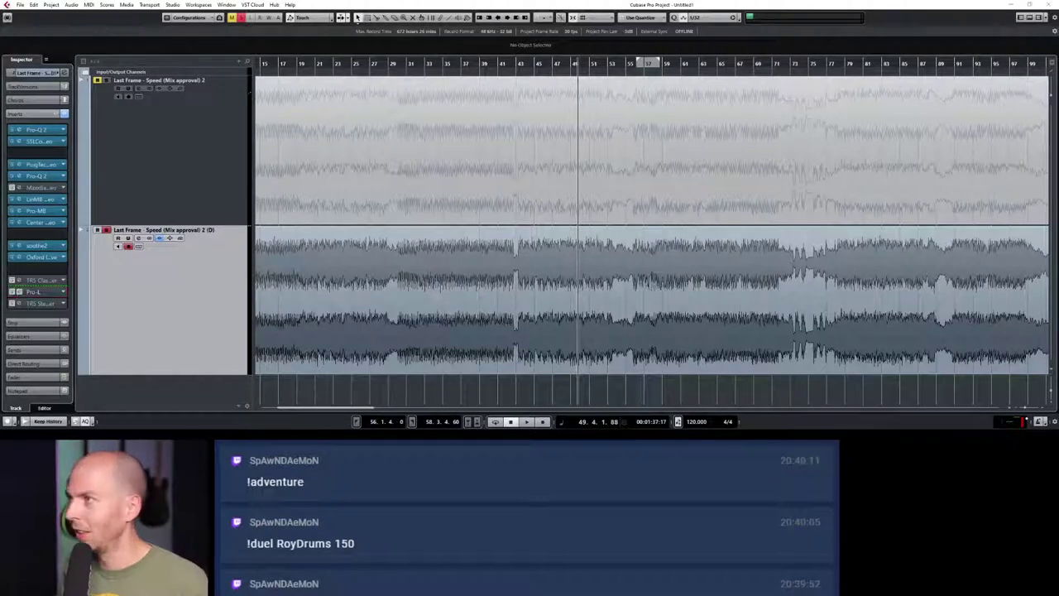
drag(591, 213, 668, 116)
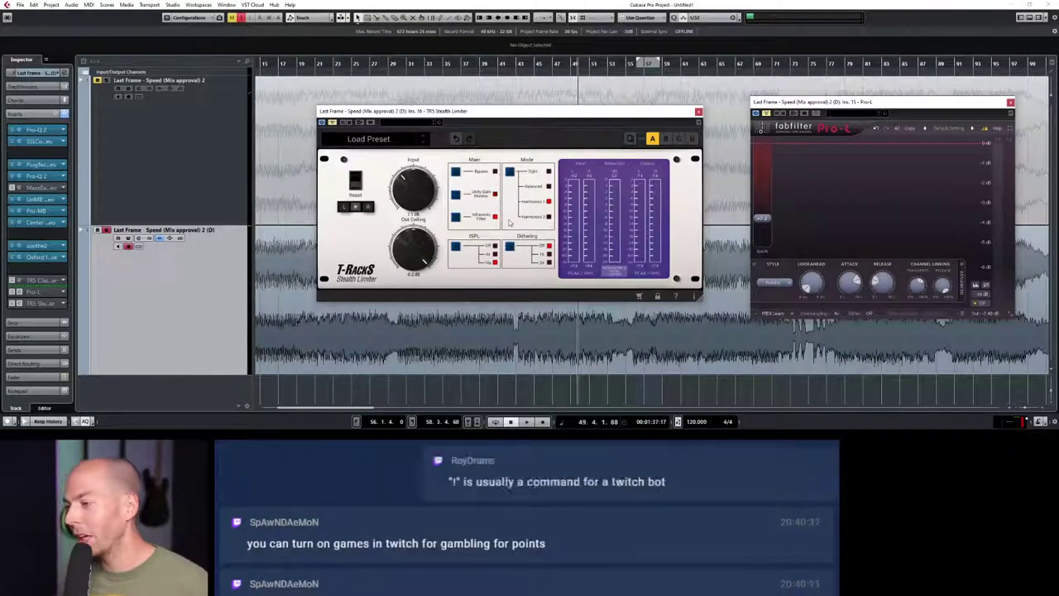
drag(582, 116, 602, 120)
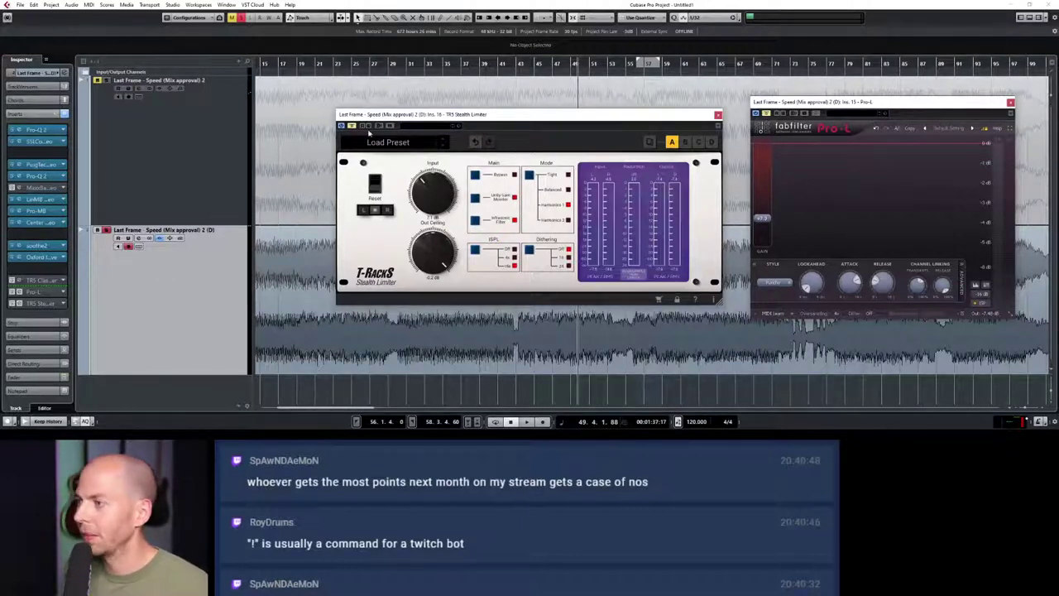
click(1010, 102)
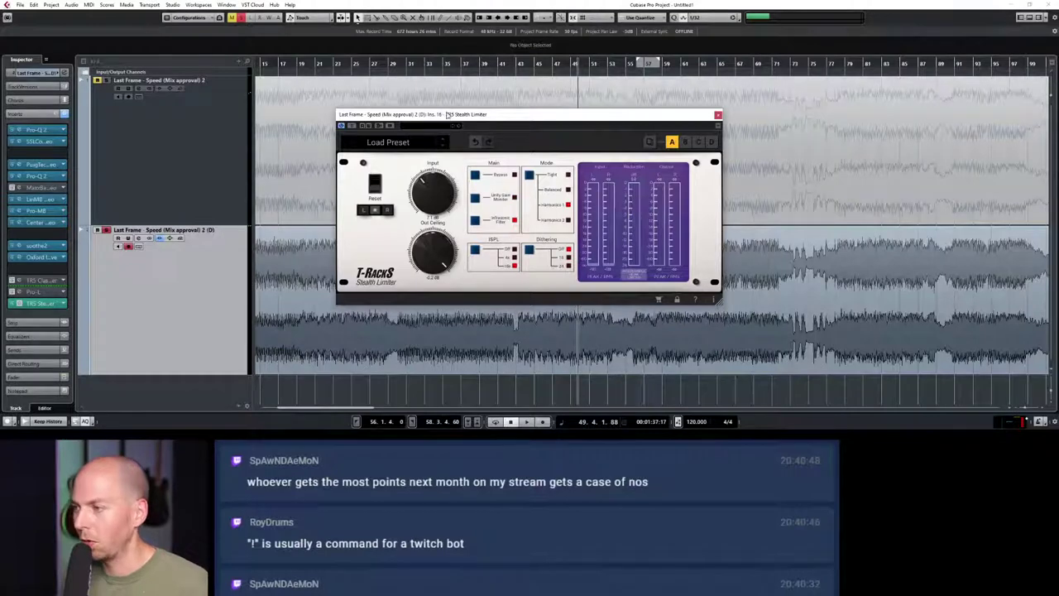
drag(451, 117, 646, 107)
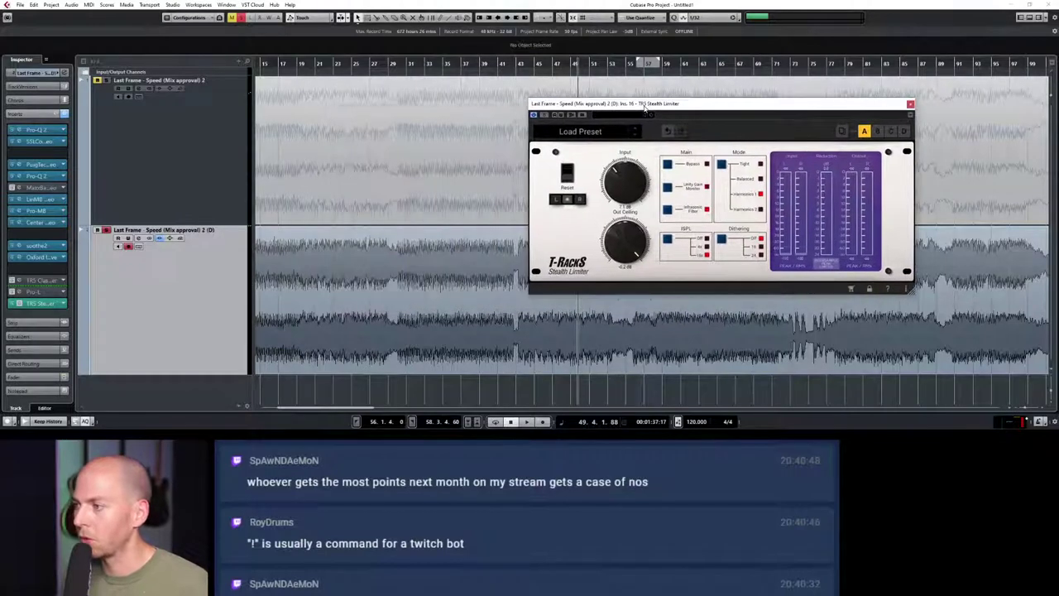
Step: Play from around bar 31 with unity gain monitoring on, audition different Stealth Limiter input levels, and settle on 7.0 dB
click(408, 63)
key(space)
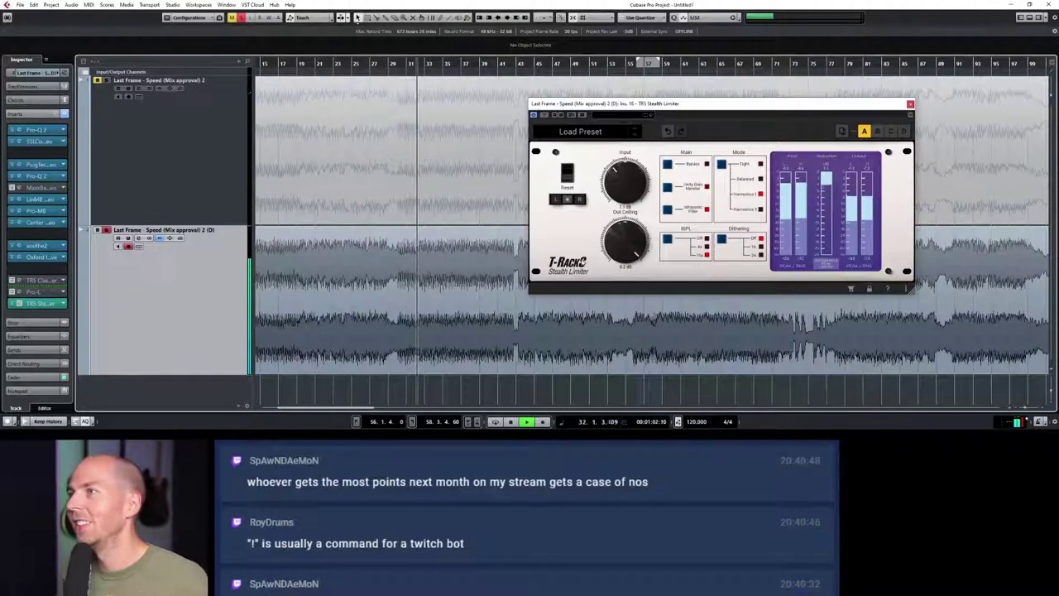
mouse_move(633, 187)
mouse_down()
mouse_move(635, 201)
mouse_move(637, 187)
mouse_up()
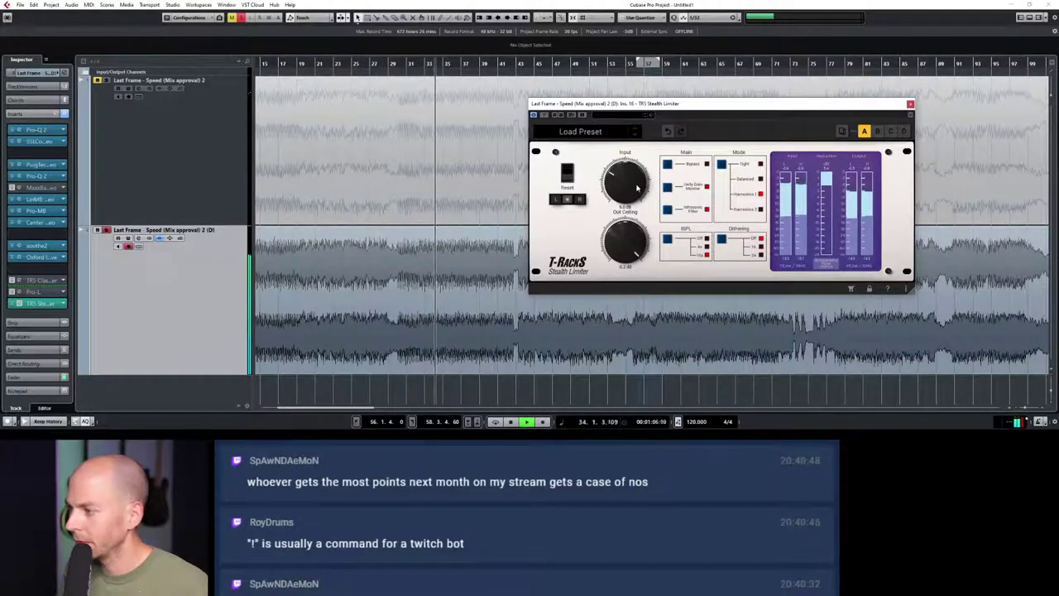
key(space)
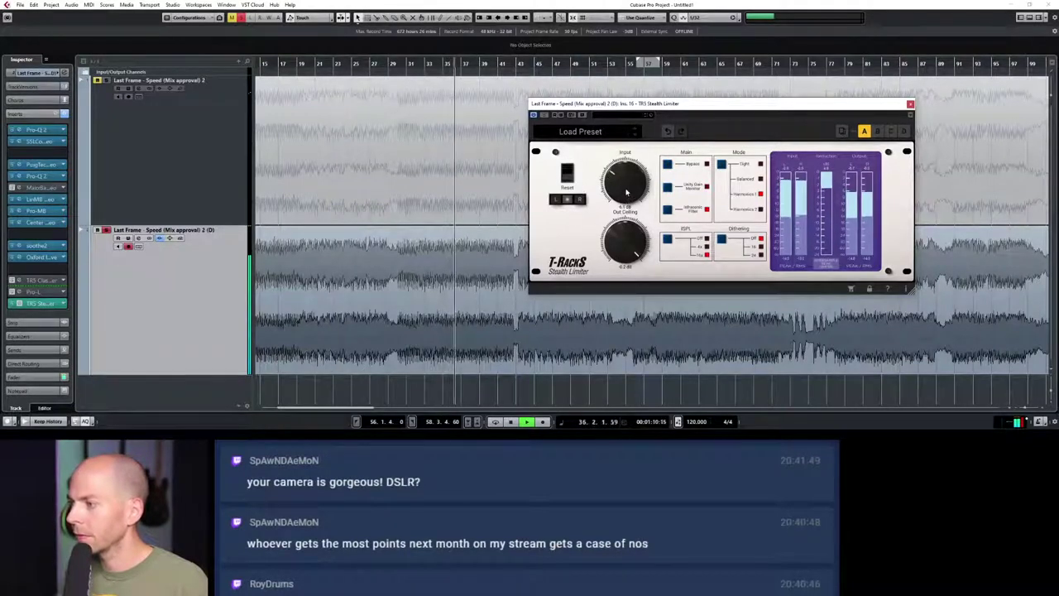
drag(626, 192, 627, 183)
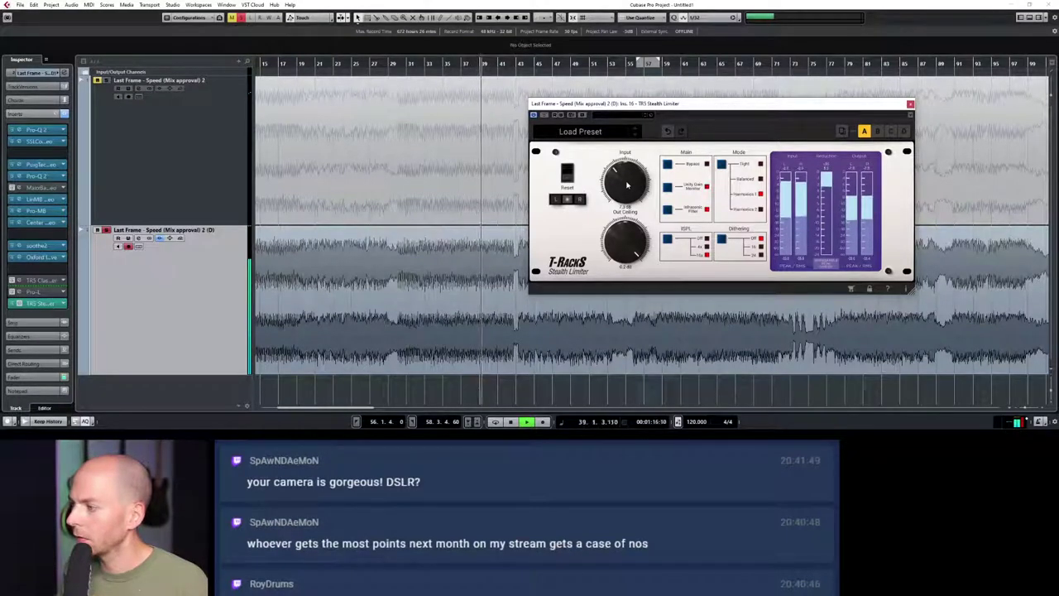
drag(627, 186, 628, 186)
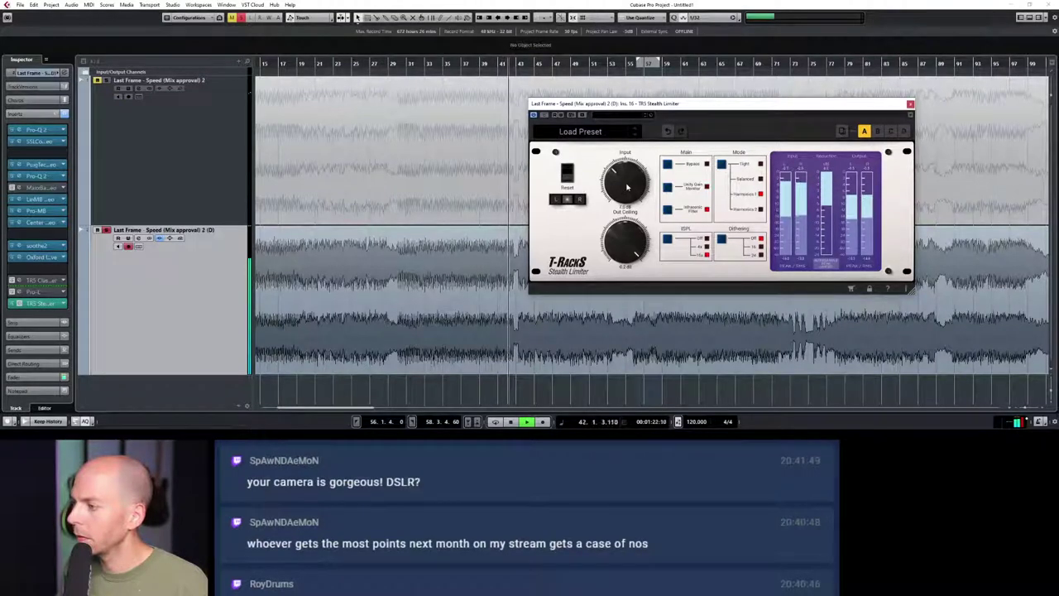
key(space)
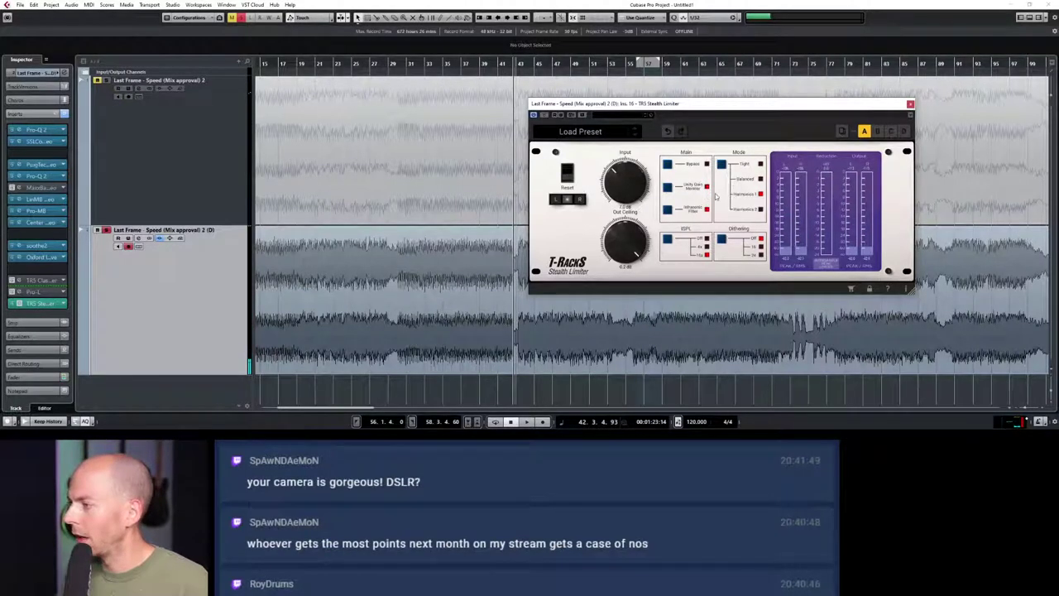
Step: Open Pro-L, match its gain at +7.0 dB and output at about -7.2 dB, and arrange both limiter windows with their bypass controls accessible
click(14, 292)
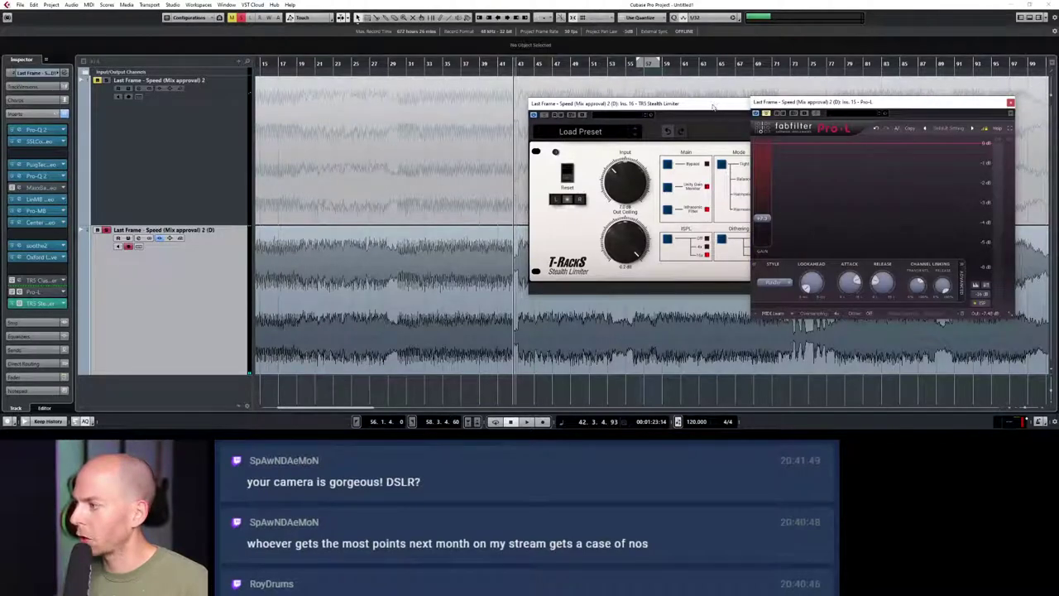
drag(713, 106, 424, 110)
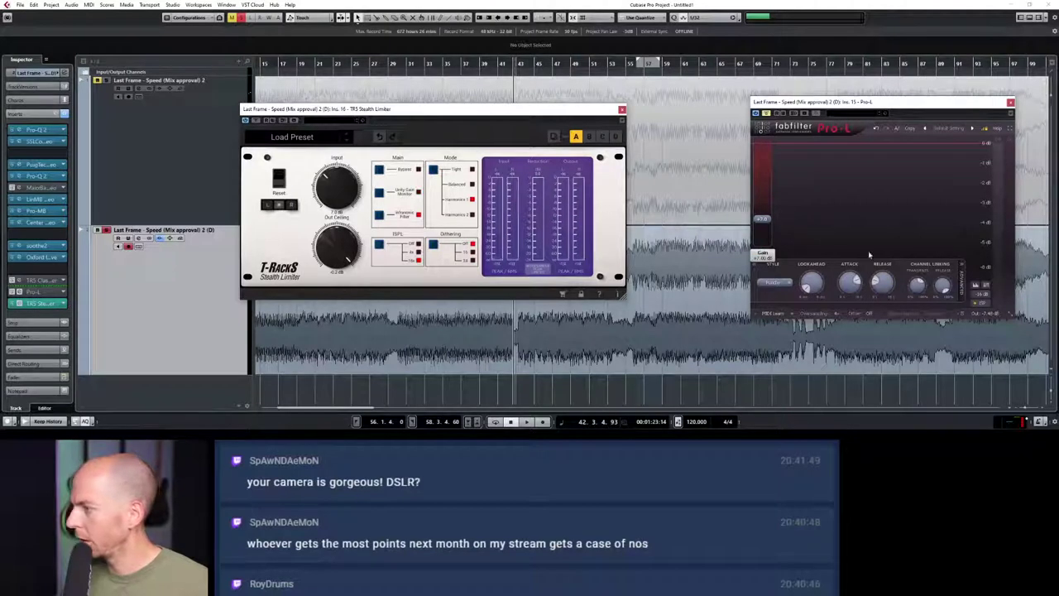
mouse_move(990, 318)
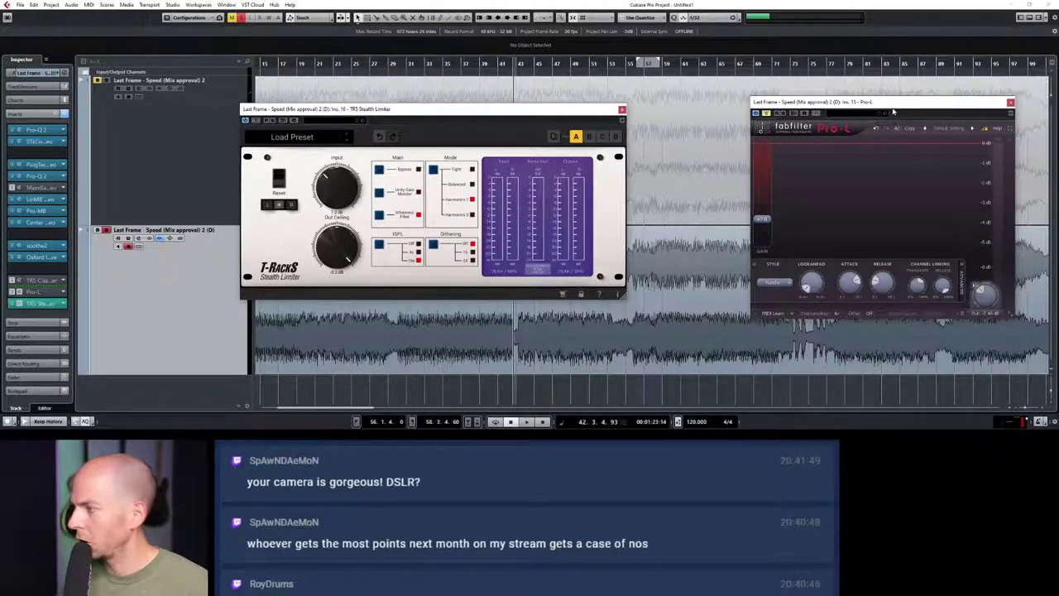
mouse_move(763, 221)
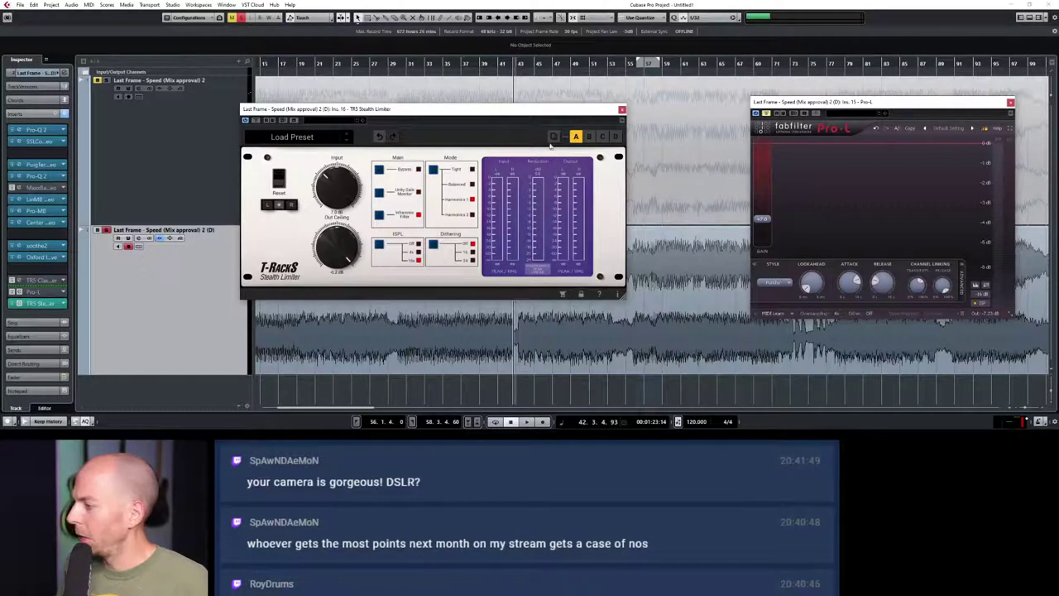
drag(563, 115, 839, 154)
drag(873, 103, 689, 116)
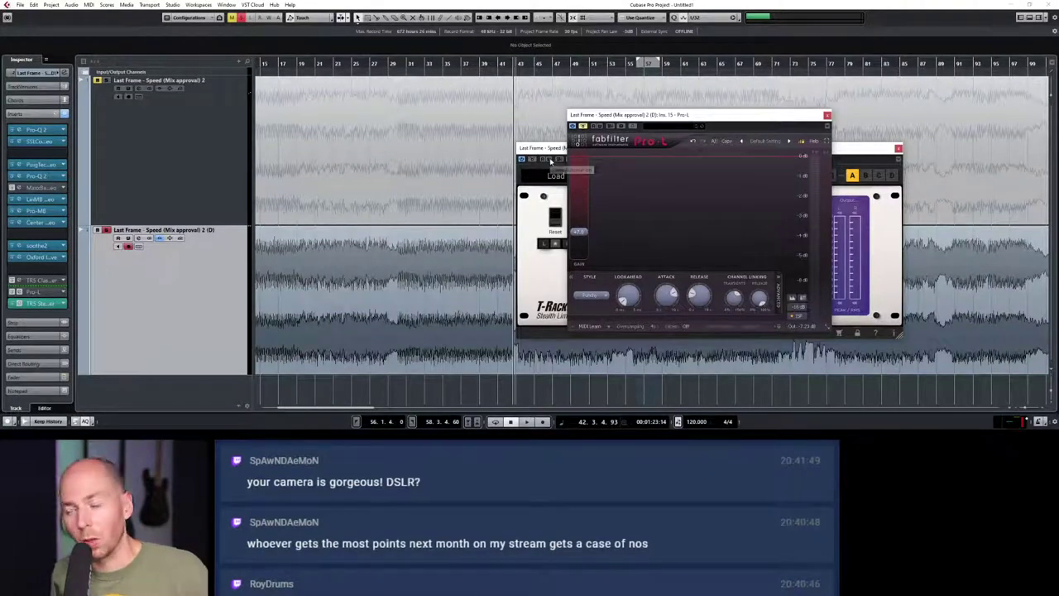
Step: Compare the Stealth Limiter and Pro-L during playback from around bar 43 by alternating which limiter is bypassed
key(space)
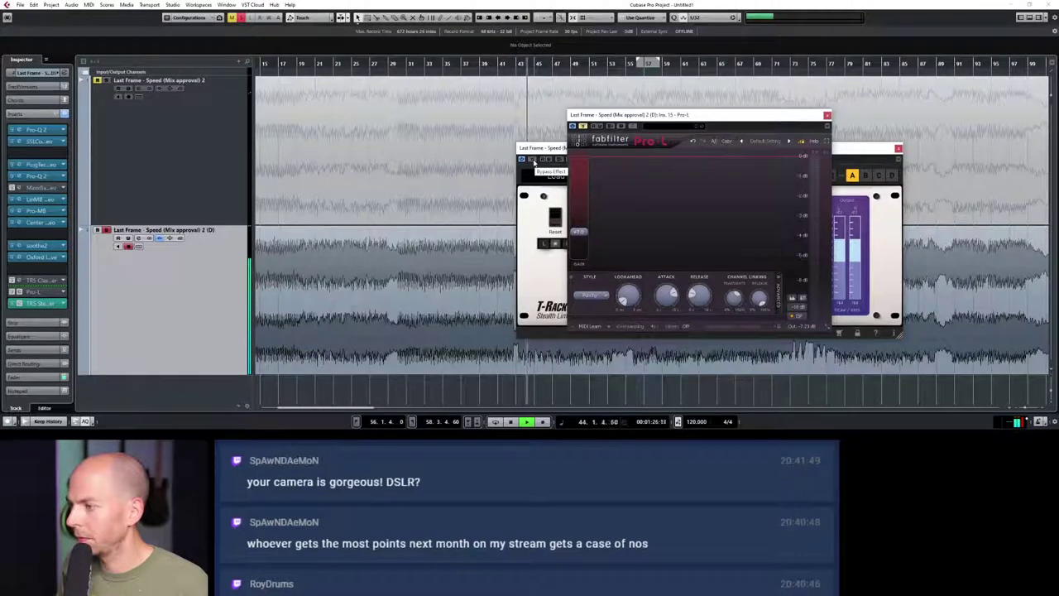
click(535, 162)
click(582, 126)
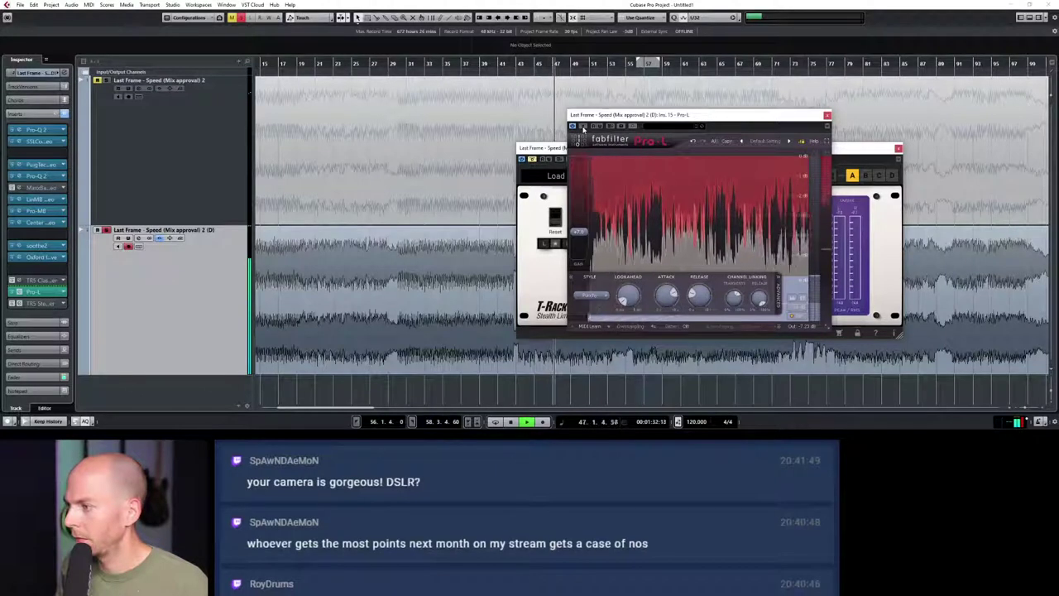
click(583, 127)
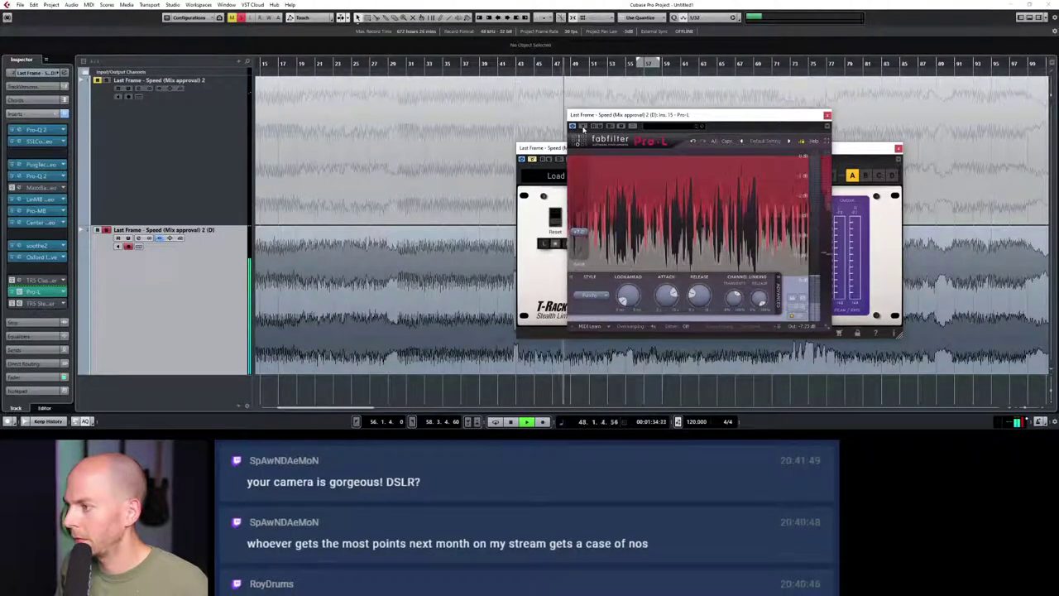
click(536, 159)
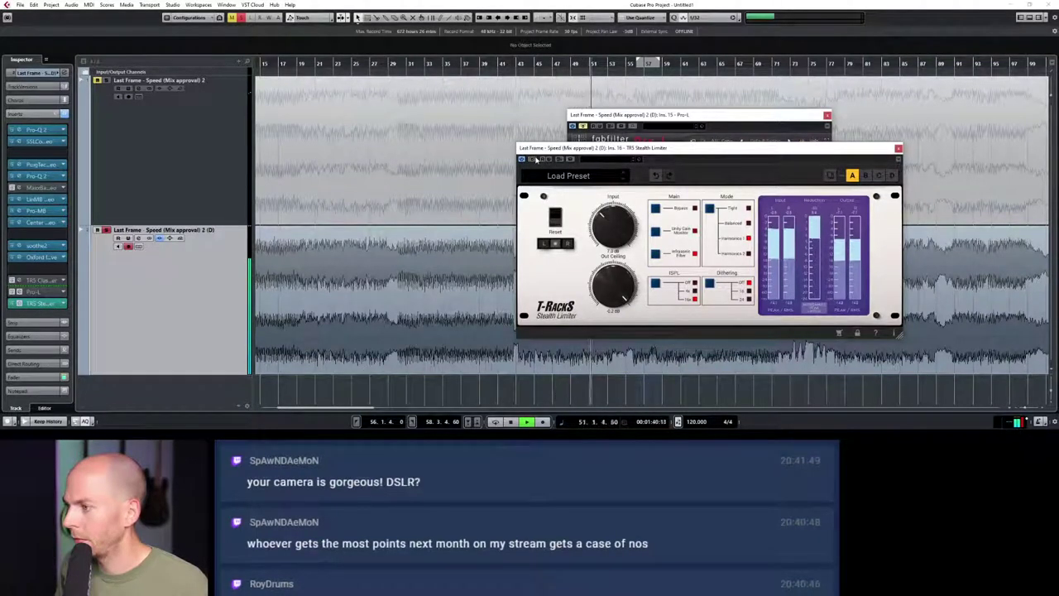
click(532, 159)
click(582, 127)
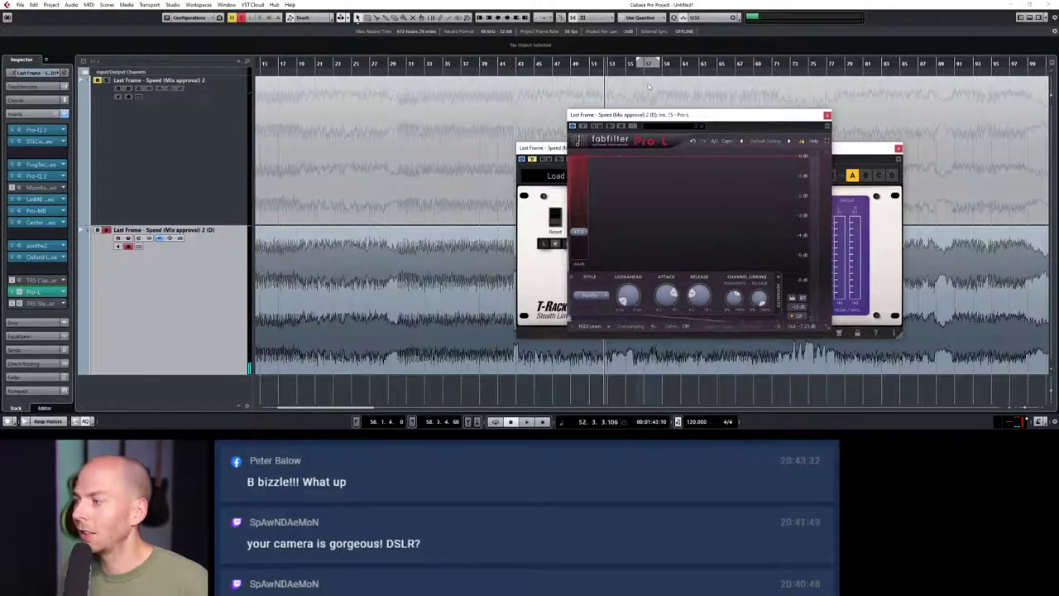
Step: Close the Pro-L window, reactivate the Stealth Limiter with Pro-L still active, and reposition the Stealth Limiter window
drag(645, 121, 783, 121)
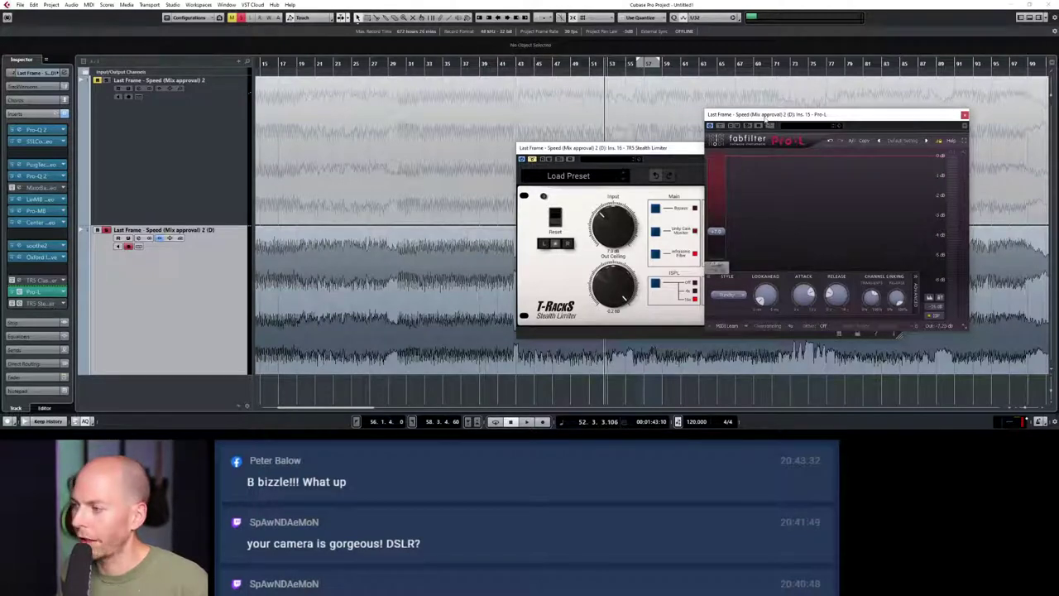
click(965, 115)
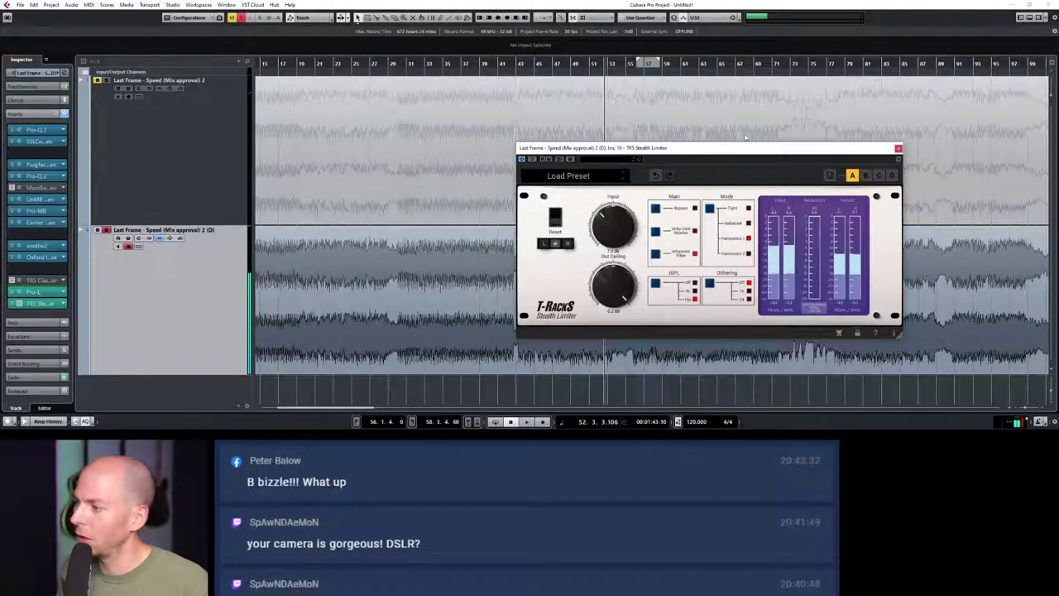
drag(634, 151, 578, 123)
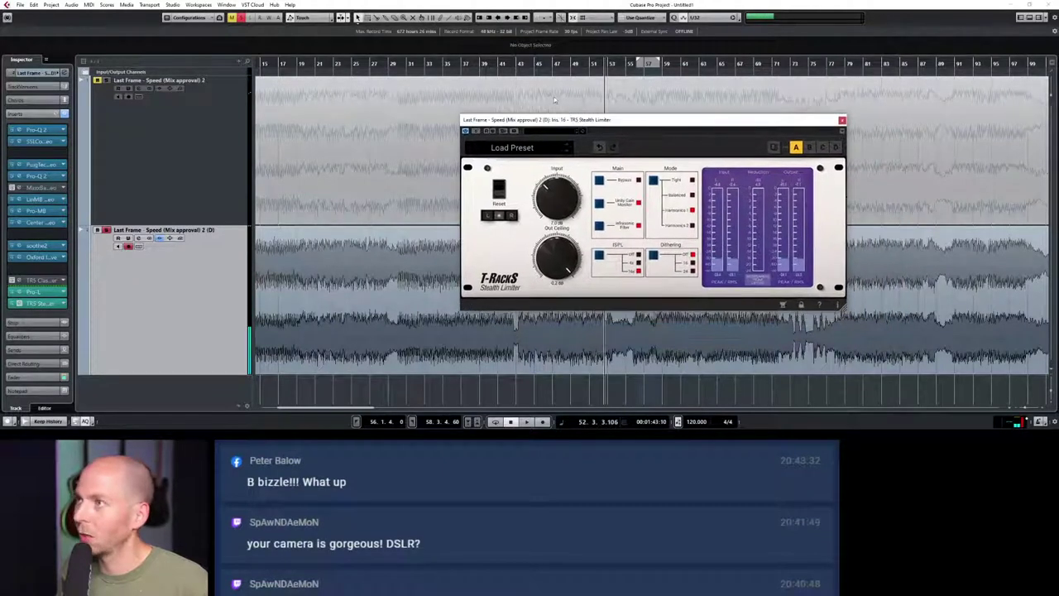
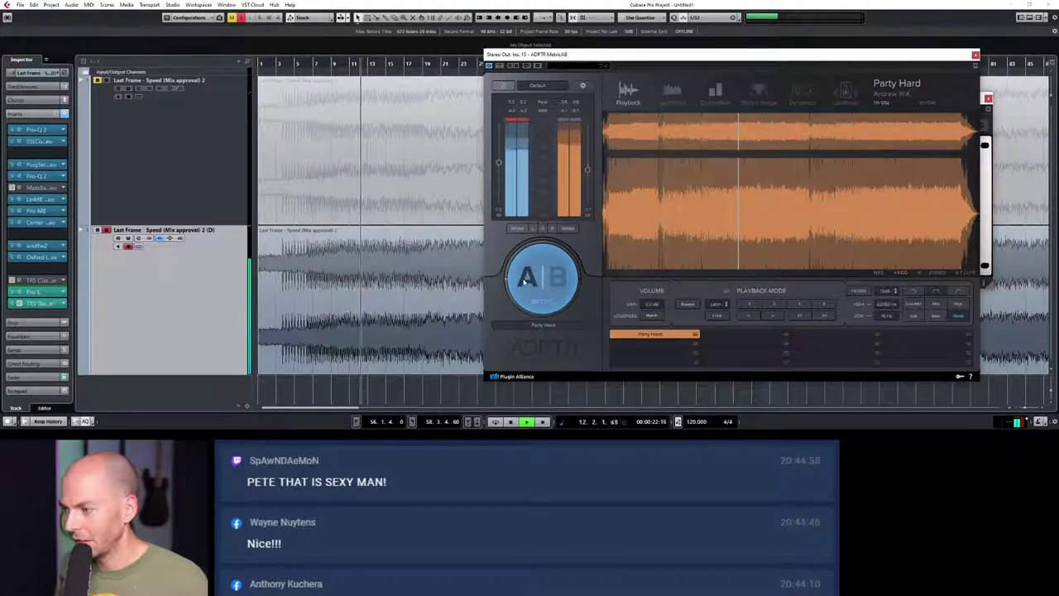
Step: Compare the limited mix with the Party Hard reference in MetricAB by alternating between A and B
click(523, 285)
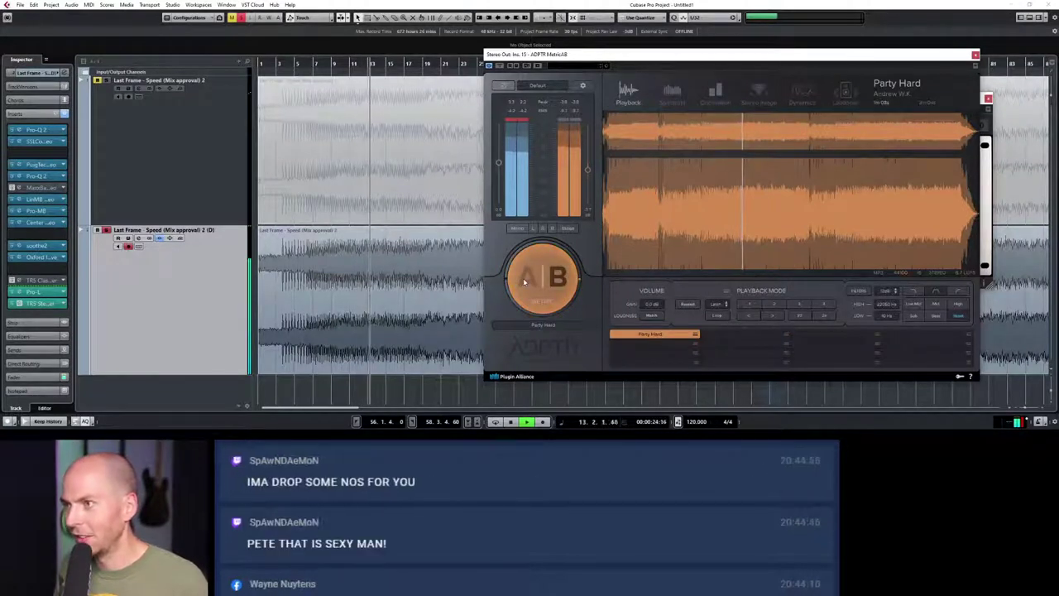
click(524, 282)
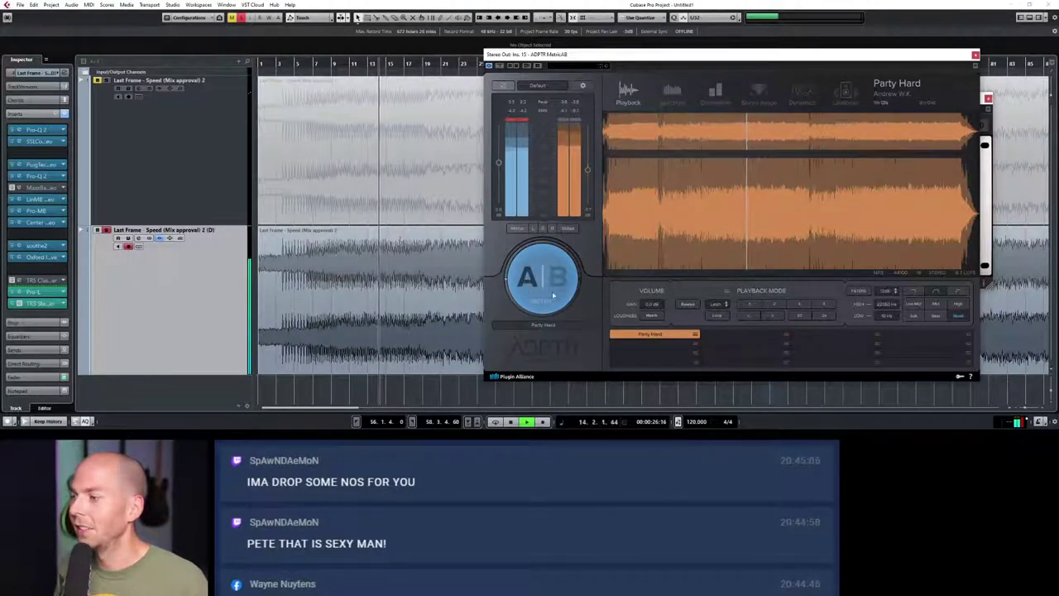
click(529, 286)
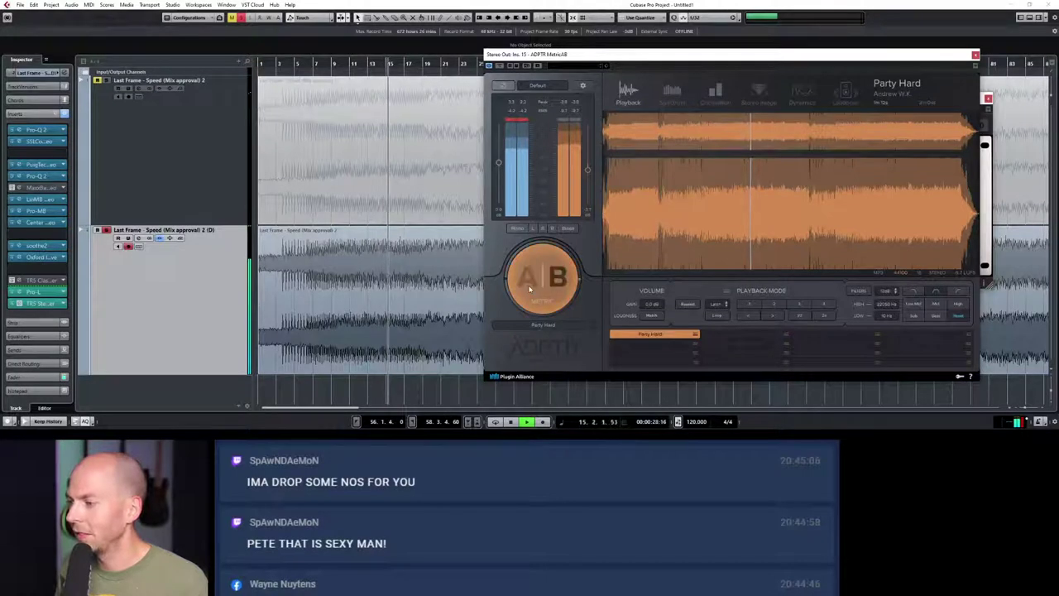
Step: Return MetricAB to the mix on A and close it, and reposition and close the Stealth Limiter window during playback
click(530, 287)
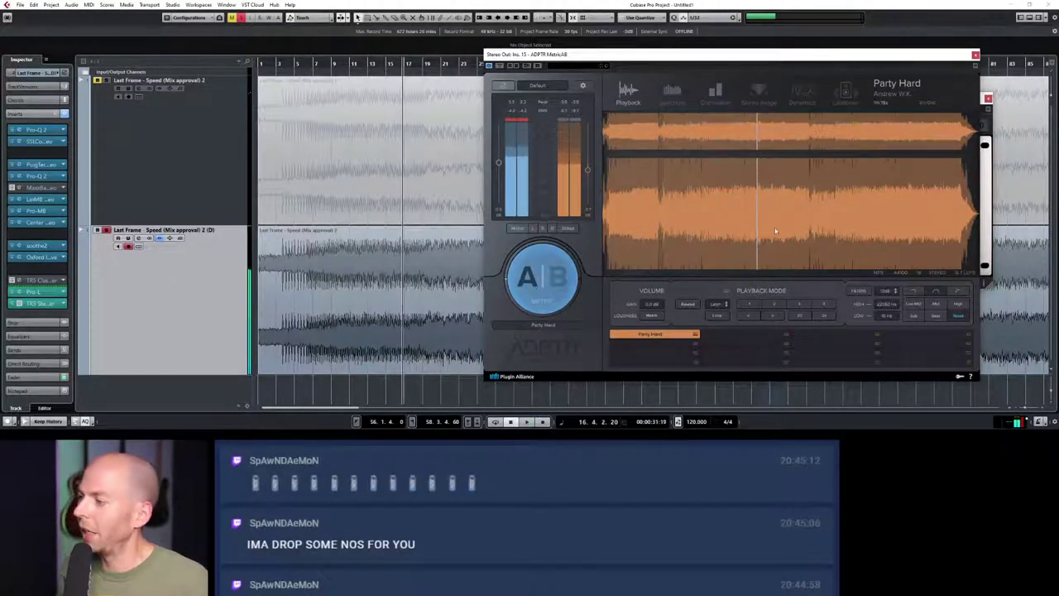
click(975, 56)
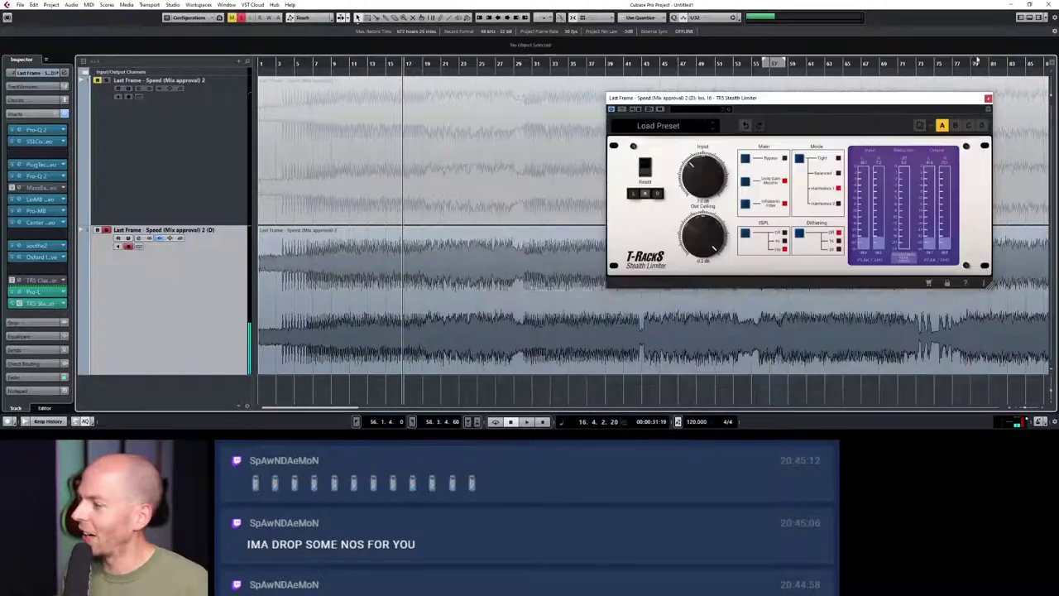
drag(825, 100, 778, 122)
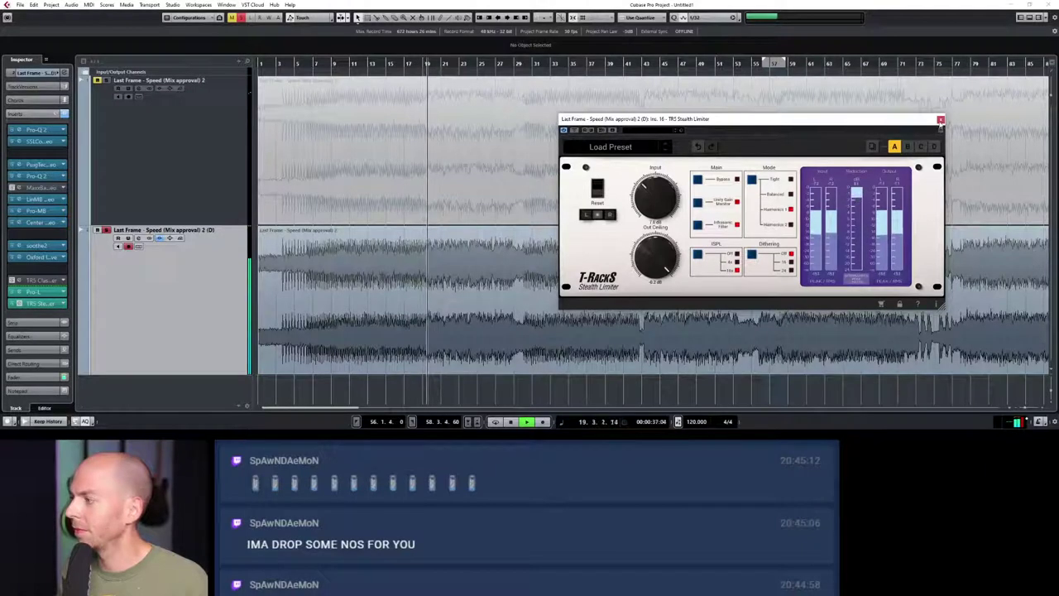
click(940, 120)
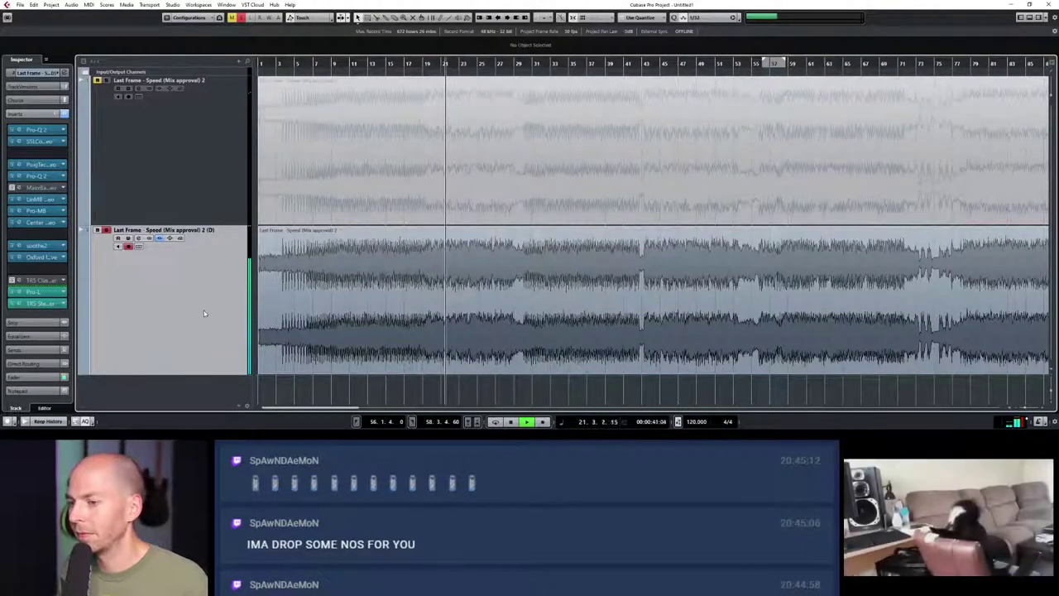
Step: Stop playback, open the Classic Clipper insert, and bypass Pro-L with the clipper active
key(space)
click(37, 279)
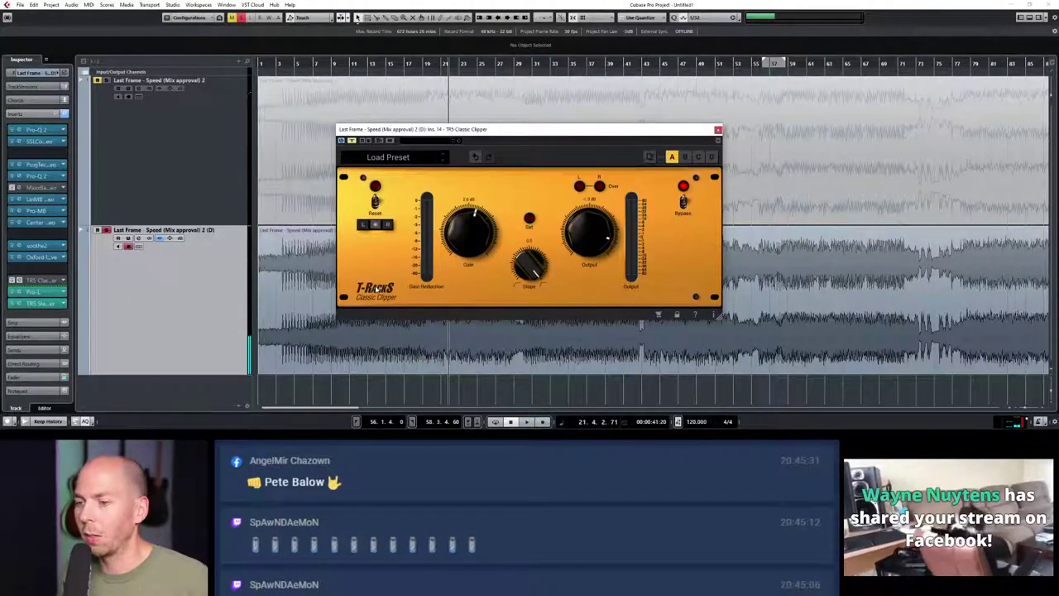
click(14, 294)
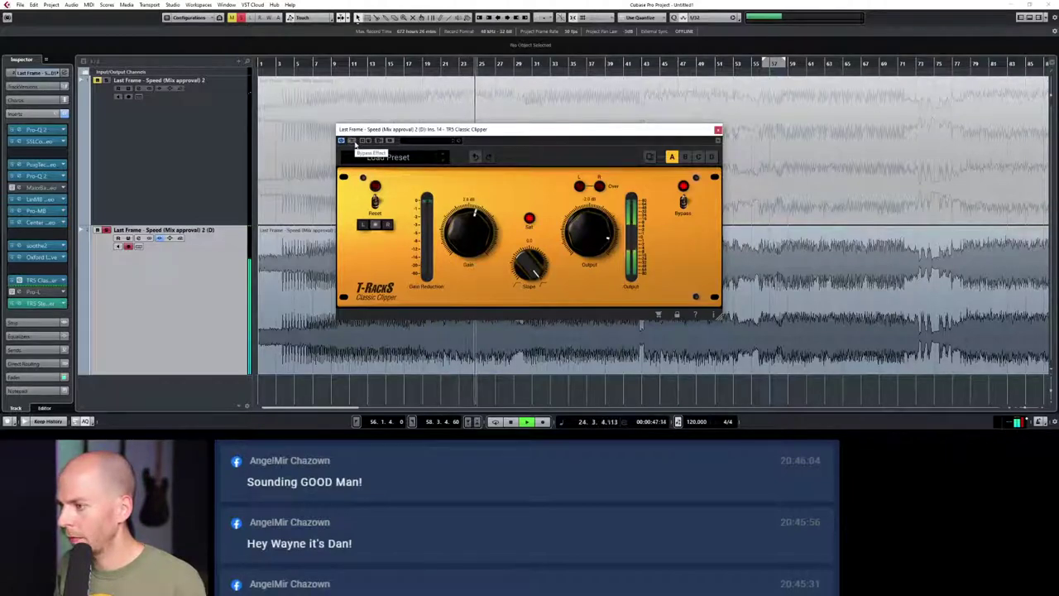
Step: Compare the mix with the Classic Clipper bypassed and active during playback from around bar 24
click(352, 141)
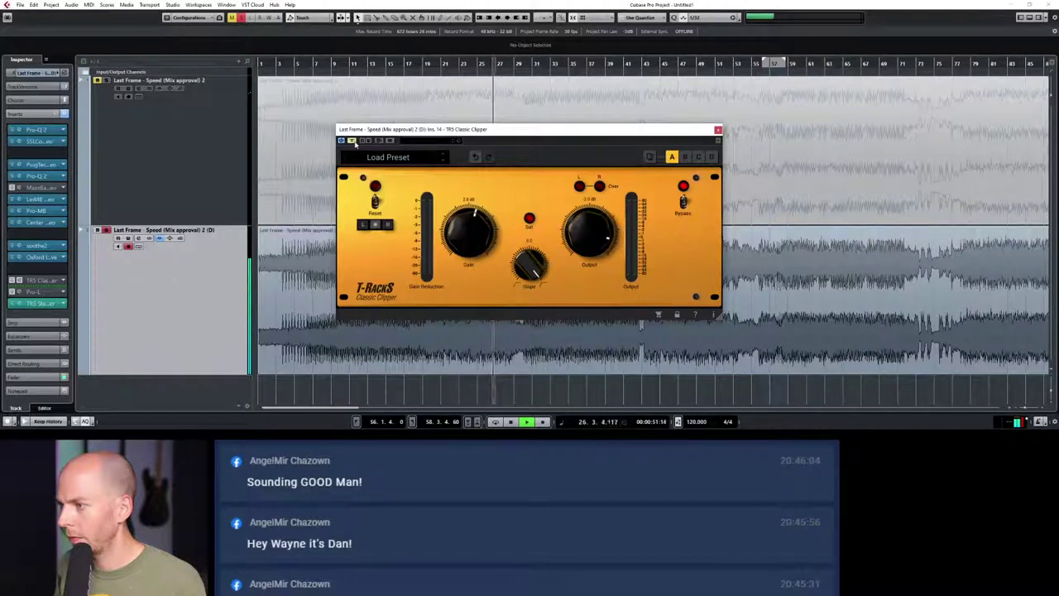
click(352, 140)
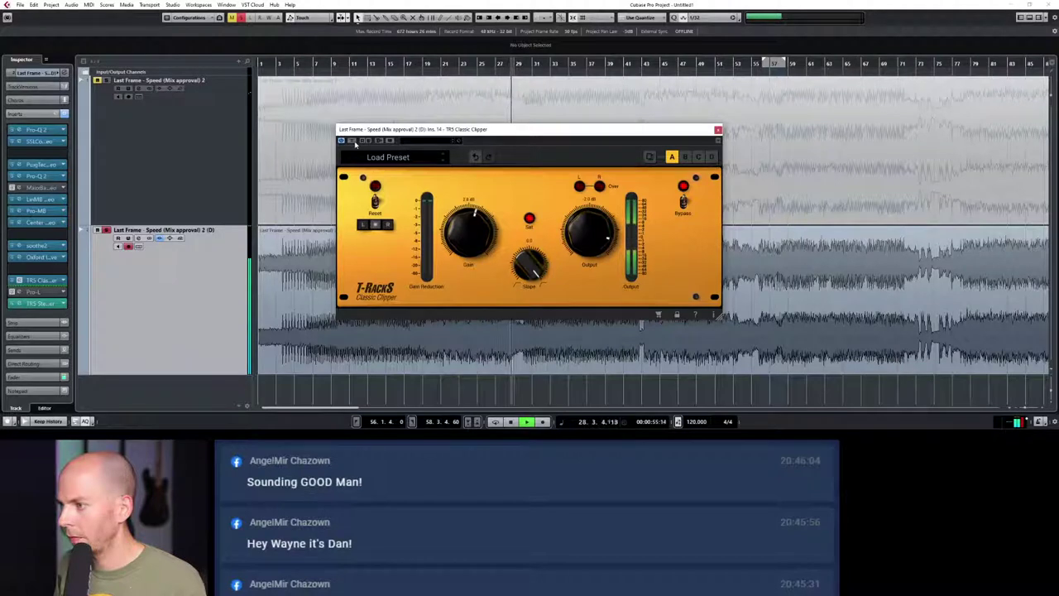
click(352, 141)
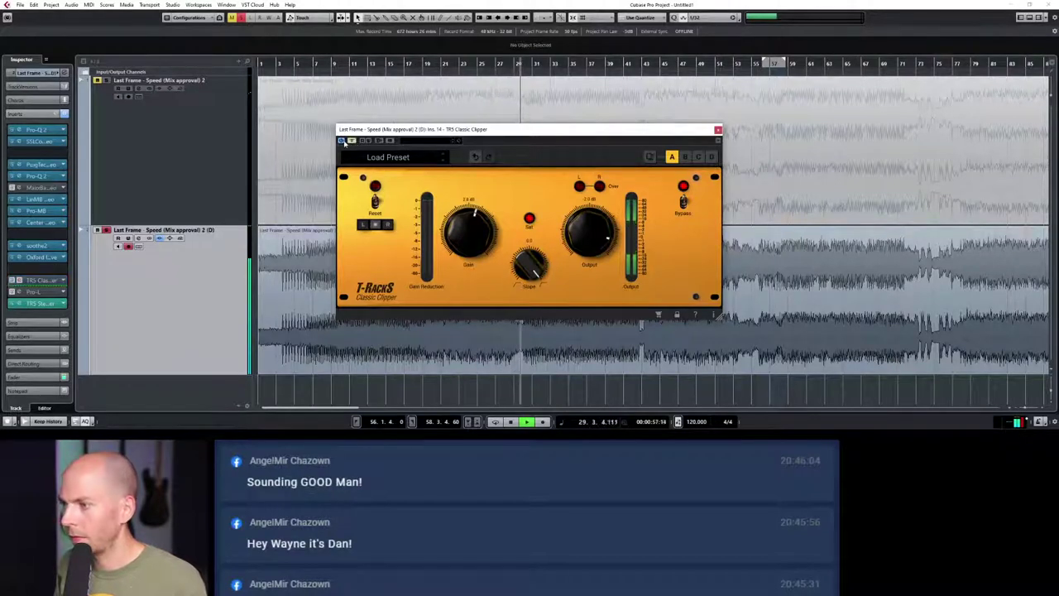
Step: Set the Classic Clipper's slope near its midpoint, with gain at about 1.8 dB and output at about -1.9 dB
drag(529, 263, 534, 302)
key(space)
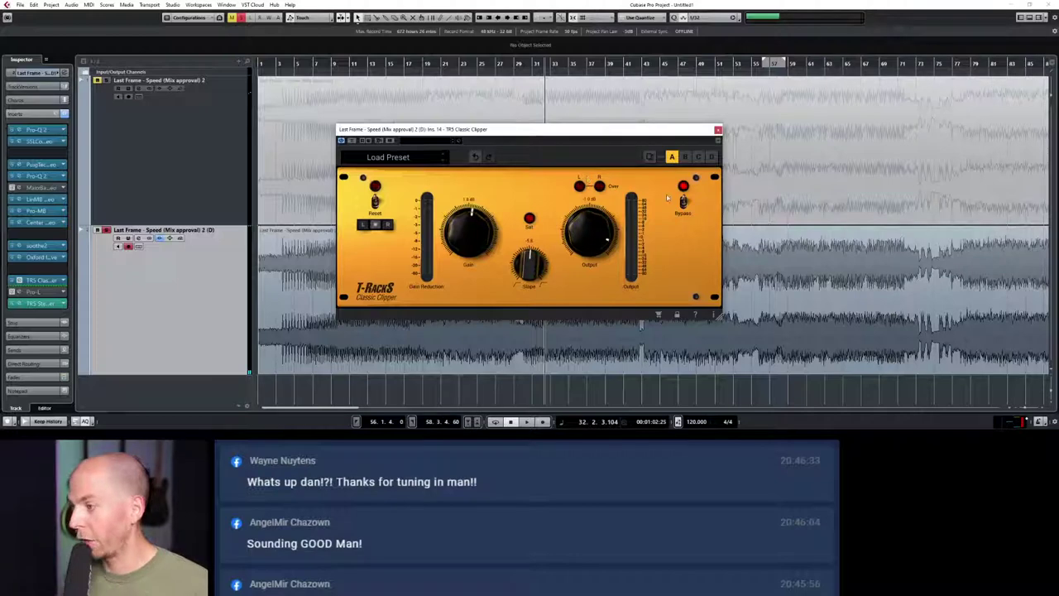
key(space)
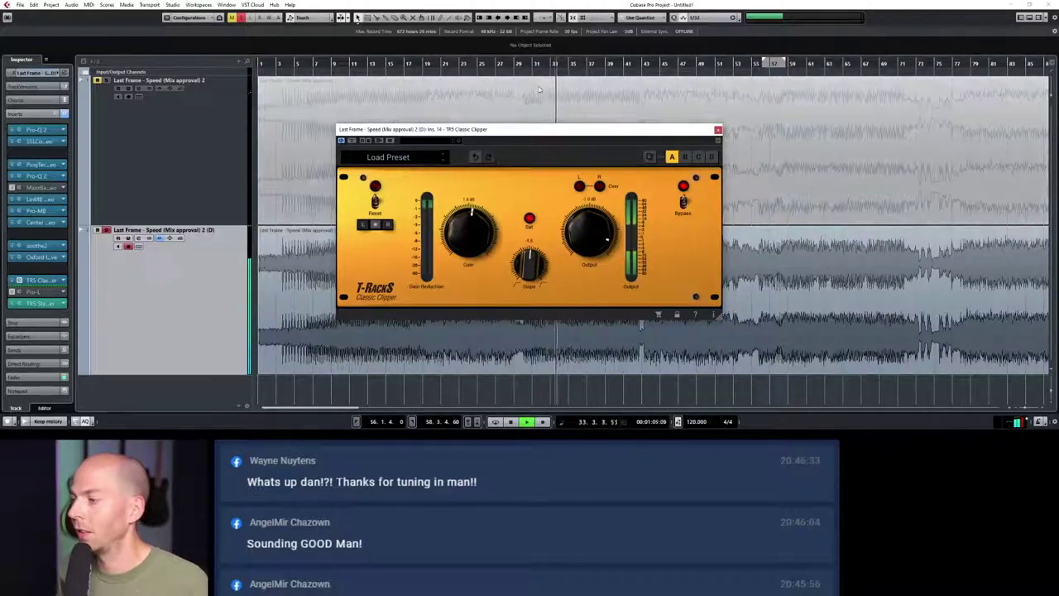
Step: Compare the readjusted Classic Clipper against its bypass from around bar 33, and stop playback
click(352, 141)
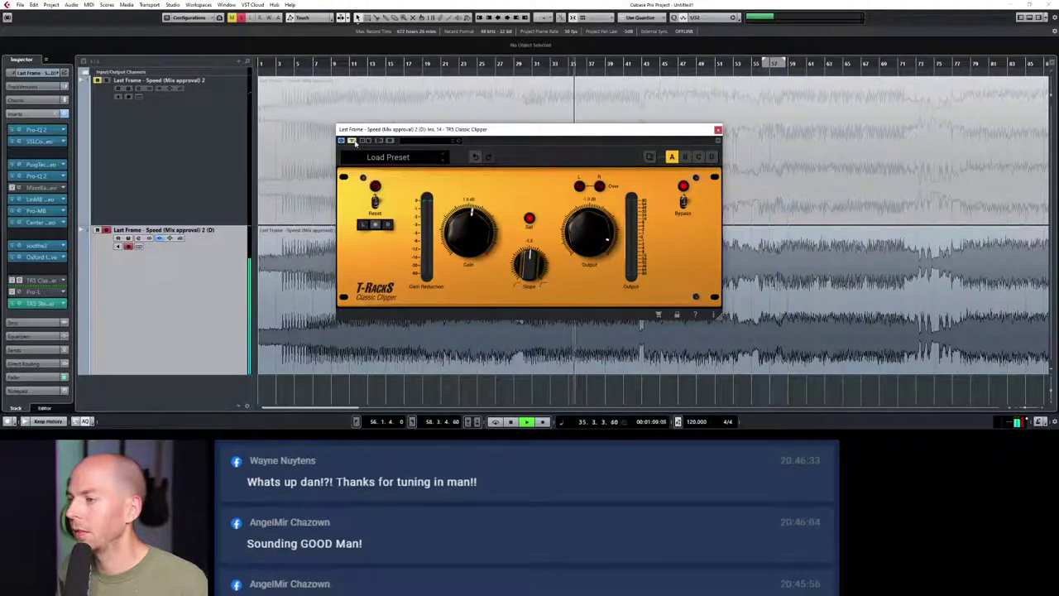
click(352, 141)
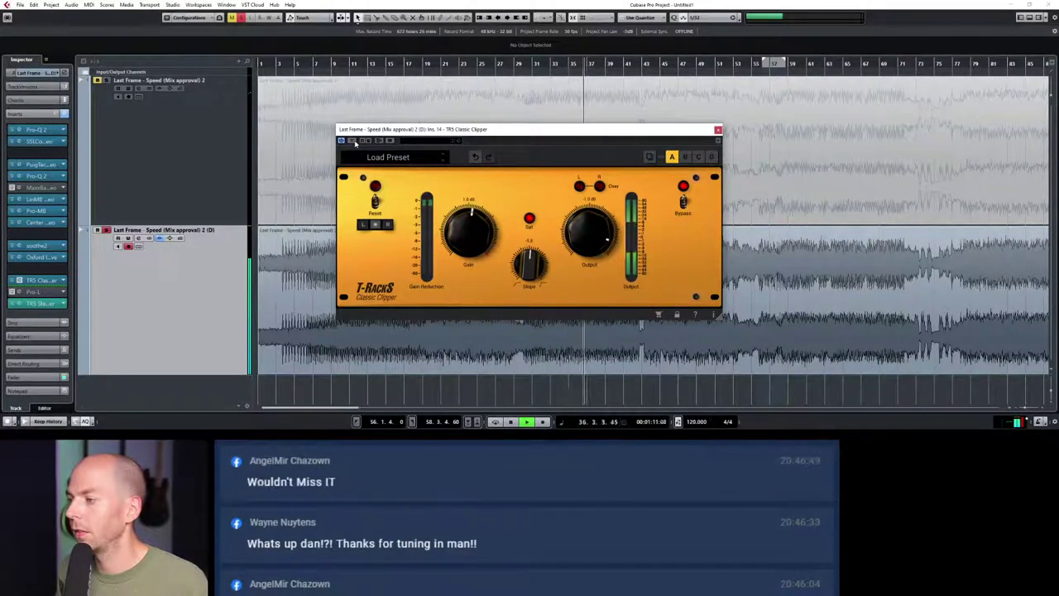
click(351, 140)
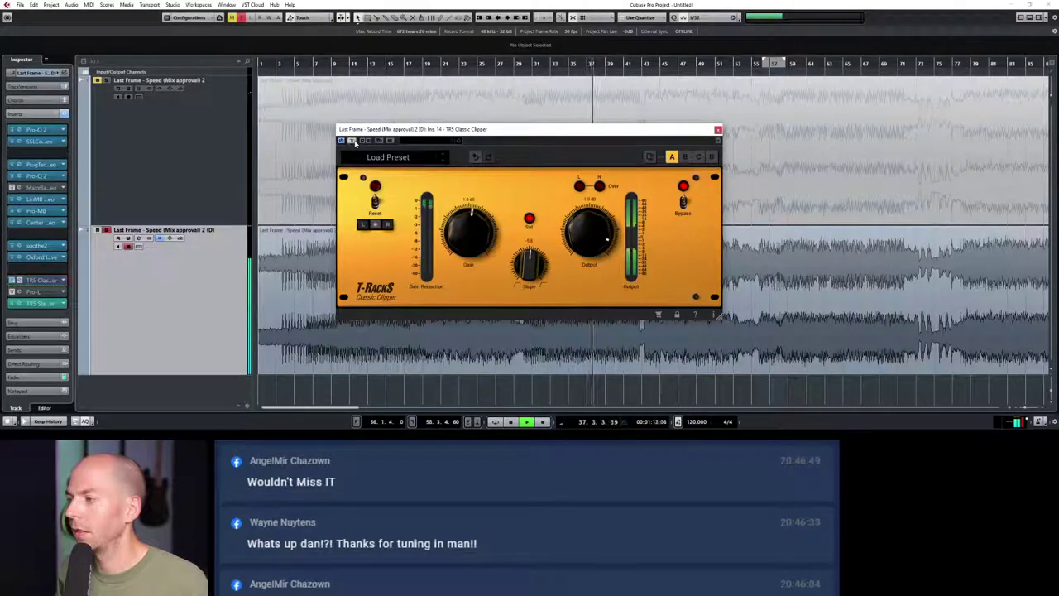
key(space)
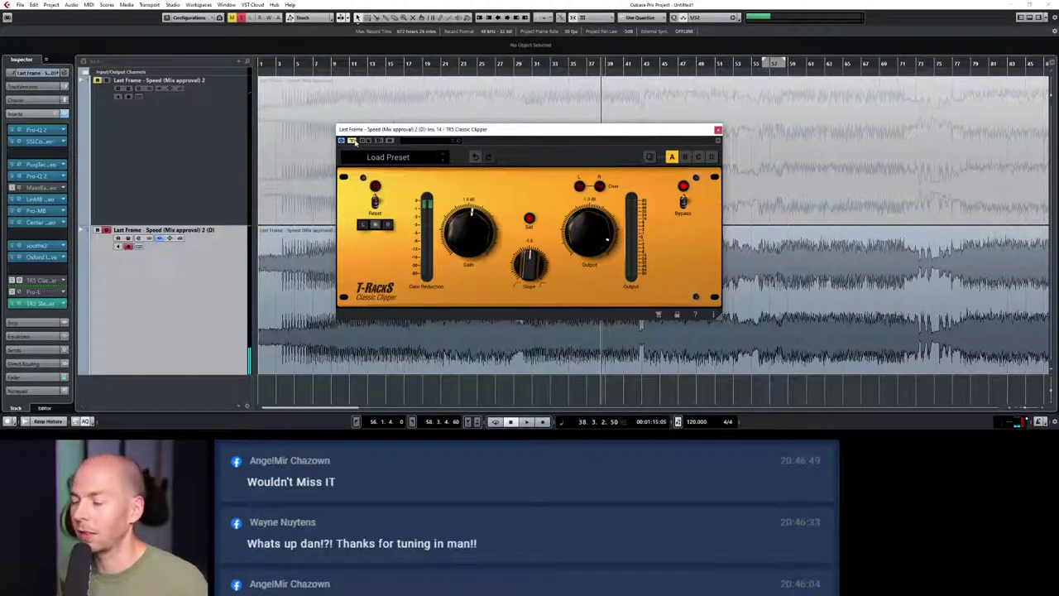
Step: Reactivate the Classic Clipper, turn its slope slightly above the midpoint while listening, and close its window
click(352, 141)
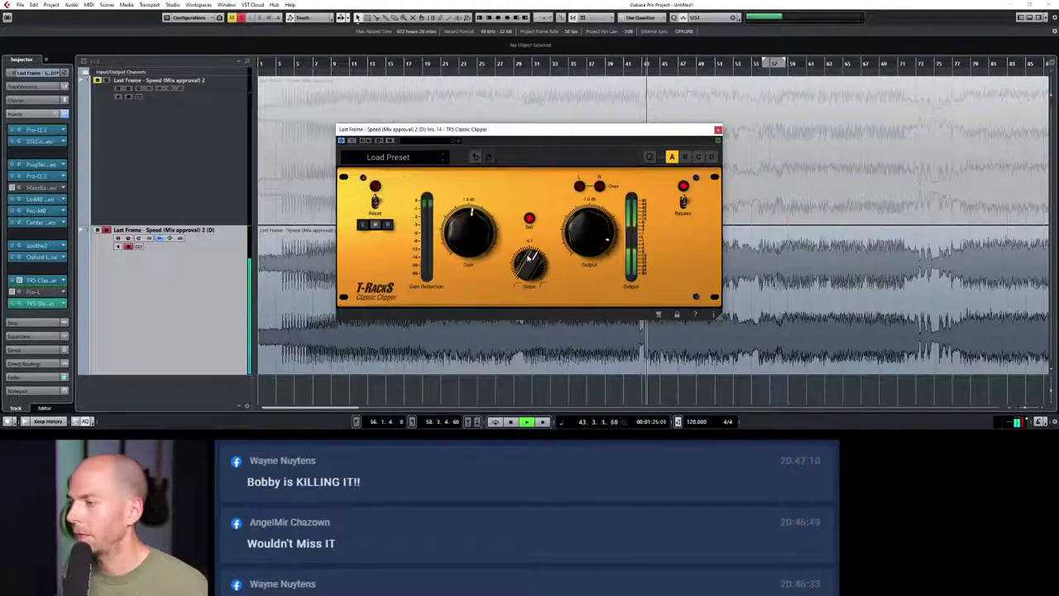
key(space)
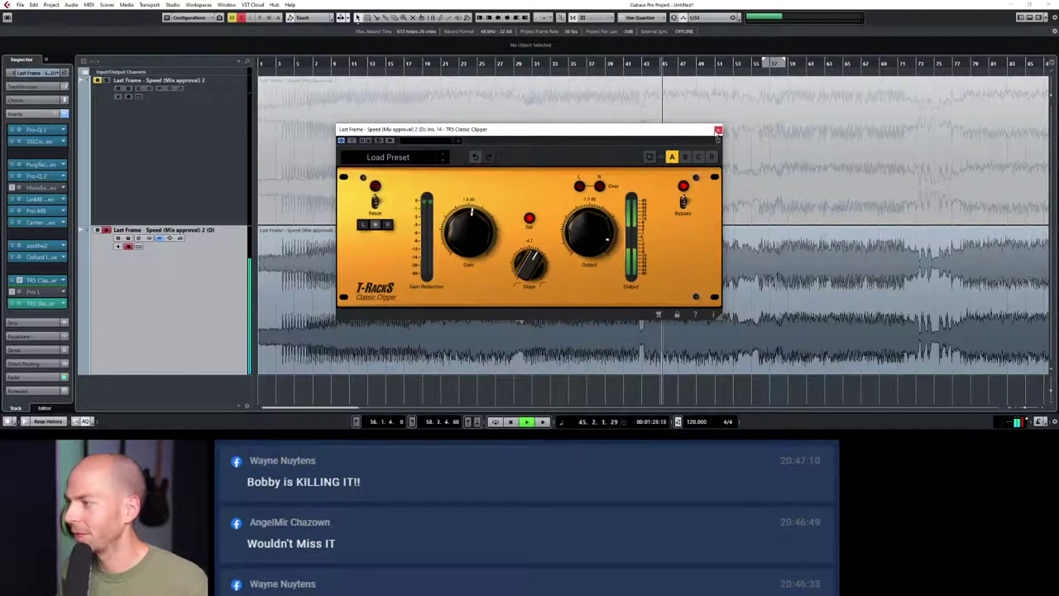
click(718, 131)
key(space)
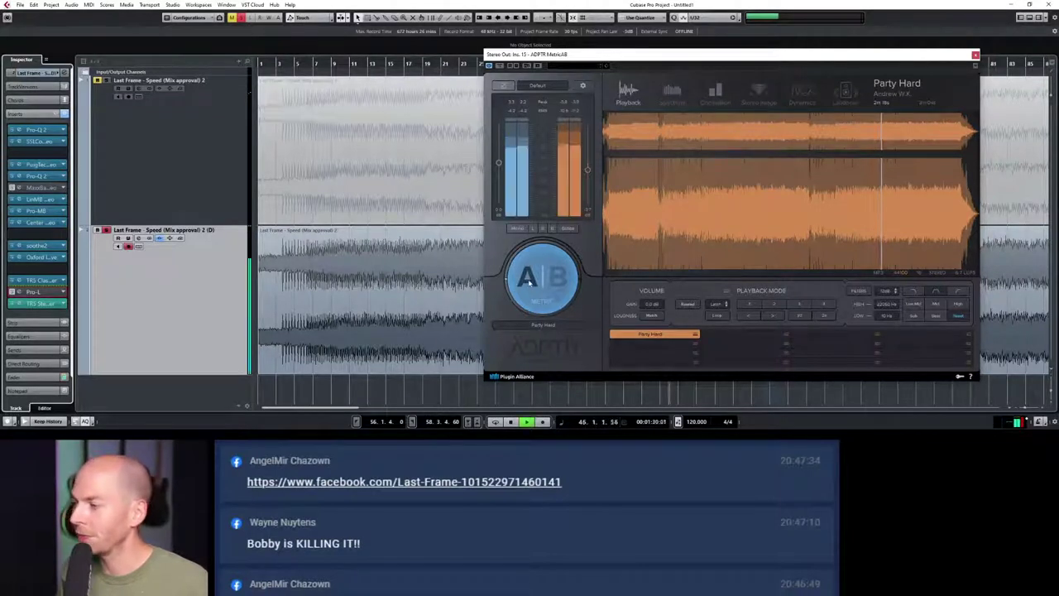
Step: Compare the clipped mix with the Party Hard reference in MetricAB, ending on A, and close MetricAB
click(530, 283)
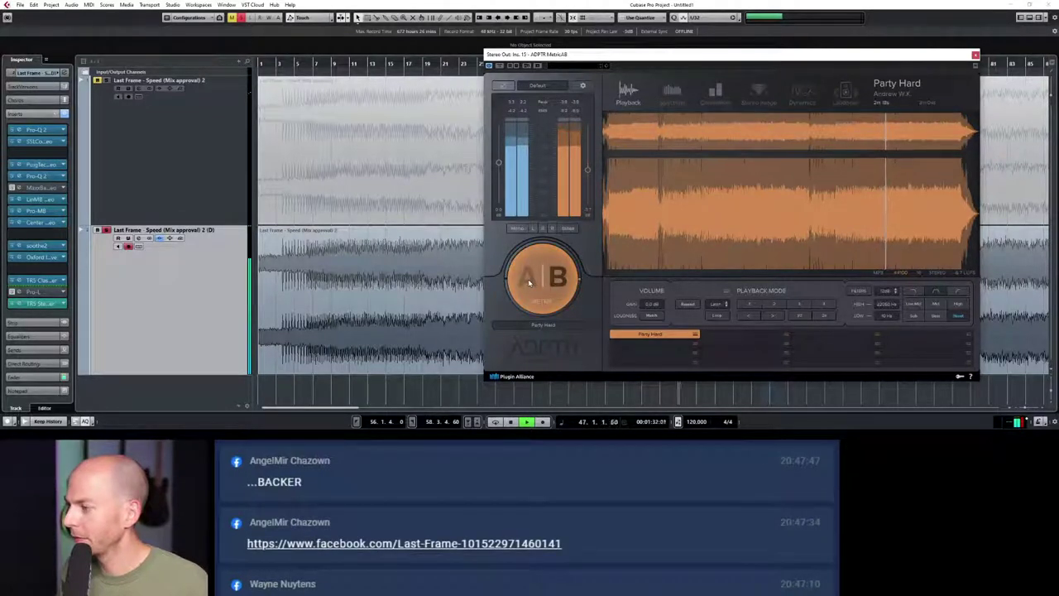
click(530, 280)
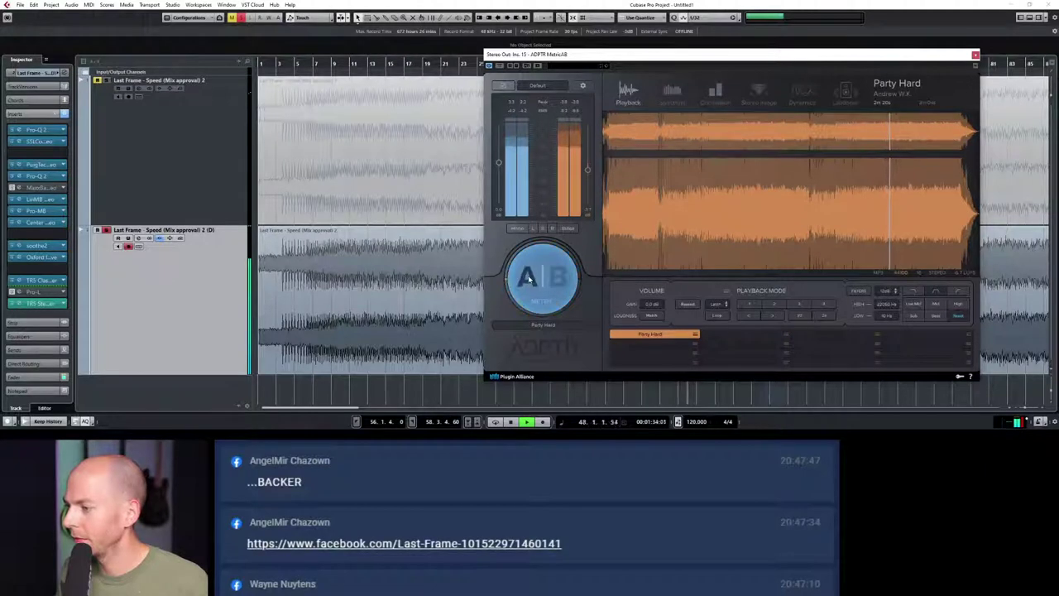
click(530, 280)
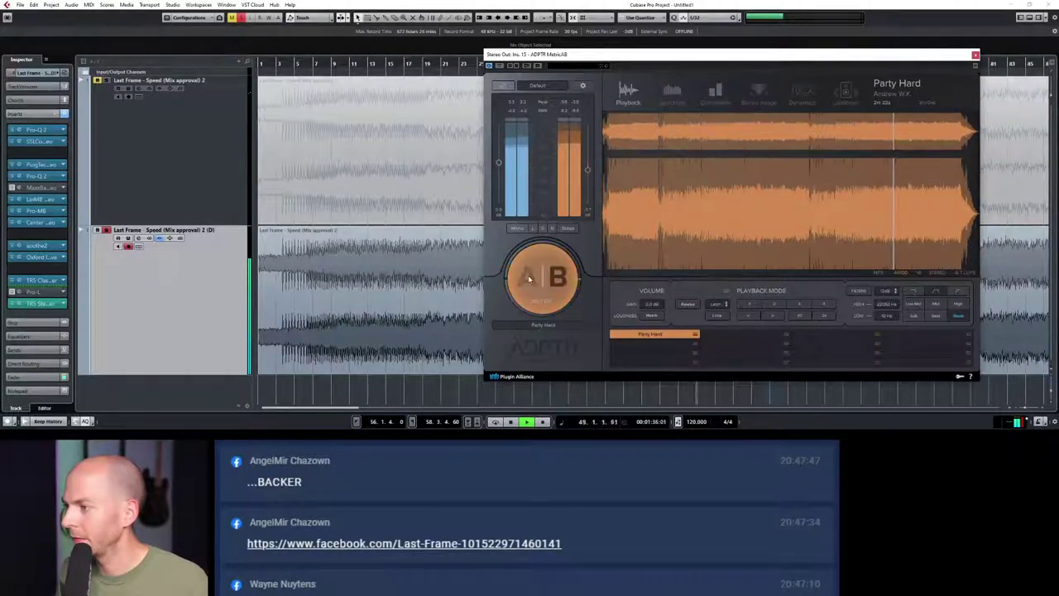
click(529, 279)
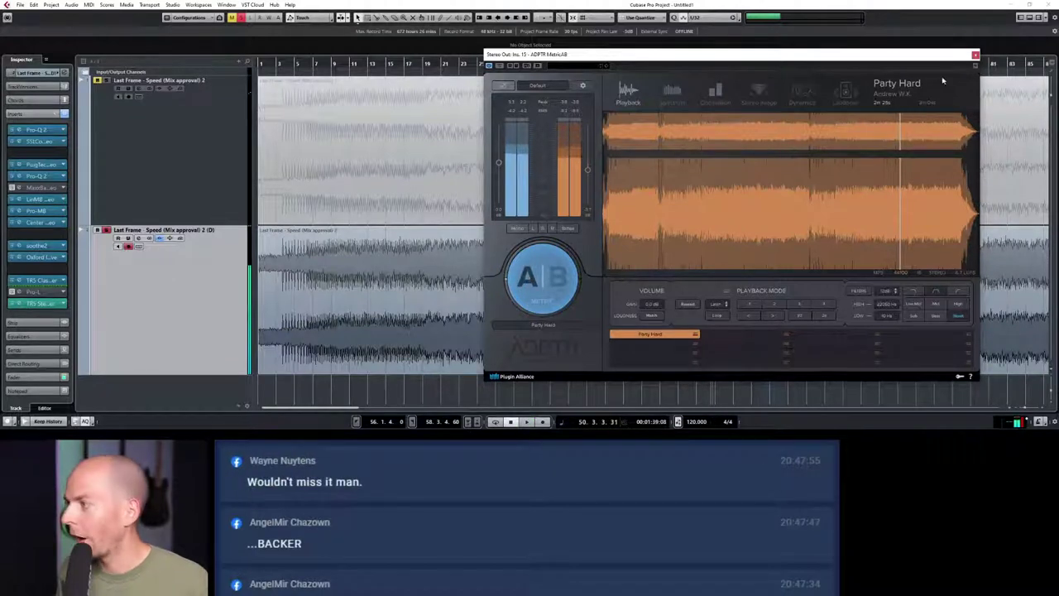
click(975, 55)
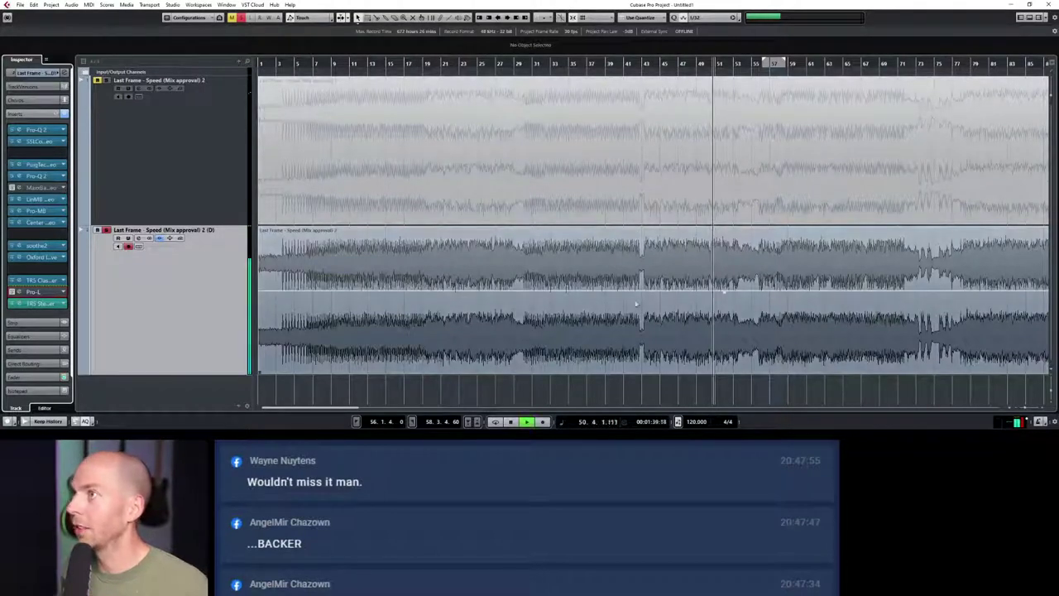
click(765, 315)
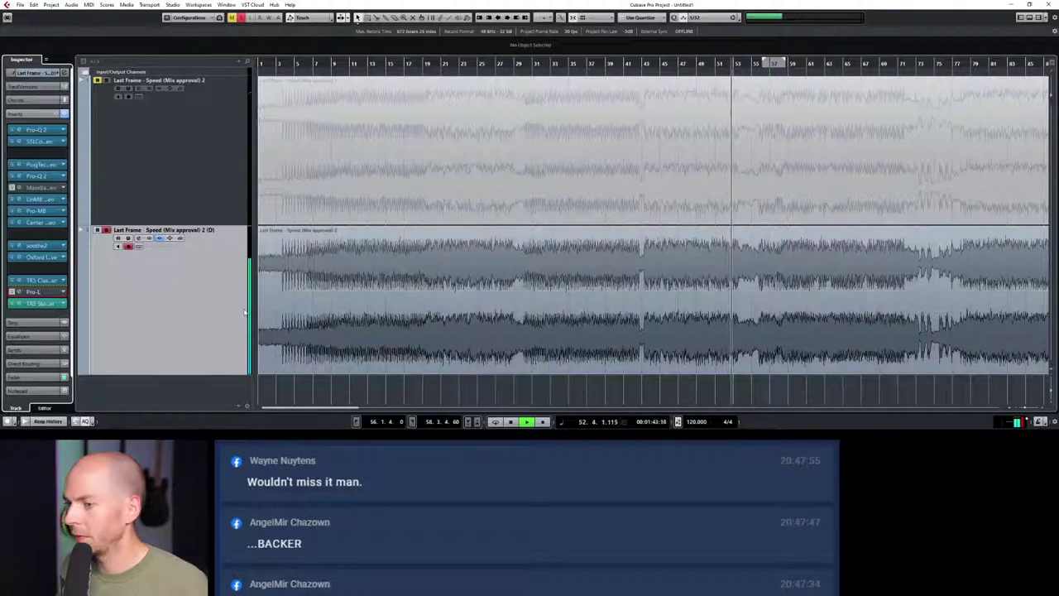
key(space)
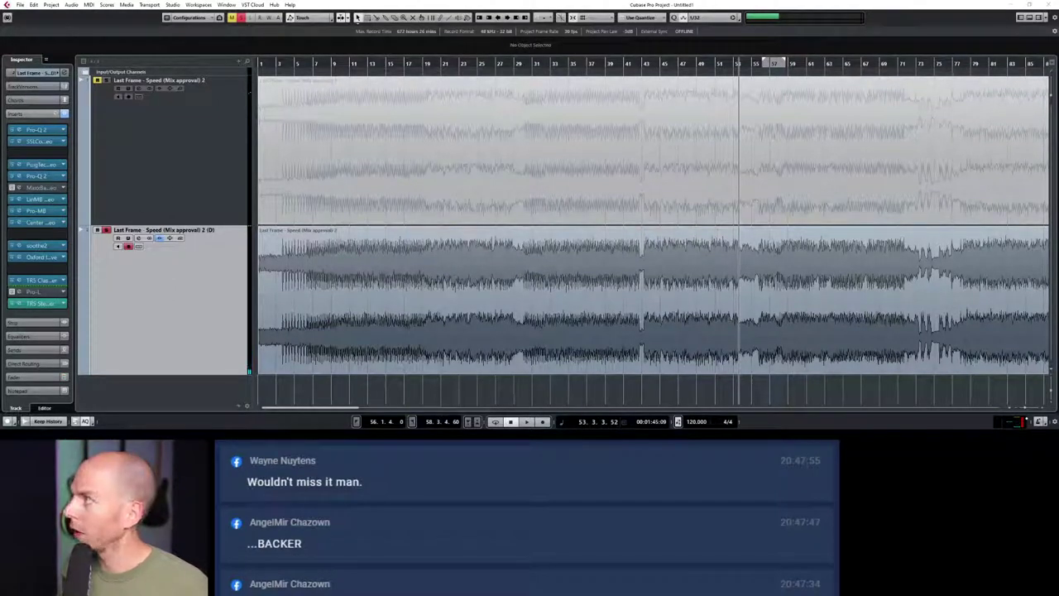
Step: Open the MixConsole, narrow its window, and reposition it to show the loudness meter beside the track list and inserts
key(F3)
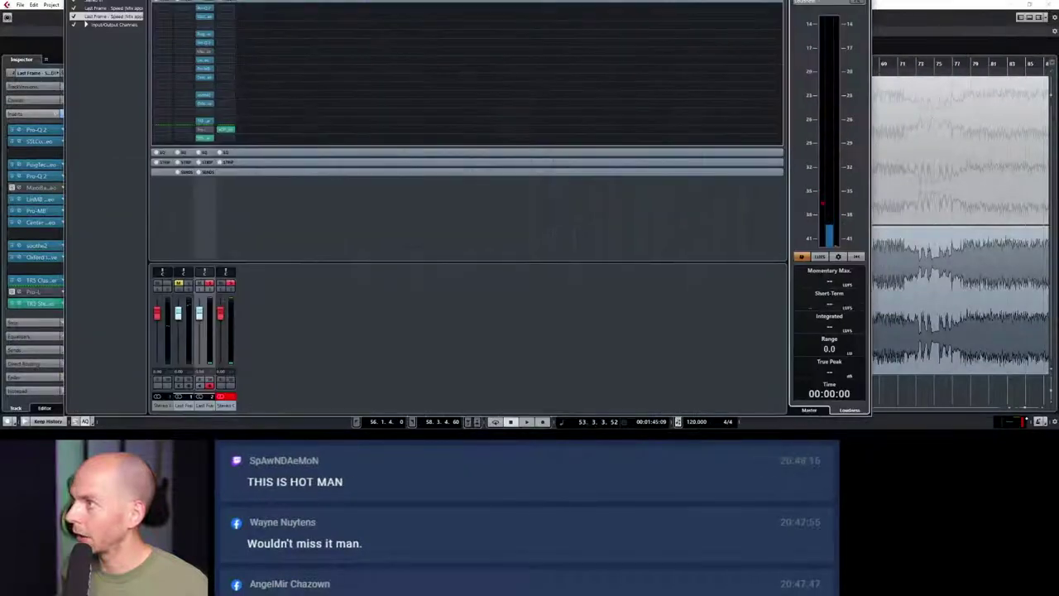
double_click(664, 65)
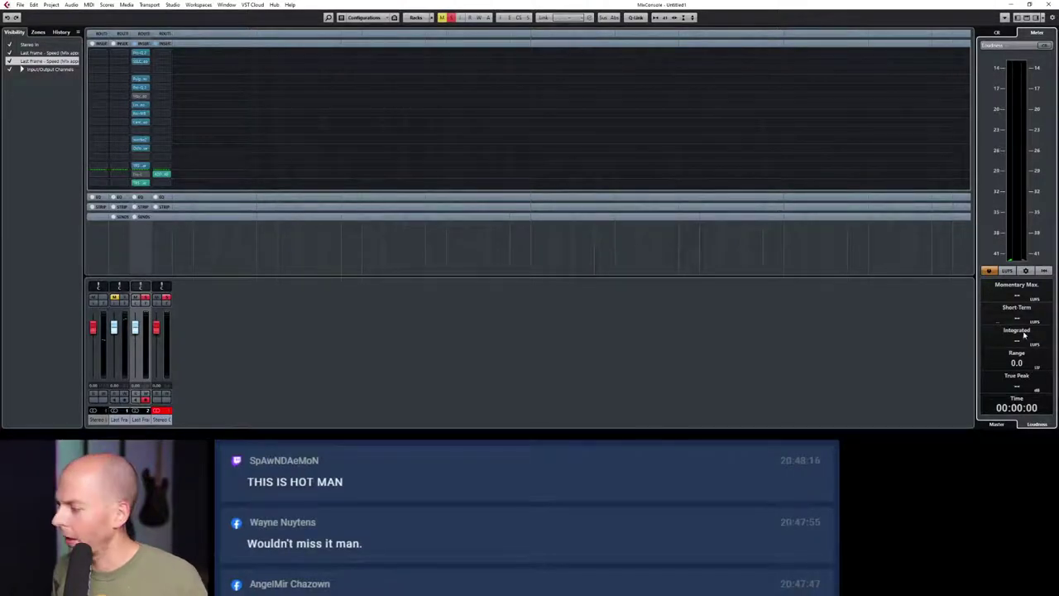
click(1030, 5)
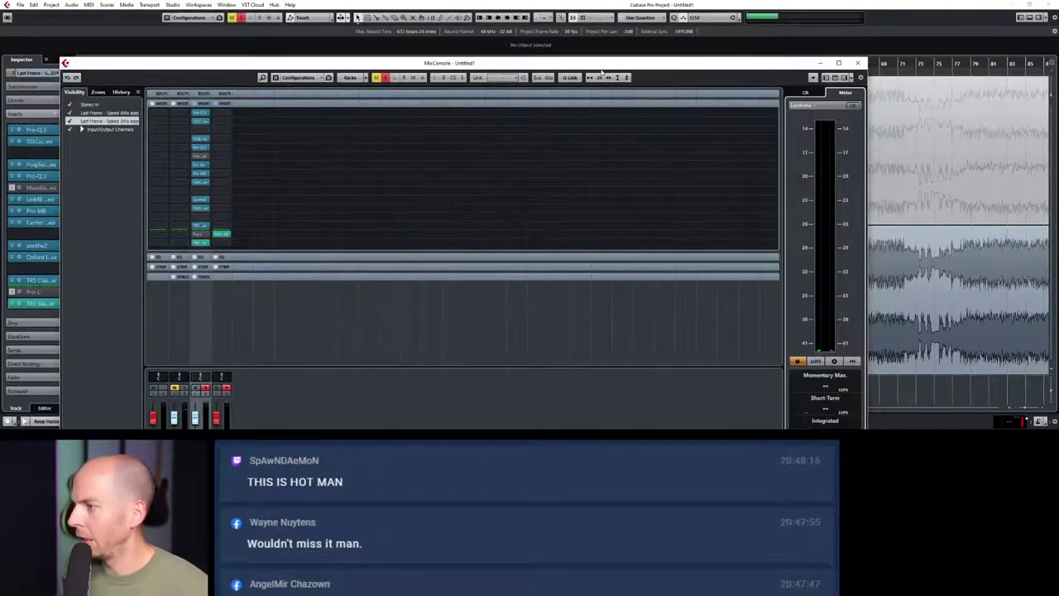
mouse_move(602, 63)
mouse_down()
mouse_move(751, 43)
mouse_move(612, 46)
mouse_up()
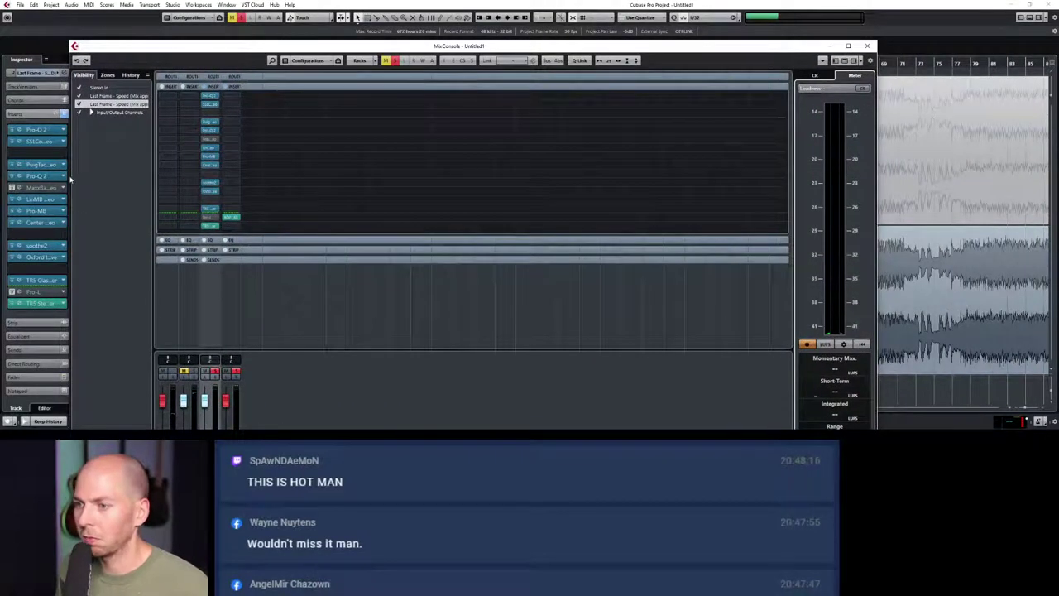
drag(70, 173, 502, 173)
drag(619, 47, 703, 18)
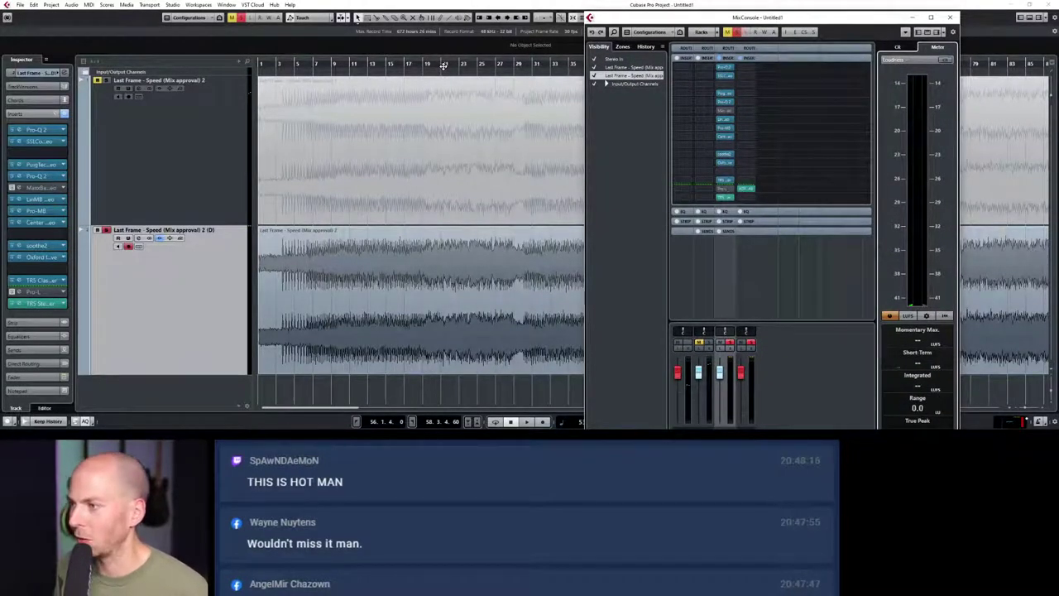
Step: Play the mix from around bar 21 and check its momentary, short-term and integrated loudness in the MixConsole
key(F3)
click(444, 65)
key(space)
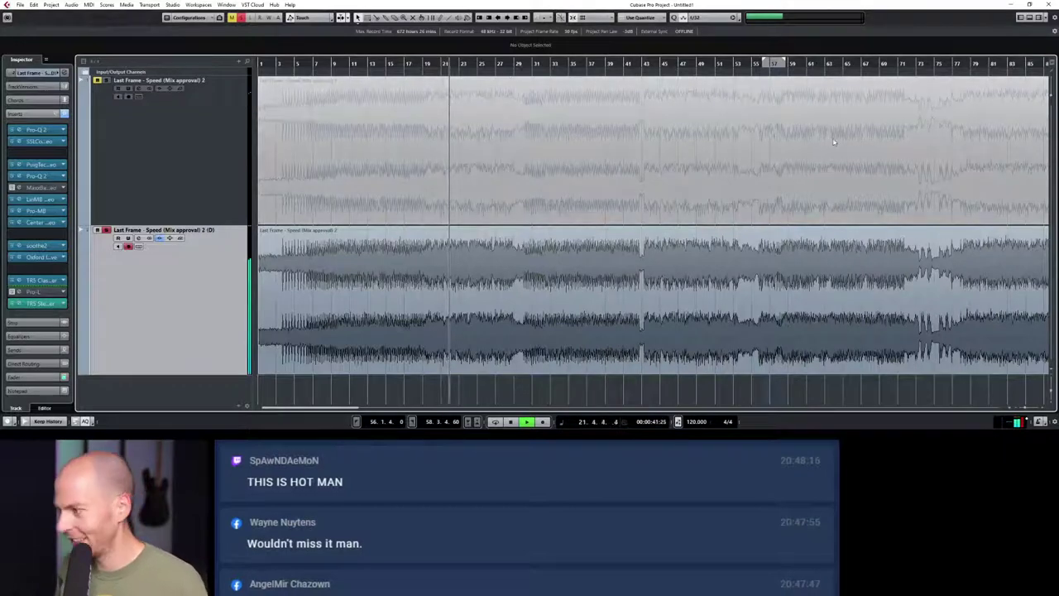
key(F3)
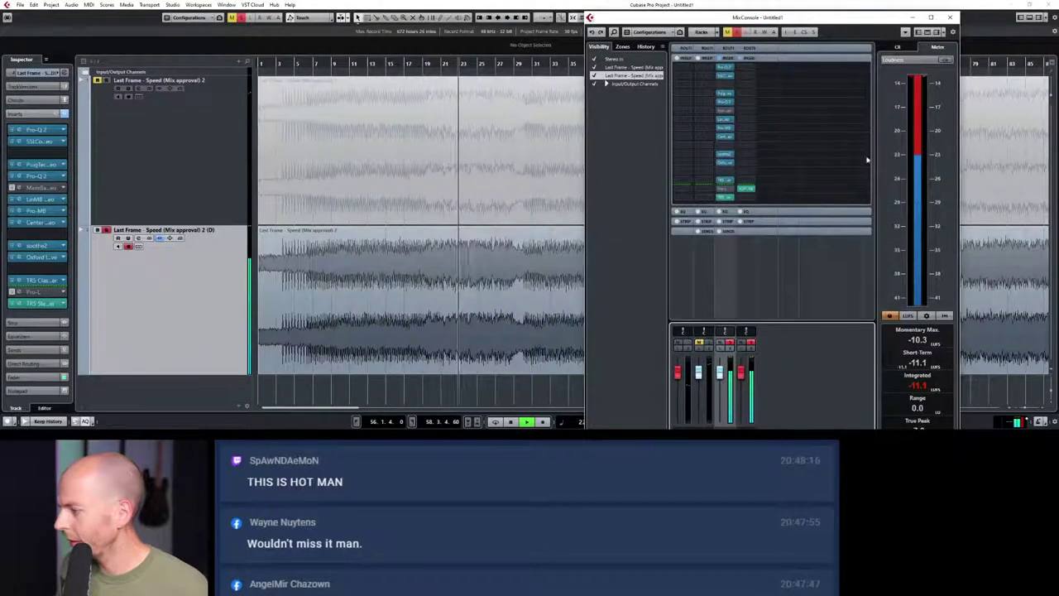
key(space)
Step: Turn off Unity Gain Monitor in the Stealth Limiter, close its window, and play the mix to recheck loudness
click(18, 305)
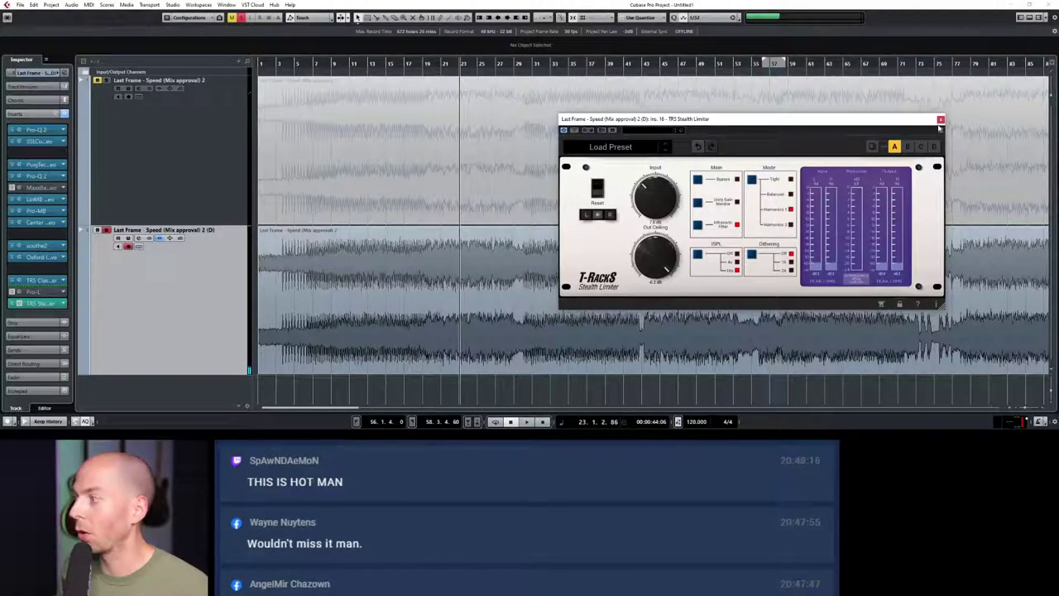
click(940, 120)
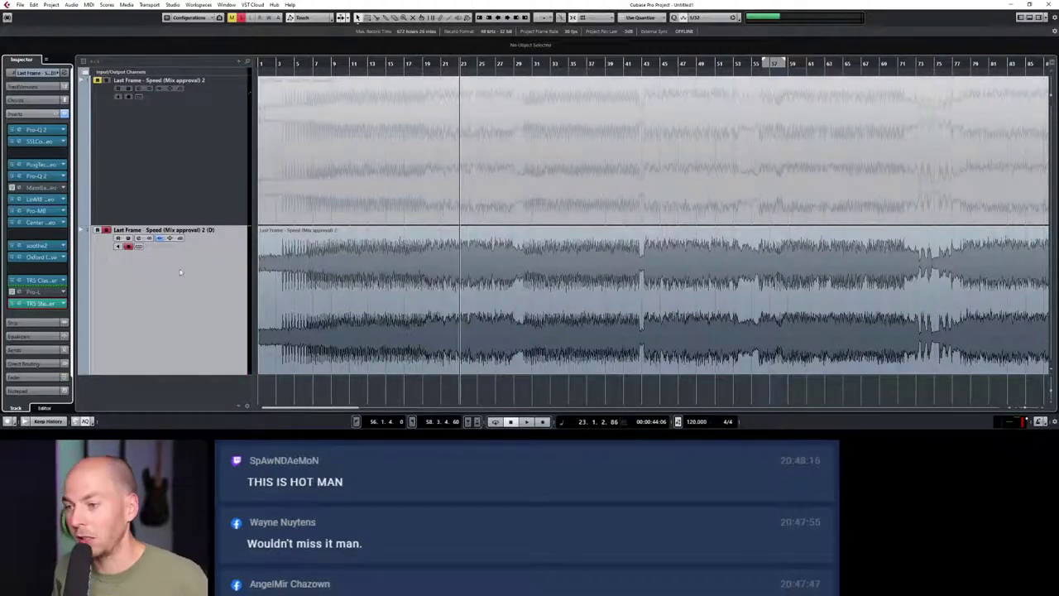
key(space)
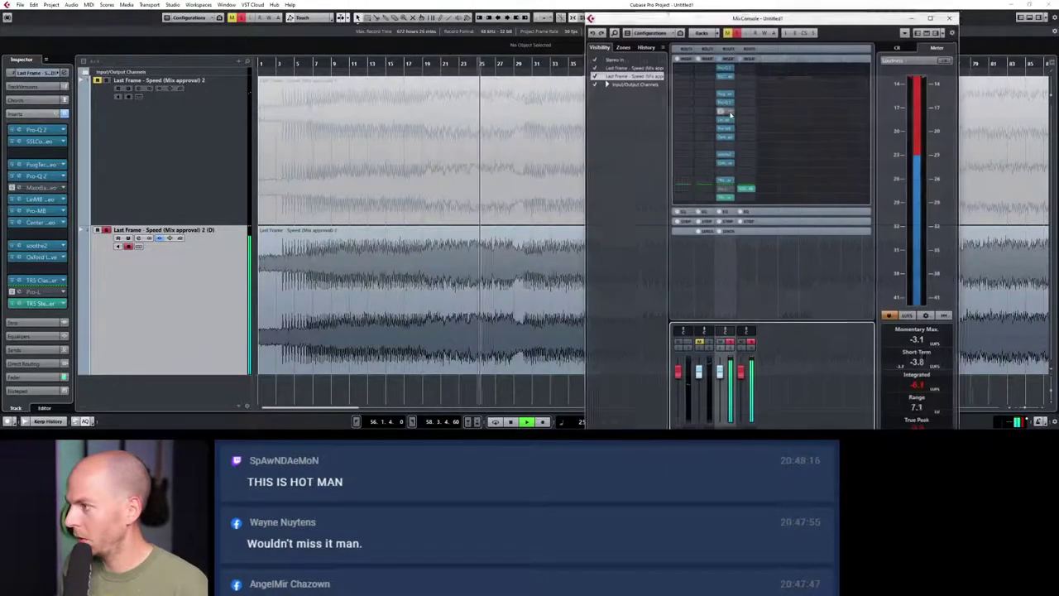
Step: Replay the mix from around bar 23 with the Stealth Limiter open and check its short-term and integrated loudness in the MixConsole
key(F3)
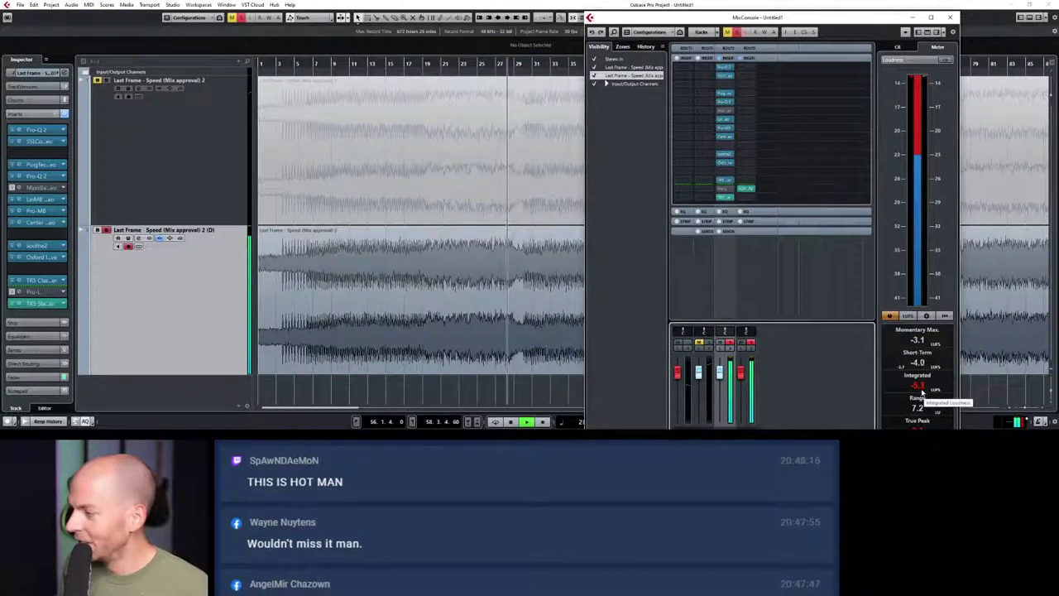
key(F3)
key(space)
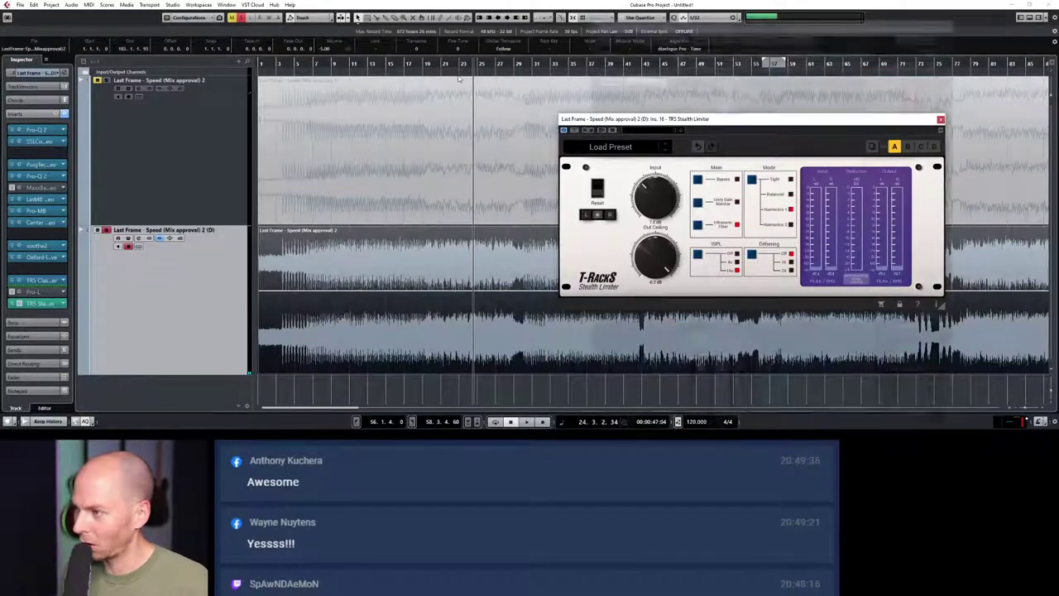
key(space)
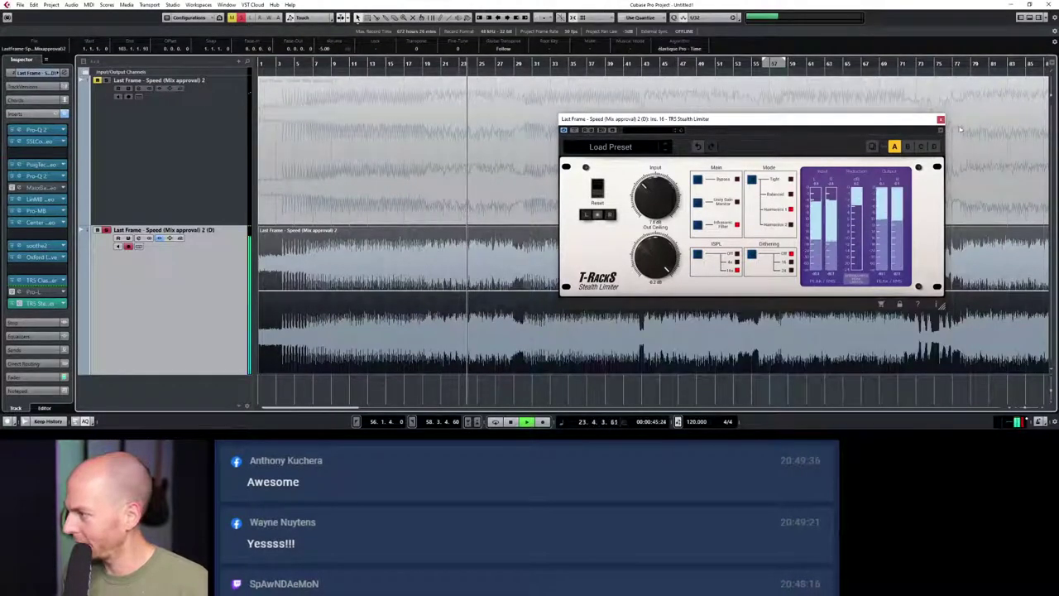
key(F3)
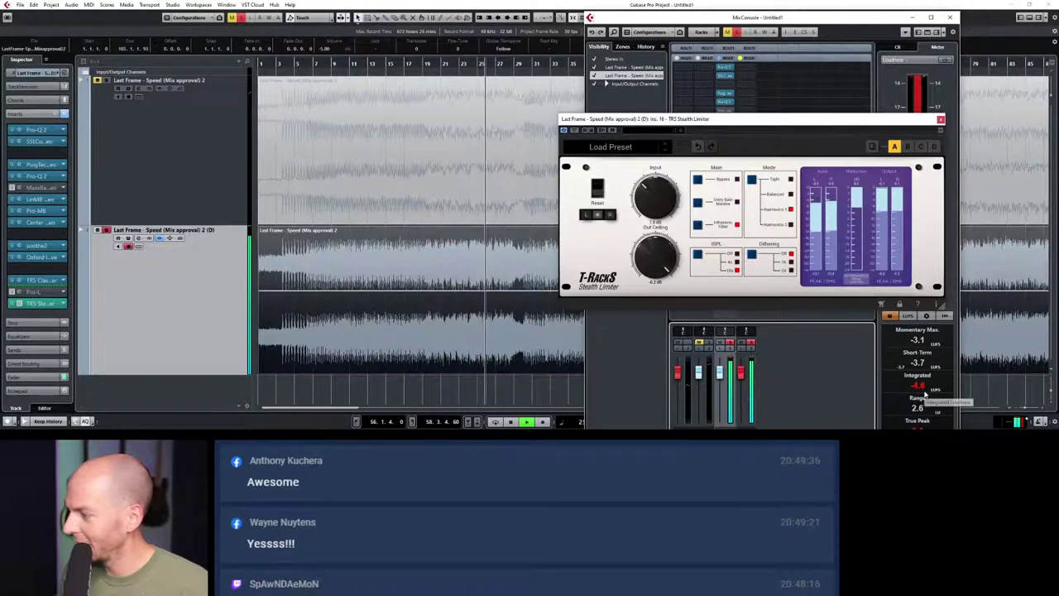
key(space)
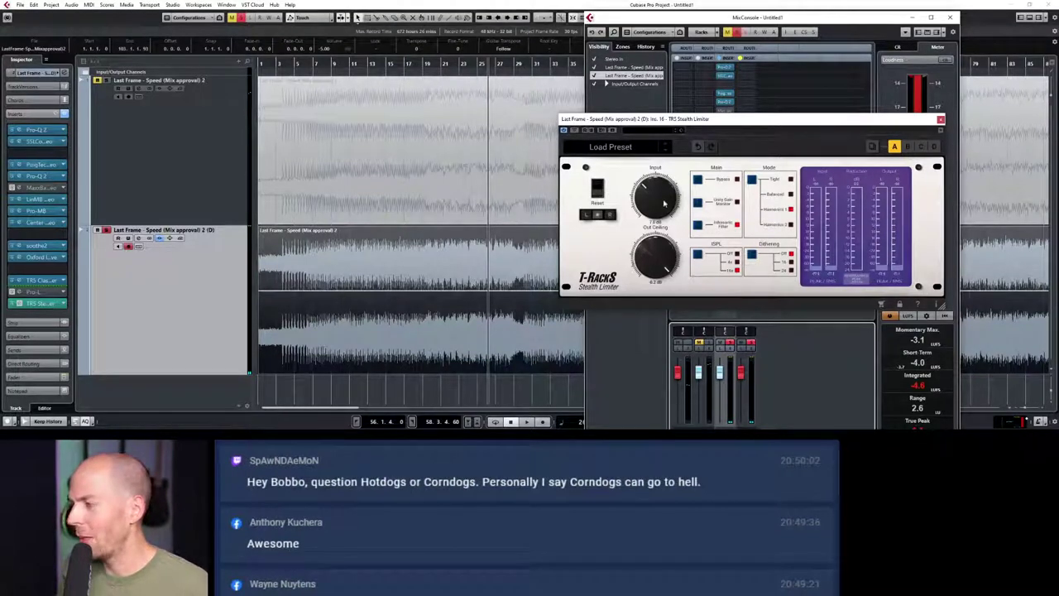
Step: Lower the Stealth Limiter's input gain, fine-tune it further while playing the song's intro, and close the limiter window
drag(660, 200, 659, 203)
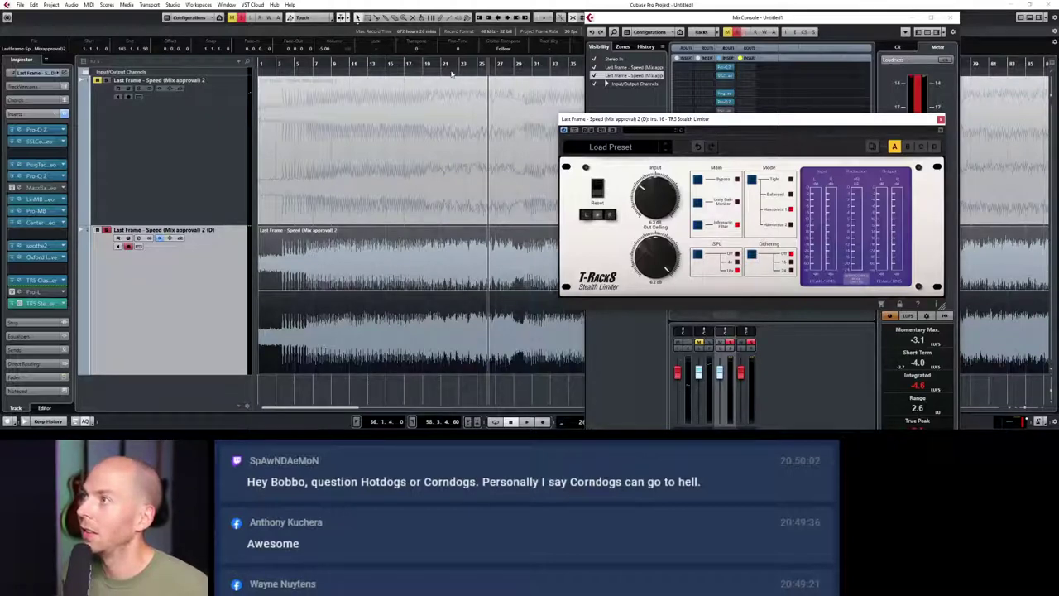
click(403, 56)
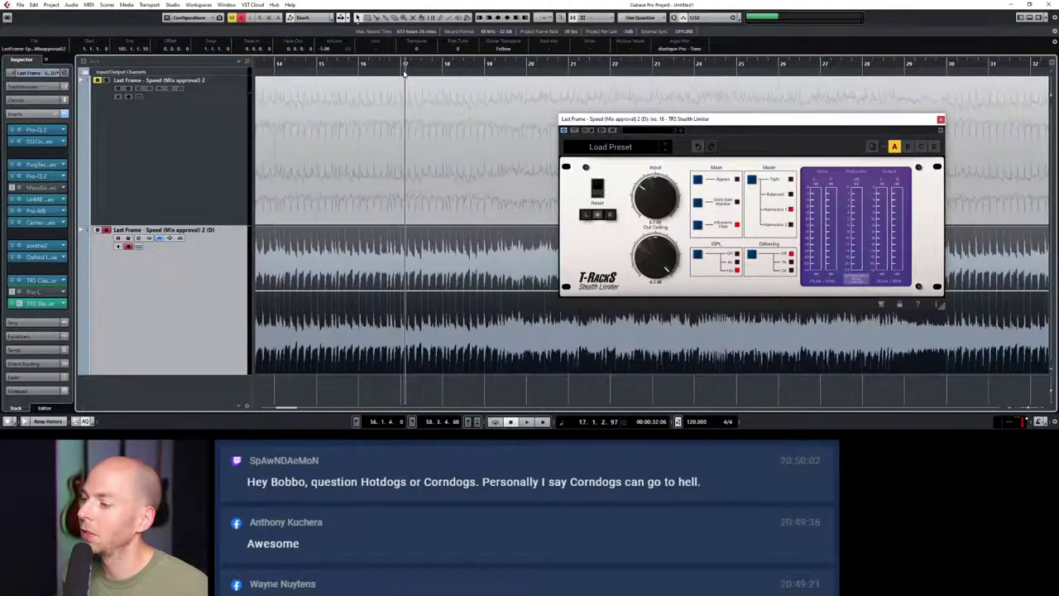
drag(404, 53, 373, 96)
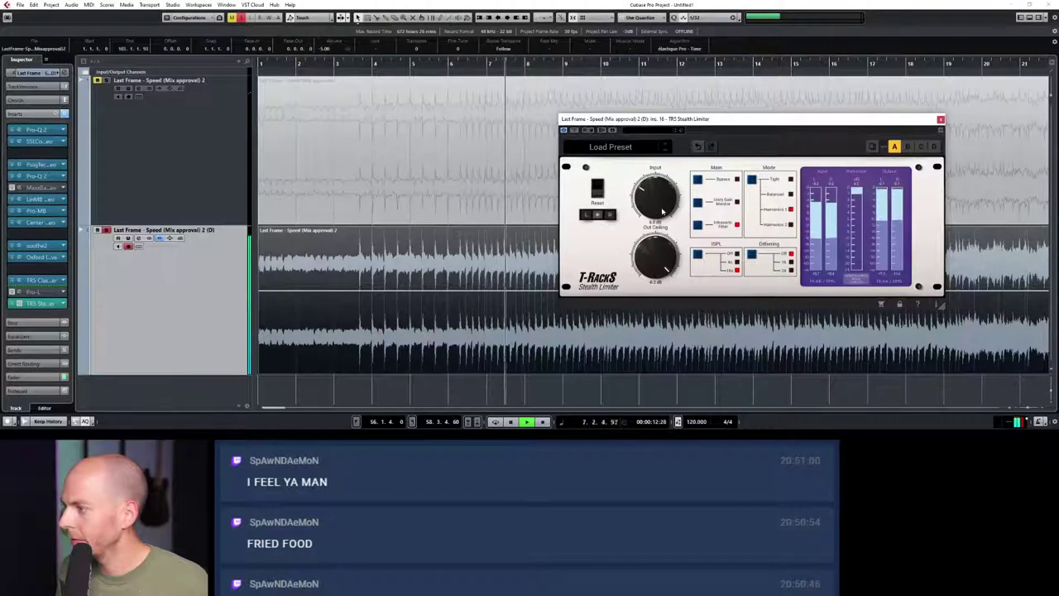
scroll(658, 207, down, 1)
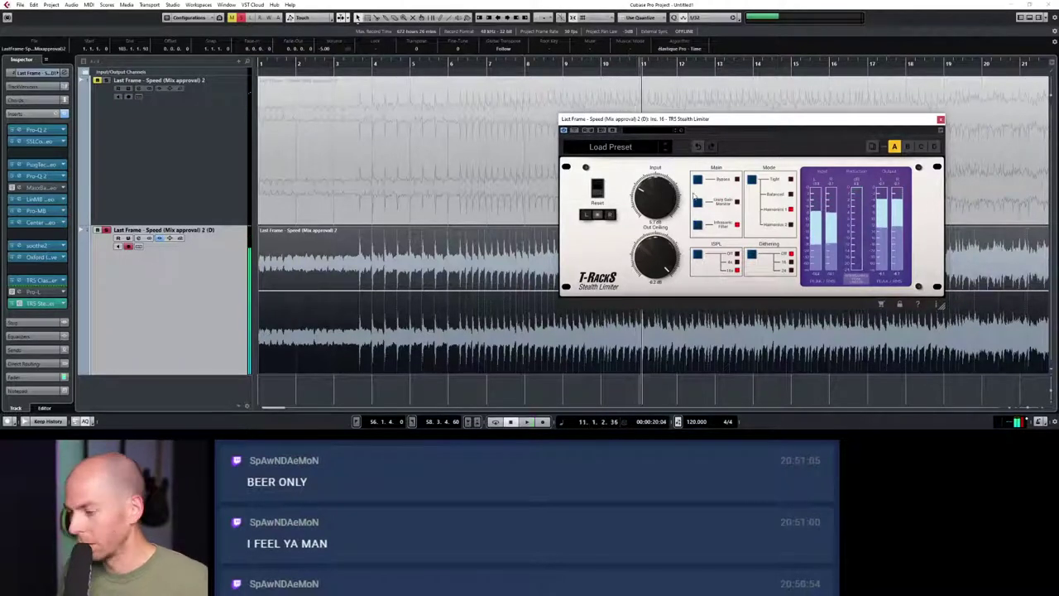
click(939, 120)
Step: Play the song's final section from around bar 82, reset the loudness measurement, check the new reading, and close the MixConsole
key(shift+f)
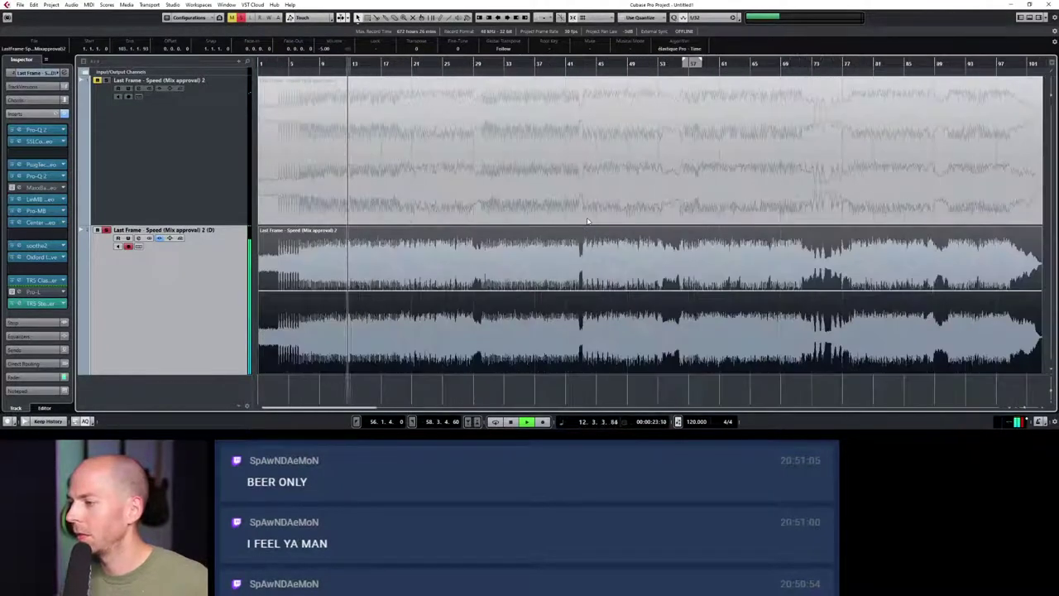
click(590, 58)
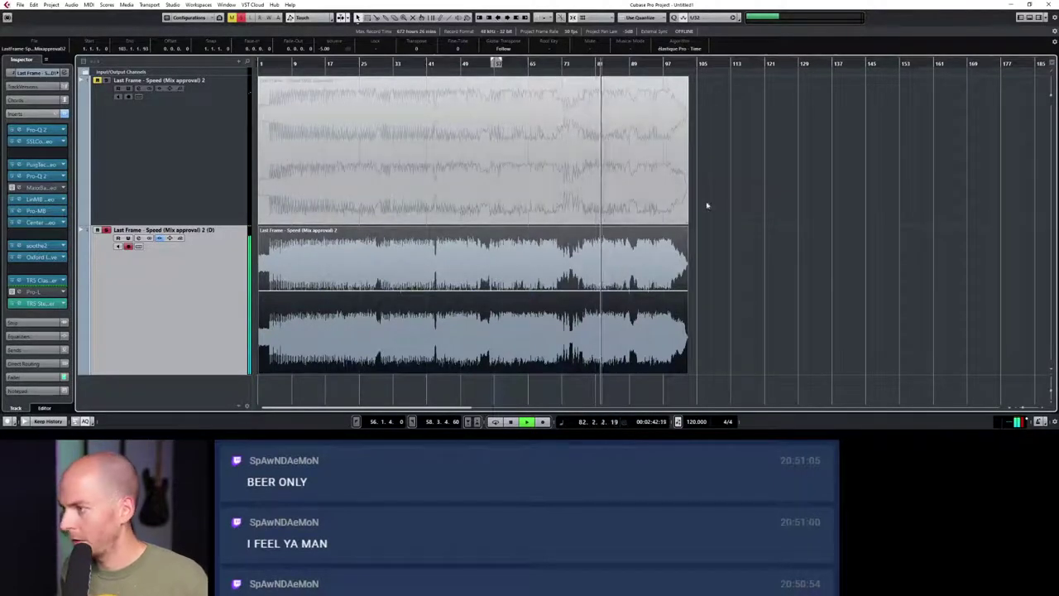
key(F3)
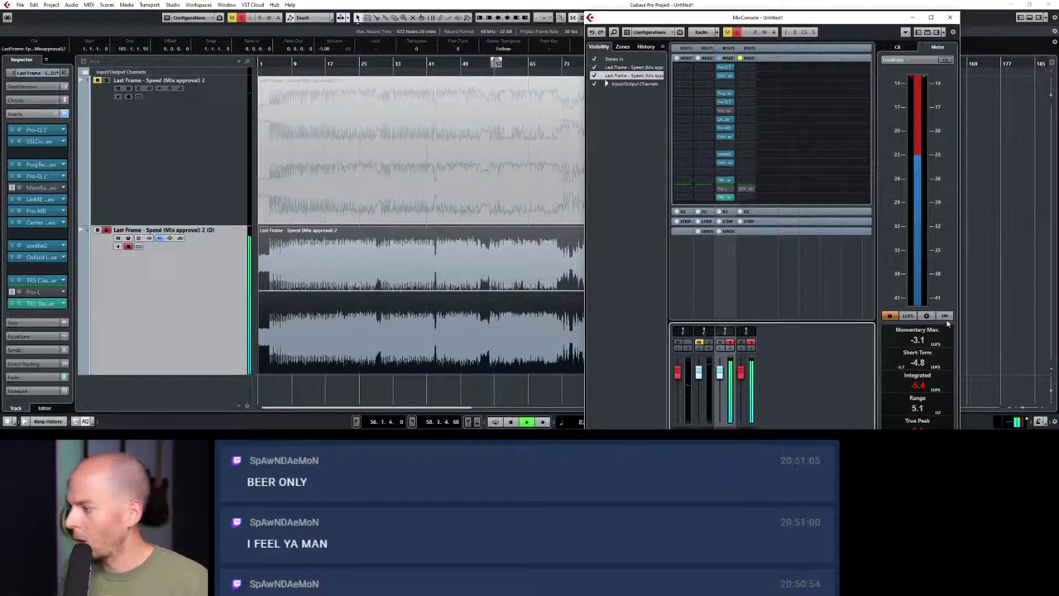
click(945, 316)
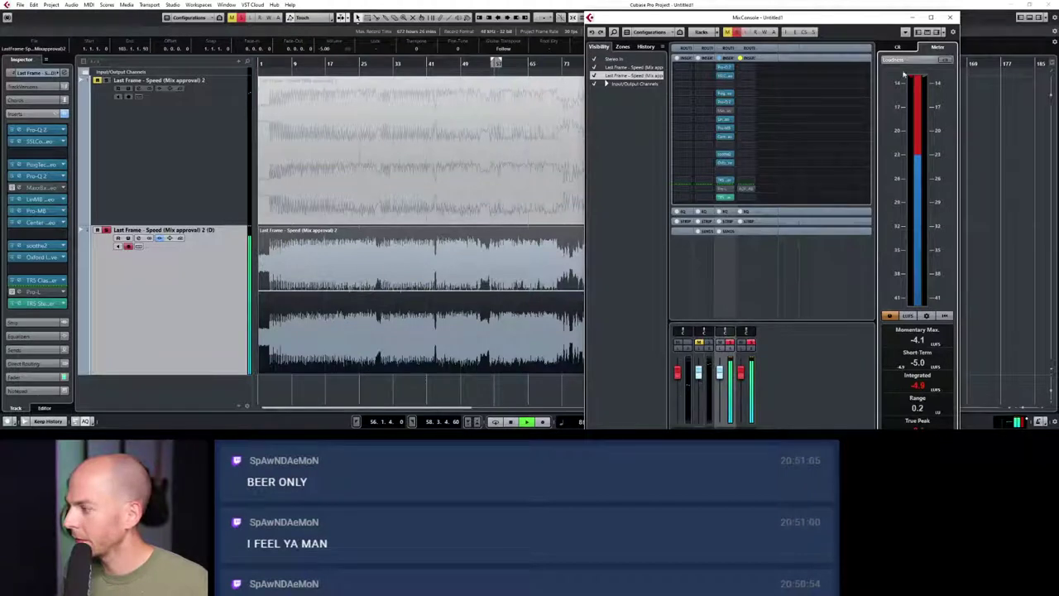
click(954, 17)
key(space)
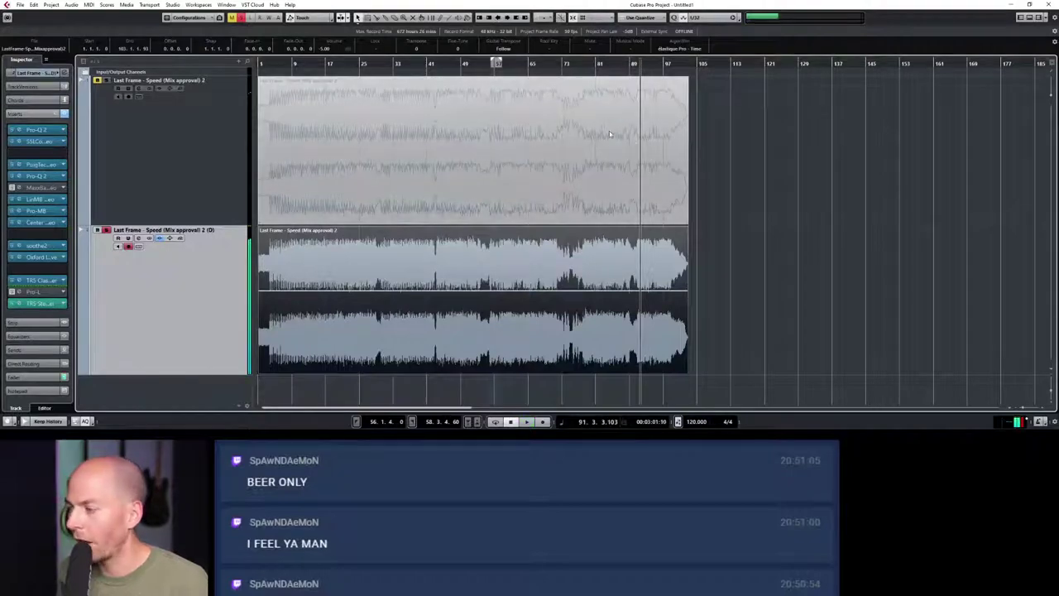
scroll(614, 76, up, 5)
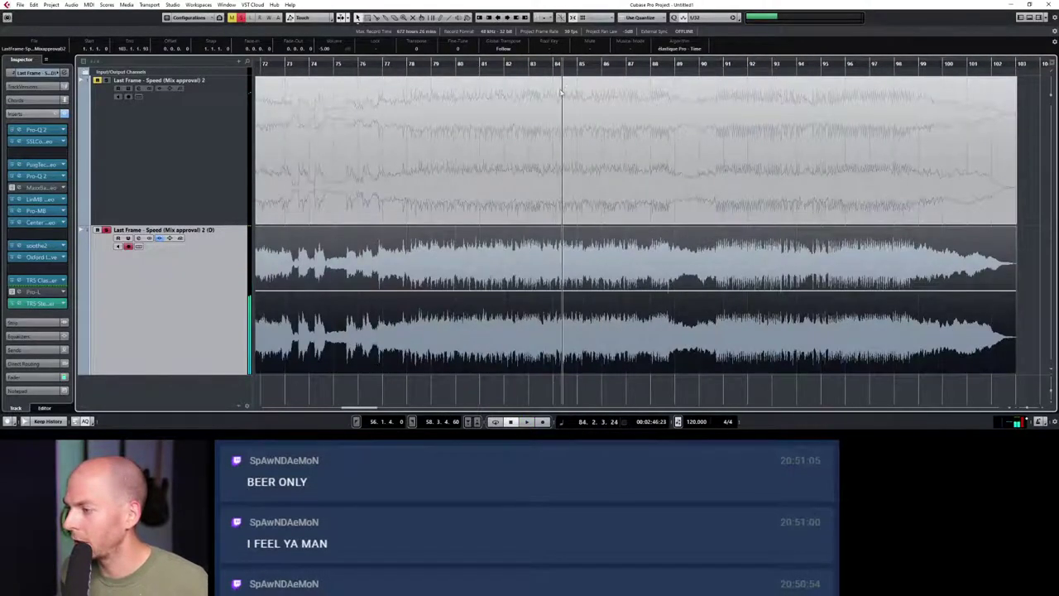
scroll(561, 92, up, 3)
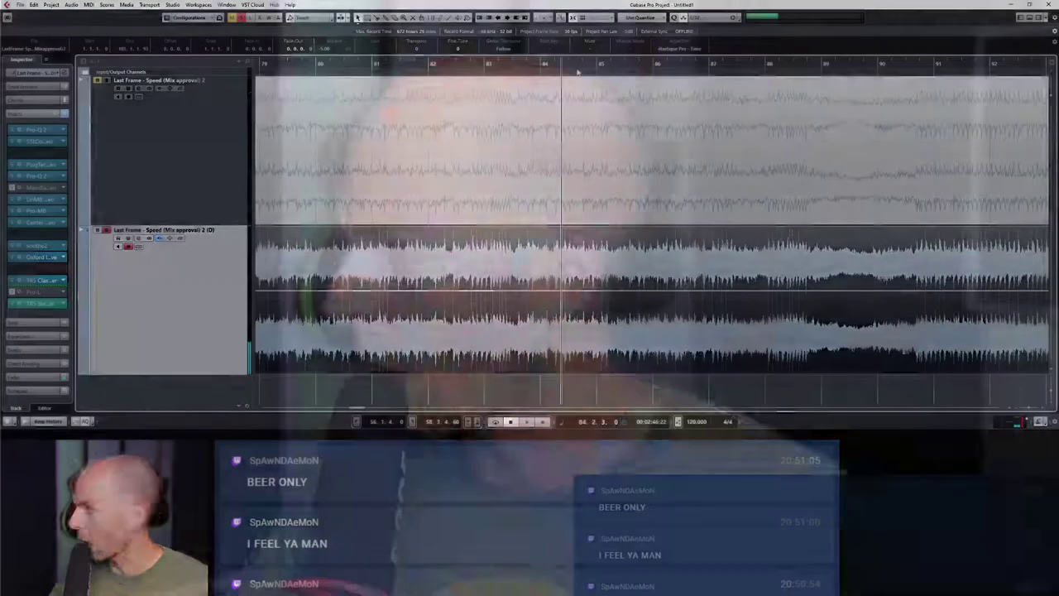